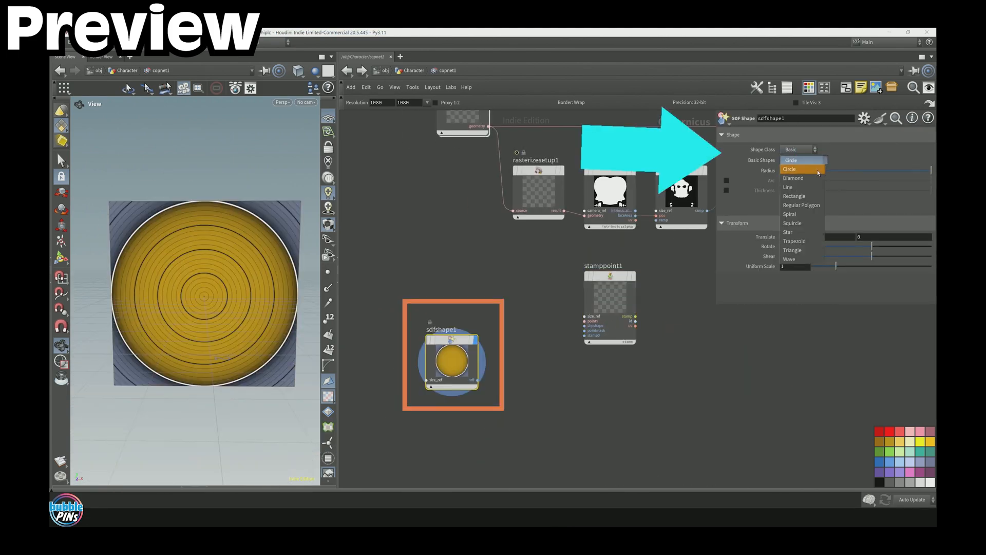
{"action": "left_click", "coordinate": [799, 164]}
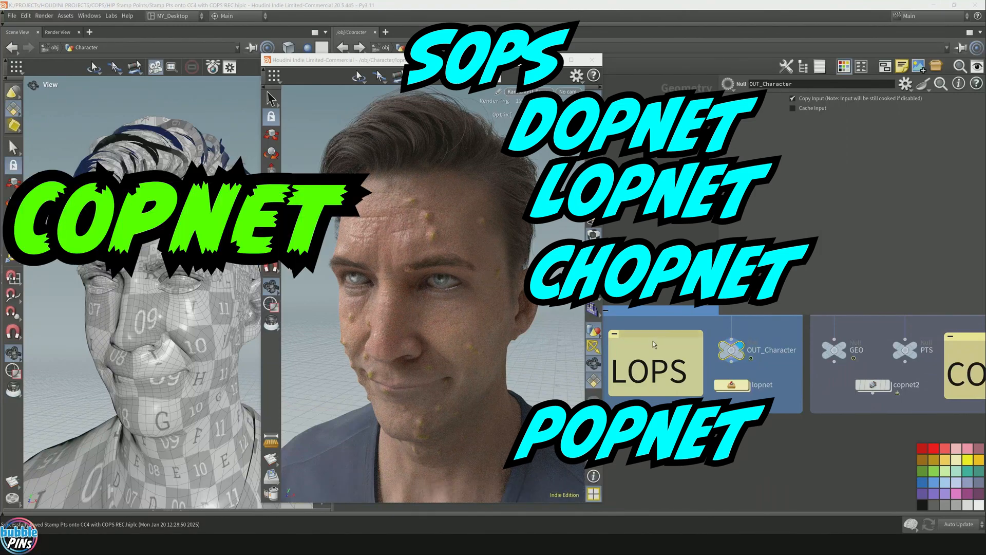
{"action": "scroll", "coordinate": [663, 303], "scroll_direction": "down", "scroll_amount": 3}
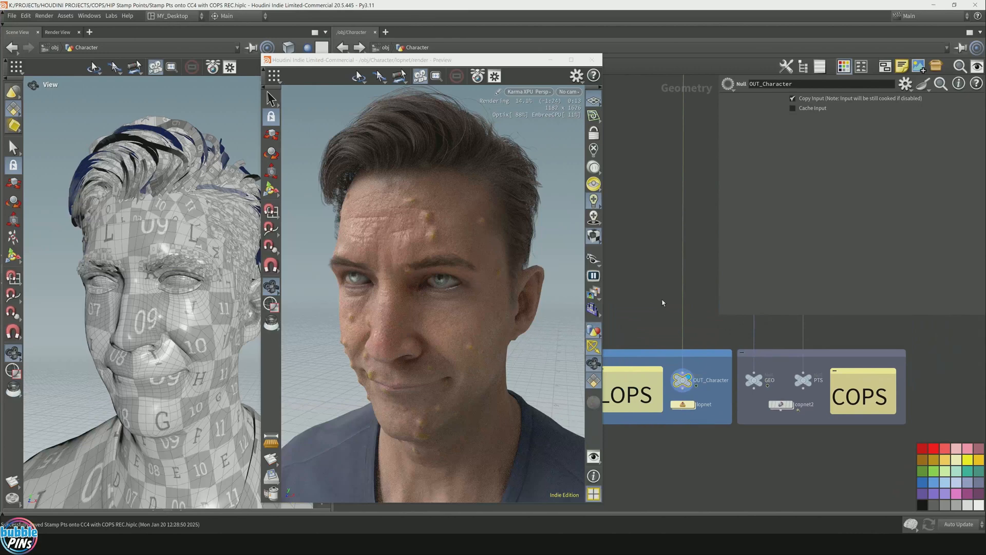
{"action": "middle_click_drag", "start_coordinate": [663, 302], "coordinate": [675, 302]}
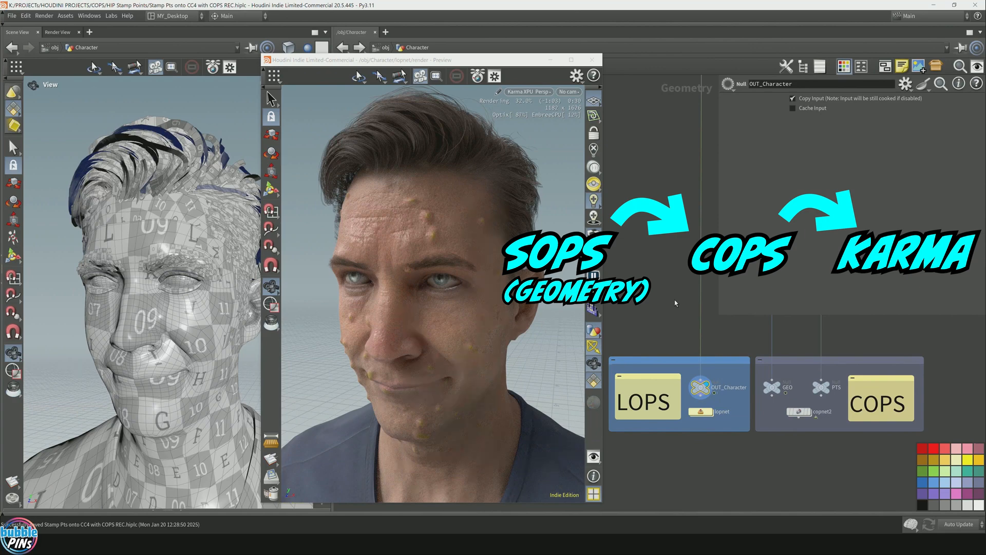
Examine the raised skin bumps on the character's cheek, chin and forehead from the front in the Karma render preview
{"action": "left_click_drag", "start_coordinate": [495, 318], "coordinate": [490, 387], "text": "alt"}
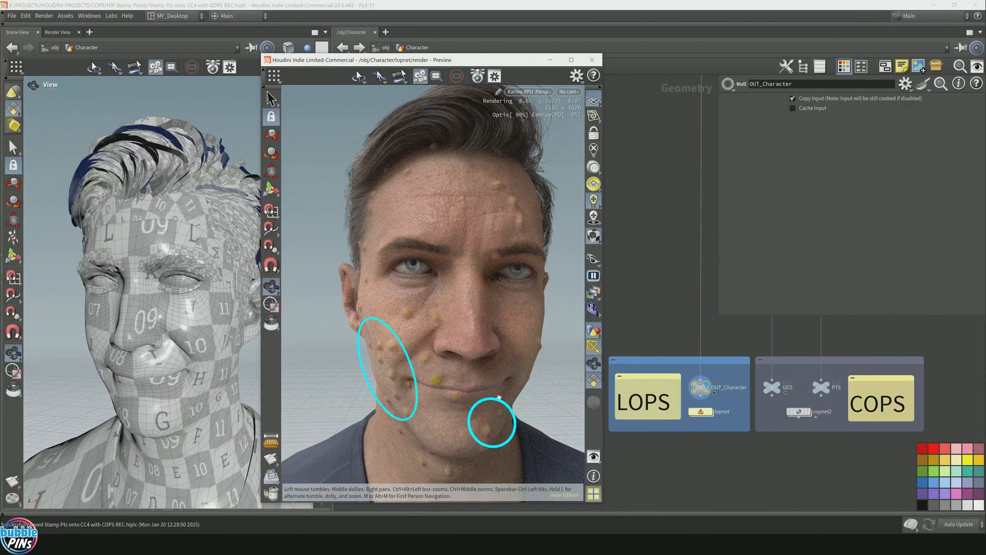
{"action": "left_click_drag", "start_coordinate": [435, 330], "coordinate": [422, 354], "text": "alt"}
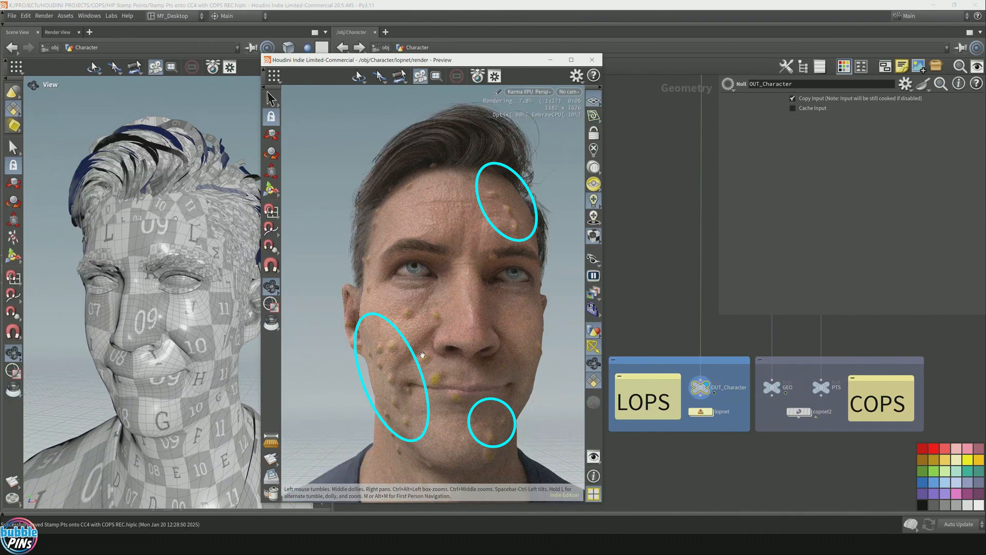
{"action": "left_click", "coordinate": [791, 453]}
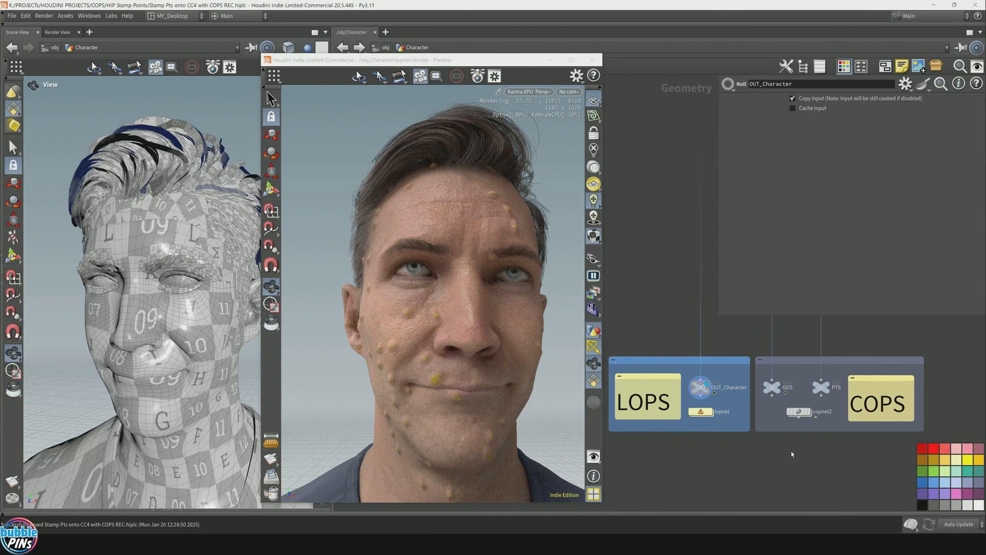
Move the copnet2 node out of the COPS network box and delete it
{"action": "left_click", "coordinate": [794, 407]}
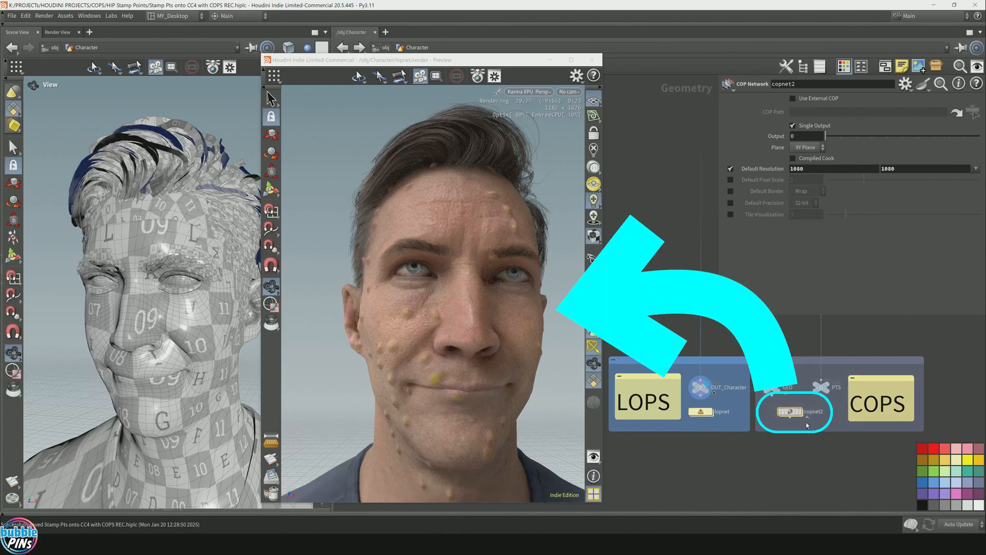
{"action": "left_click_drag", "start_coordinate": [793, 416], "coordinate": [799, 477]}
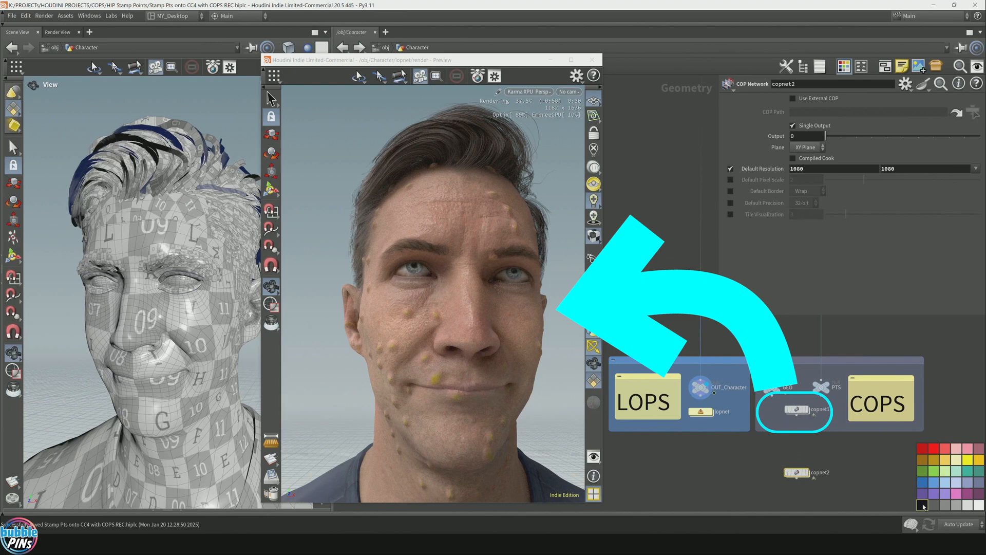
{"action": "left_click", "coordinate": [922, 504]}
{"action": "left_click_drag", "start_coordinate": [793, 471], "coordinate": [795, 488]}
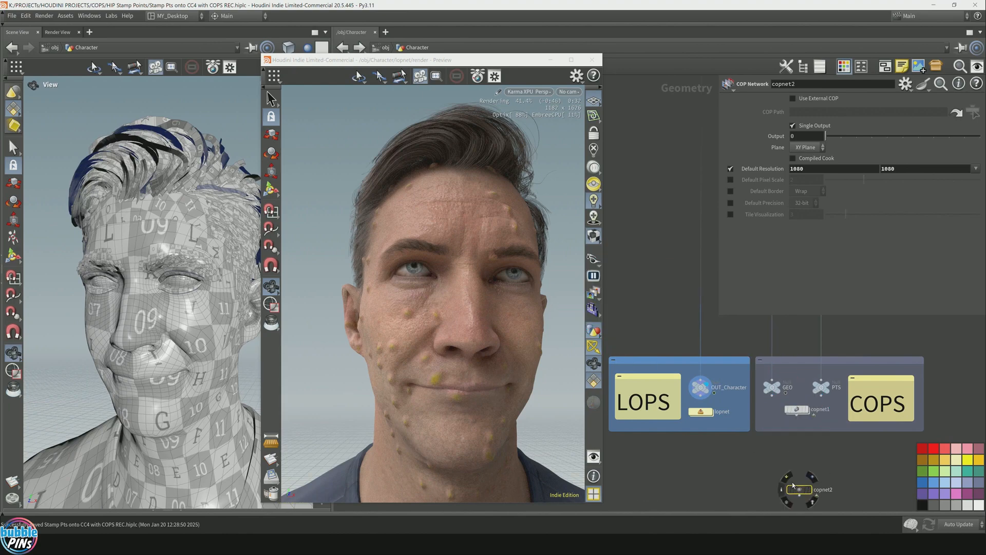
{"action": "key", "text": "Delete"}
{"action": "middle_click_drag", "start_coordinate": [769, 460], "coordinate": [788, 460]}
{"action": "scroll", "coordinate": [756, 372], "scroll_direction": "up", "scroll_amount": 1}
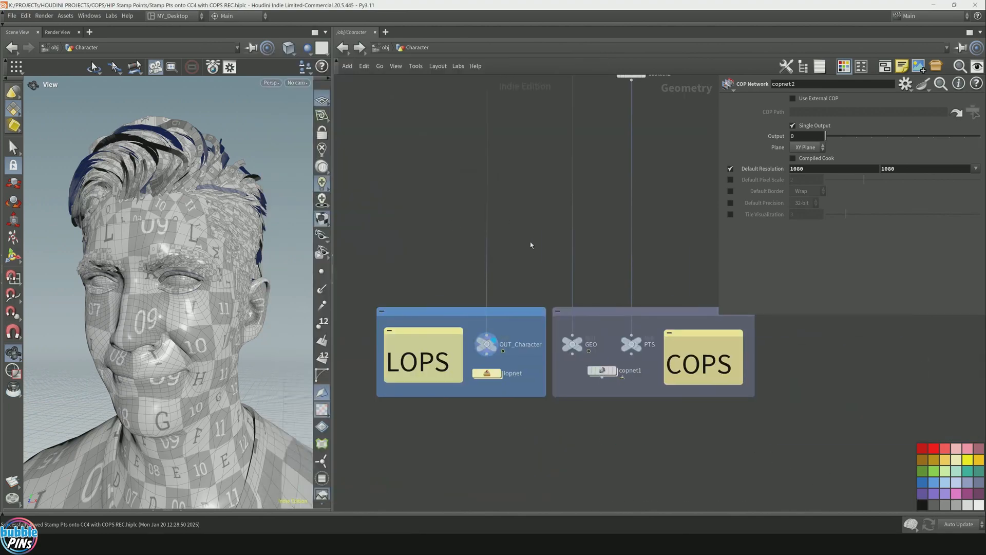
Widen the 3D viewport and examine the checker-textured character head from the front and both sides
{"action": "left_click_drag", "start_coordinate": [251, 216], "coordinate": [259, 220]}
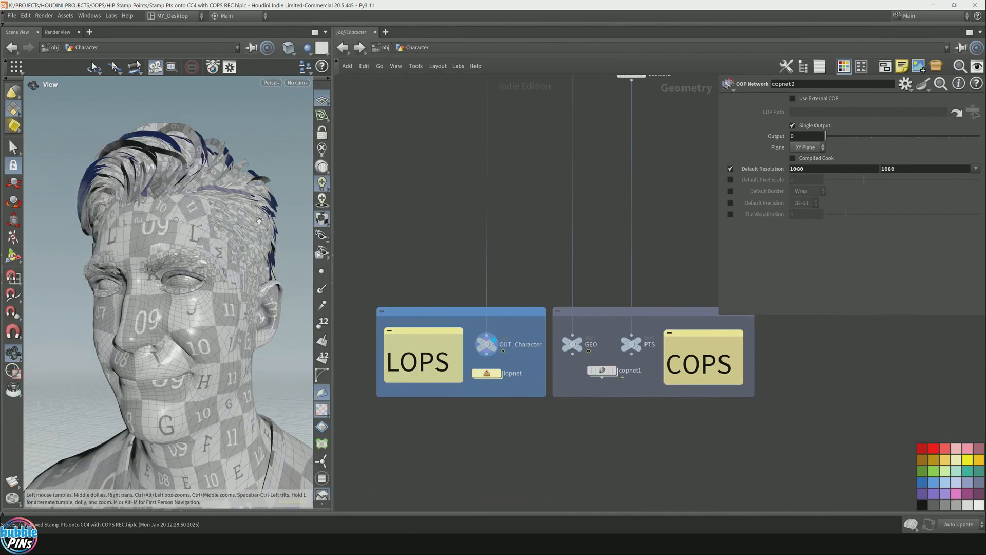
{"action": "left_click_drag", "start_coordinate": [335, 223], "coordinate": [421, 223]}
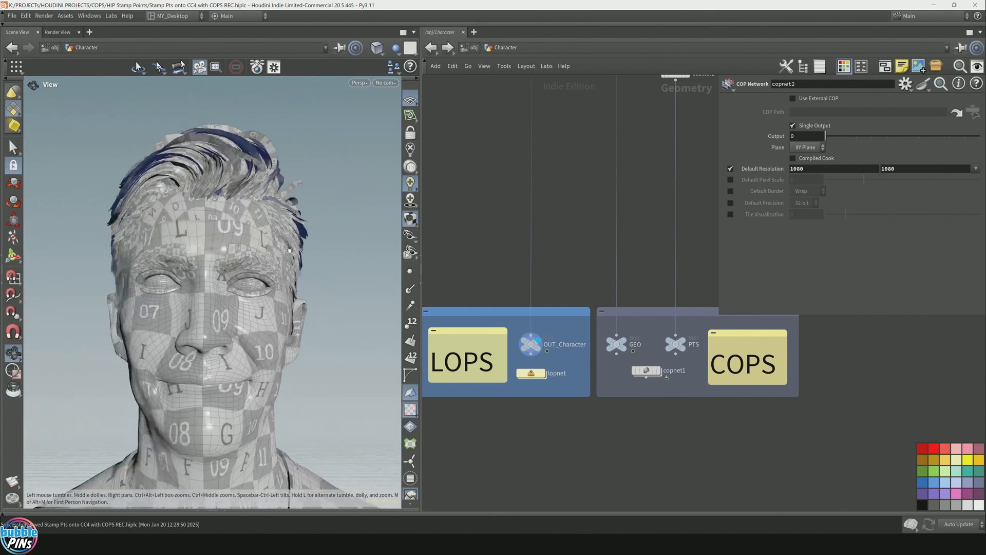
{"action": "middle_click_drag", "start_coordinate": [527, 231], "coordinate": [594, 248]}
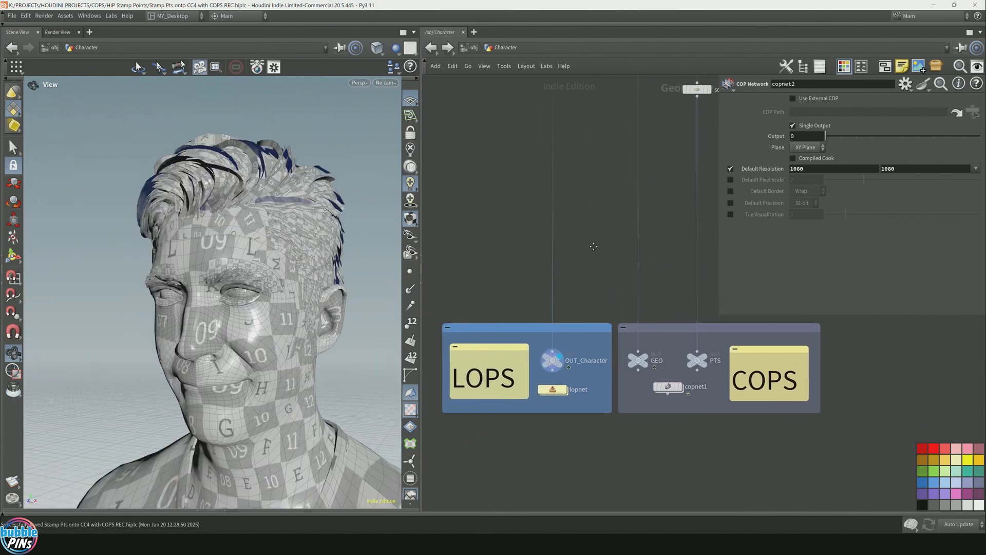
{"action": "left_click_drag", "start_coordinate": [247, 280], "coordinate": [203, 244]}
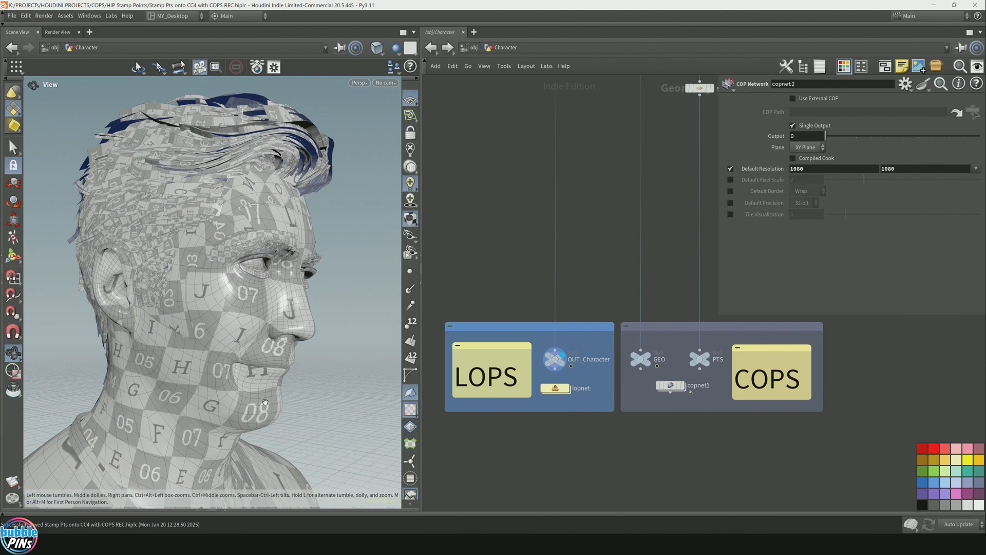
{"action": "scroll", "coordinate": [272, 253], "scroll_direction": "up", "scroll_amount": 10}
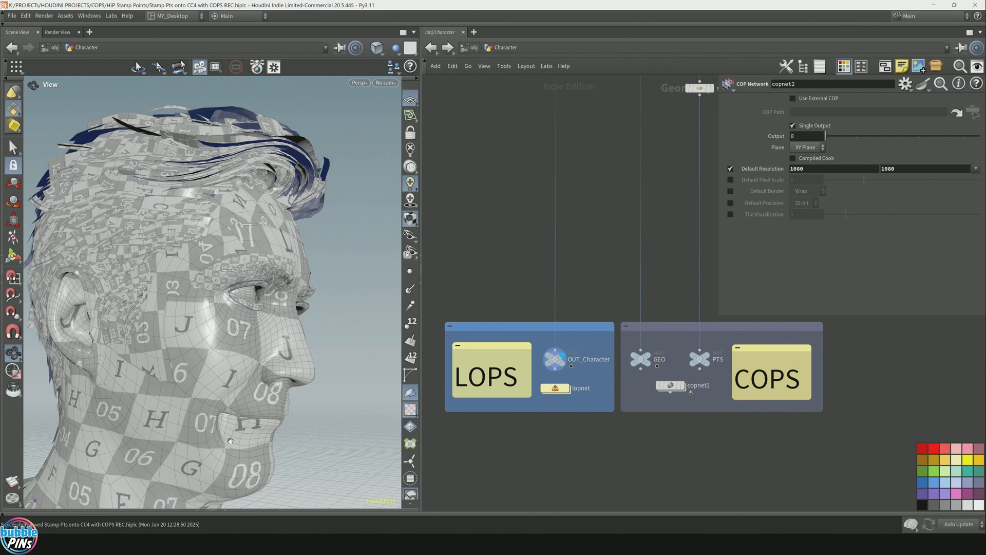
Examine the frontFaces primitive group highlighted on the face at the grouptransfer1 node
{"action": "left_click_drag", "start_coordinate": [256, 373], "coordinate": [267, 360]}
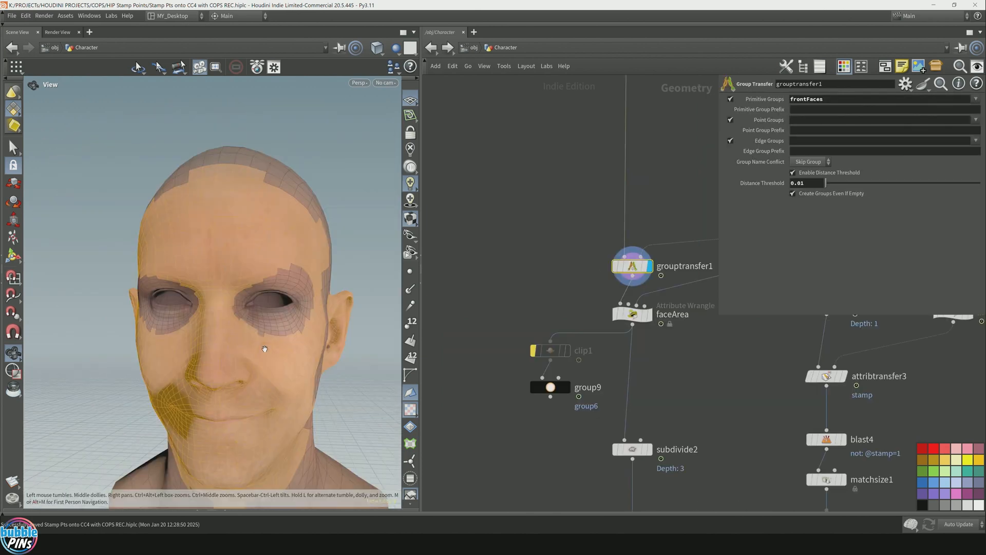
{"action": "left_click_drag", "start_coordinate": [264, 348], "coordinate": [244, 295]}
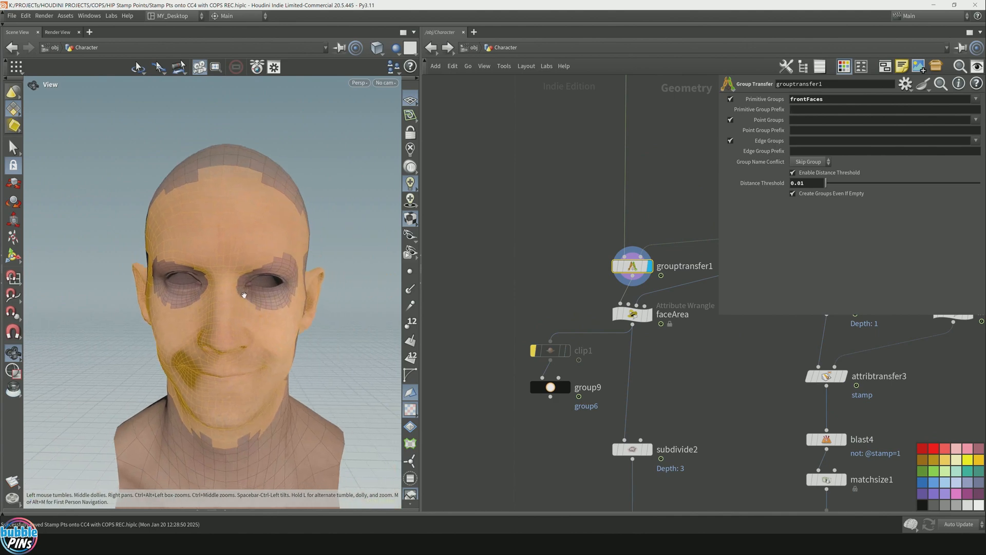
{"action": "left_click_drag", "start_coordinate": [290, 355], "coordinate": [245, 357]}
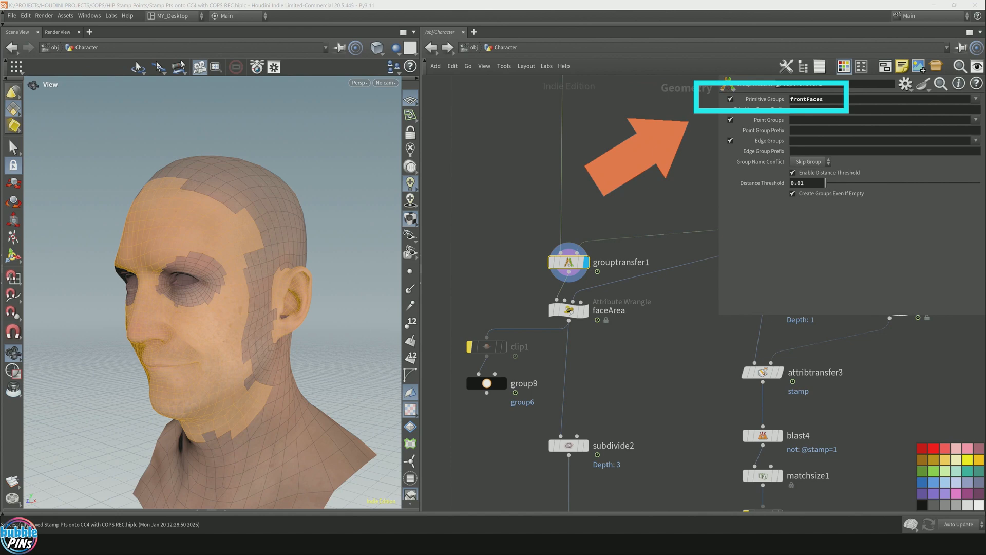
Display the faceArea attribute wrangle and enlarge its VEX code text and parameter pane for reading
{"action": "left_click", "coordinate": [584, 311]}
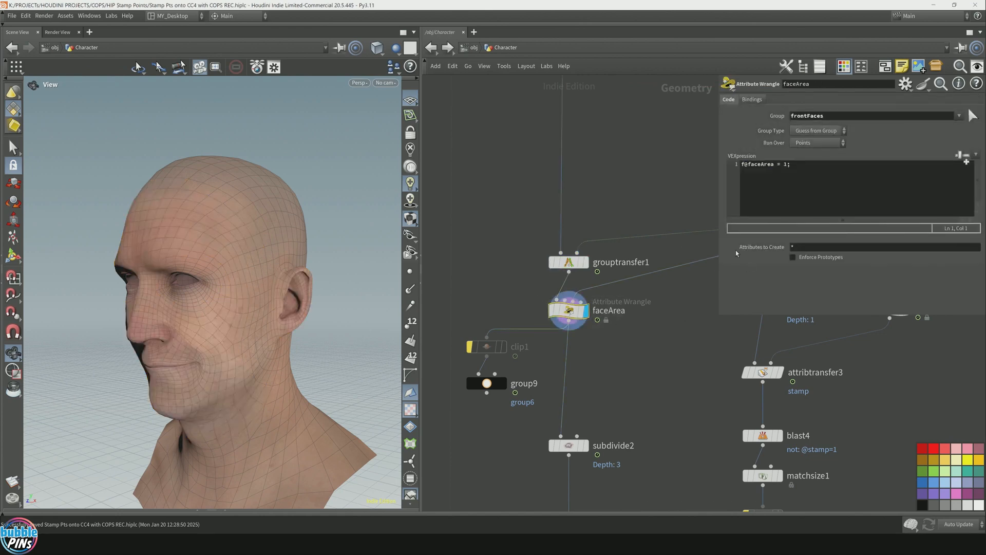
{"action": "left_click", "coordinate": [869, 178]}
{"action": "scroll", "coordinate": [869, 178], "scroll_direction": "up", "scroll_amount": 5, "text": "ctrl"}
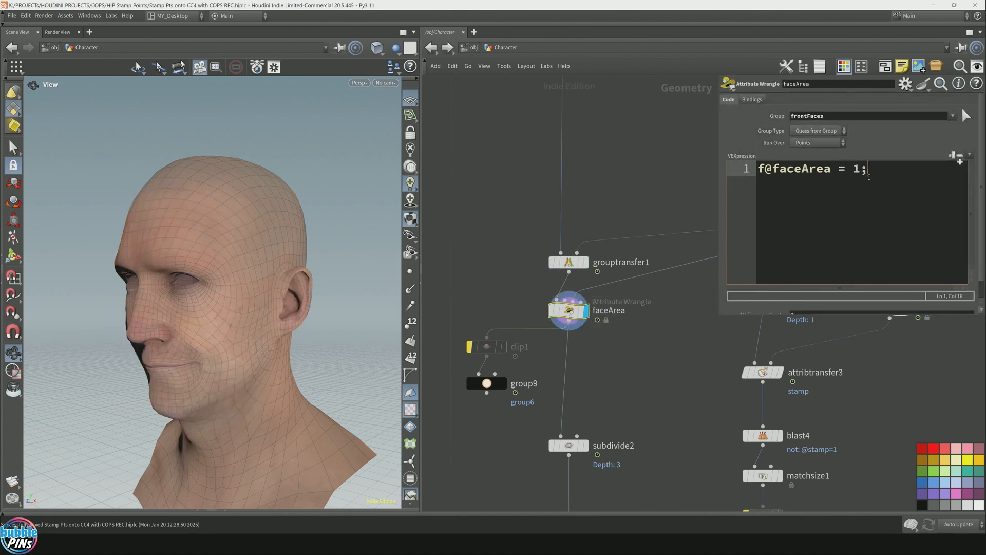
{"action": "left_click_drag", "start_coordinate": [719, 314], "coordinate": [639, 359]}
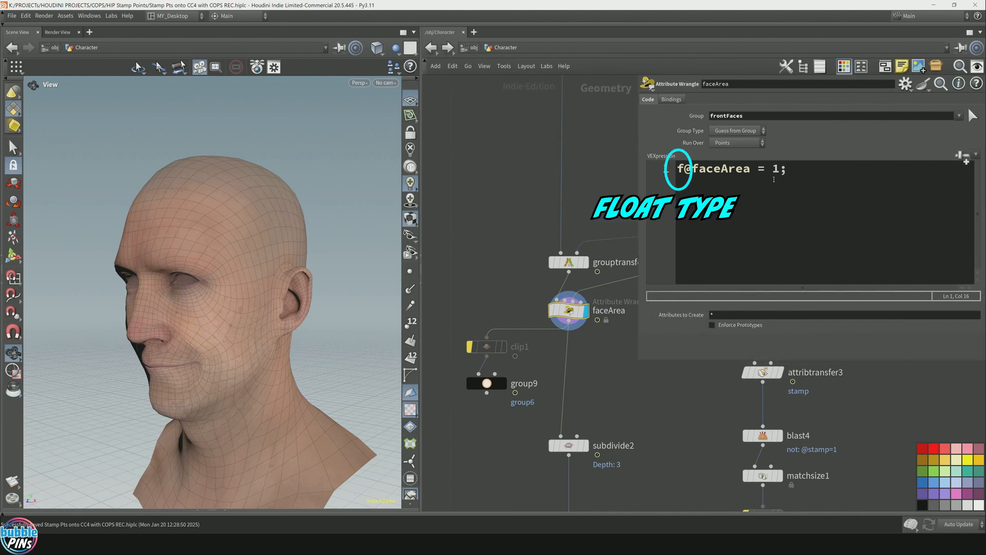
{"action": "left_click", "coordinate": [793, 170]}
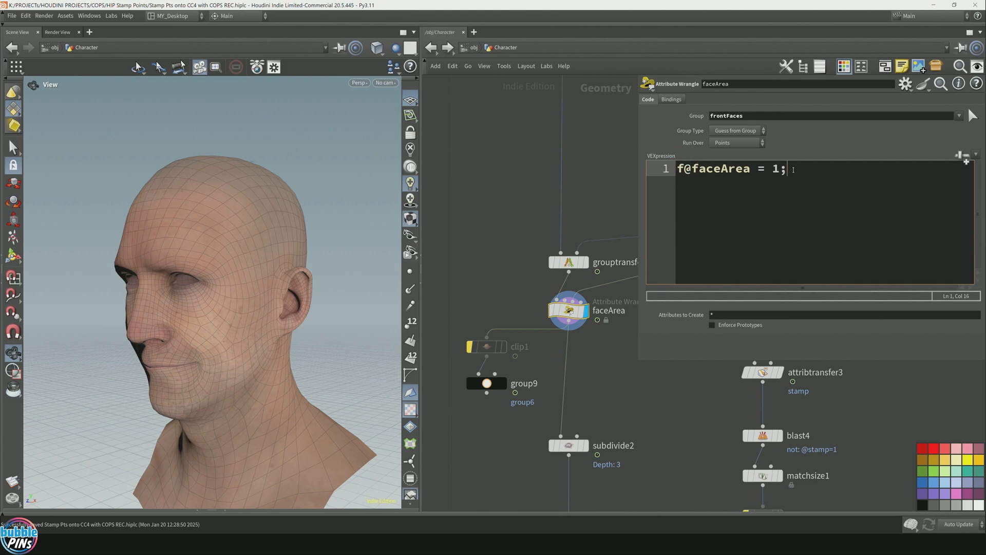
{"action": "left_click_drag", "start_coordinate": [638, 359], "coordinate": [682, 330]}
Display the result of the subdivide2 node below the faceArea wrangle
{"action": "middle_click_drag", "start_coordinate": [613, 374], "coordinate": [584, 274]}
{"action": "left_click", "coordinate": [576, 345]}
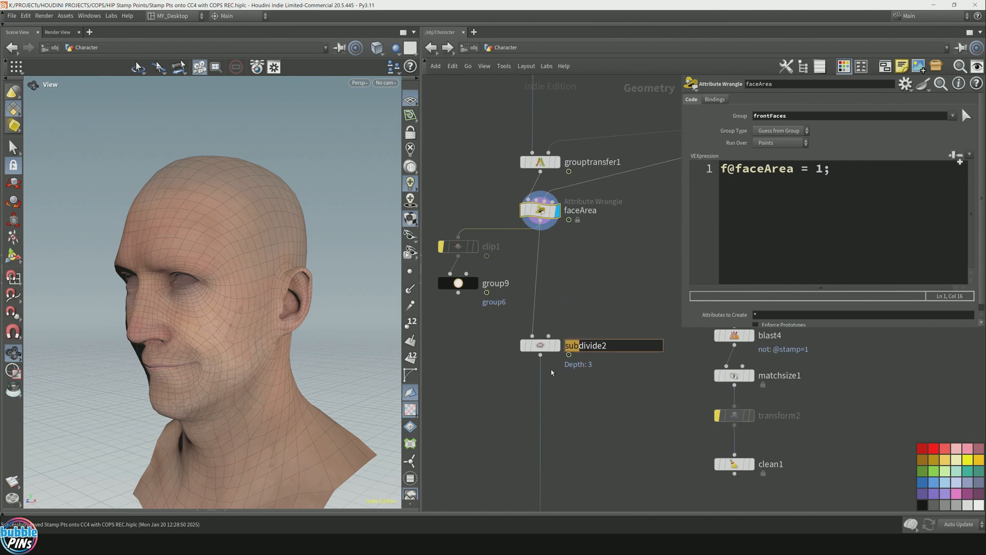
{"action": "left_click", "coordinate": [542, 345]}
{"action": "key", "text": "r"}
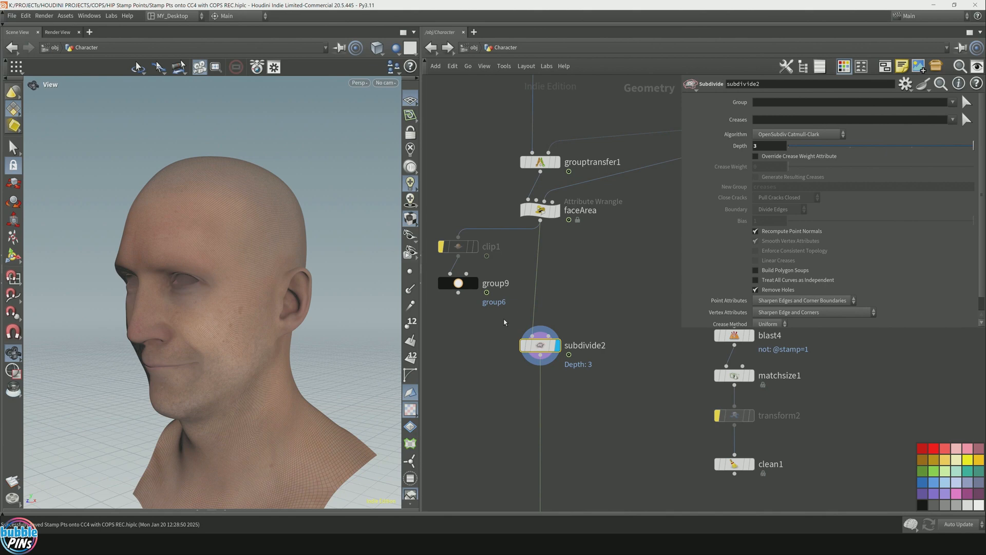
Delete the existing copnet1 node from the COPS network box
{"action": "scroll", "coordinate": [572, 382], "scroll_direction": "down", "scroll_amount": 3}
{"action": "middle_click_drag", "start_coordinate": [575, 477], "coordinate": [580, 105]}
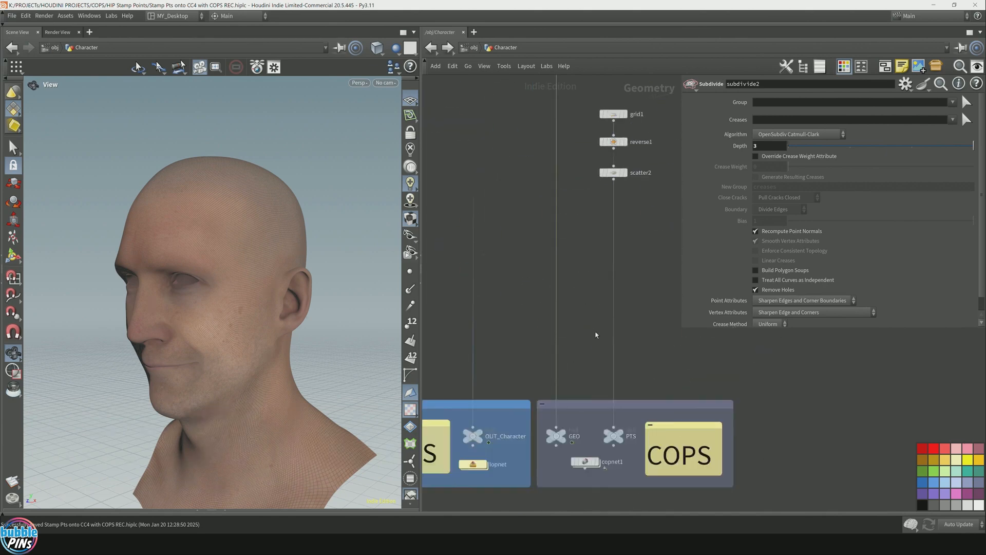
{"action": "scroll", "coordinate": [591, 441], "scroll_direction": "up", "scroll_amount": 4}
{"action": "middle_click_drag", "start_coordinate": [591, 441], "coordinate": [559, 336]}
{"action": "left_click", "coordinate": [567, 361]}
{"action": "key", "text": "Delete"}
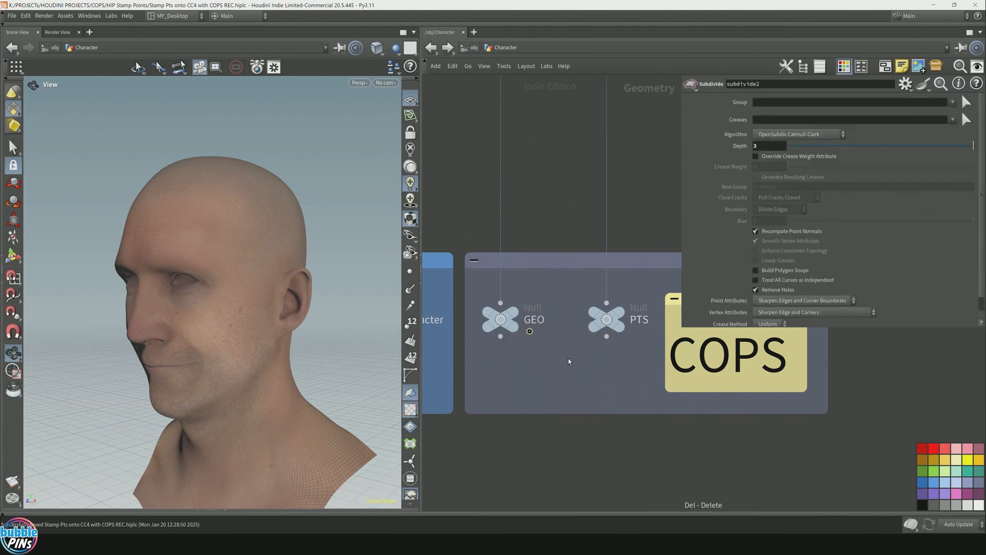
Add a new COP Network node below the GEO and PTS nulls in the COPS network box
{"action": "key", "text": "Tab"}
{"action": "type", "text": "copnet"}
{"action": "key", "text": "Return"}
{"action": "left_click", "coordinate": [562, 369]}
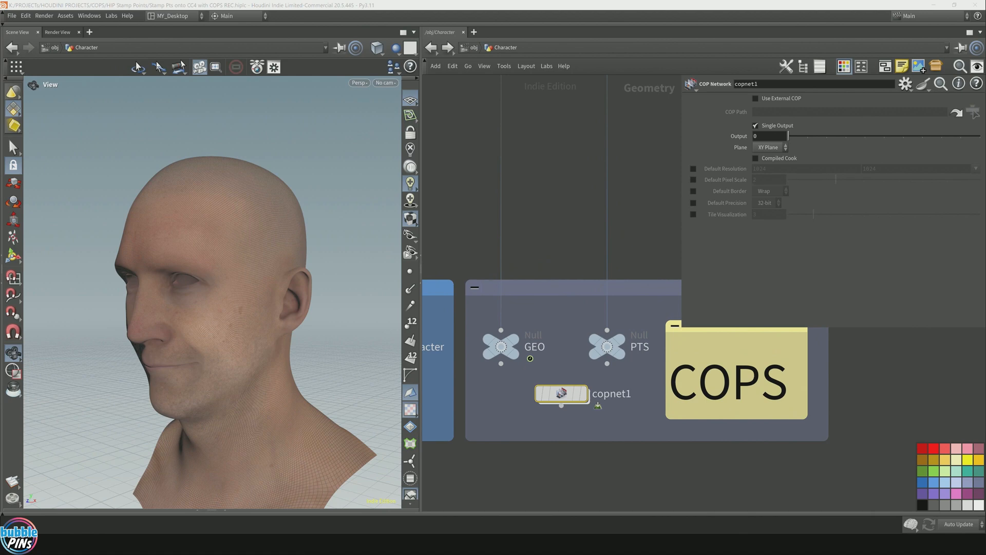
Override the COP network's default resolution with the HDTV 1080 preset, and change its width to 1080
{"action": "left_click", "coordinate": [975, 169]}
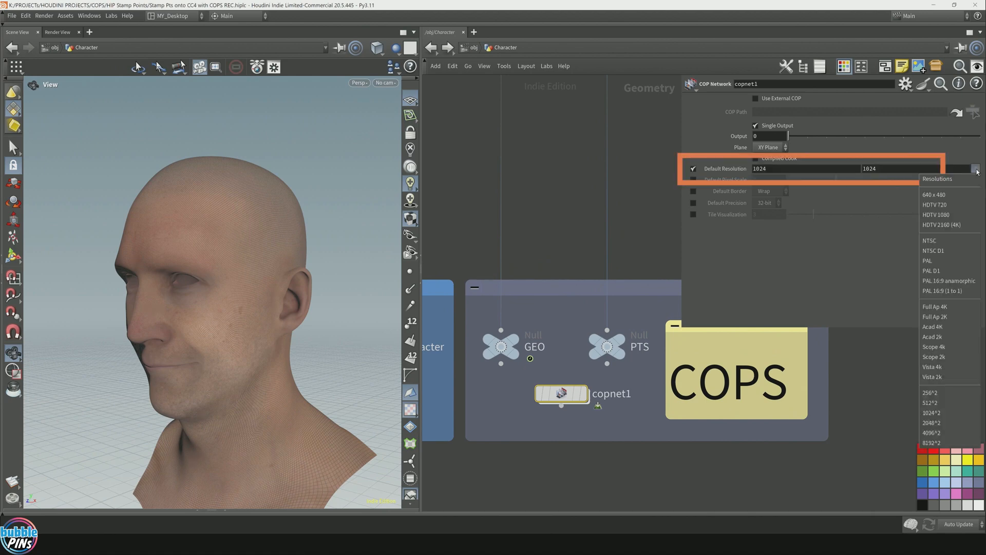
{"action": "left_click", "coordinate": [950, 217]}
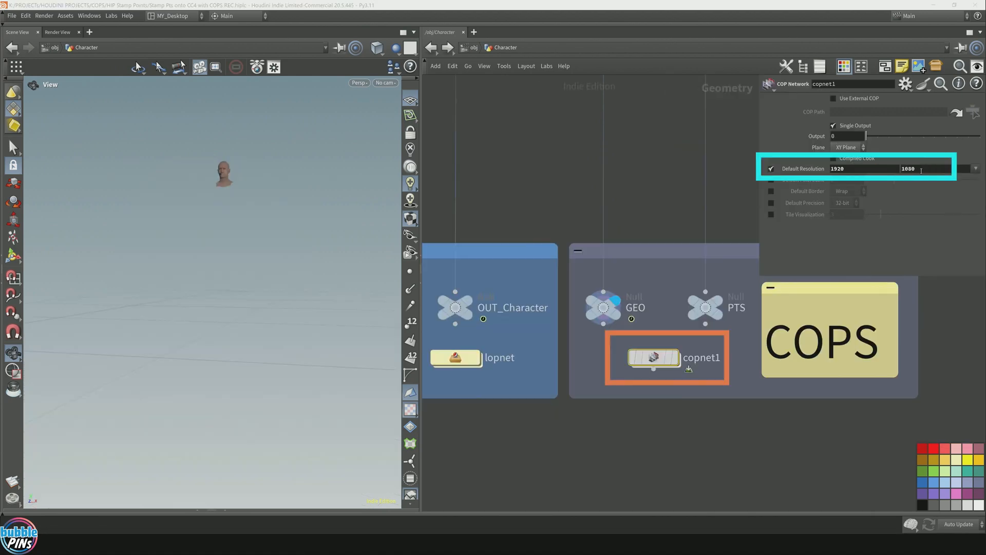
{"action": "left_click", "coordinate": [911, 169]}
{"action": "left_click", "coordinate": [853, 168]}
{"action": "type", "text": "1080"}
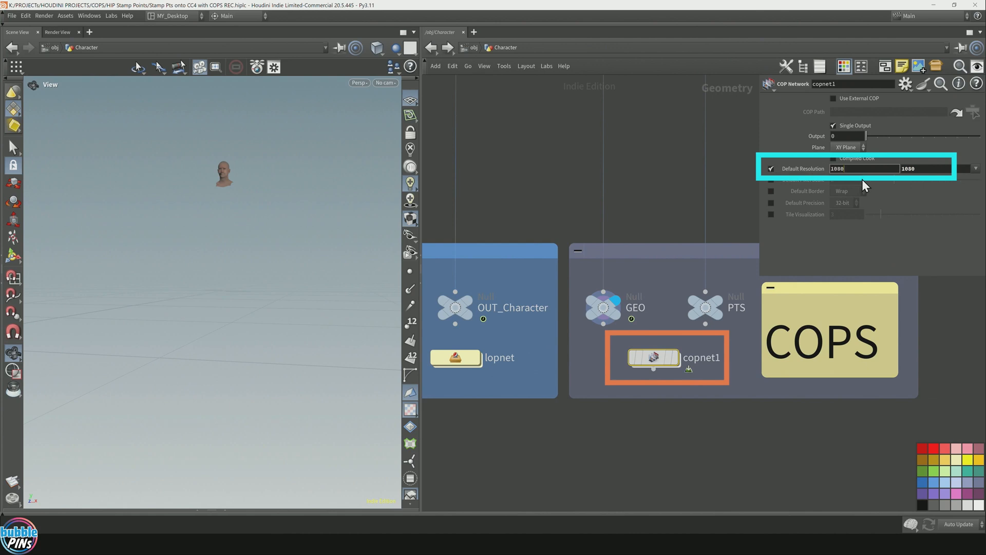
{"action": "key", "text": "Return"}
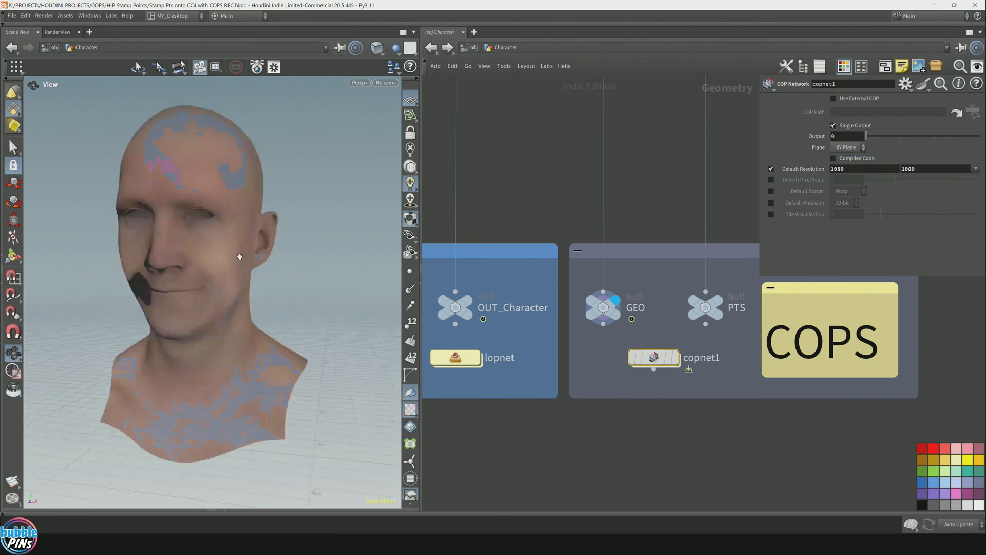
Frame the GEO head model in the viewport and examine its face from the front
{"action": "scroll", "coordinate": [248, 248], "scroll_direction": "up", "scroll_amount": 4}
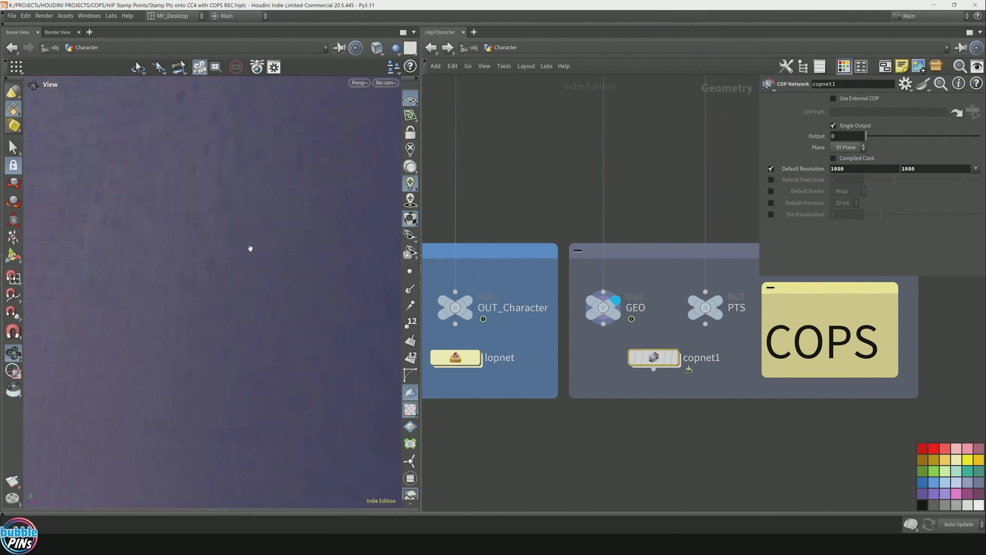
{"action": "scroll", "coordinate": [249, 249], "scroll_direction": "down", "scroll_amount": 6}
{"action": "scroll", "coordinate": [252, 246], "scroll_direction": "up", "scroll_amount": 1}
{"action": "scroll", "coordinate": [254, 249], "scroll_direction": "up", "scroll_amount": 6}
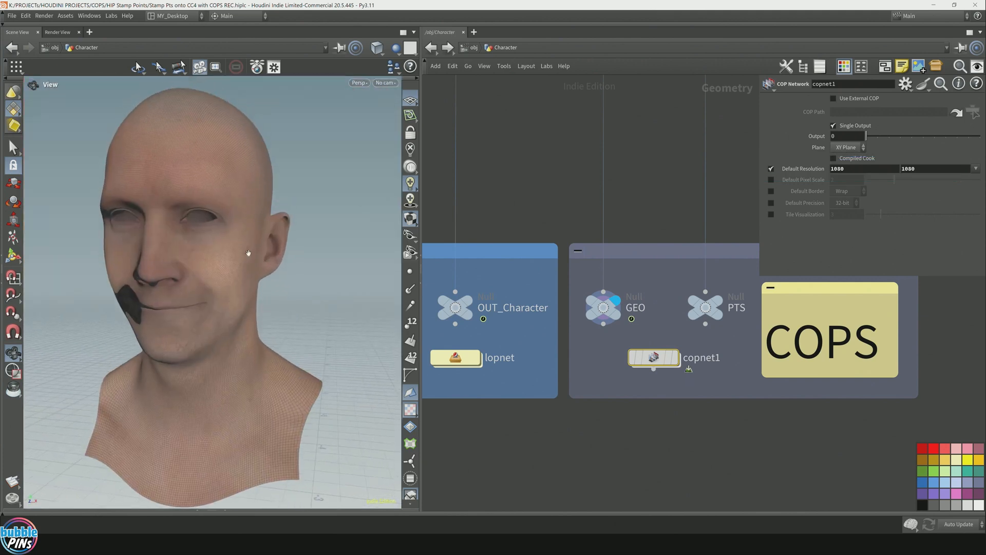
{"action": "left_click_drag", "start_coordinate": [190, 217], "coordinate": [240, 314]}
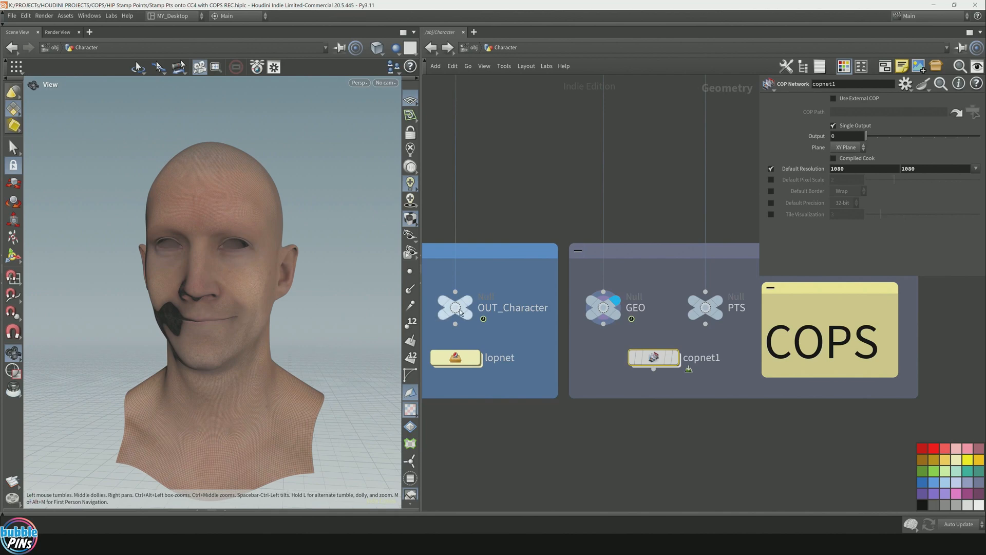
{"action": "middle_click_drag", "start_coordinate": [445, 305], "coordinate": [507, 331]}
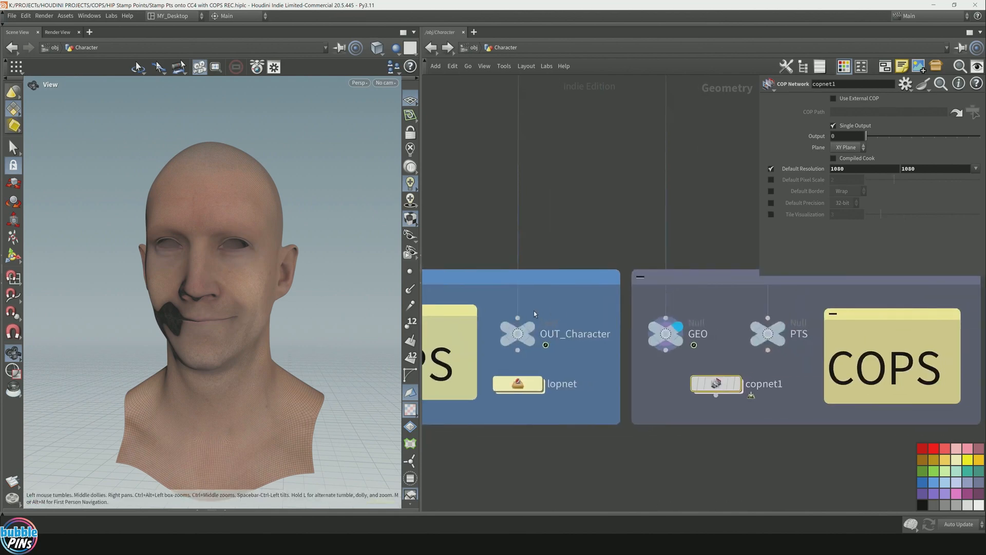
Display the OUT_Character null and inspect the full character from several angles, and display the GEO null's head again for comparison
{"action": "key", "text": "r"}
{"action": "left_click", "coordinate": [518, 338]}
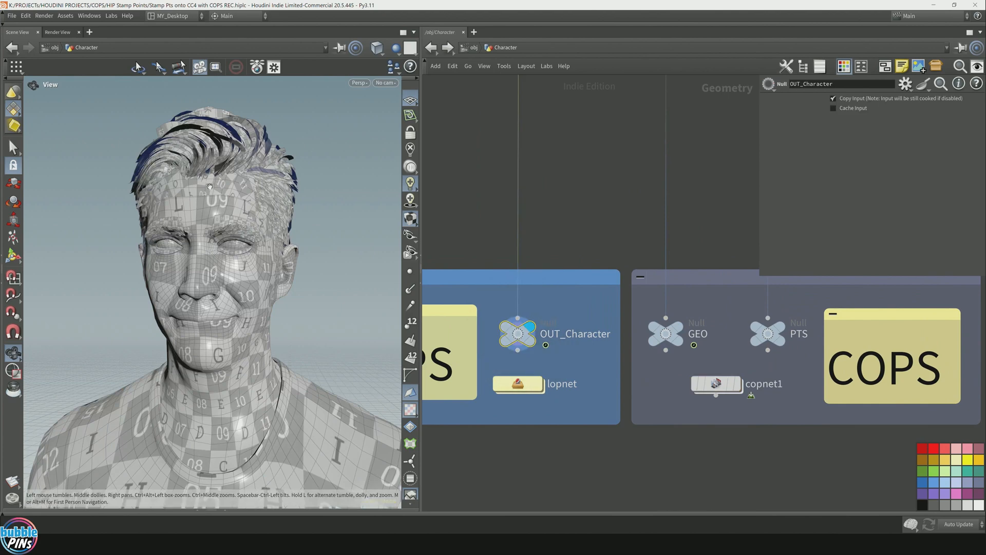
{"action": "left_click_drag", "start_coordinate": [238, 225], "coordinate": [187, 254]}
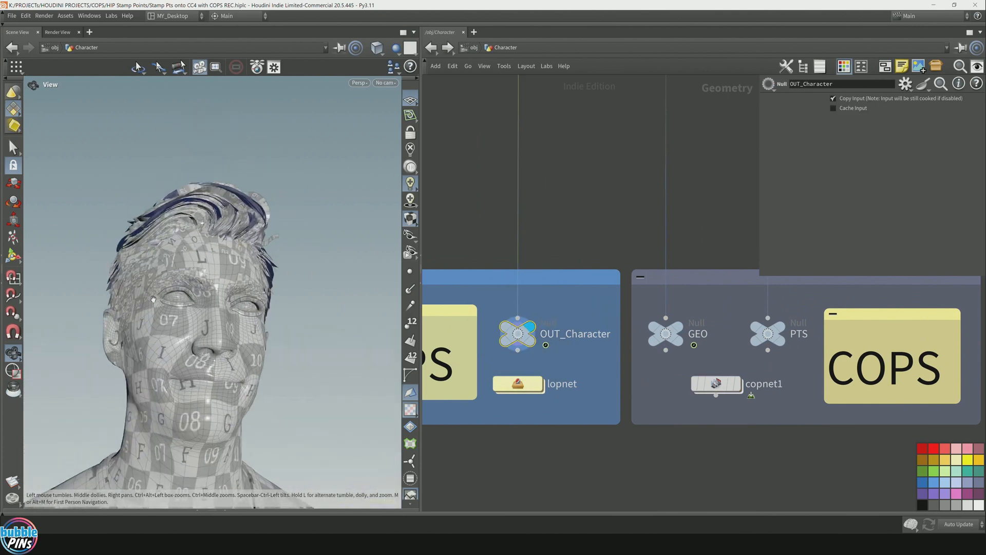
{"action": "left_click_drag", "start_coordinate": [153, 299], "coordinate": [299, 214]}
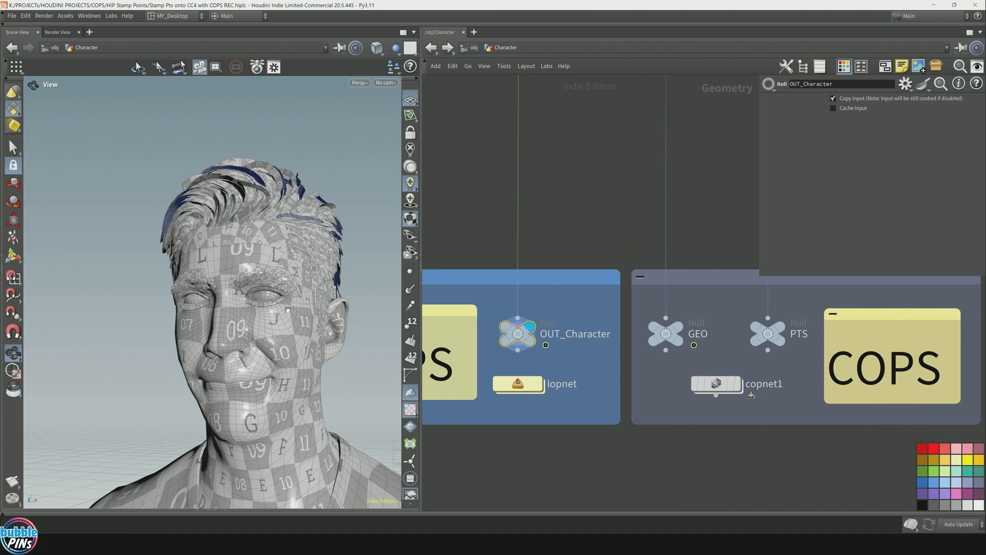
{"action": "left_click", "coordinate": [673, 328]}
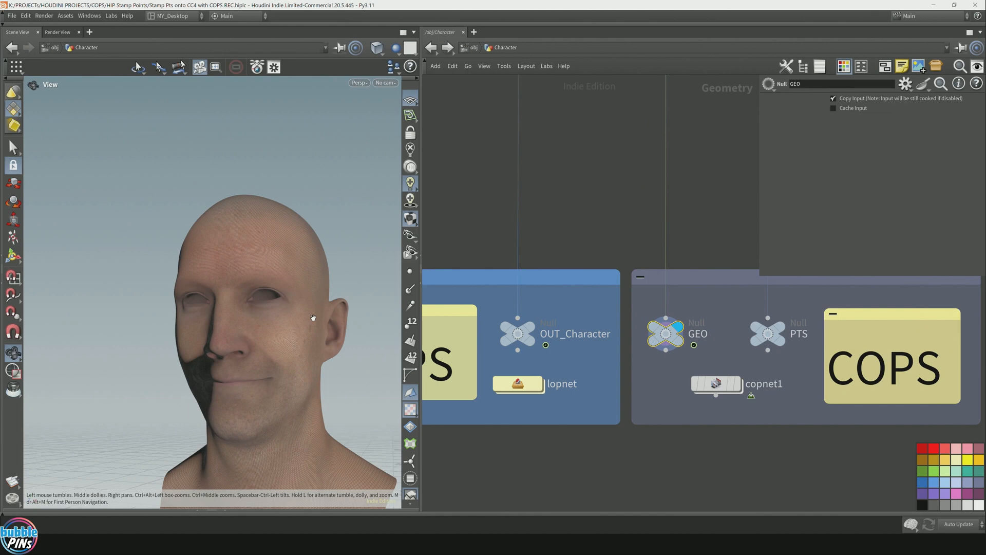
Enter the copnet1 network and add a SOP Import node to it
{"action": "double_click", "coordinate": [714, 383]}
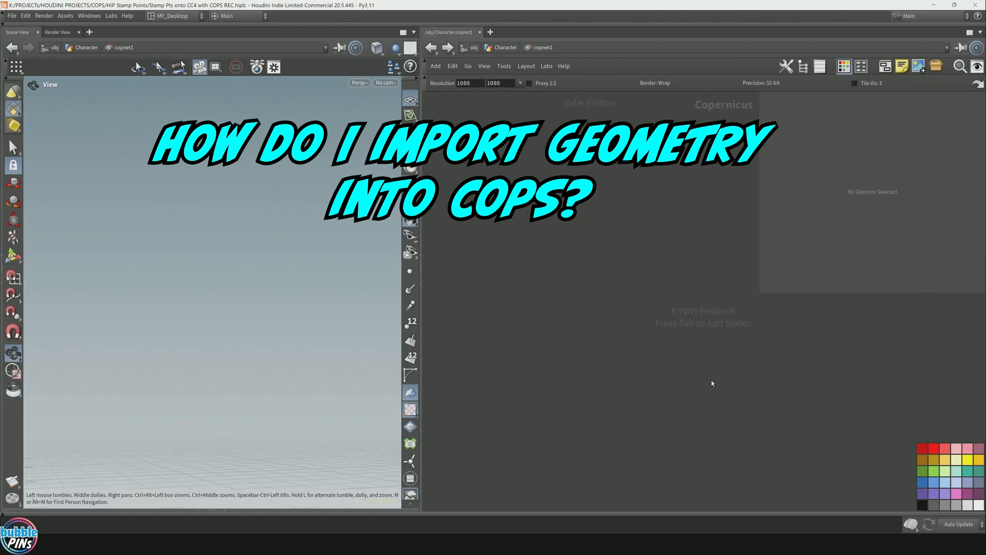
{"action": "key", "text": "Tab"}
{"action": "type", "text": "so"}
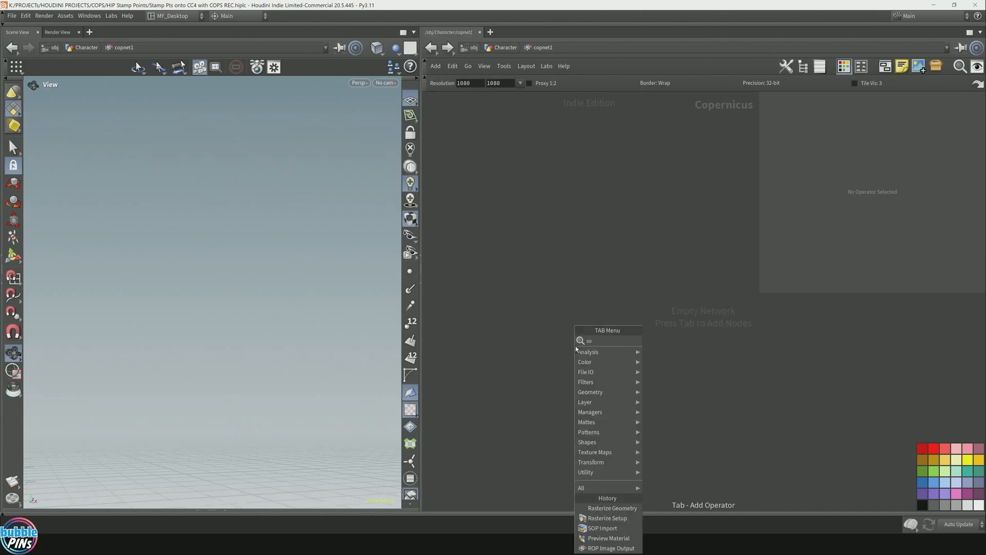
{"action": "type", "text": "pimp"}
{"action": "key", "text": "Return"}
{"action": "left_click", "coordinate": [525, 288]}
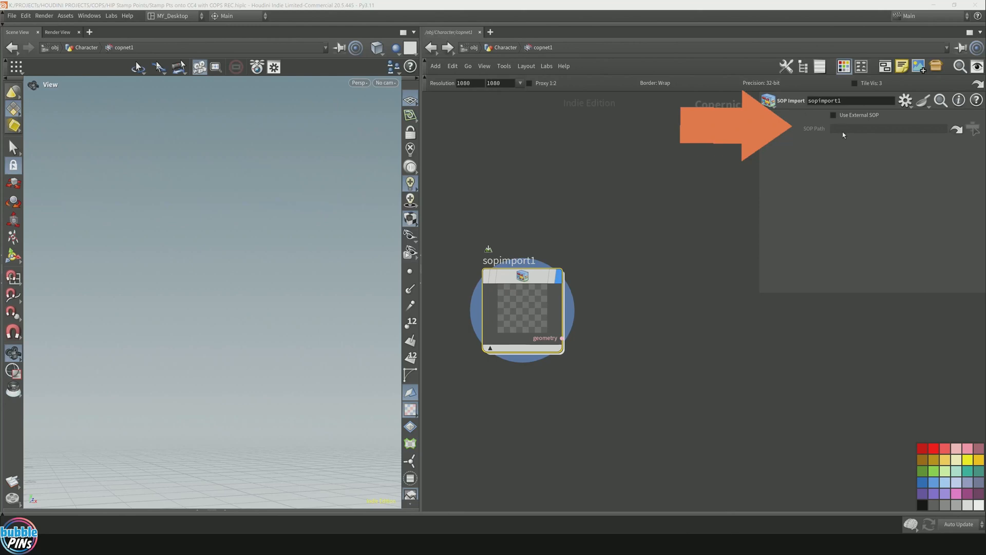
Enable the external SOP option on the SOP Import node and set its path to /obj/Character/OUT_Character
{"action": "left_click", "coordinate": [833, 115]}
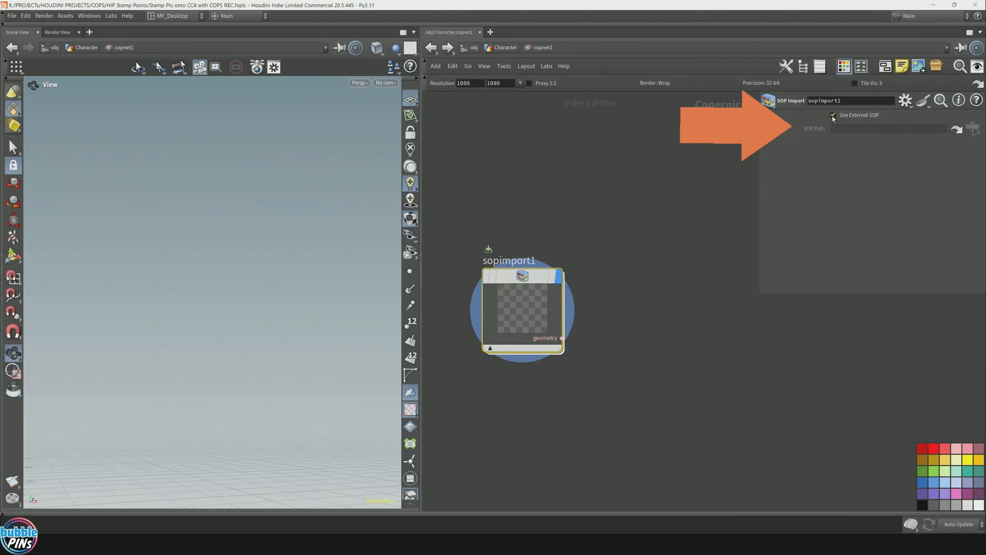
{"action": "left_click", "coordinate": [956, 129]}
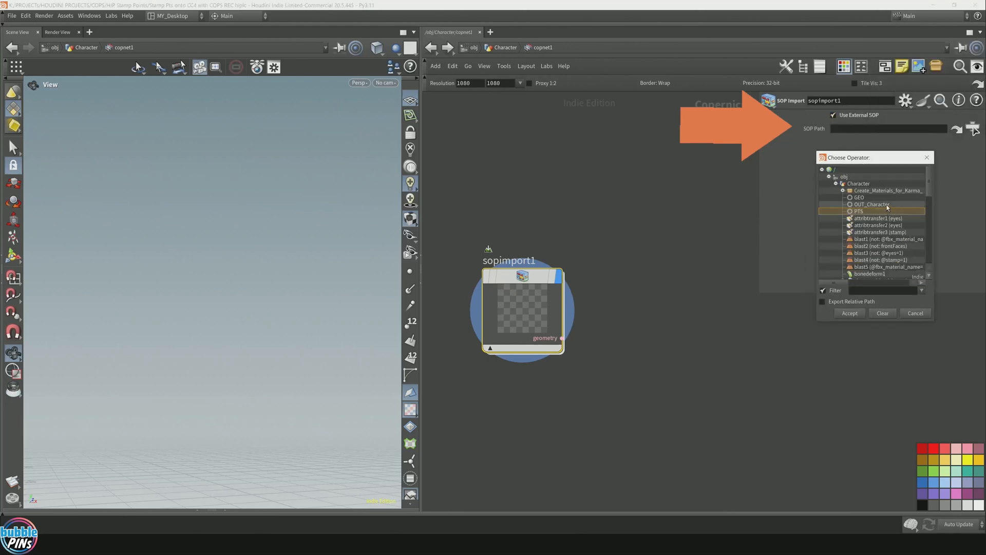
{"action": "left_click", "coordinate": [884, 205]}
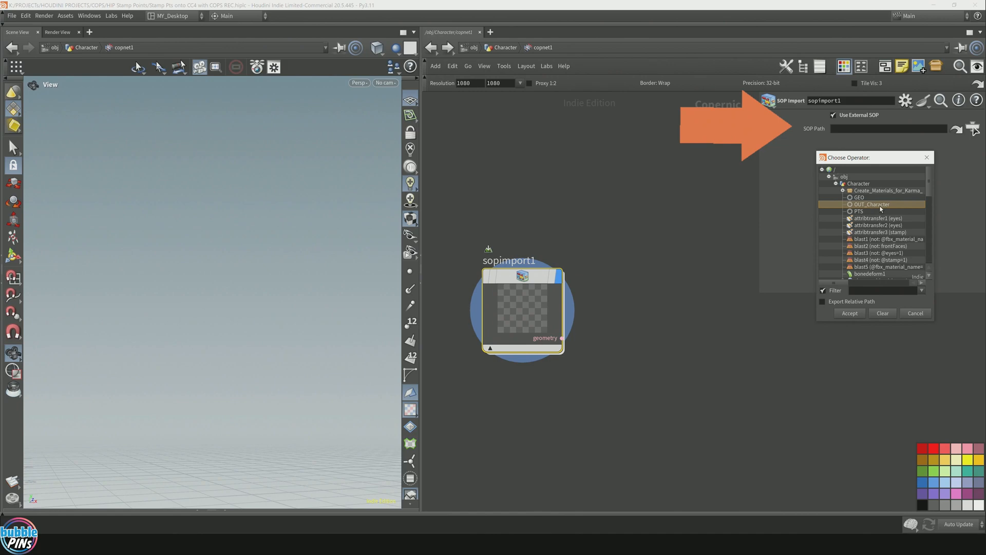
{"action": "left_click", "coordinate": [850, 314]}
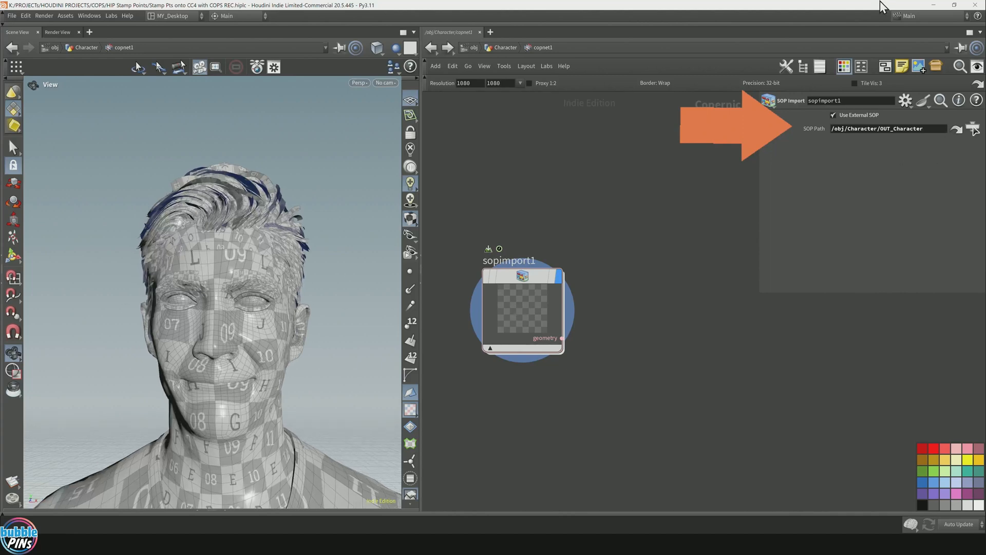
Change the SOP Import node's path to /obj/Character/GEO
{"action": "left_click", "coordinate": [975, 132]}
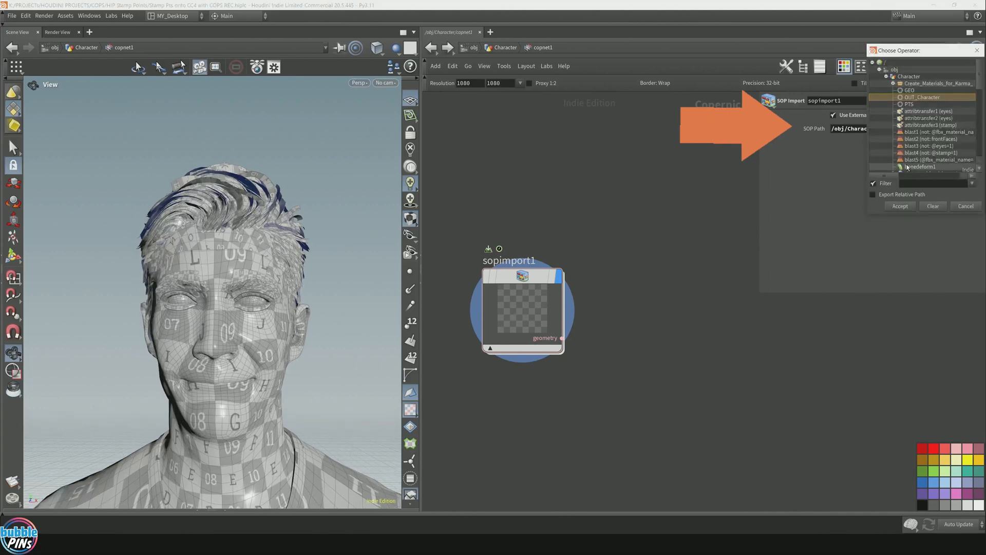
{"action": "left_click_drag", "start_coordinate": [924, 54], "coordinate": [859, 179]}
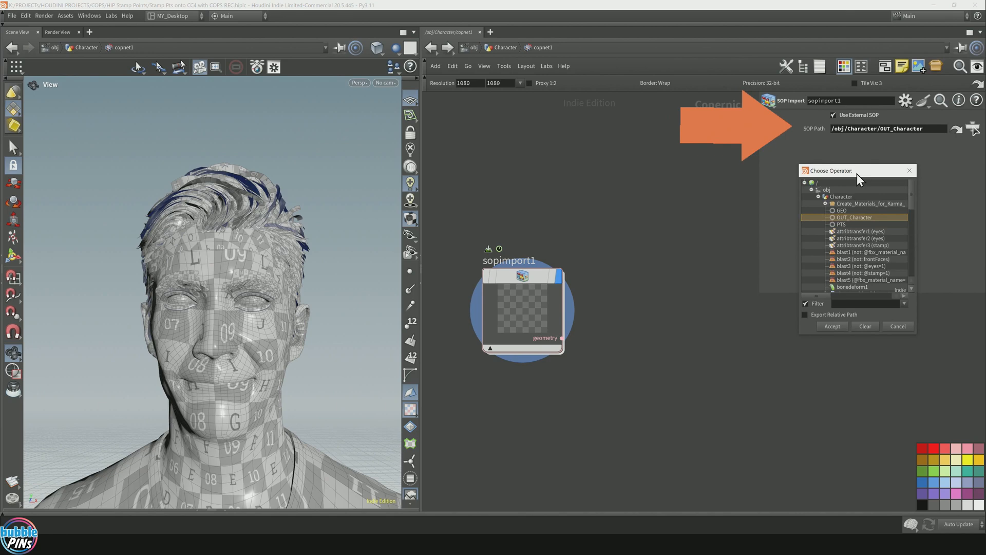
{"action": "left_click", "coordinate": [819, 211]}
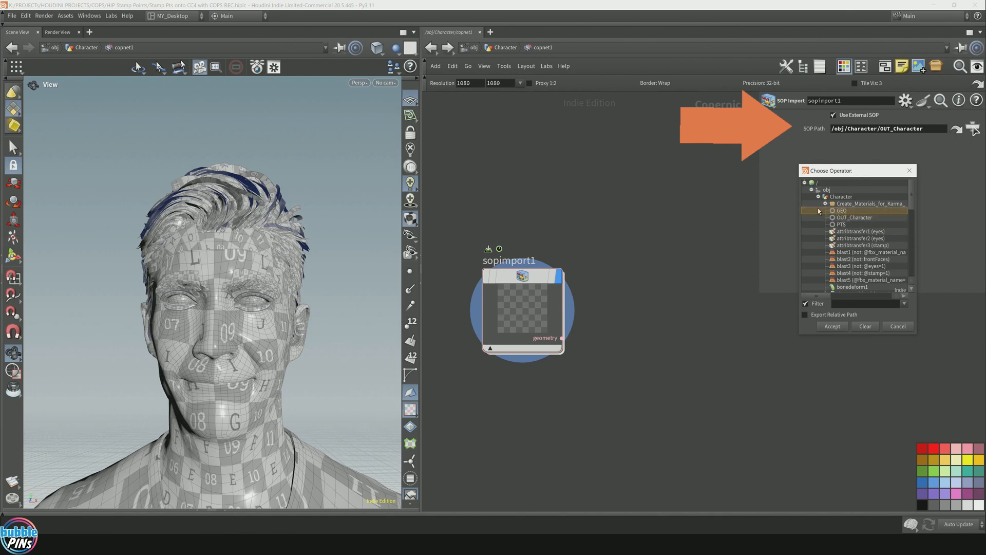
{"action": "left_click", "coordinate": [832, 330]}
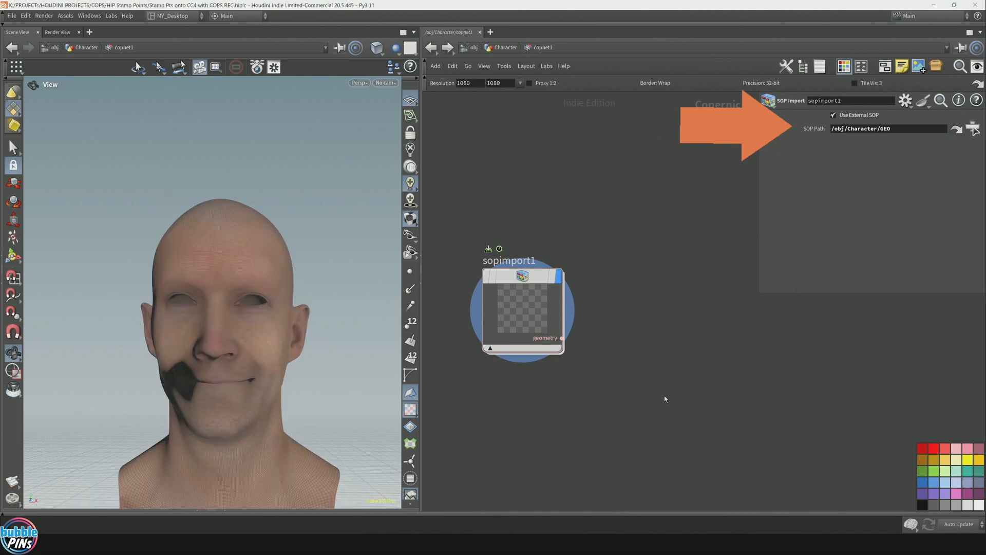
{"action": "mouse_move", "coordinate": [244, 306]}
{"action": "left_mouse_down"}
{"action": "mouse_move", "coordinate": [209, 311]}
{"action": "mouse_move", "coordinate": [263, 303]}
{"action": "left_mouse_up"}
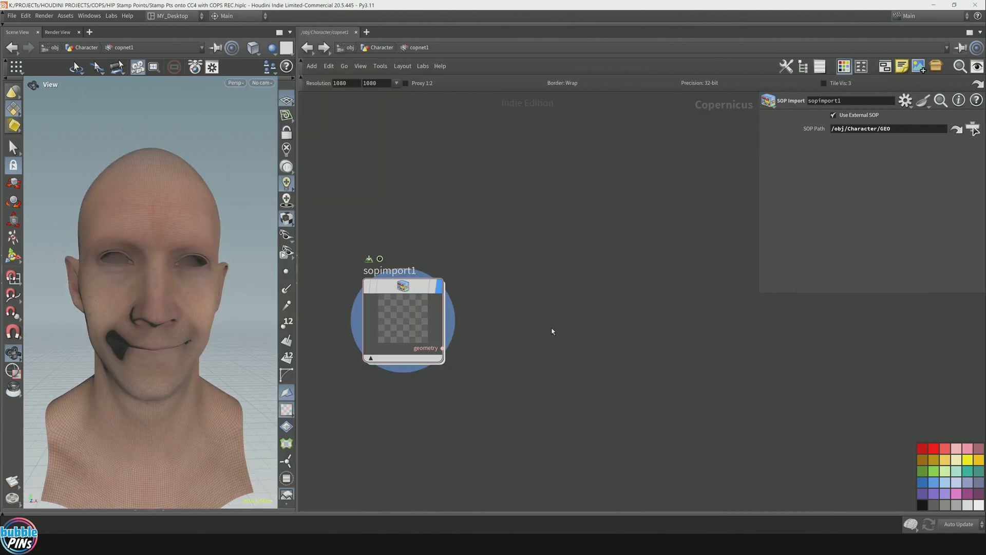
Add a Rasterize Setup node beside the SOP Import node and connect the imported geometry to its source input
{"action": "key", "text": "Tab"}
{"action": "type", "text": "ras"}
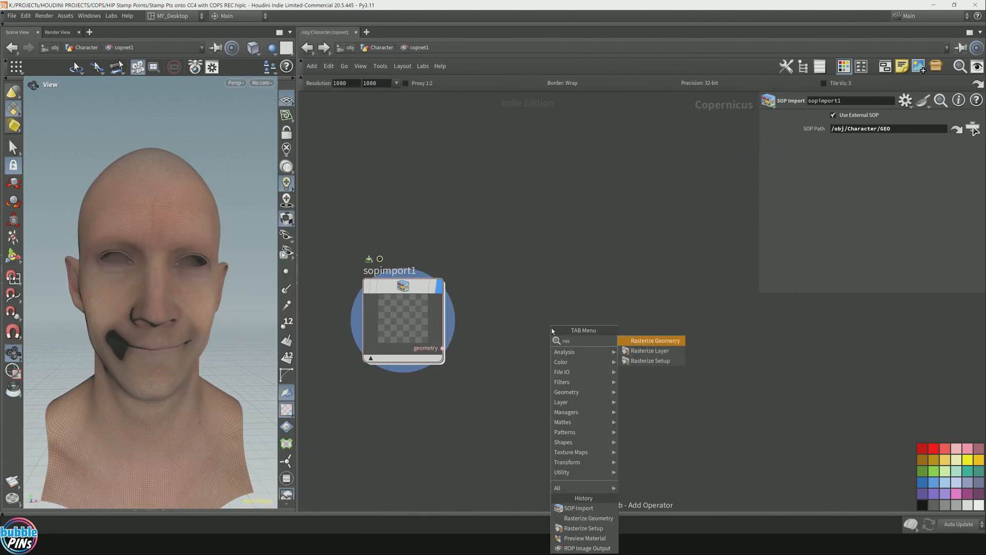
{"action": "left_click", "coordinate": [650, 360]}
{"action": "left_click", "coordinate": [501, 292]}
{"action": "left_click_drag", "start_coordinate": [129, 308], "coordinate": [147, 289]}
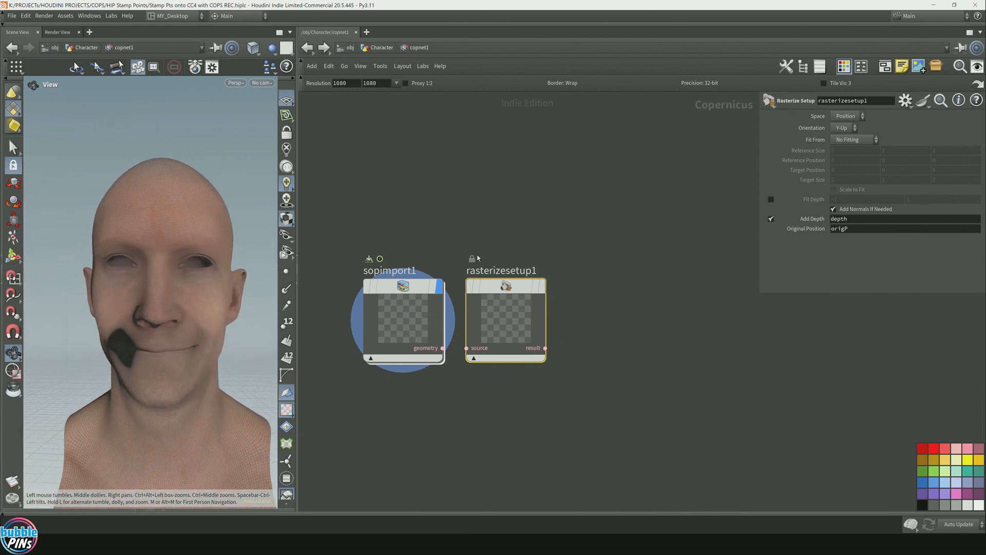
{"action": "left_click_drag", "start_coordinate": [472, 290], "coordinate": [480, 288]}
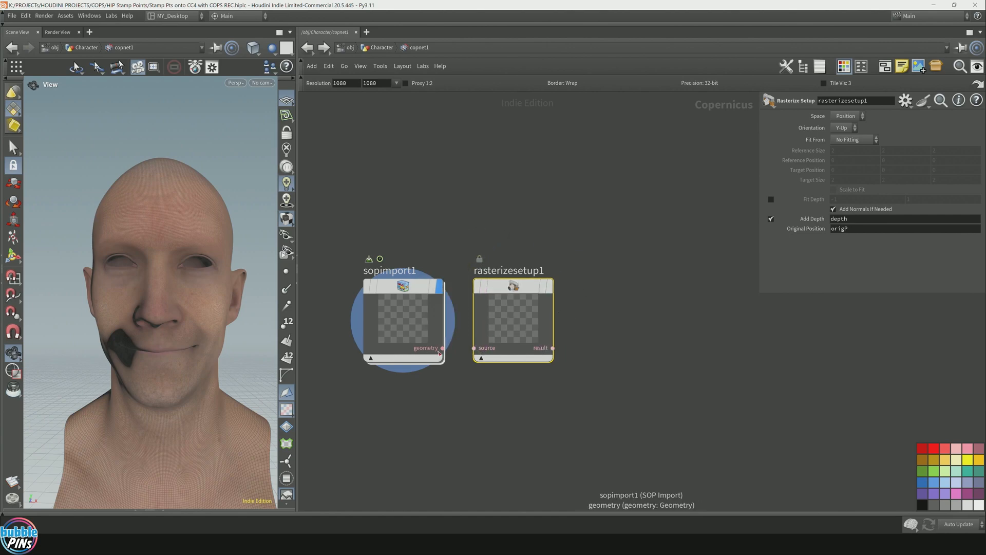
{"action": "left_click_drag", "start_coordinate": [443, 348], "coordinate": [474, 348]}
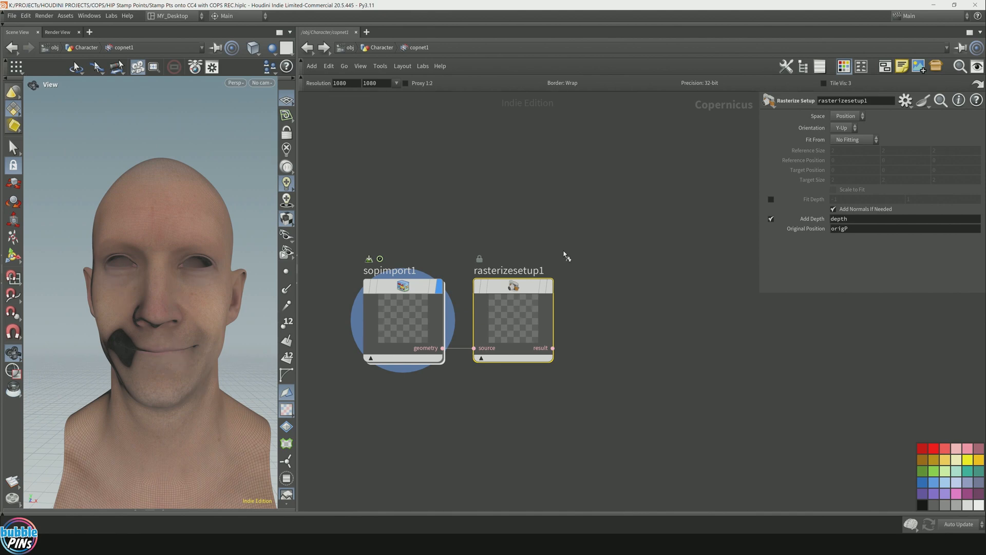
Display the Rasterize Setup node and set its space to UVs, framing the flattened head in the viewport
{"action": "key", "text": "r"}
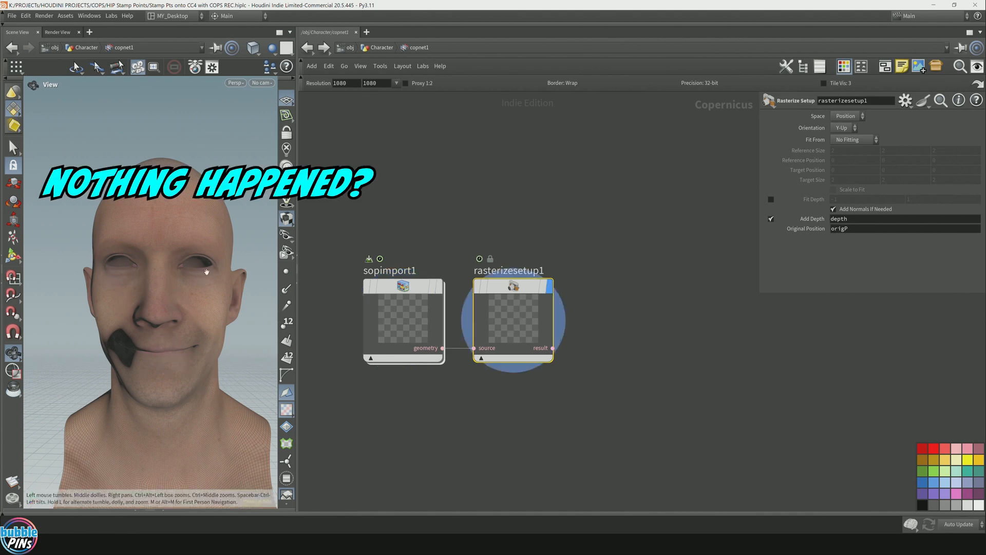
{"action": "left_click_drag", "start_coordinate": [207, 270], "coordinate": [207, 246]}
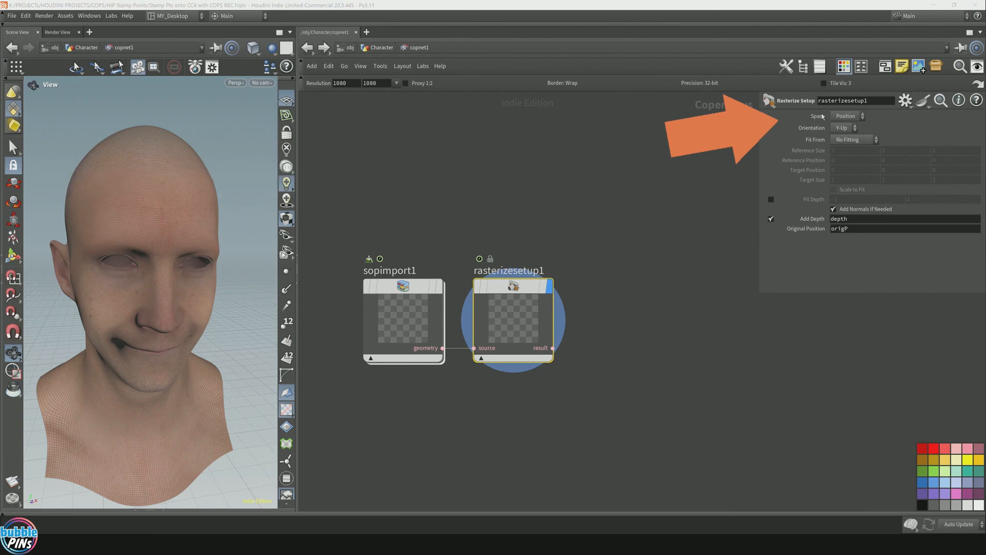
{"action": "left_click", "coordinate": [856, 119]}
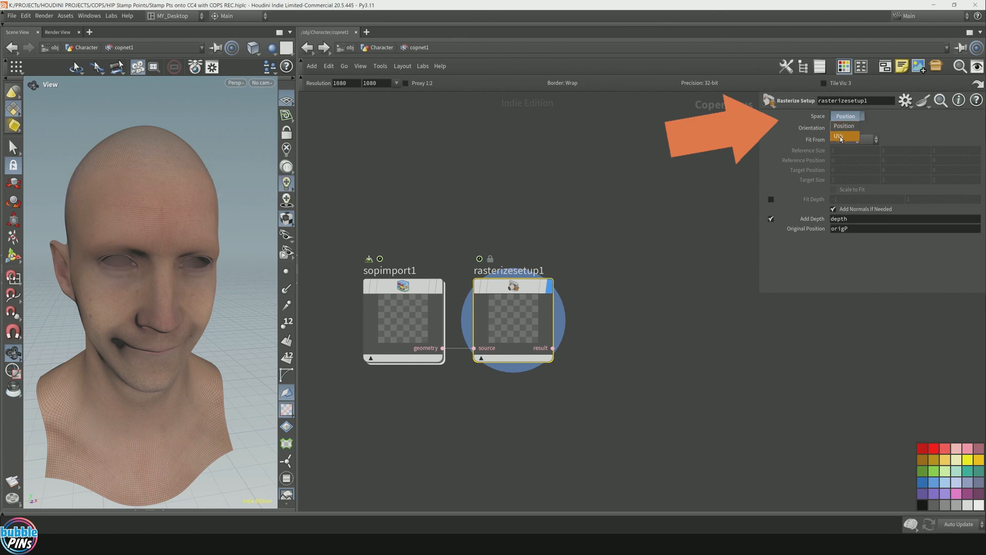
{"action": "left_click", "coordinate": [841, 136]}
{"action": "left_click_drag", "start_coordinate": [223, 385], "coordinate": [191, 356]}
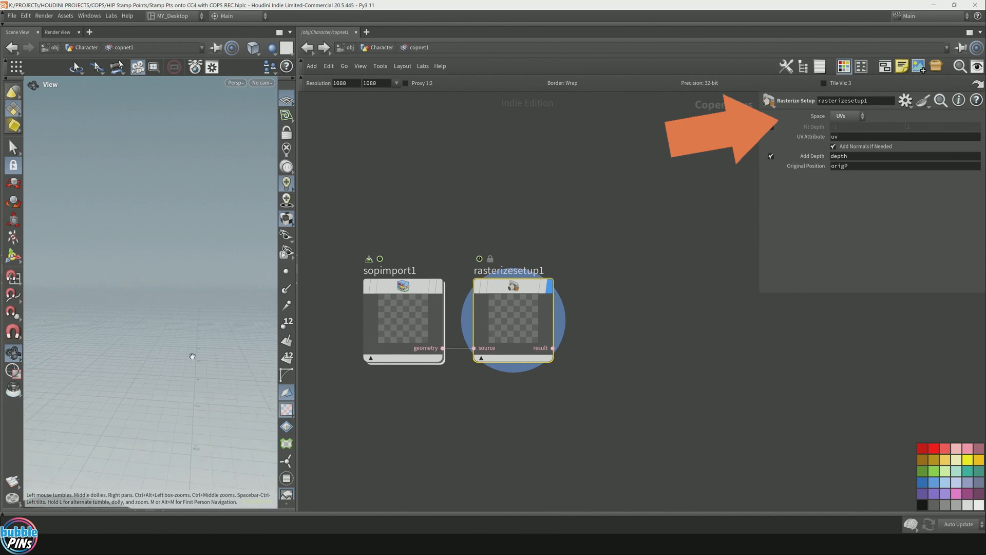
{"action": "scroll", "coordinate": [192, 355], "scroll_direction": "down", "scroll_amount": 10}
{"action": "key", "text": "h"}
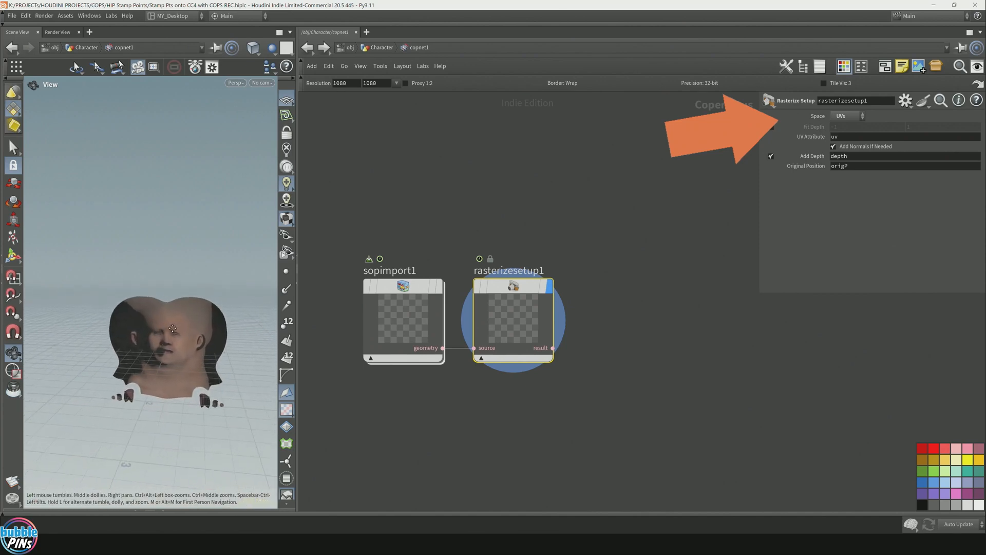
Add a Rasterize Geometry node after the Rasterize Setup, connect the setup's result to its geometry input, and display the new node
{"action": "key", "text": "Tab"}
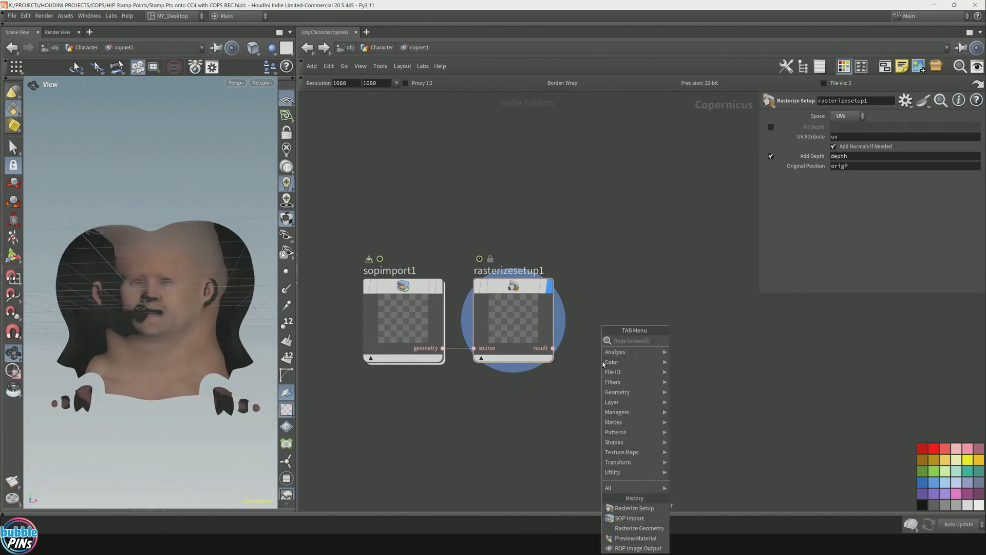
{"action": "type", "text": "ras"}
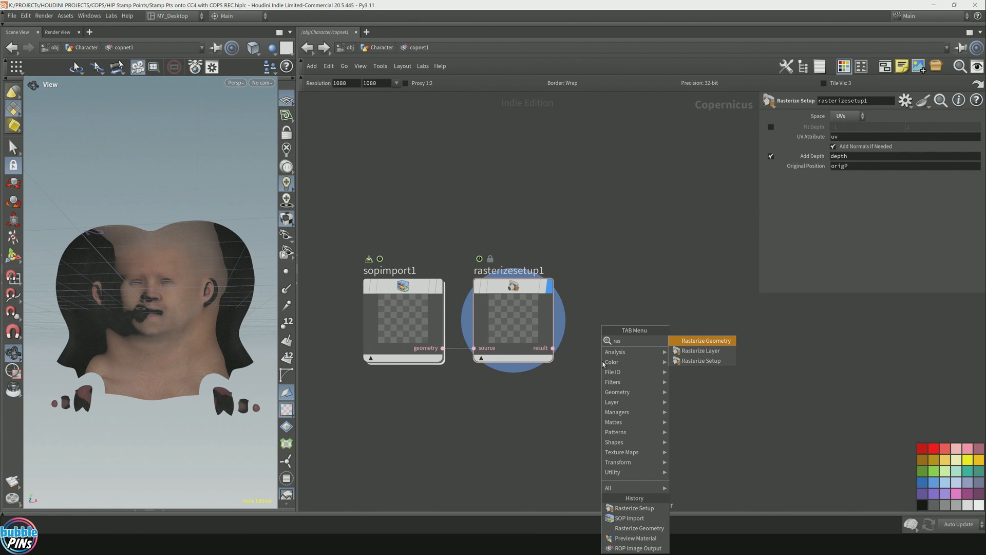
{"action": "key", "text": "Return"}
{"action": "left_click", "coordinate": [665, 318]}
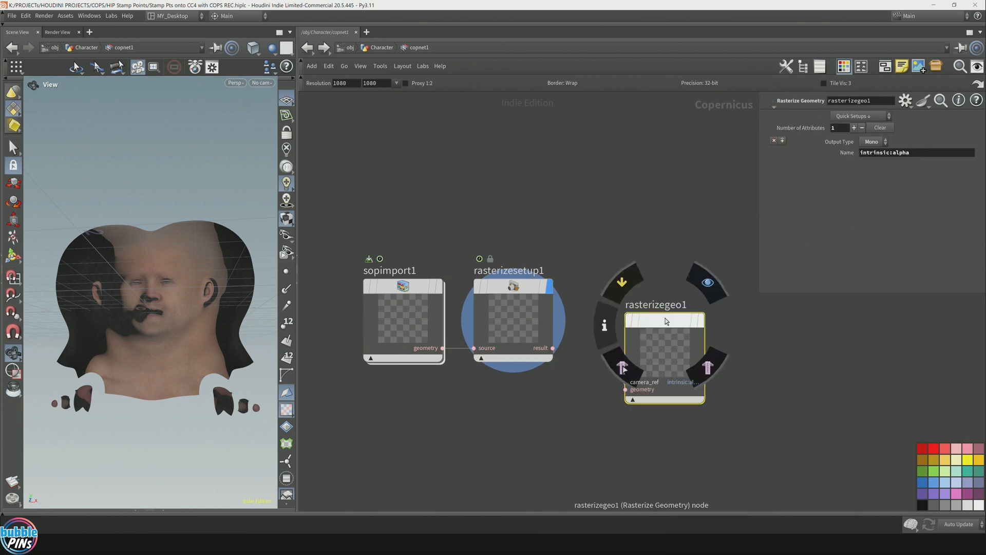
{"action": "left_click_drag", "start_coordinate": [664, 318], "coordinate": [624, 288]}
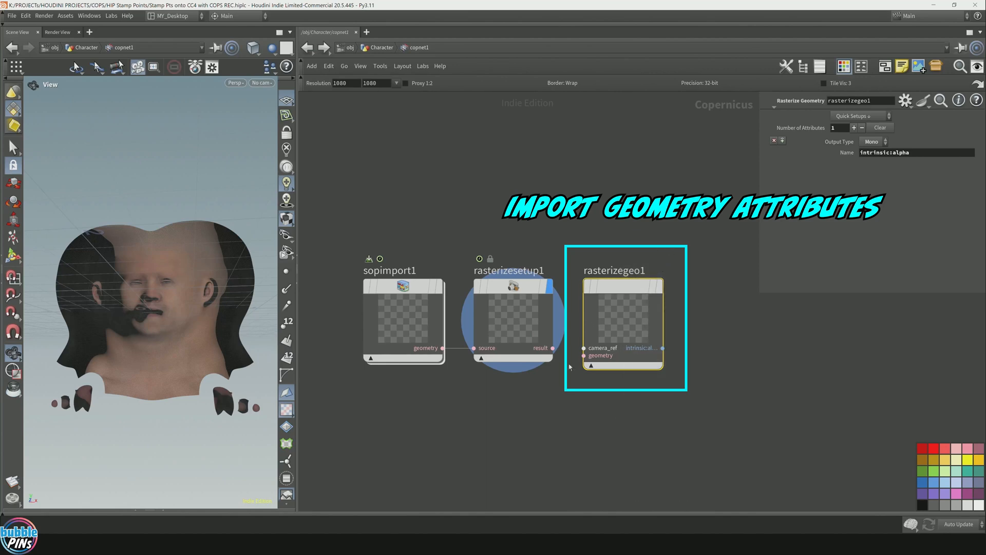
{"action": "left_click", "coordinate": [553, 348]}
{"action": "left_click", "coordinate": [584, 356]}
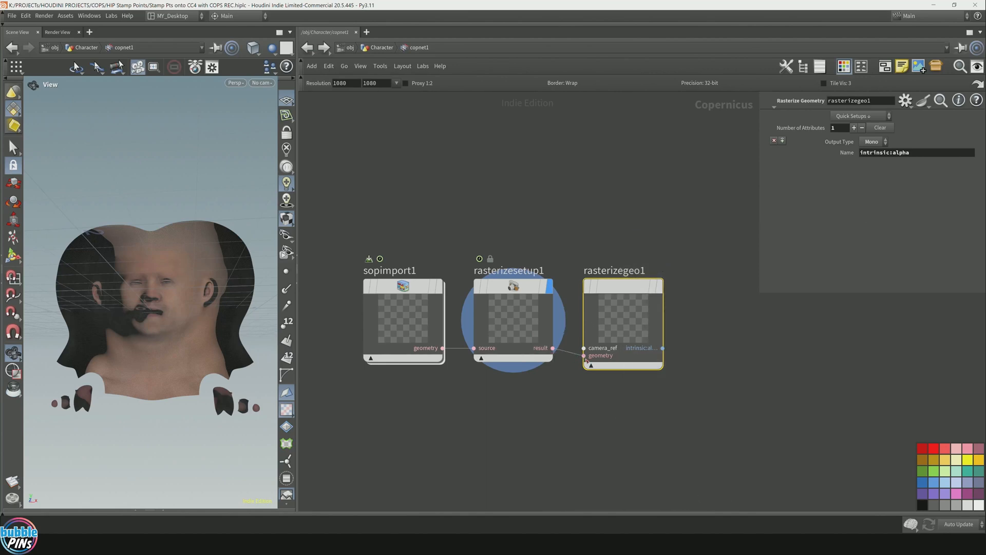
{"action": "left_click", "coordinate": [659, 289]}
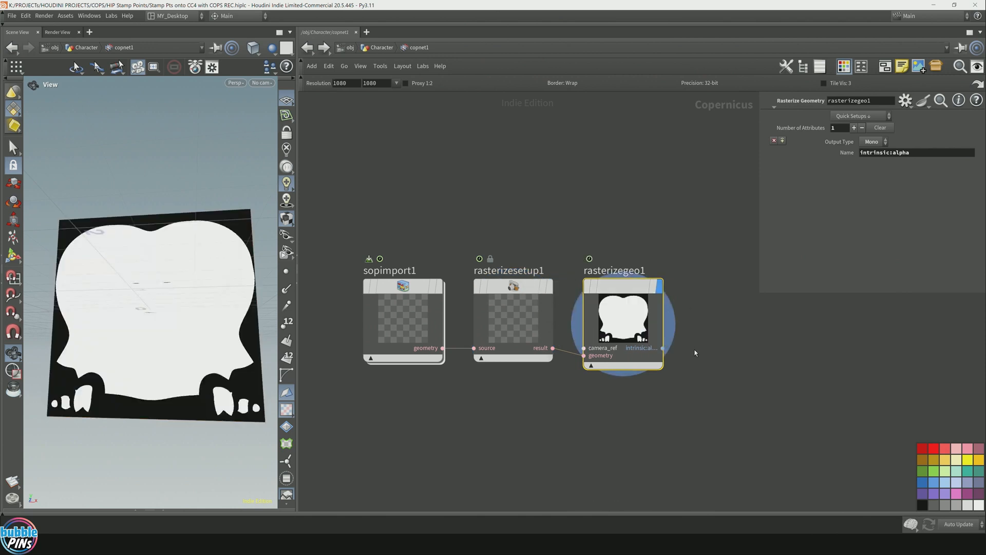
Add the position and UV attributes to the Rasterize Geometry node using its quick setups, and open the output type choices for P
{"action": "key", "text": "Tab"}
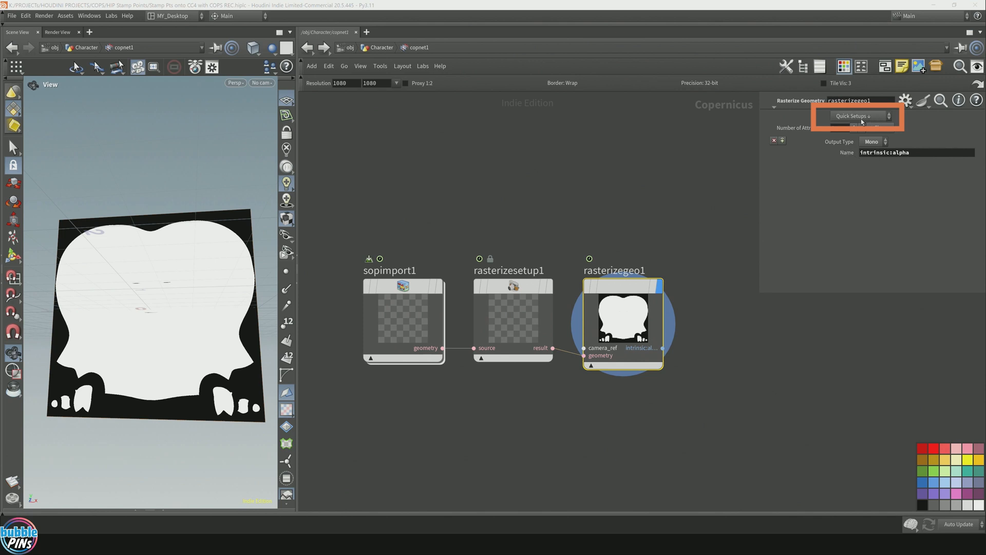
{"action": "left_click", "coordinate": [861, 117]}
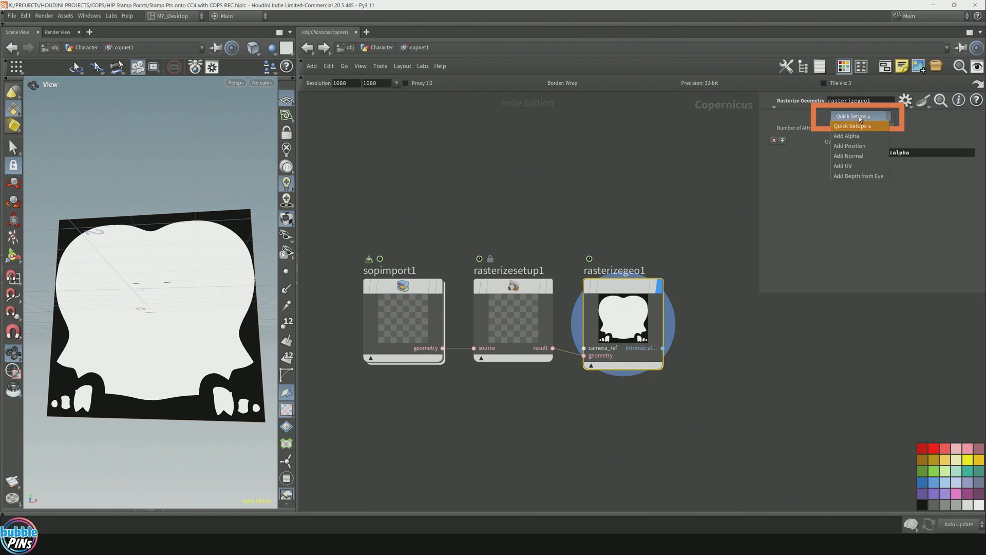
{"action": "left_click", "coordinate": [844, 166]}
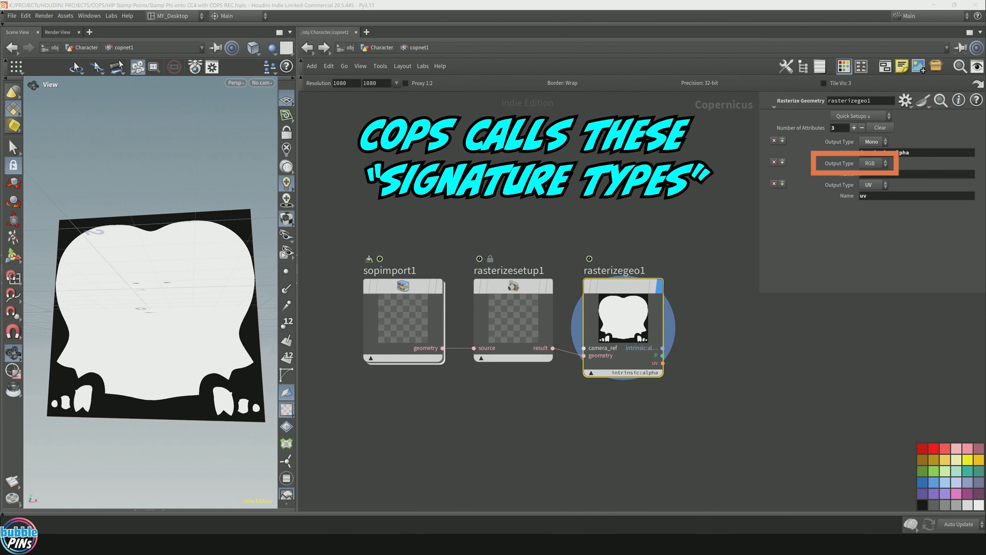
{"action": "left_click", "coordinate": [878, 164]}
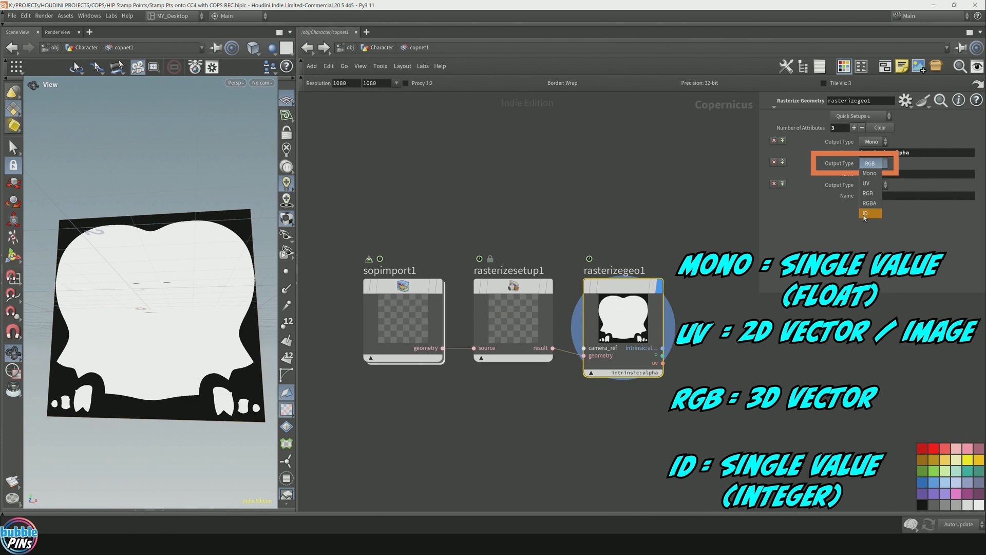
Change the Rasterize Geometry node's P attribute to a Mono output named faceArea
{"action": "left_click", "coordinate": [873, 175]}
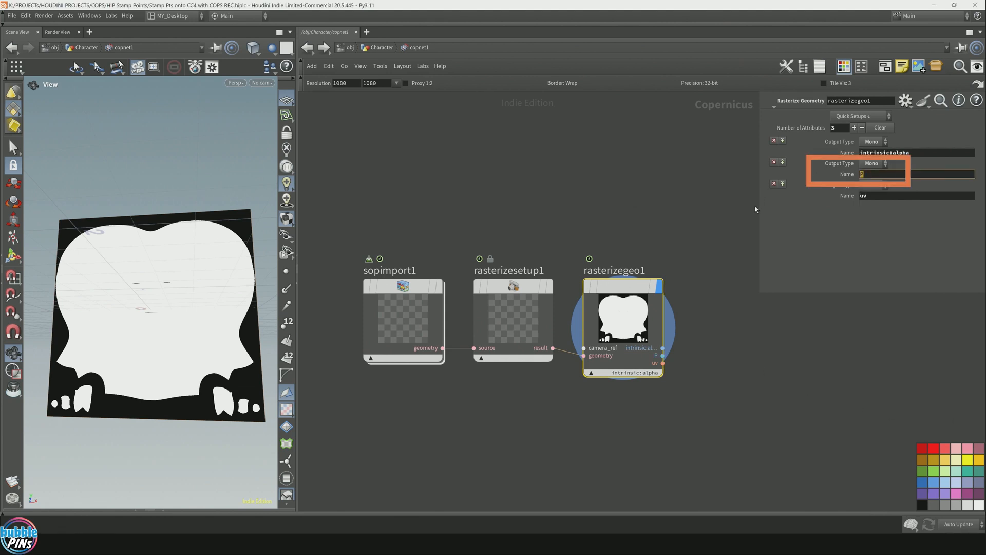
{"action": "type", "text": "faceArea"}
{"action": "key", "text": "Return"}
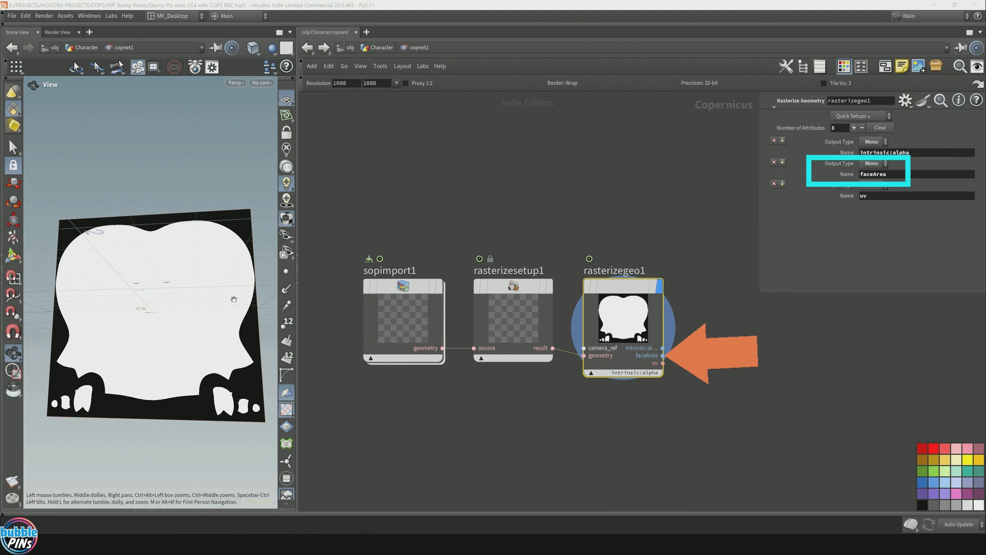
{"action": "left_click_drag", "start_coordinate": [196, 308], "coordinate": [223, 312]}
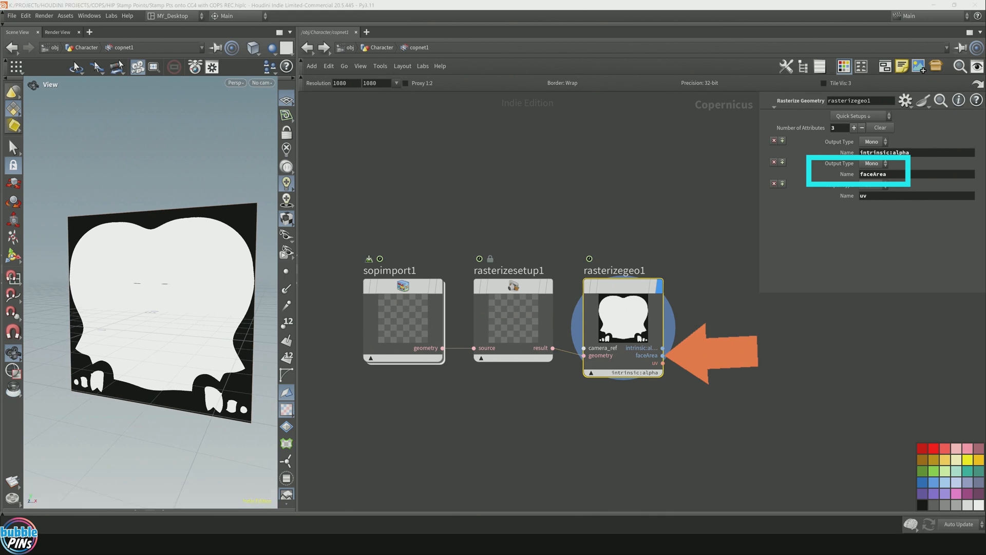
Add a Ramp Mono node after the Rasterize Geometry node
{"action": "left_click", "coordinate": [730, 430]}
{"action": "key", "text": "Tab"}
{"action": "type", "text": "ramp"}
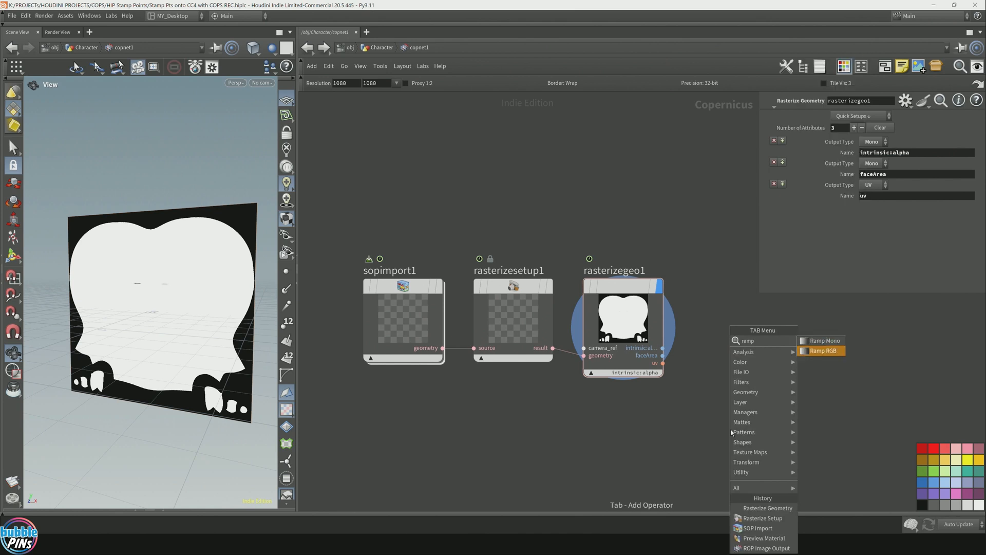
{"action": "key", "text": "Up"}
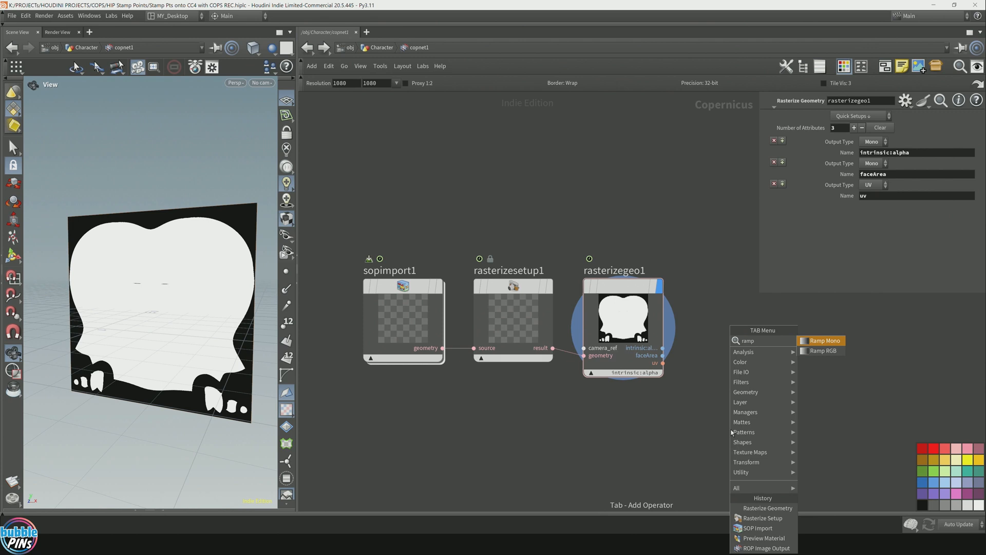
{"action": "key", "text": "Return"}
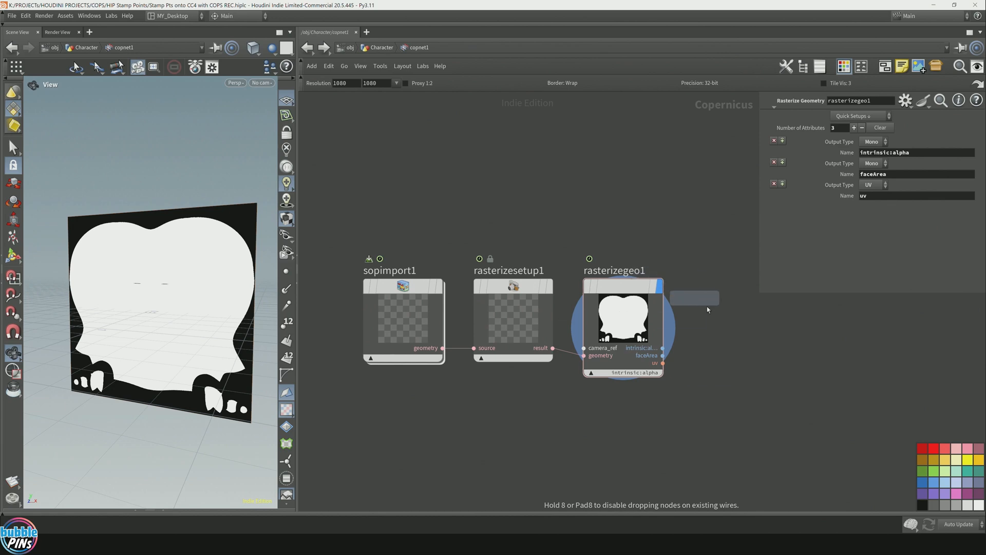
{"action": "left_click", "coordinate": [775, 319]}
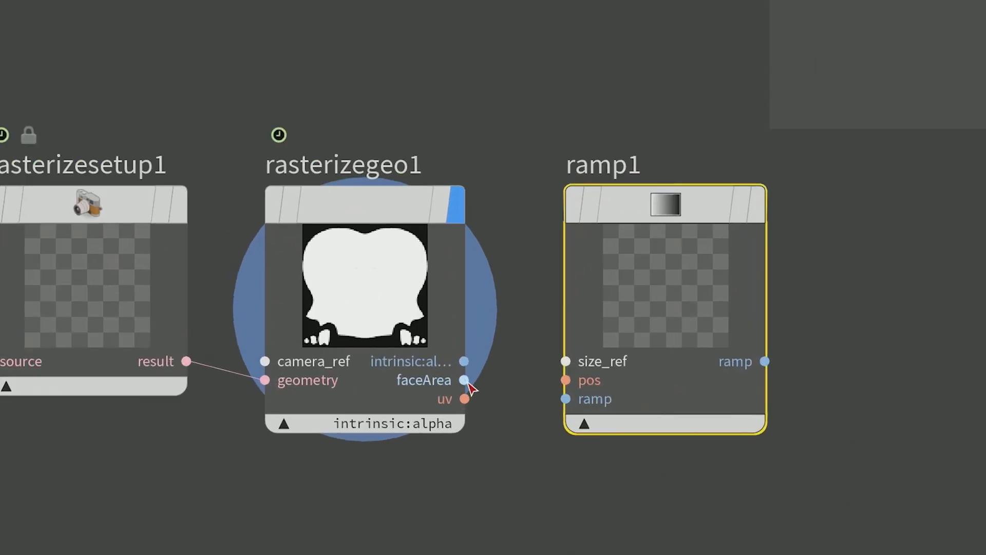
Connect the faceArea output to the ramp's pos input and display the ramp, framing the face mask in the viewport
{"action": "left_click_drag", "start_coordinate": [464, 380], "coordinate": [566, 380]}
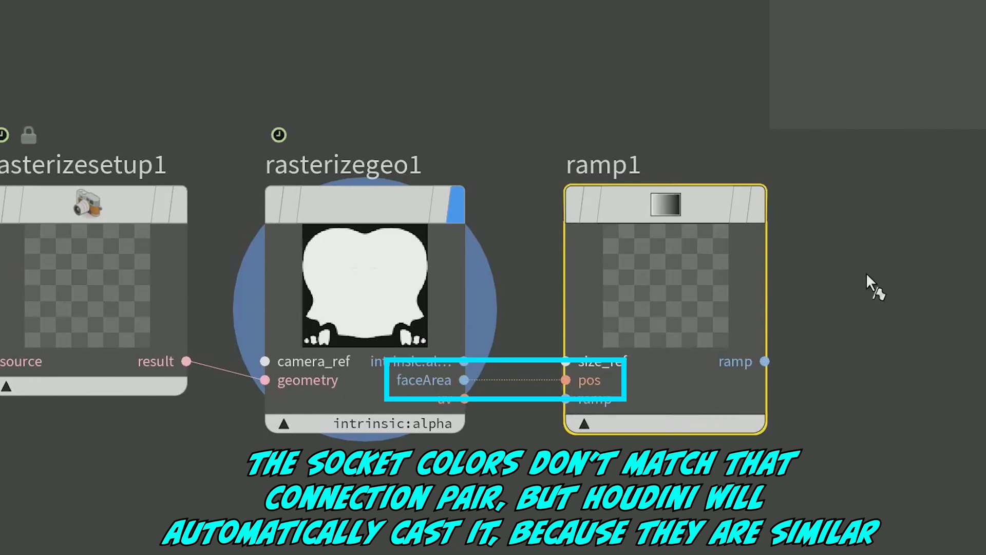
{"action": "key", "text": "r"}
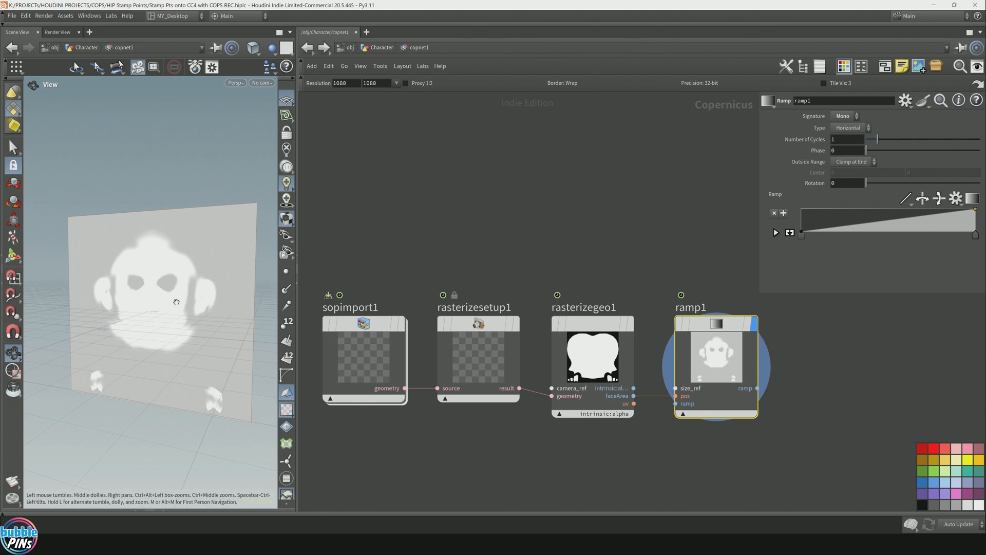
{"action": "mouse_move", "coordinate": [176, 302]}
{"action": "left_mouse_down"}
{"action": "mouse_move", "coordinate": [192, 308]}
{"action": "mouse_move", "coordinate": [166, 303]}
{"action": "left_mouse_up"}
{"action": "scroll", "coordinate": [170, 300], "scroll_direction": "up", "scroll_amount": 3}
{"action": "right_click_drag", "start_coordinate": [171, 300], "coordinate": [176, 284]}
{"action": "left_click_drag", "start_coordinate": [176, 284], "coordinate": [171, 297]}
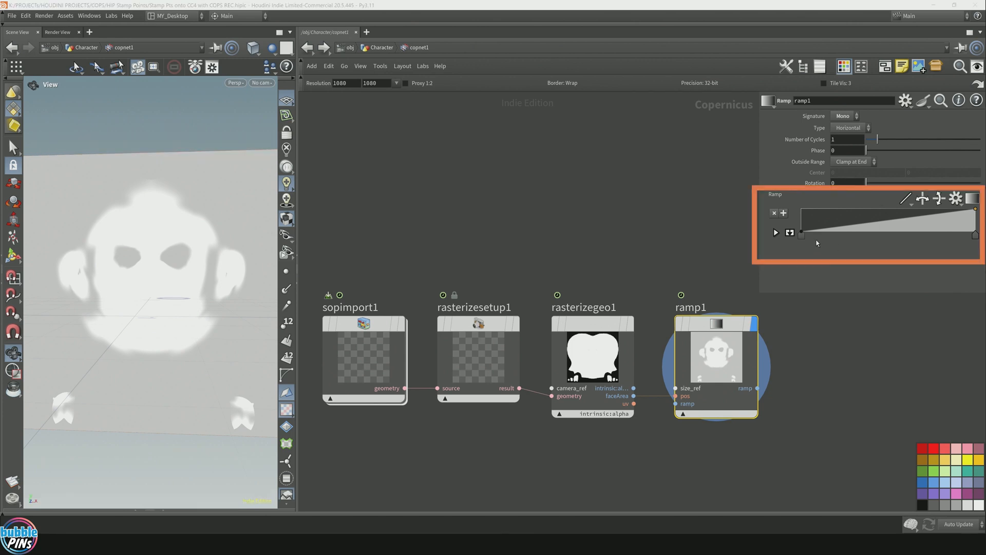
Tighten the face mask by moving the ramp's black point to about two-thirds of the way along the ramp
{"action": "left_click_drag", "start_coordinate": [802, 236], "coordinate": [883, 236]}
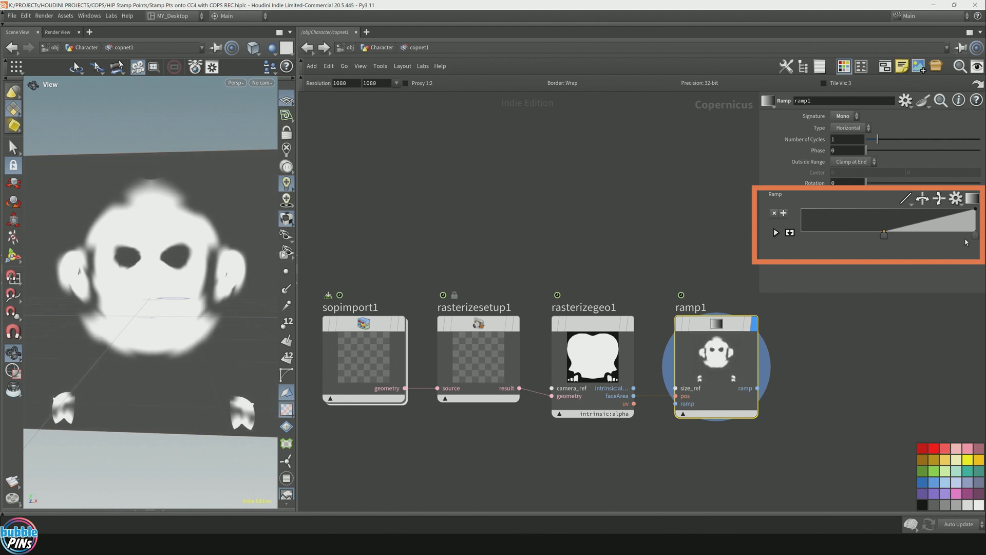
{"action": "mouse_move", "coordinate": [975, 237]}
{"action": "left_mouse_down"}
{"action": "mouse_move", "coordinate": [906, 239]}
{"action": "mouse_move", "coordinate": [976, 240]}
{"action": "left_mouse_up"}
{"action": "left_click_drag", "start_coordinate": [883, 235], "coordinate": [913, 238]}
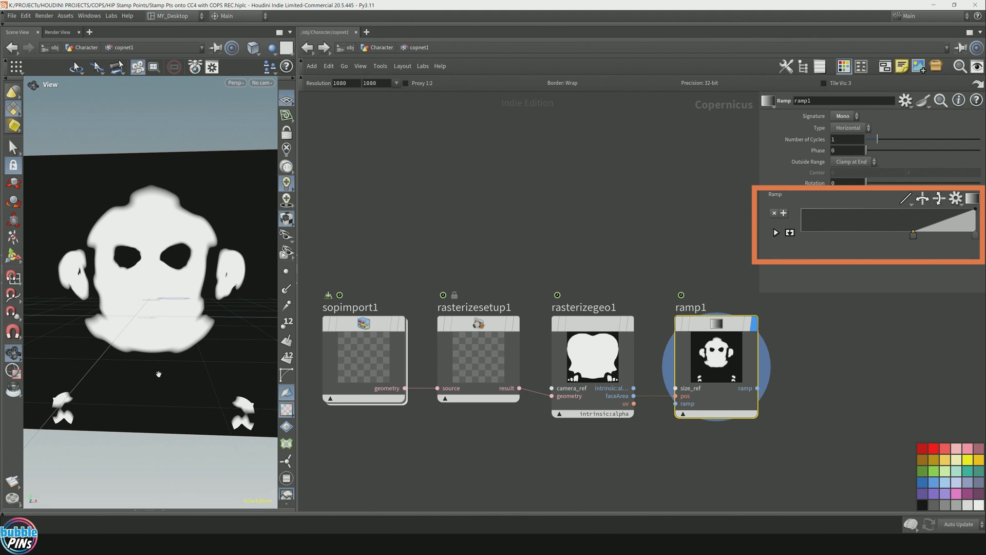
{"action": "left_click_drag", "start_coordinate": [913, 235], "coordinate": [917, 234]}
{"action": "left_click_drag", "start_coordinate": [141, 241], "coordinate": [219, 302]}
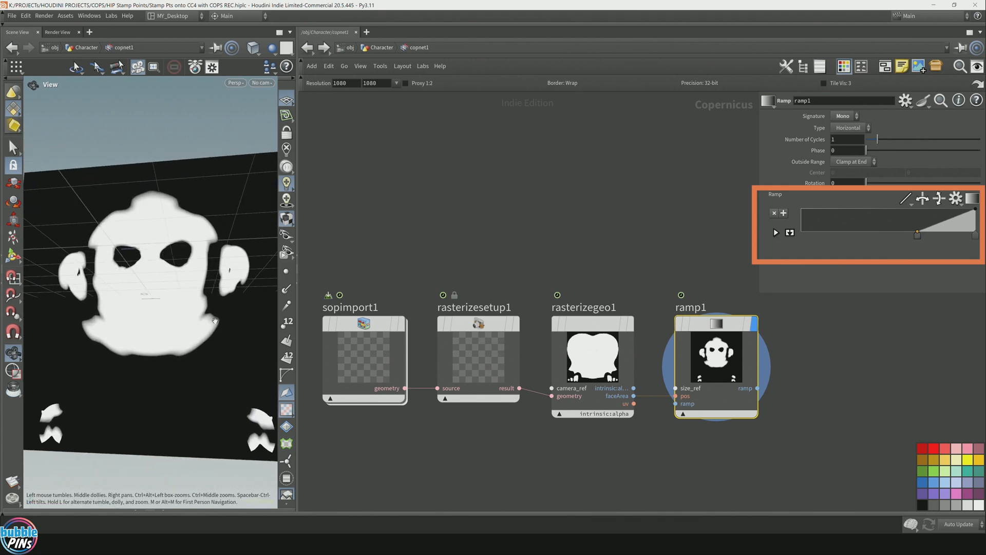
{"action": "scroll", "coordinate": [213, 318], "scroll_direction": "up", "scroll_amount": 4}
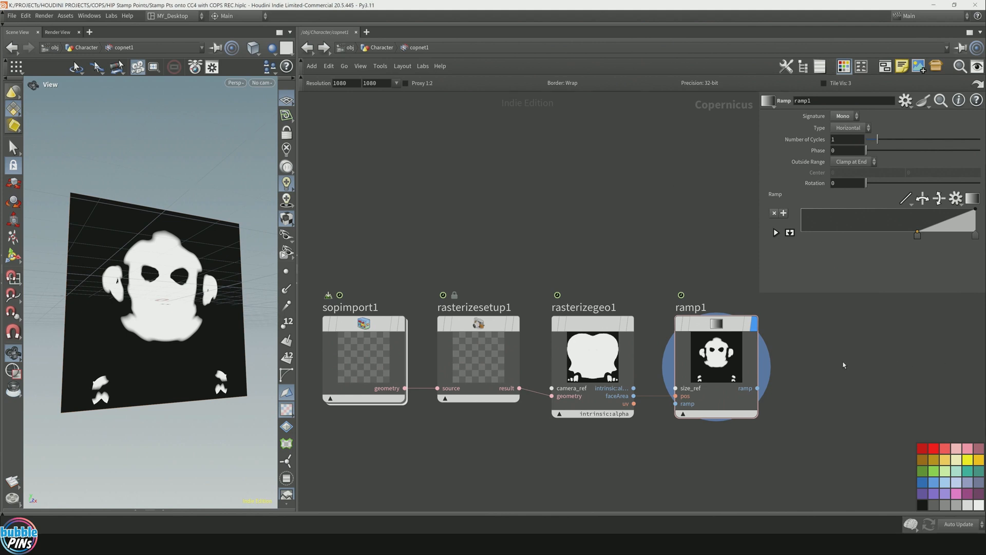
Add a Preview Material node to the network after the ramp
{"action": "key", "text": "Tab"}
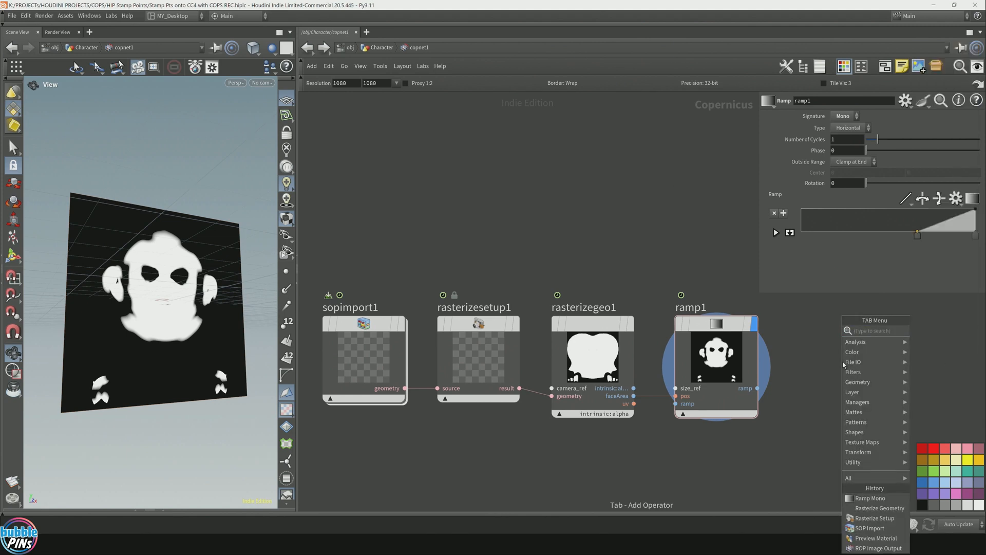
{"action": "type", "text": "pre"}
{"action": "key", "text": "Down"}
{"action": "key", "text": "Down"}
{"action": "key", "text": "Return"}
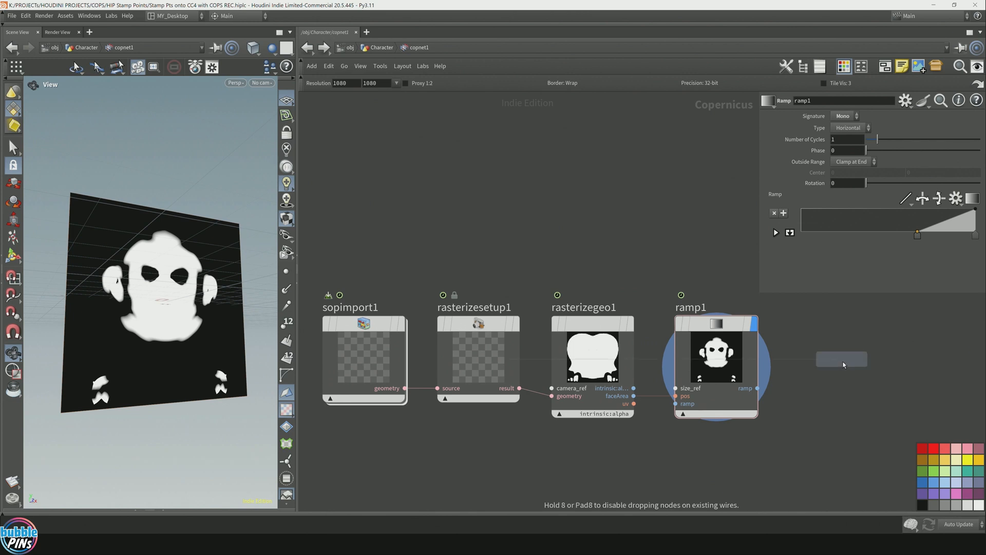
{"action": "left_click", "coordinate": [842, 361]}
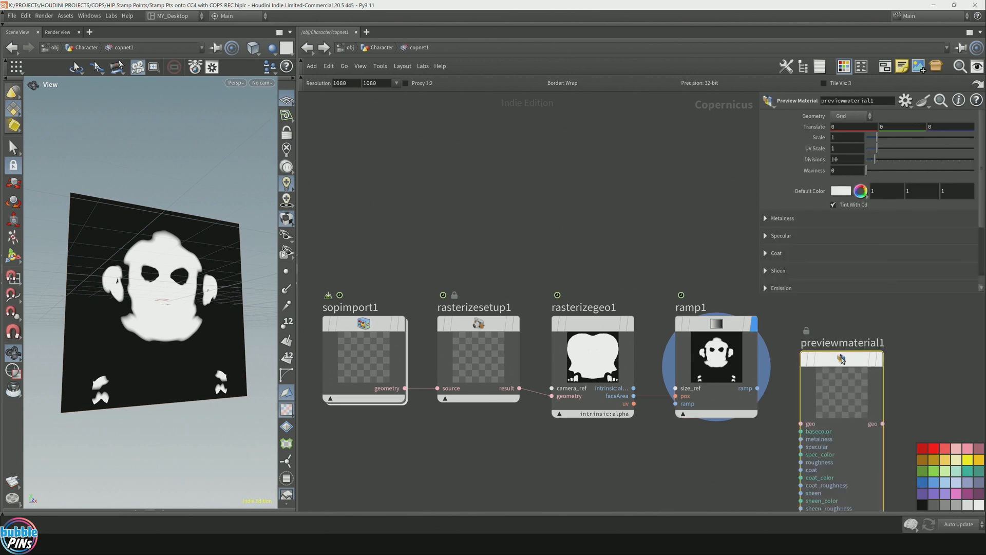
Move the rasterize setup, rasterize geometry and ramp nodes together below the level of the SOP Import node
{"action": "scroll", "coordinate": [462, 346], "scroll_direction": "down", "scroll_amount": 2}
{"action": "left_click_drag", "start_coordinate": [435, 367], "coordinate": [627, 225]}
{"action": "left_click_drag", "start_coordinate": [633, 260], "coordinate": [637, 353]}
{"action": "left_click_drag", "start_coordinate": [712, 286], "coordinate": [721, 256]}
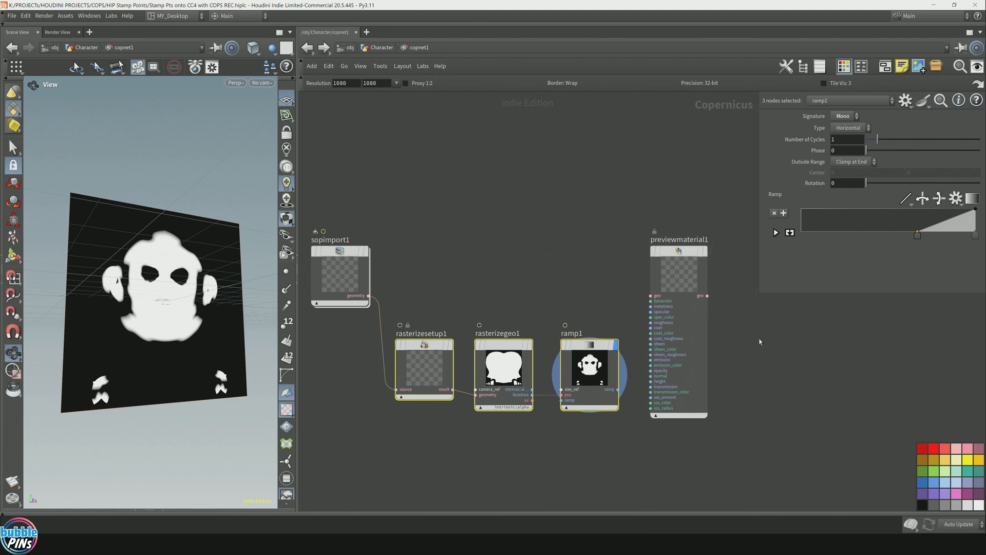
Connect the SOP Import's geometry output to the Preview Material's geo input and display the Preview Material node
{"action": "left_click", "coordinate": [651, 295]}
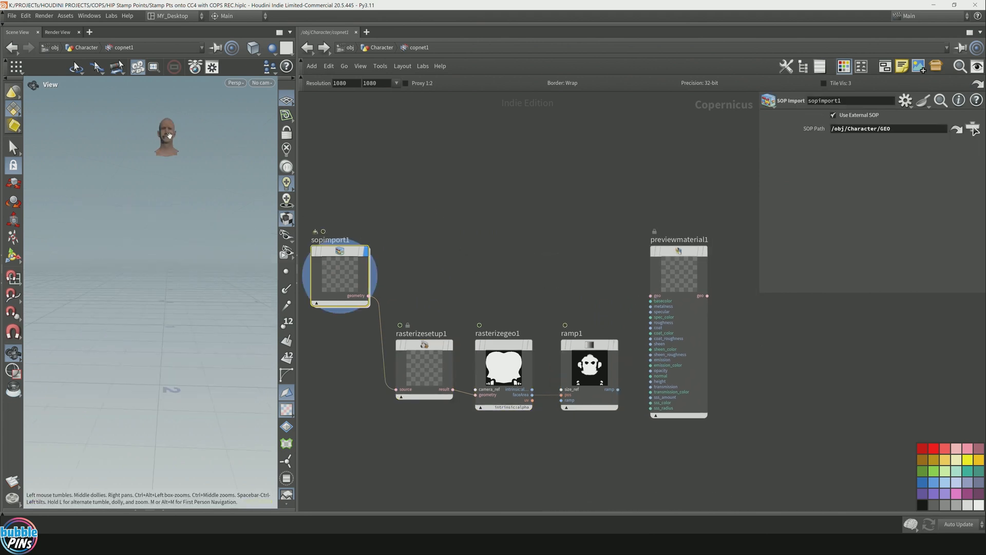
{"action": "scroll", "coordinate": [364, 298], "scroll_direction": "up", "scroll_amount": 2}
{"action": "left_click", "coordinate": [359, 295]}
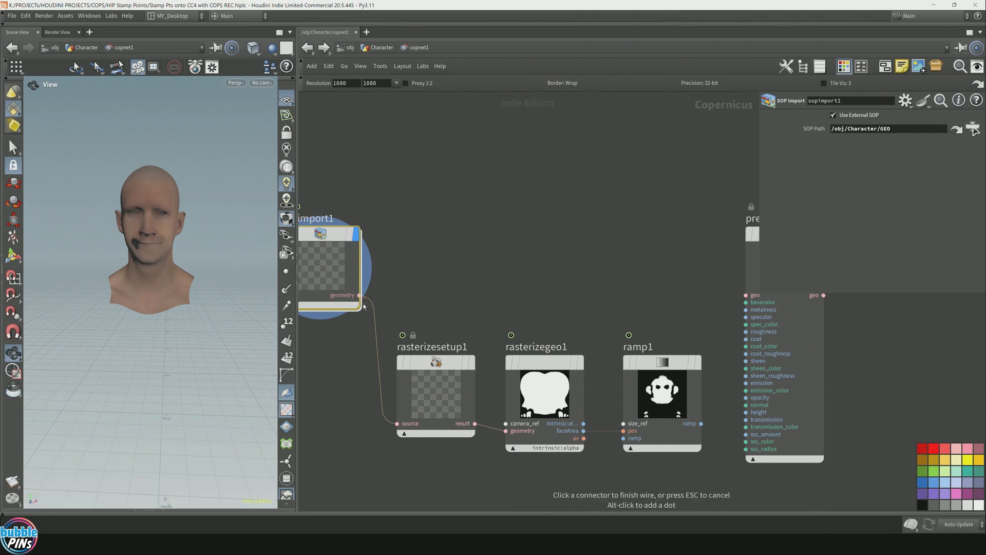
{"action": "left_click", "coordinate": [745, 296]}
{"action": "scroll", "coordinate": [684, 341], "scroll_direction": "down", "scroll_amount": 2}
{"action": "middle_click_drag", "start_coordinate": [654, 233], "coordinate": [653, 242]}
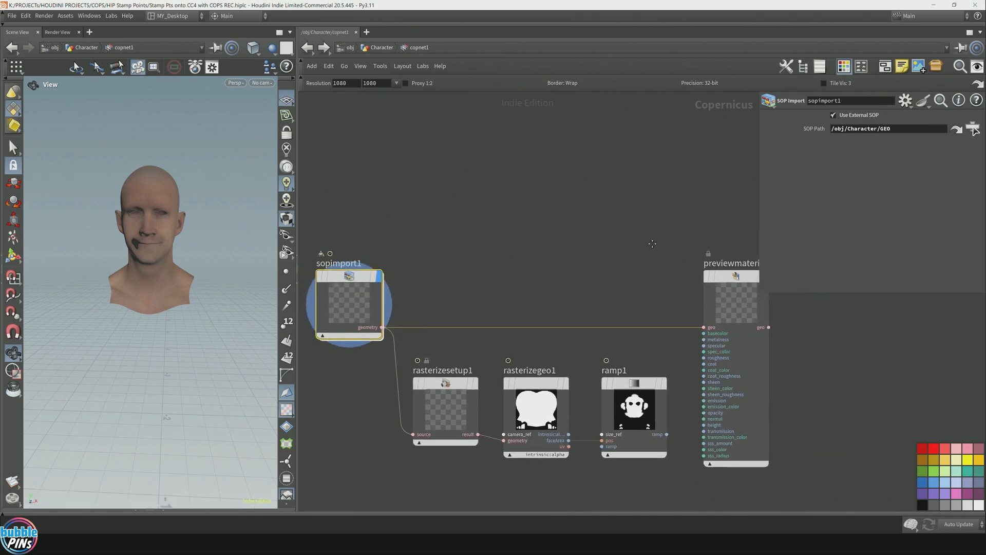
{"action": "left_click_drag", "start_coordinate": [652, 242], "coordinate": [857, 321]}
{"action": "middle_click_drag", "start_coordinate": [868, 344], "coordinate": [912, 314]}
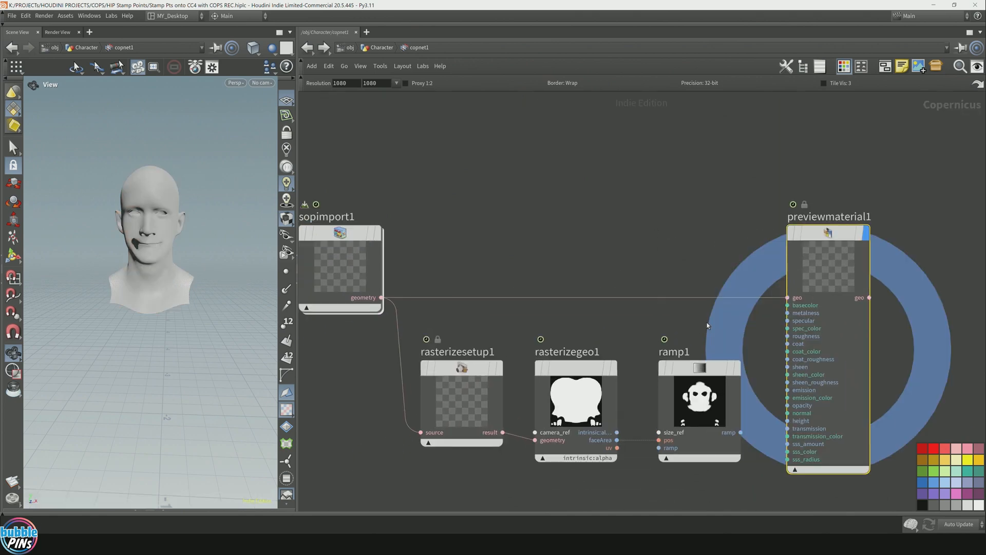
Shift the ramp node slightly away from the Preview Material and rename it faceArea_MASK
{"action": "left_click_drag", "start_coordinate": [701, 380], "coordinate": [692, 380]}
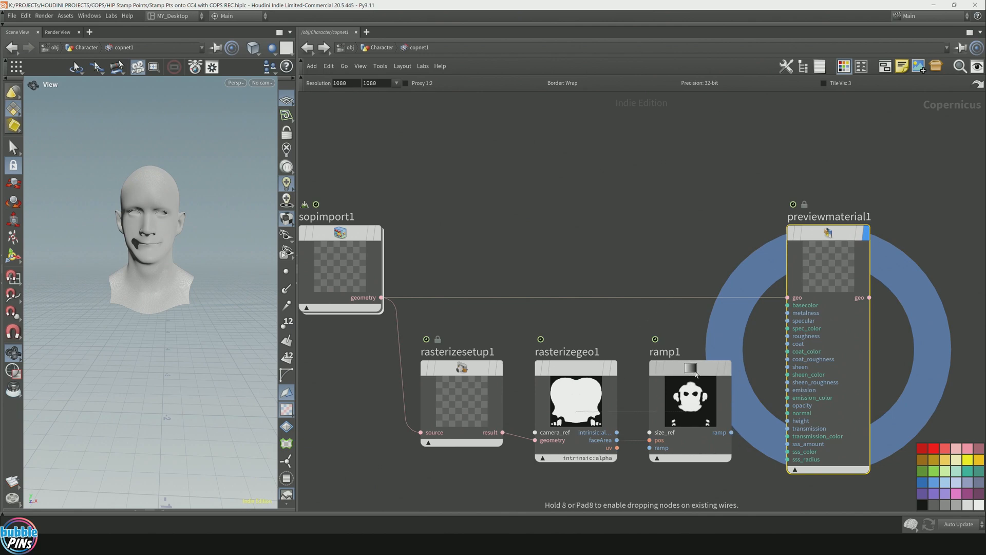
{"action": "mouse_move", "coordinate": [696, 367]}
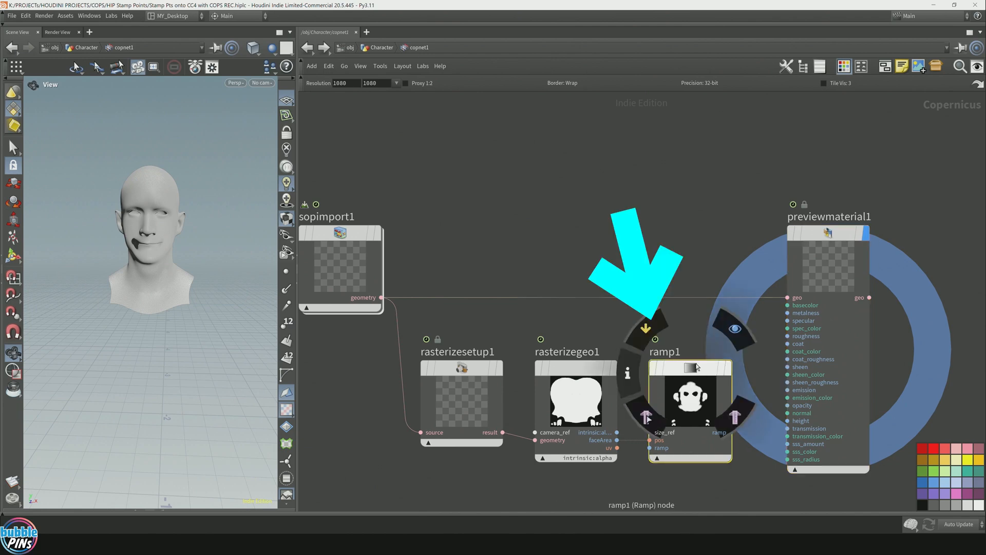
{"action": "double_click", "coordinate": [660, 354]}
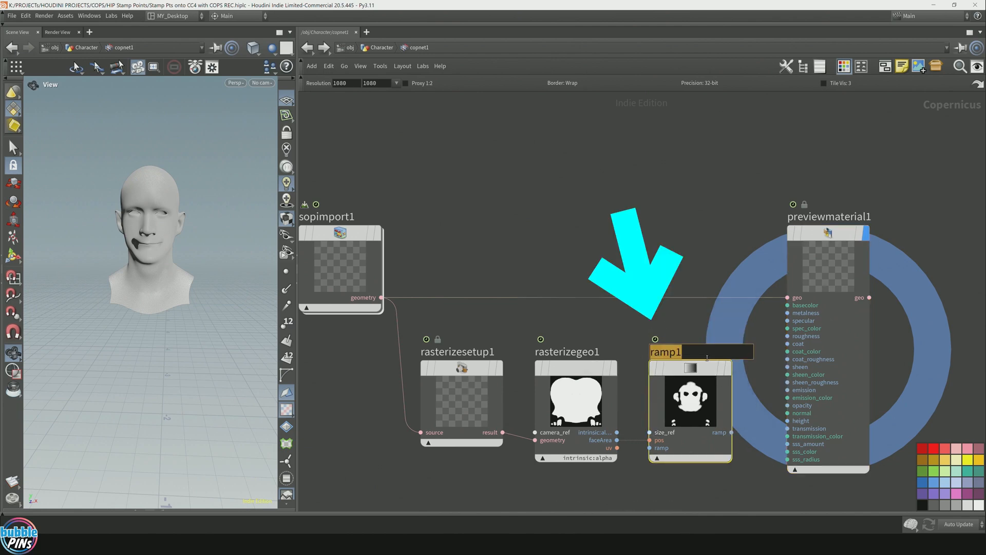
{"action": "type", "text": "faceArea_MASK"}
{"action": "key", "text": "Return"}
Connect the faceArea_MASK output to the Preview Material's basecolor input and inspect the mask on the head
{"action": "left_click", "coordinate": [734, 432]}
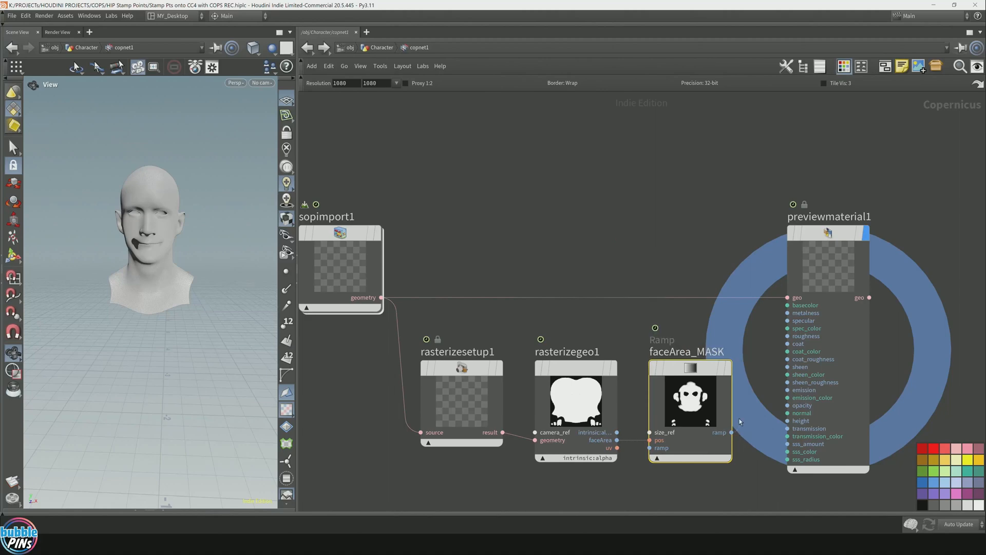
{"action": "left_click", "coordinate": [787, 305]}
{"action": "left_click_drag", "start_coordinate": [139, 240], "coordinate": [199, 240]}
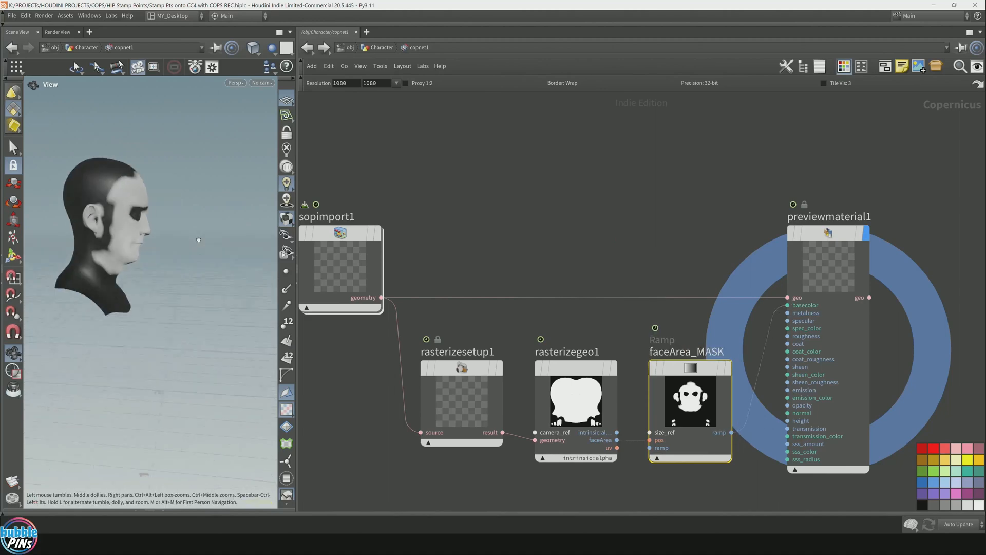
{"action": "scroll", "coordinate": [199, 239], "scroll_direction": "up", "scroll_amount": 10}
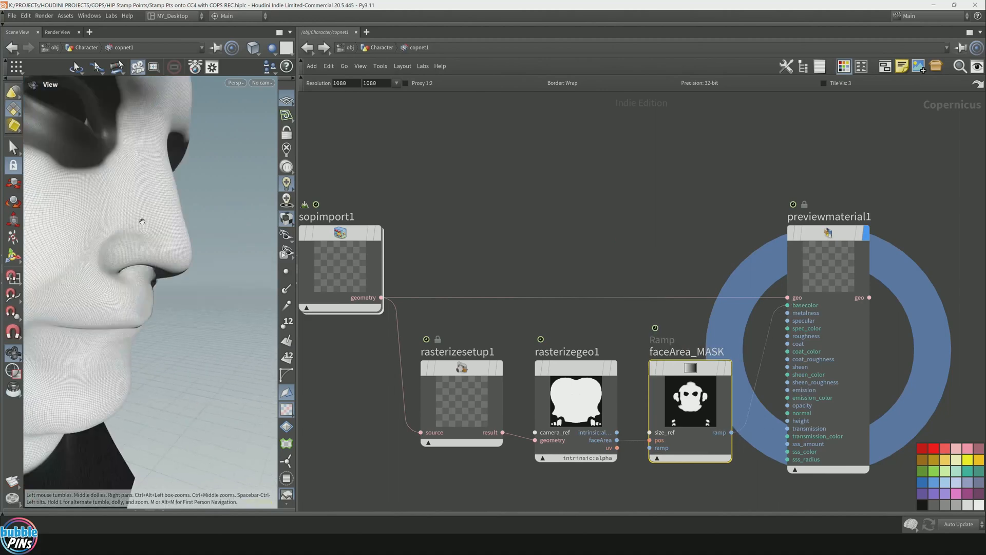
{"action": "left_click_drag", "start_coordinate": [196, 258], "coordinate": [206, 232]}
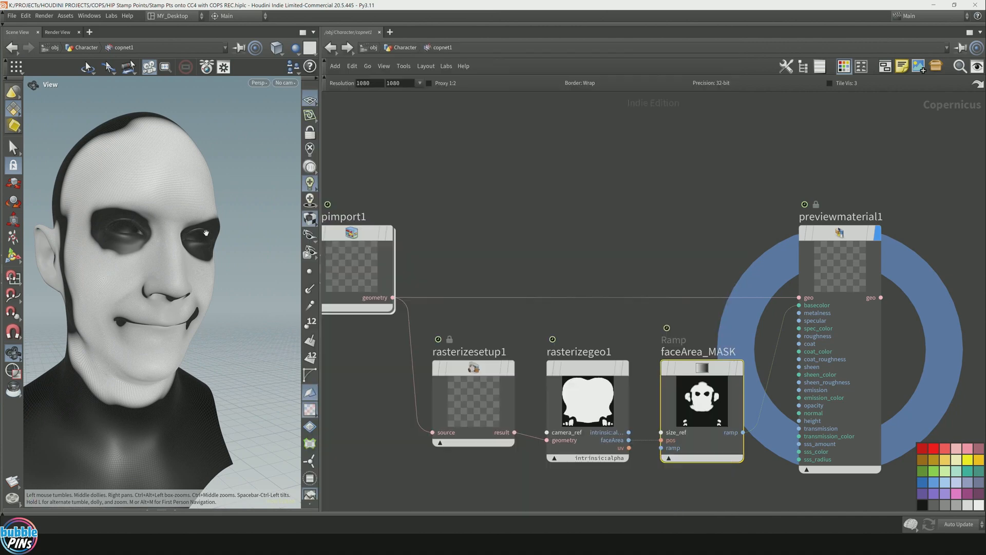
Insert a Ramp RGB node on the wire between faceArea_MASK and the Preview Material's basecolor input
{"action": "key", "text": "Tab"}
{"action": "type", "text": "ramp"}
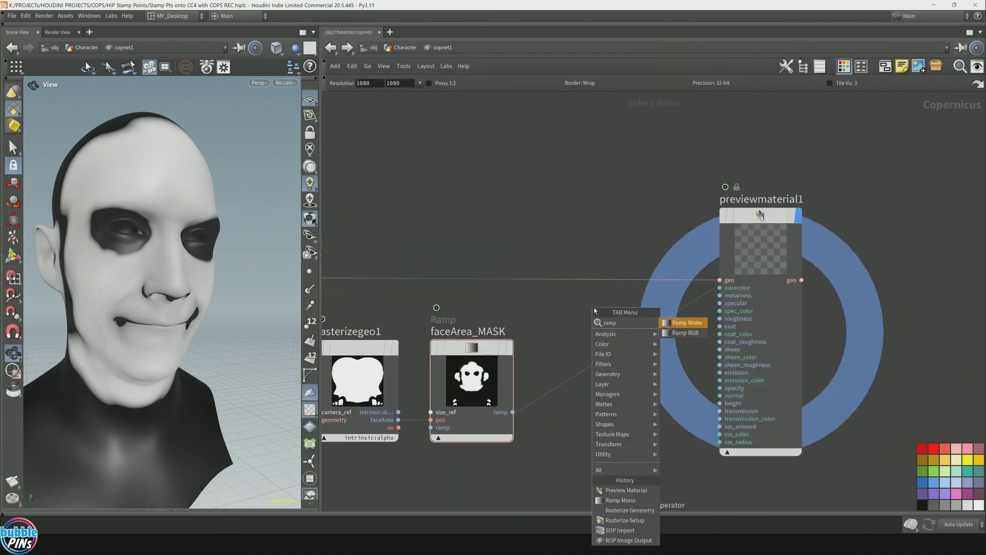
{"action": "key", "text": "Down"}
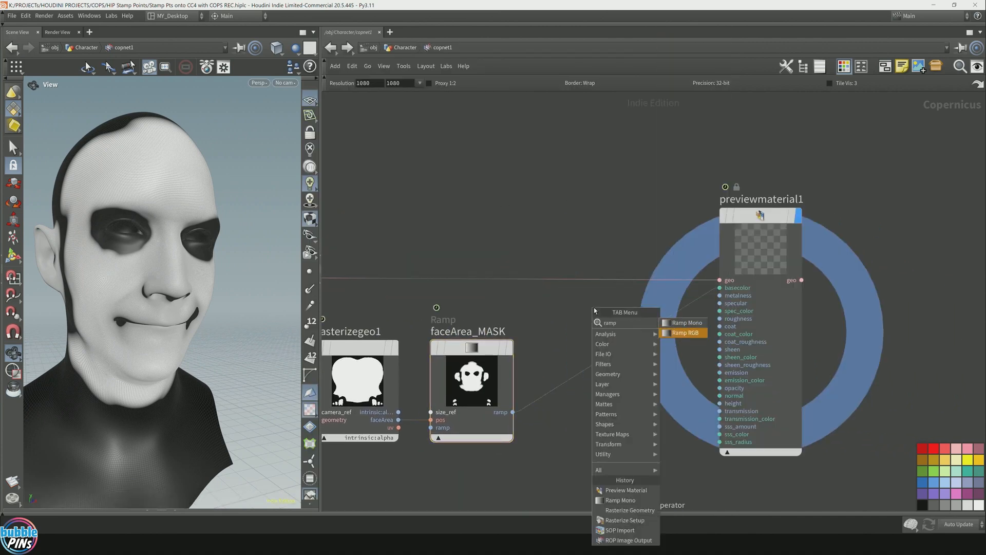
{"action": "key", "text": "Return"}
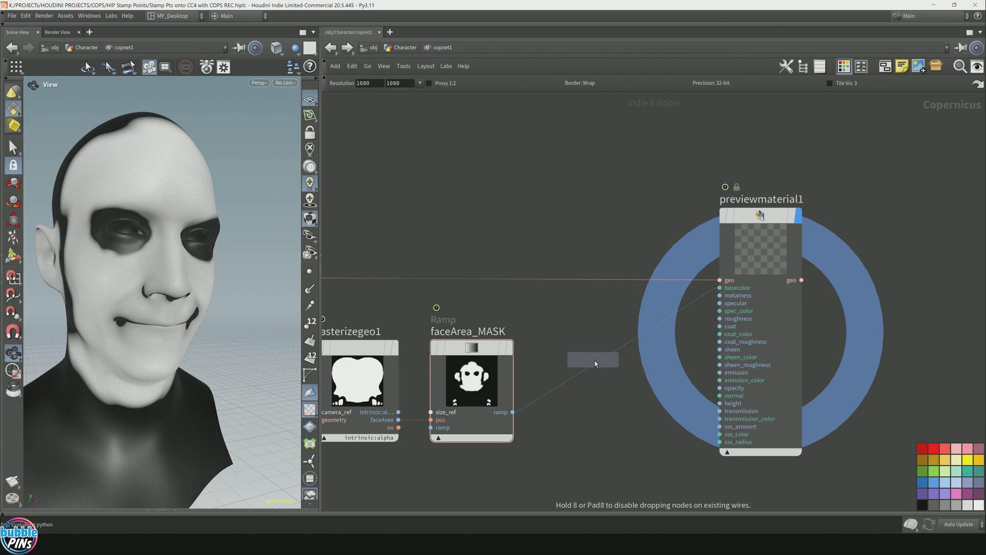
{"action": "left_click", "coordinate": [590, 356]}
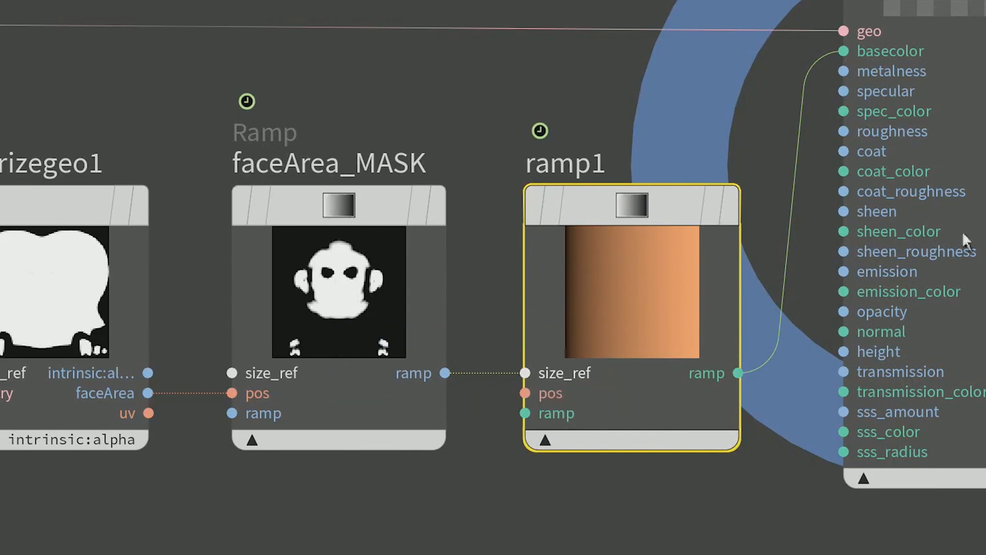
Feed the faceArea_MASK output into the RGB ramp's pos input and remove the wire to its size_ref input
{"action": "left_click_drag", "start_coordinate": [444, 373], "coordinate": [548, 396]}
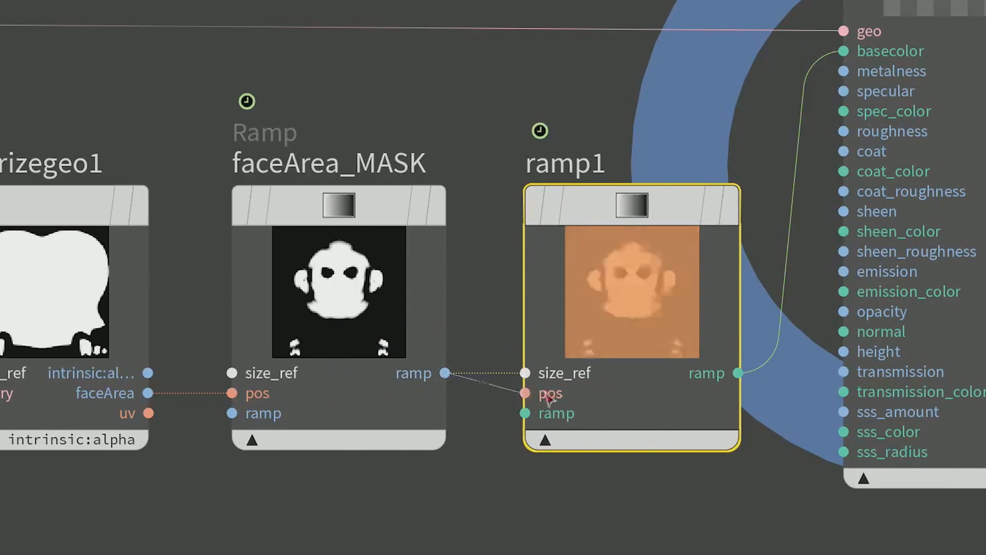
{"action": "left_click_drag", "start_coordinate": [514, 460], "coordinate": [520, 380]}
{"action": "left_click_drag", "start_coordinate": [445, 373], "coordinate": [525, 393]}
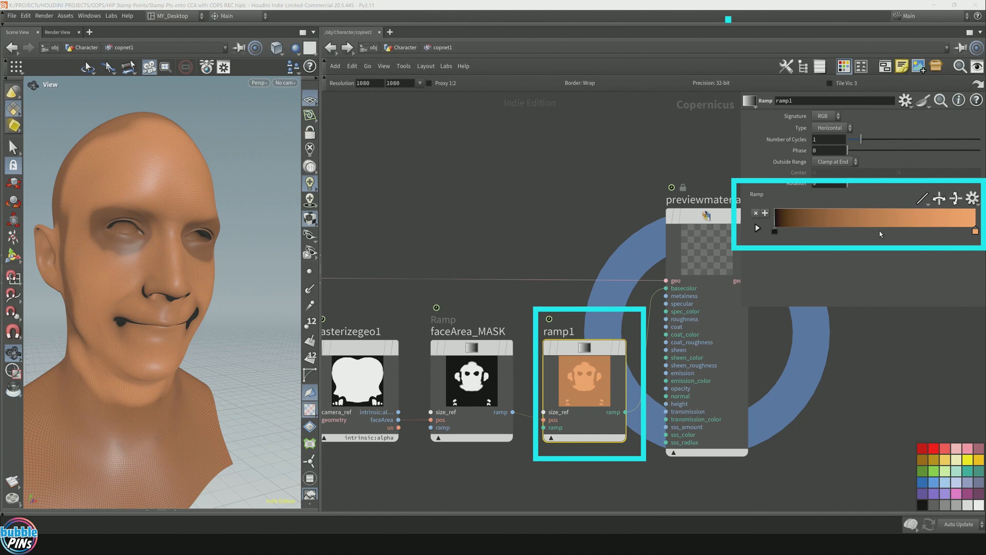
Set the RGB ramp's start color to pure green (0, 1, 0) and its end color to pure red (1, 0, 0)
{"action": "left_click", "coordinate": [757, 227]}
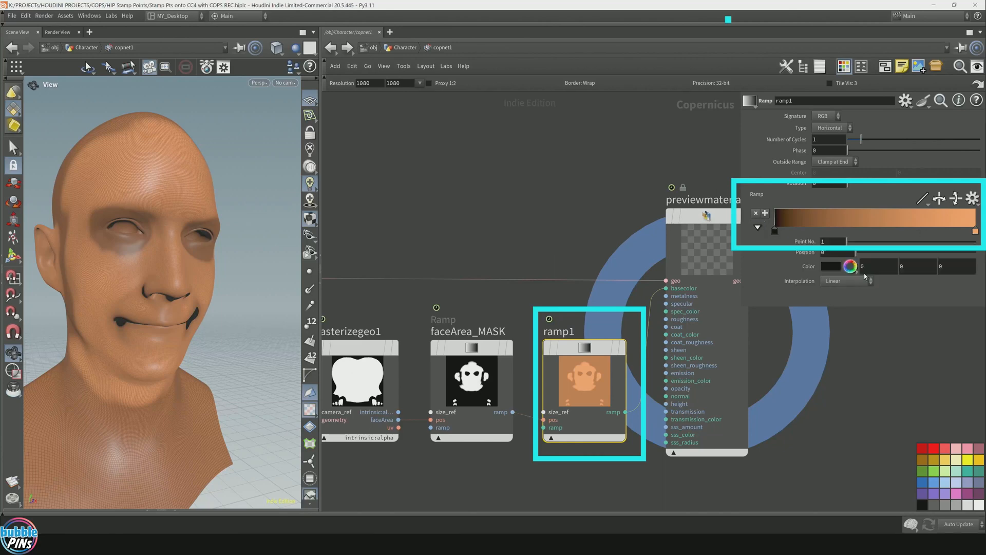
{"action": "left_click", "coordinate": [830, 266]}
{"action": "left_click", "coordinate": [568, 146]}
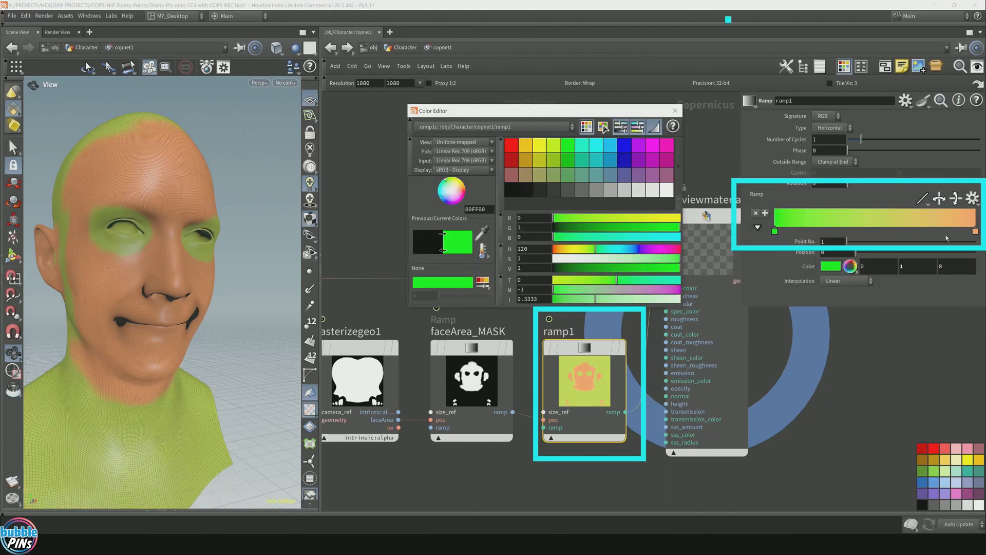
{"action": "left_click", "coordinate": [976, 234]}
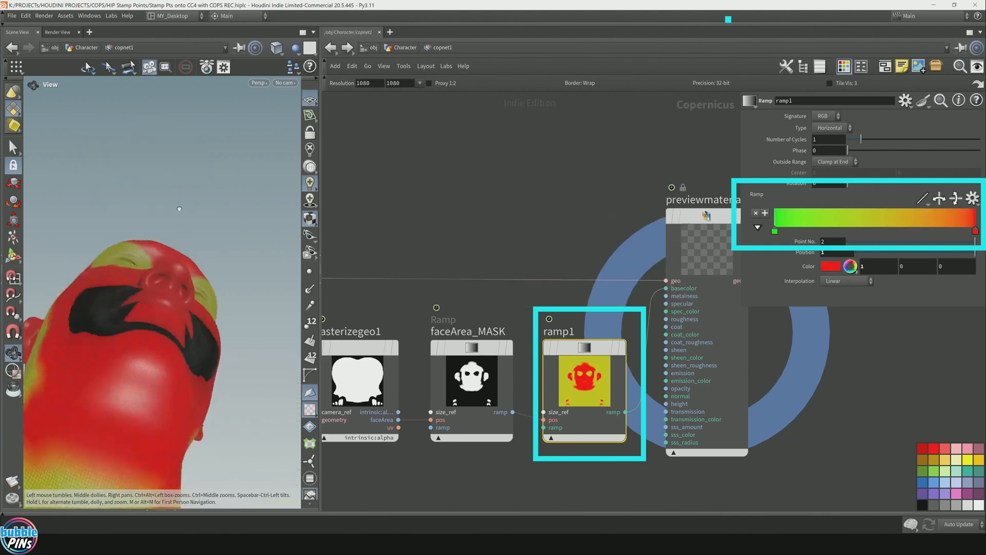
{"action": "left_click_drag", "start_coordinate": [178, 209], "coordinate": [177, 250]}
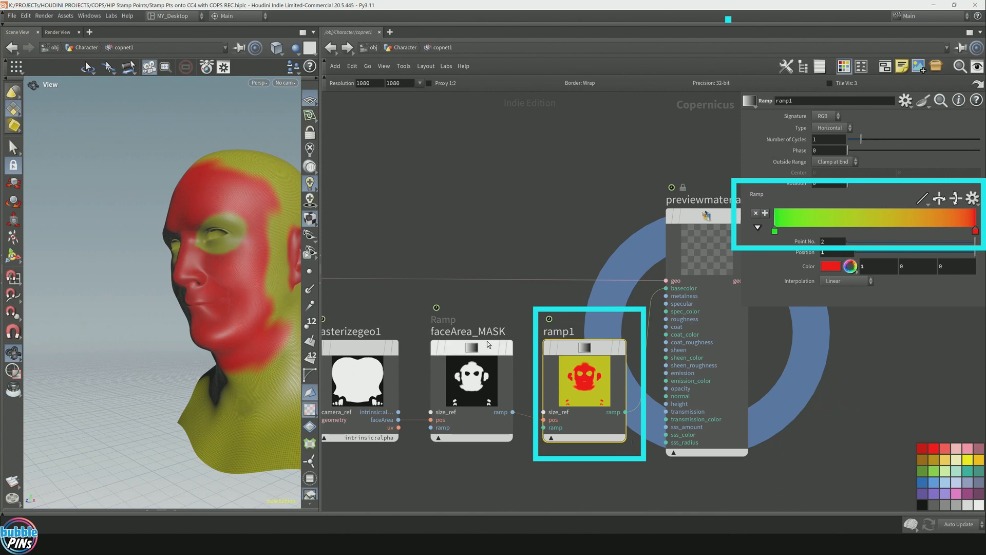
Connect the faceArea_MASK output to the Preview Material's roughness input and inspect the shine across the head
{"action": "left_click", "coordinate": [466, 372]}
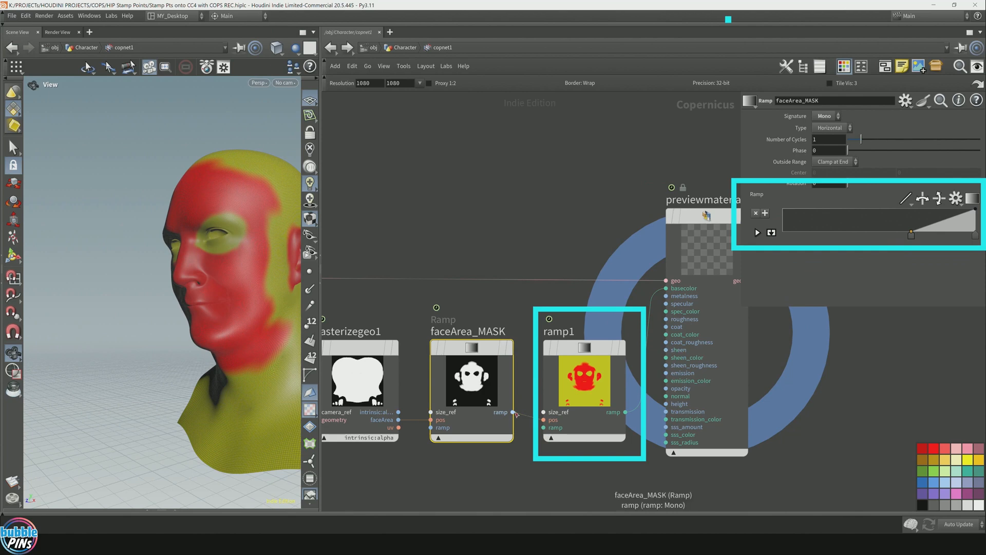
{"action": "left_click", "coordinate": [512, 412]}
{"action": "left_click", "coordinate": [666, 326]}
{"action": "left_click_drag", "start_coordinate": [219, 273], "coordinate": [267, 278]}
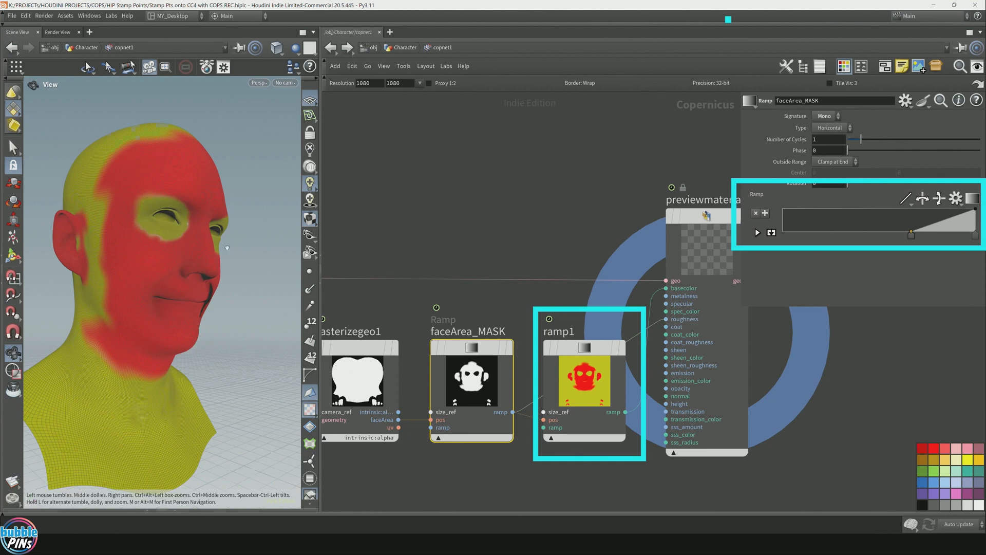
{"action": "left_click_drag", "start_coordinate": [227, 247], "coordinate": [272, 325]}
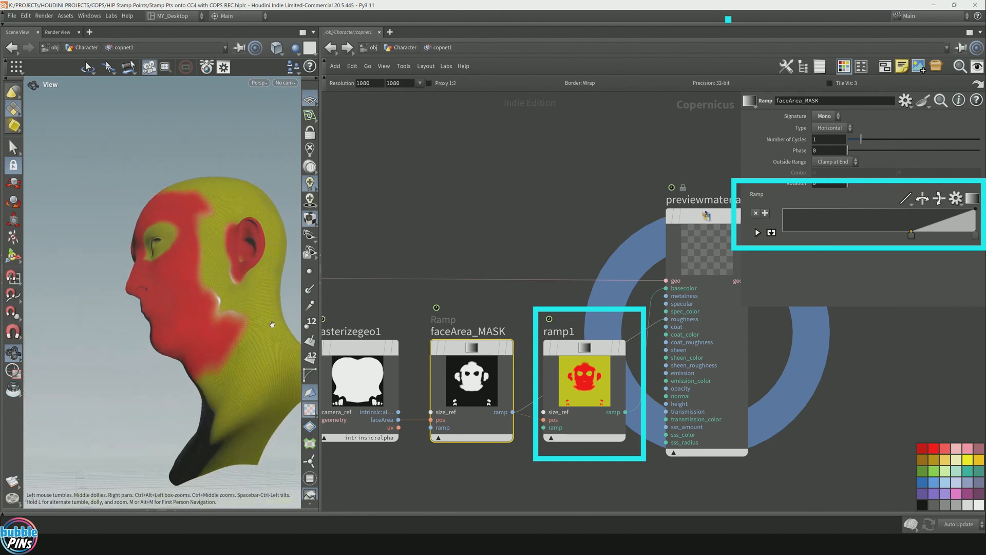
{"action": "left_click_drag", "start_coordinate": [206, 244], "coordinate": [206, 231]}
Branch a Ramp Mono node off the faceArea_MASK output and place it below the RGB ramp
{"action": "middle_click_drag", "start_coordinate": [513, 471], "coordinate": [522, 461]}
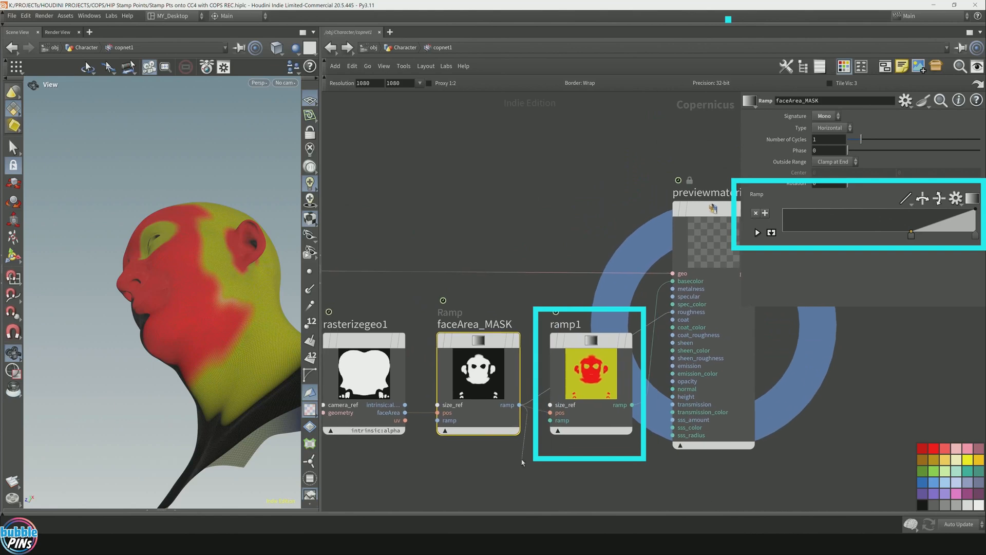
{"action": "left_click", "coordinate": [519, 404]}
{"action": "key", "text": "Tab"}
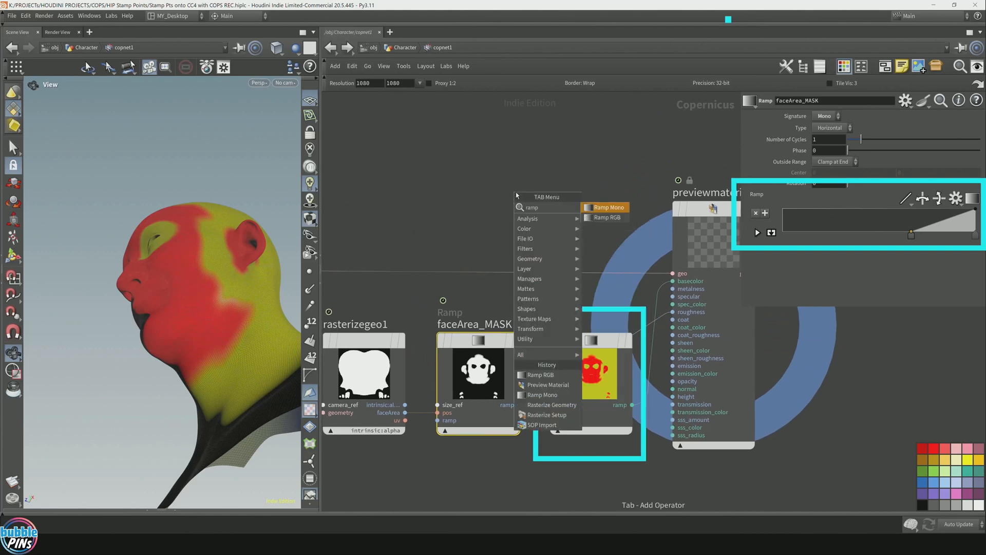
{"action": "key", "text": "Return"}
{"action": "left_click_drag", "start_coordinate": [629, 194], "coordinate": [587, 445]}
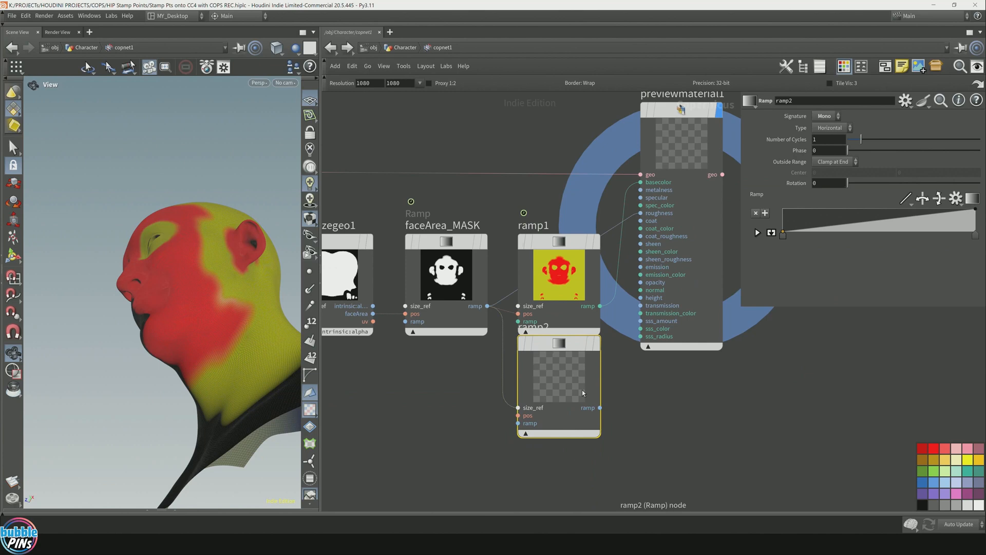
Move the new mono ramp further below the RGB ramp and display its gradient in the viewport
{"action": "middle_click_drag", "start_coordinate": [581, 390], "coordinate": [501, 457]}
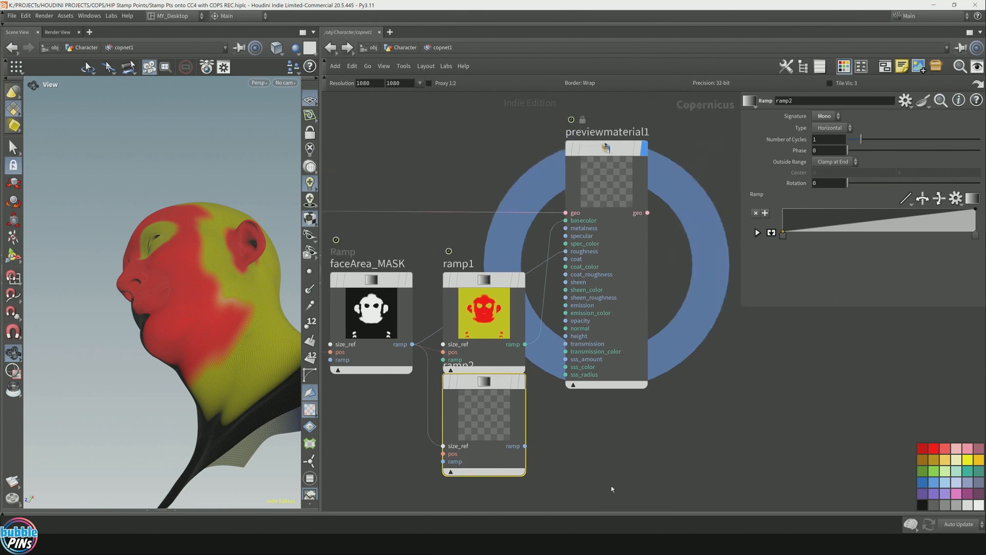
{"action": "left_click", "coordinate": [516, 431]}
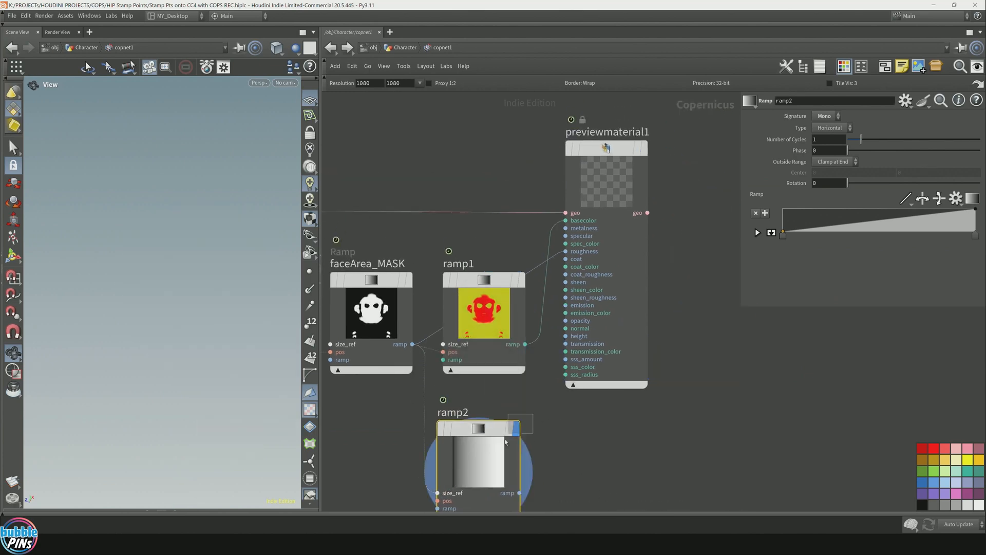
{"action": "mouse_move", "coordinate": [184, 289]}
{"action": "left_mouse_down"}
{"action": "mouse_move", "coordinate": [216, 341]}
{"action": "mouse_move", "coordinate": [216, 378]}
{"action": "mouse_move", "coordinate": [144, 347]}
{"action": "left_mouse_up"}
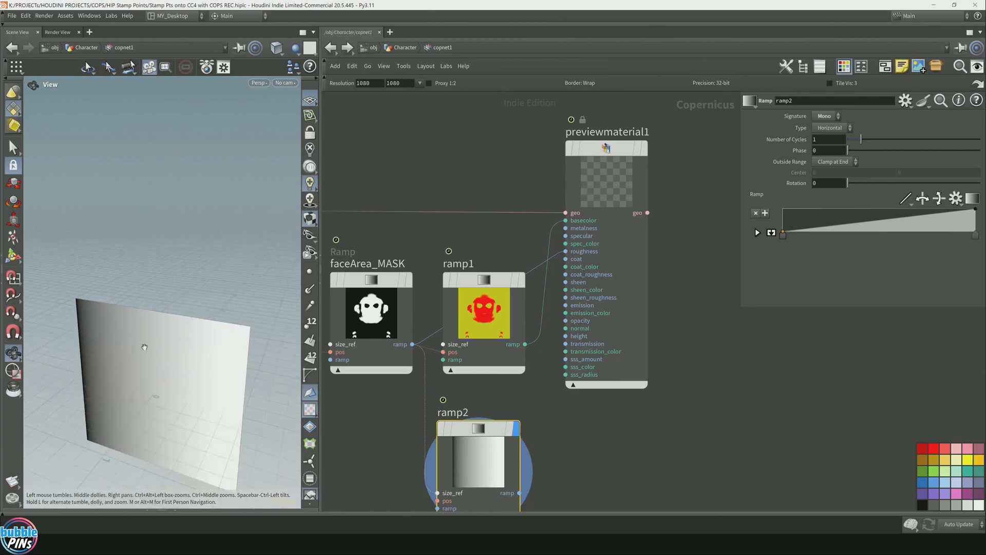
{"action": "mouse_move", "coordinate": [186, 101]}
{"action": "left_mouse_down"}
{"action": "mouse_move", "coordinate": [160, 370]}
{"action": "mouse_move", "coordinate": [148, 291]}
{"action": "mouse_move", "coordinate": [185, 359]}
{"action": "left_mouse_up"}
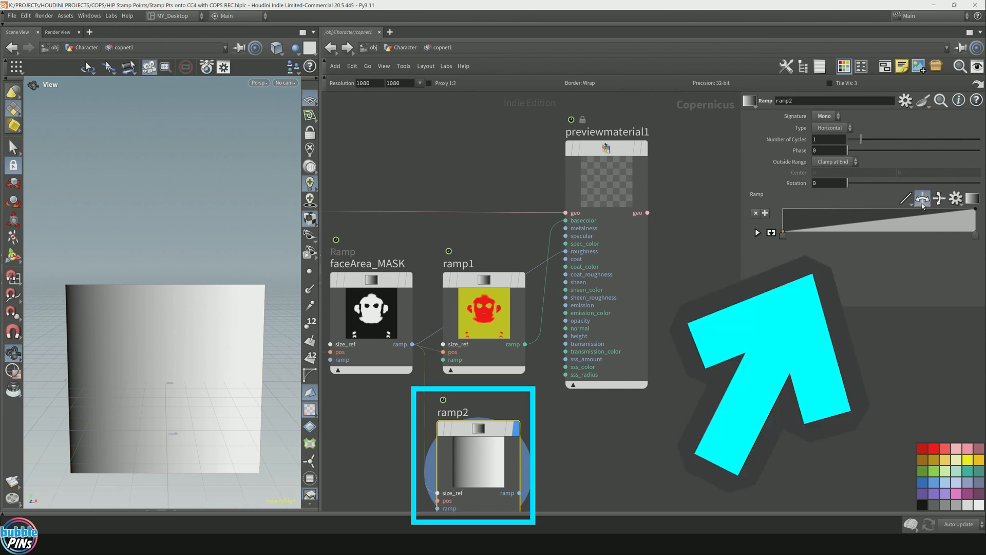
Reverse the mono ramp's gradient and move the incoming faceArea_MASK wire from size_ref to the pos input
{"action": "left_click", "coordinate": [922, 199]}
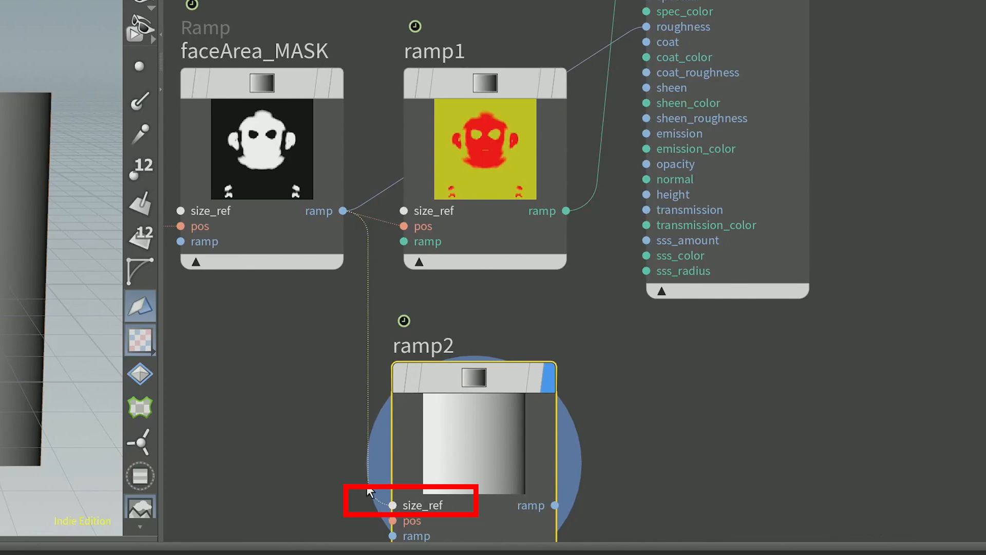
{"action": "left_click_drag", "start_coordinate": [365, 484], "coordinate": [319, 529]}
{"action": "left_click", "coordinate": [406, 521]}
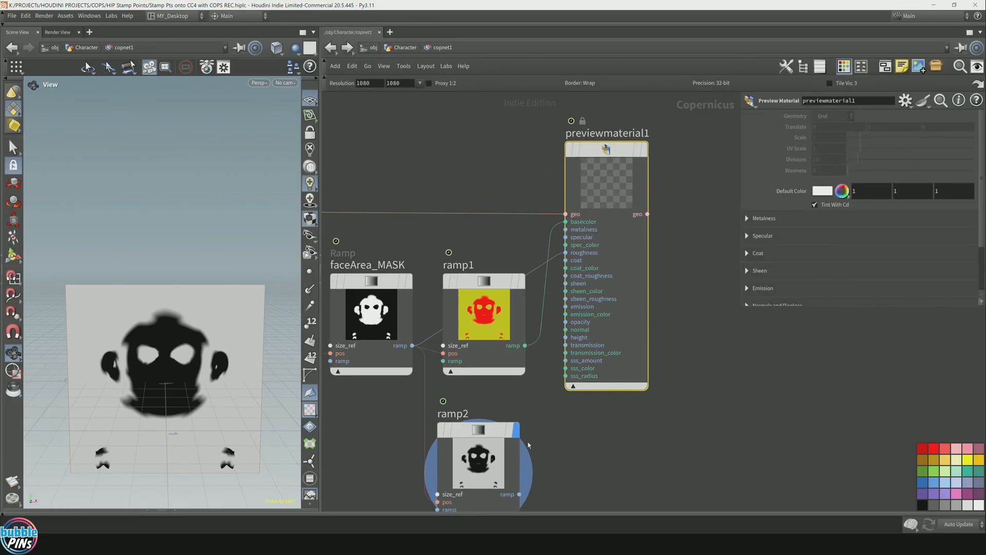
Connect the mono ramp's output to the Preview Material's metalness input, then display and inspect the material on the head
{"action": "left_click", "coordinate": [519, 494]}
{"action": "left_click", "coordinate": [565, 229]}
{"action": "left_click", "coordinate": [644, 149]}
{"action": "key", "text": "space+f"}
{"action": "left_click_drag", "start_coordinate": [279, 237], "coordinate": [231, 247]}
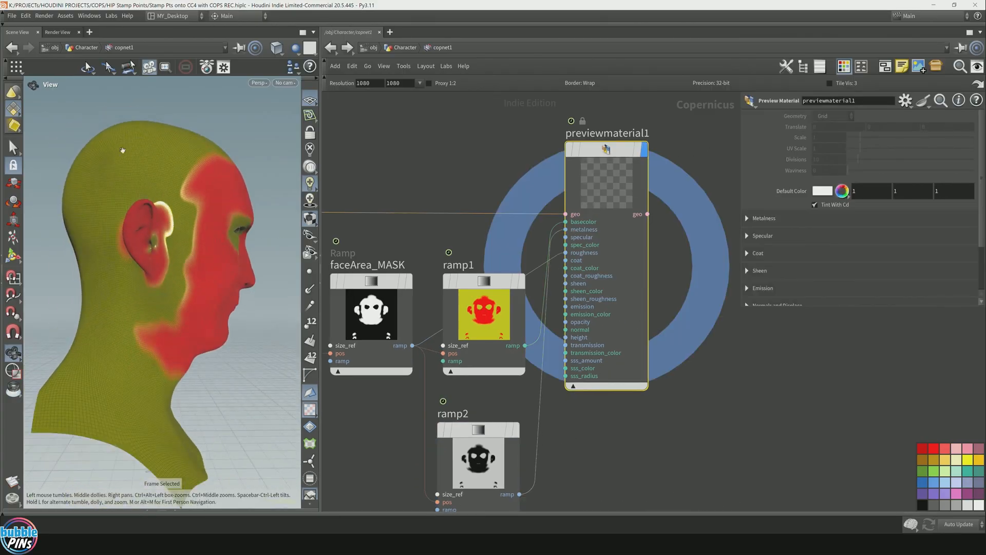
{"action": "left_click_drag", "start_coordinate": [172, 317], "coordinate": [277, 229]}
Shift the mono ramp's white start point to about two thirds along the gradient to sharpen the metalness mask
{"action": "left_click", "coordinate": [497, 465]}
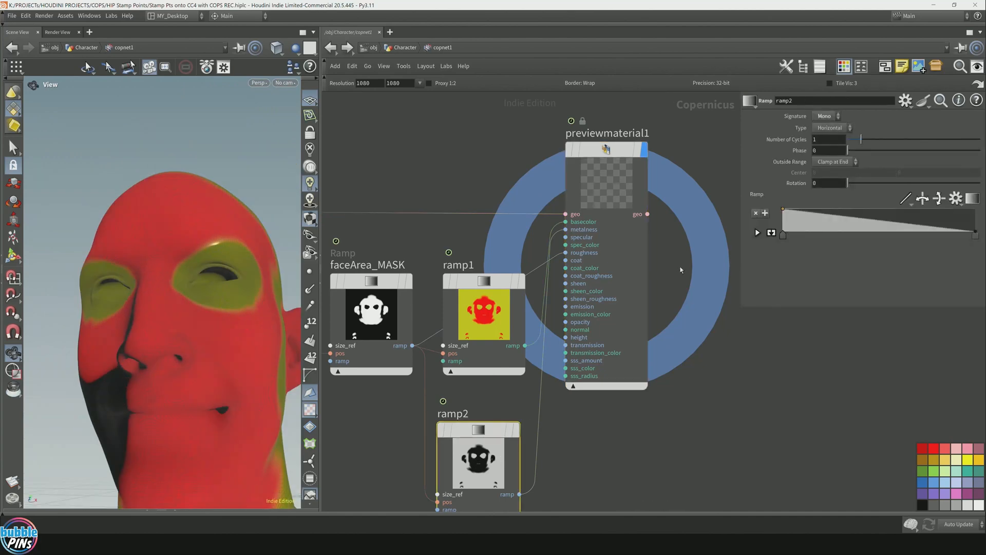
{"action": "left_click_drag", "start_coordinate": [784, 236], "coordinate": [872, 238]}
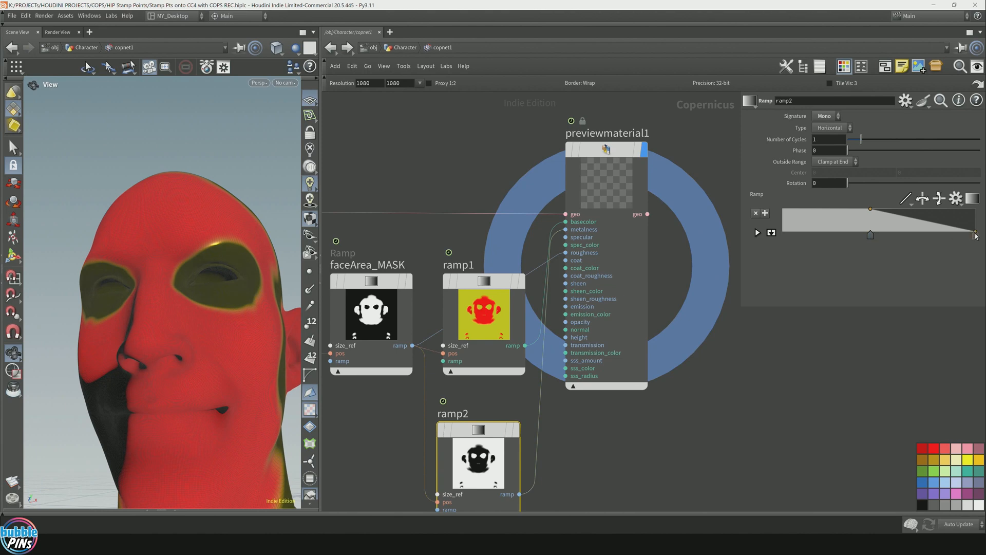
{"action": "left_click_drag", "start_coordinate": [870, 237], "coordinate": [909, 237]}
{"action": "mouse_move", "coordinate": [181, 192]}
{"action": "left_mouse_down"}
{"action": "mouse_move", "coordinate": [209, 224]}
{"action": "mouse_move", "coordinate": [202, 189]}
{"action": "mouse_move", "coordinate": [187, 192]}
{"action": "left_mouse_up"}
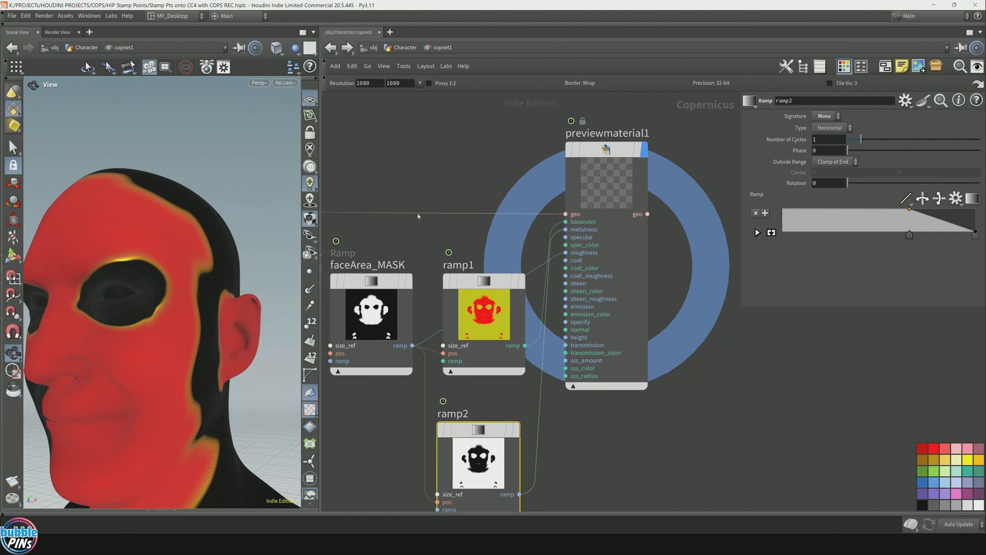
Delete the RGB ramp and the mono ramp between faceArea_MASK and the Preview Material
{"action": "scroll", "coordinate": [379, 227], "scroll_direction": "down", "scroll_amount": 2}
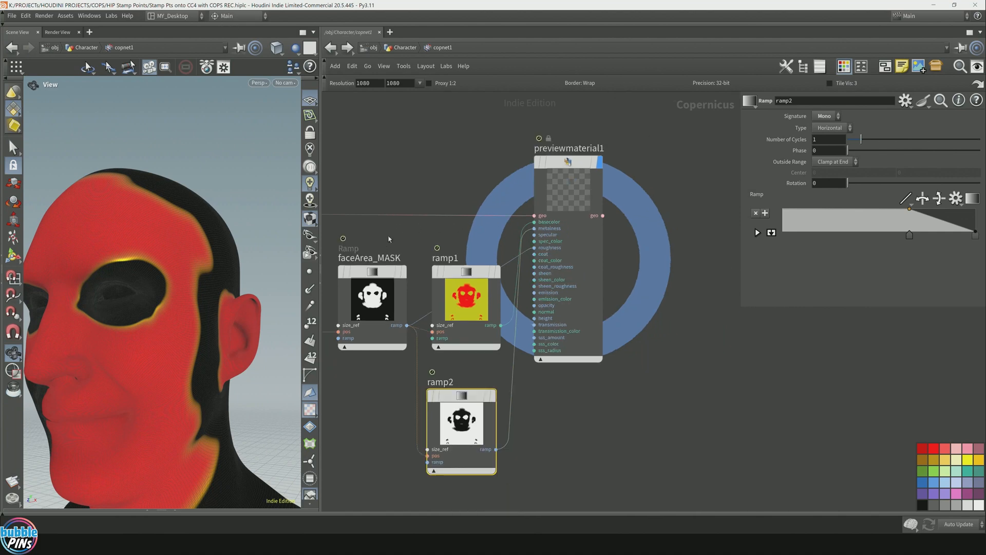
{"action": "middle_click_drag", "start_coordinate": [389, 239], "coordinate": [551, 223]}
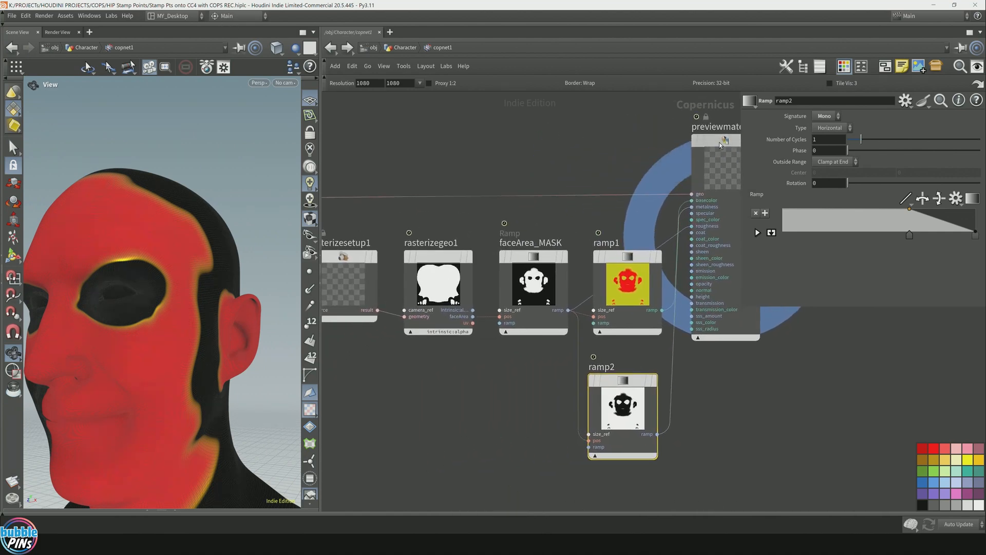
{"action": "left_click_drag", "start_coordinate": [719, 142], "coordinate": [718, 149]}
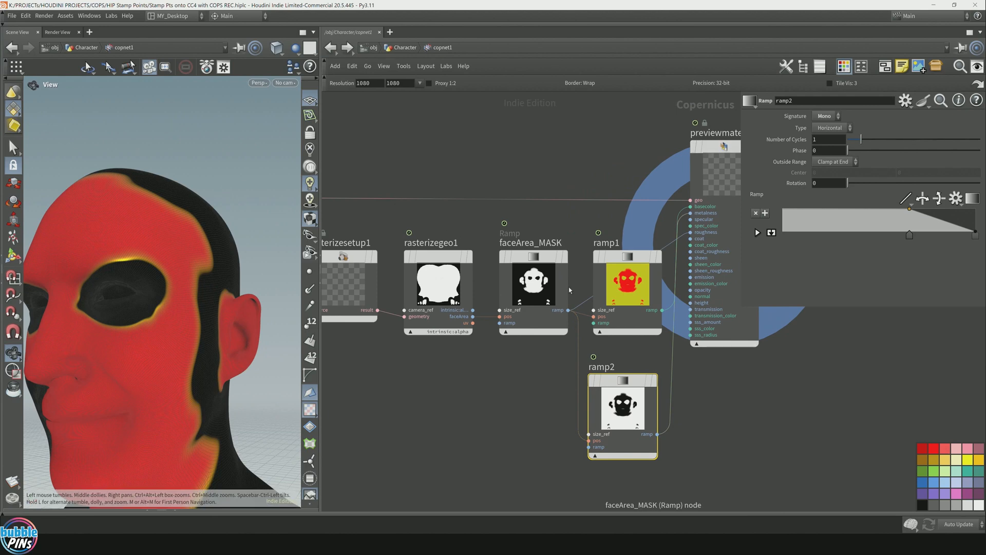
{"action": "middle_click_drag", "start_coordinate": [515, 343], "coordinate": [605, 368]}
{"action": "left_click", "coordinate": [606, 349]}
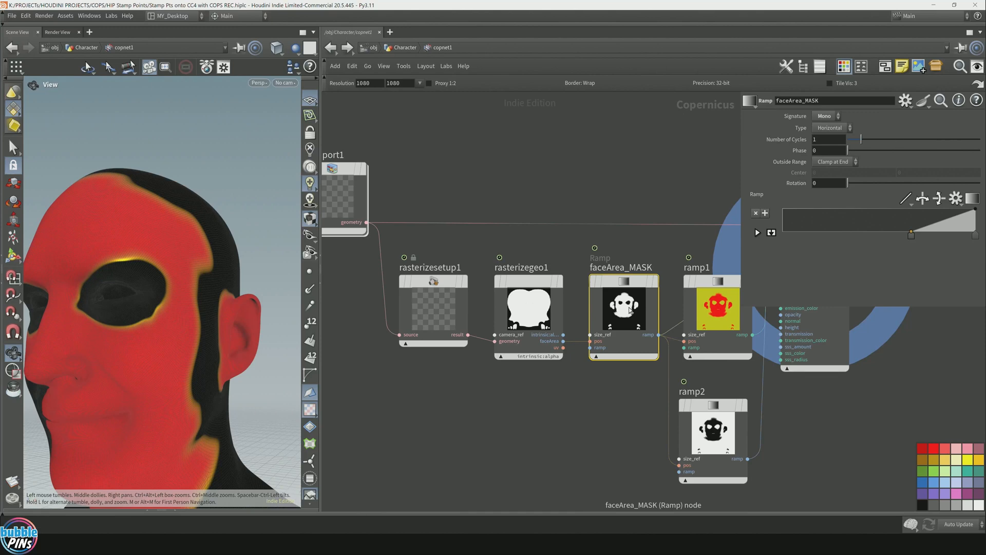
{"action": "middle_click_drag", "start_coordinate": [616, 389], "coordinate": [483, 349]}
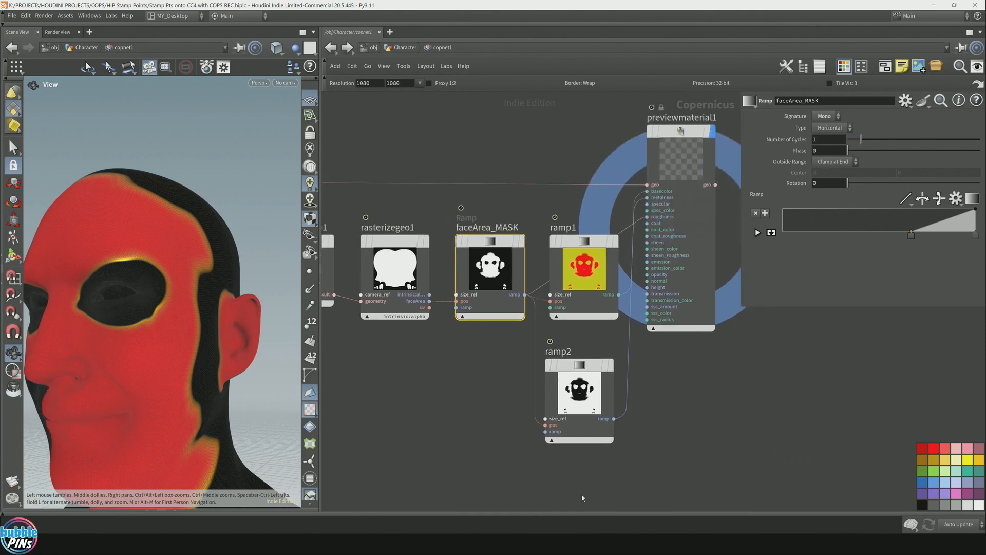
{"action": "left_click_drag", "start_coordinate": [571, 501], "coordinate": [584, 220]}
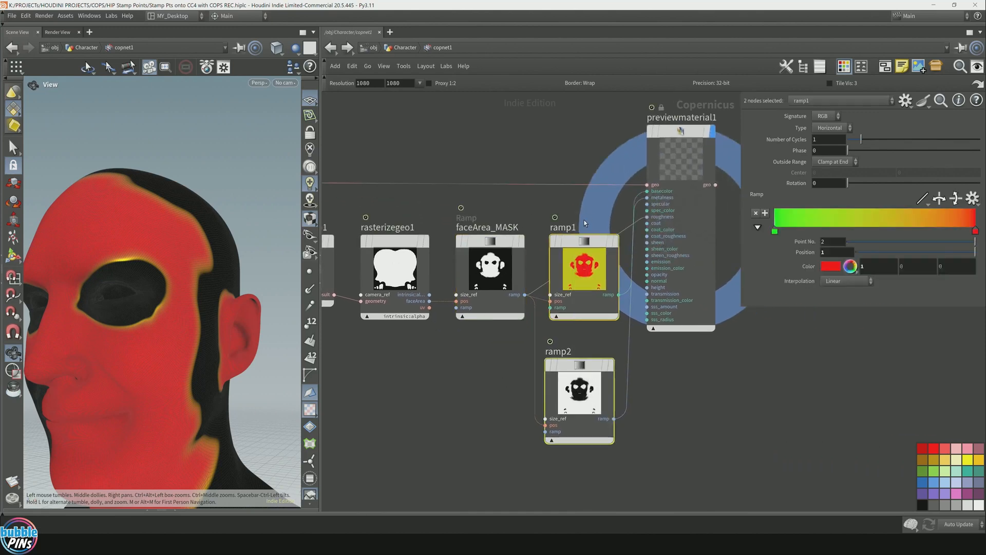
{"action": "key", "text": "Delete"}
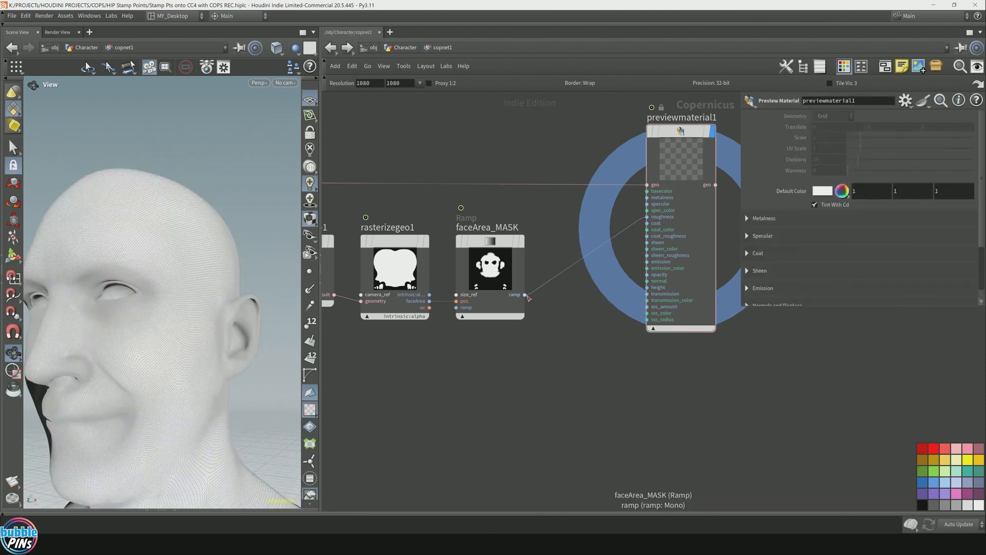
Connect faceArea_MASK directly to the Preview Material's basecolor input, without its roughness wire, and view the mask on the head
{"action": "left_click_drag", "start_coordinate": [524, 295], "coordinate": [653, 180]}
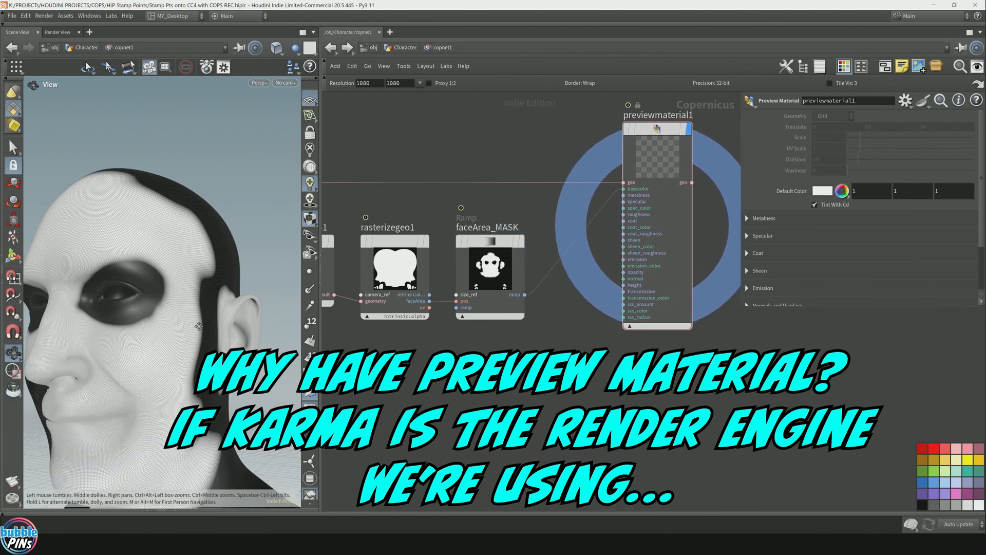
{"action": "left_click_drag", "start_coordinate": [199, 325], "coordinate": [203, 267]}
{"action": "scroll", "coordinate": [203, 265], "scroll_direction": "down", "scroll_amount": 3}
Color the Preview Material node black in the network
{"action": "left_click", "coordinate": [660, 303]}
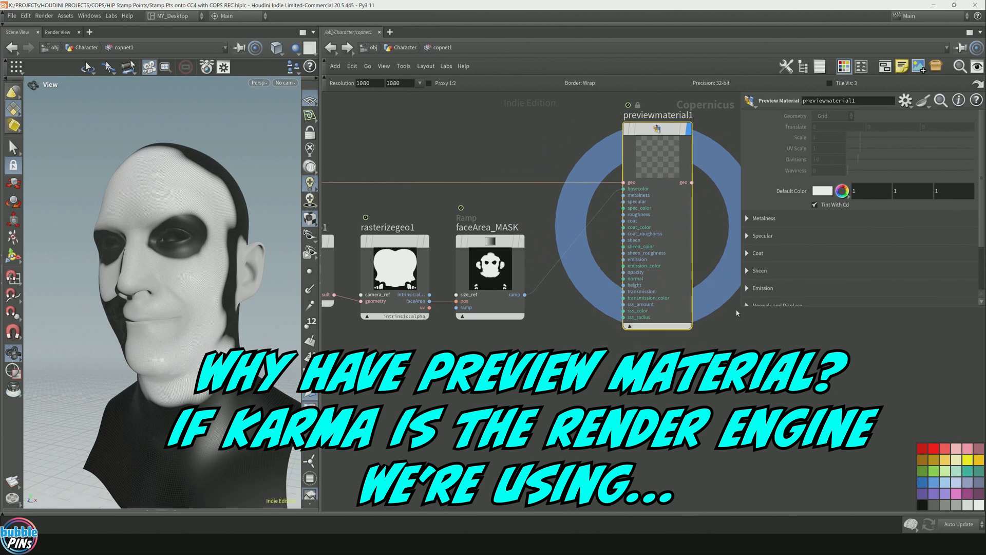
{"action": "left_click", "coordinate": [920, 505]}
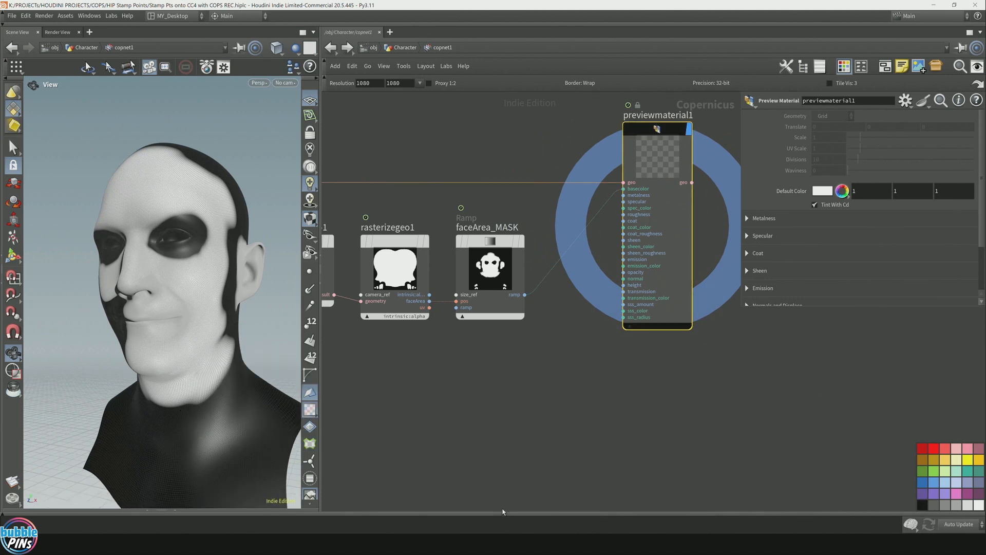
{"action": "middle_click_drag", "start_coordinate": [608, 377], "coordinate": [633, 438]}
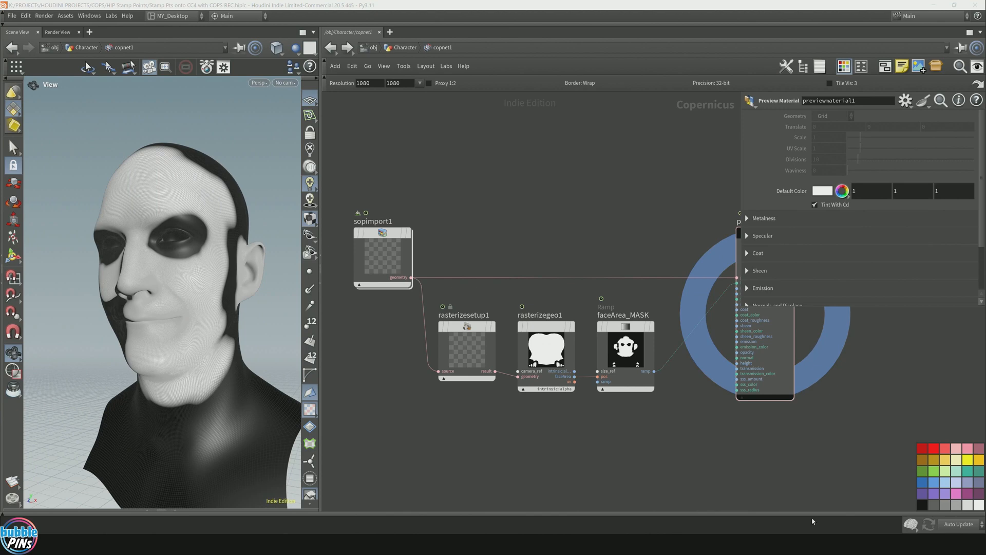
Add a Stamp Points node to the COP network and place it below rasterizegeo1
{"action": "left_click_drag", "start_coordinate": [154, 313], "coordinate": [190, 304]}
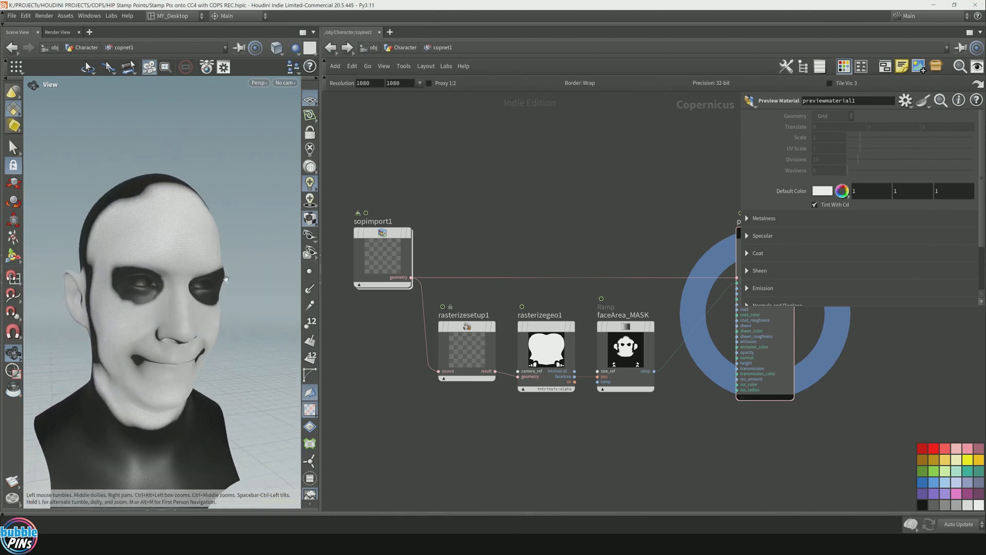
{"action": "middle_click_drag", "start_coordinate": [578, 422], "coordinate": [552, 350]}
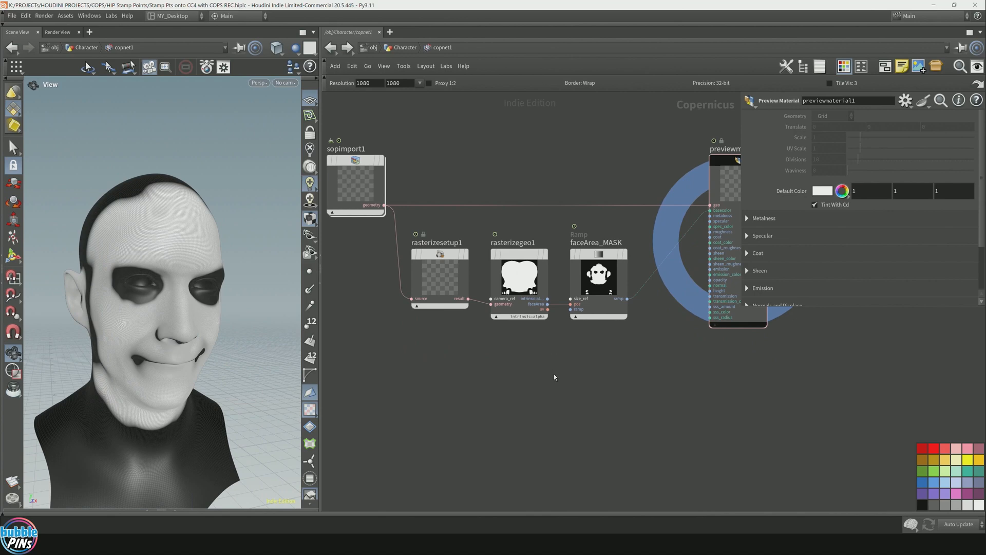
{"action": "key", "text": "Tab"}
{"action": "type", "text": "stm"}
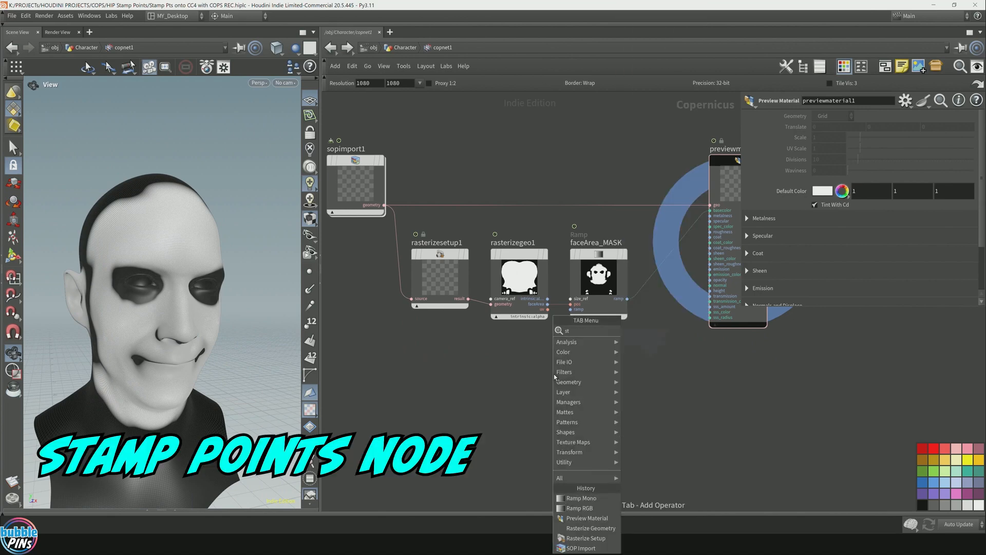
{"action": "key", "text": "BackSpace"}
{"action": "type", "text": "amp"}
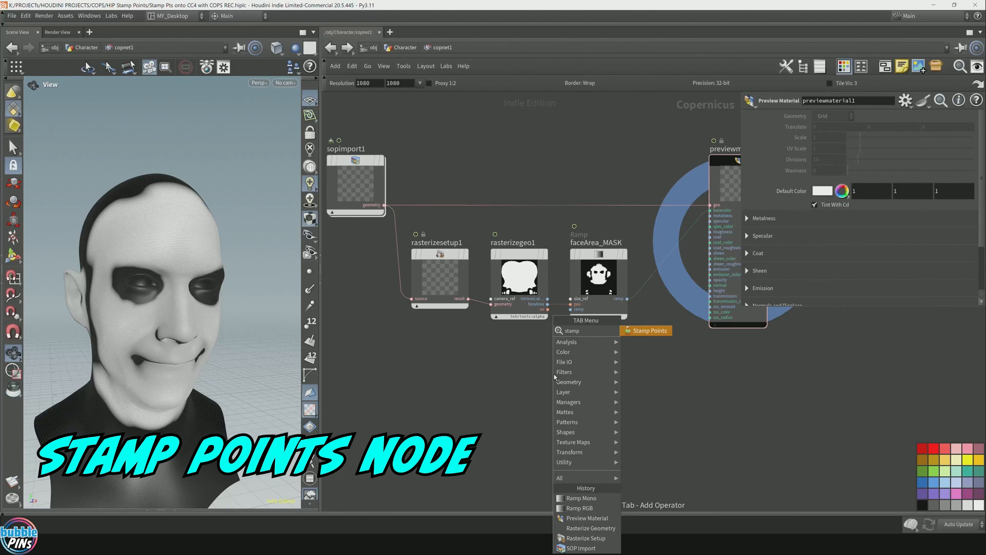
{"action": "key", "text": "Return"}
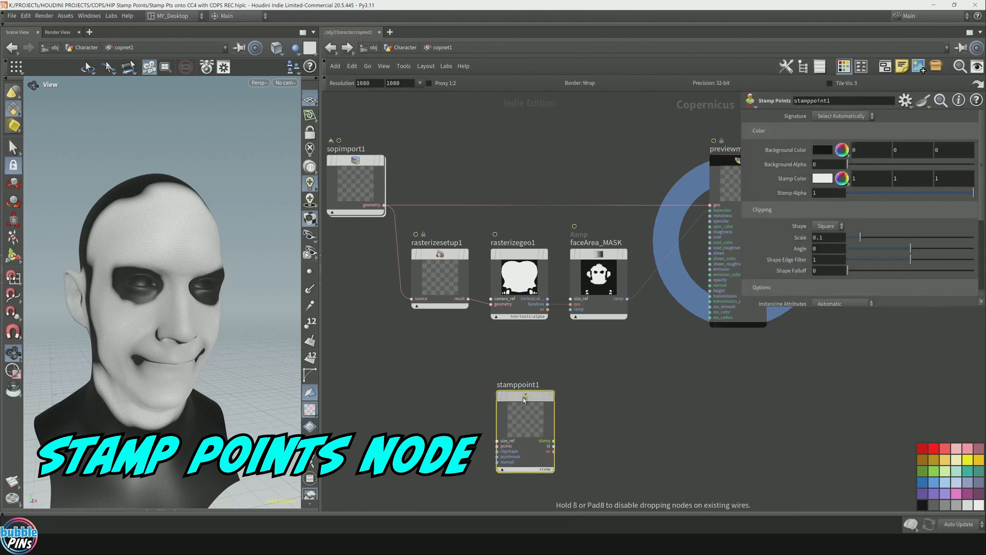
{"action": "left_click", "coordinate": [519, 390]}
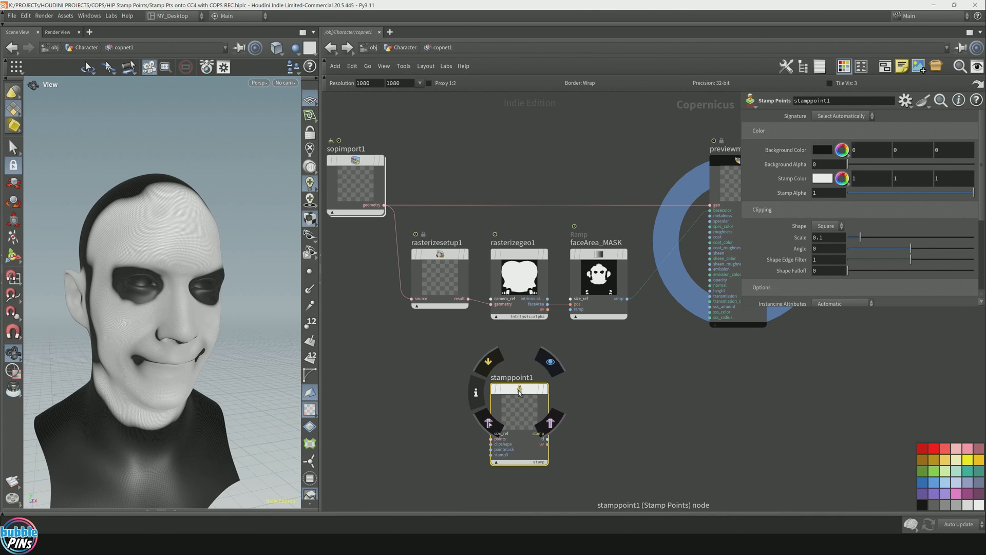
{"action": "left_click_drag", "start_coordinate": [522, 388], "coordinate": [523, 370]}
Add an SDF Shape node in the empty area beside the Stamp Points node
{"action": "middle_click_drag", "start_coordinate": [415, 456], "coordinate": [513, 364]}
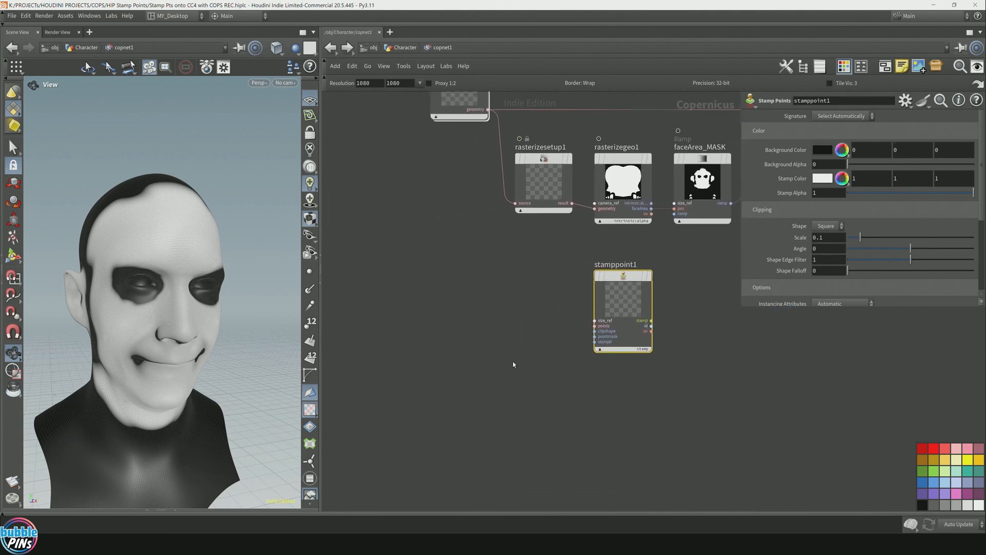
{"action": "key", "text": "Tab"}
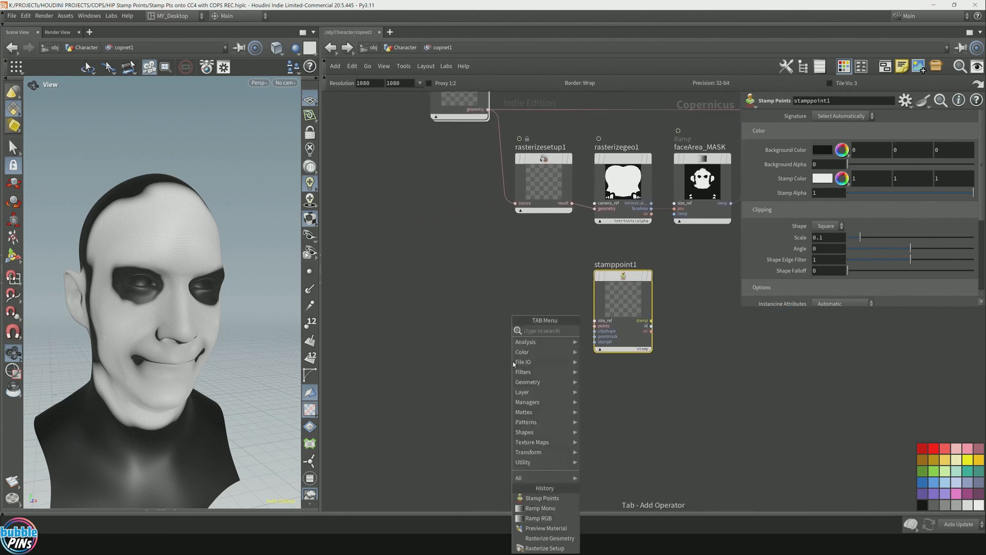
{"action": "type", "text": "shape"}
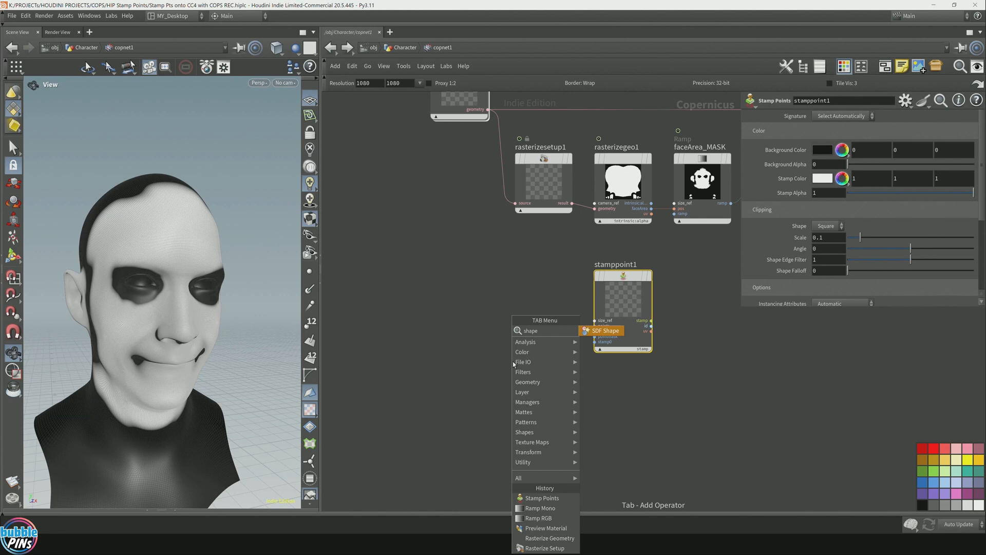
{"action": "key", "text": "Return"}
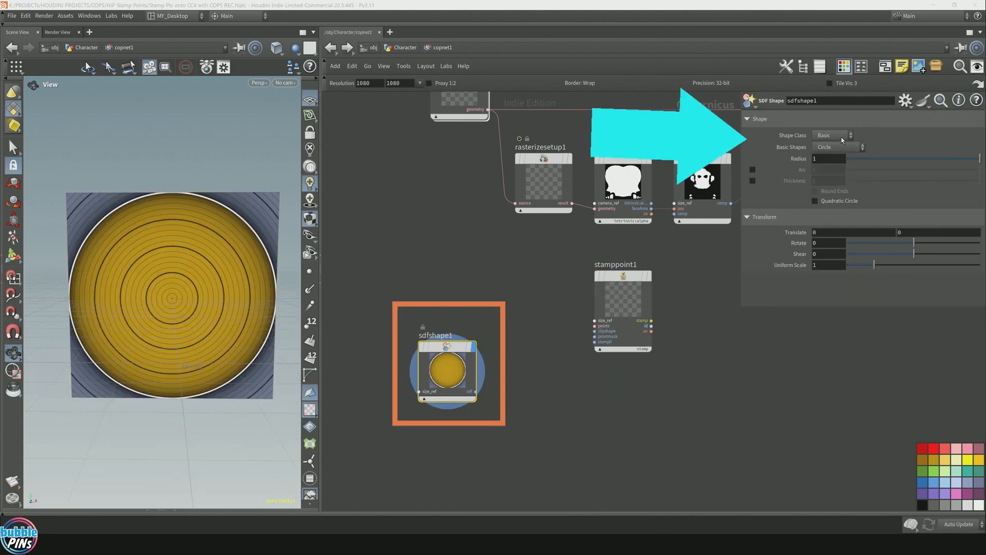
Try the Diamond, Line, Star, Trapezoid and Triangle basic shapes on the SDF Shape node, finishing on Circle
{"action": "left_click", "coordinate": [842, 138]}
{"action": "left_click", "coordinate": [844, 145]}
{"action": "left_click", "coordinate": [850, 149]}
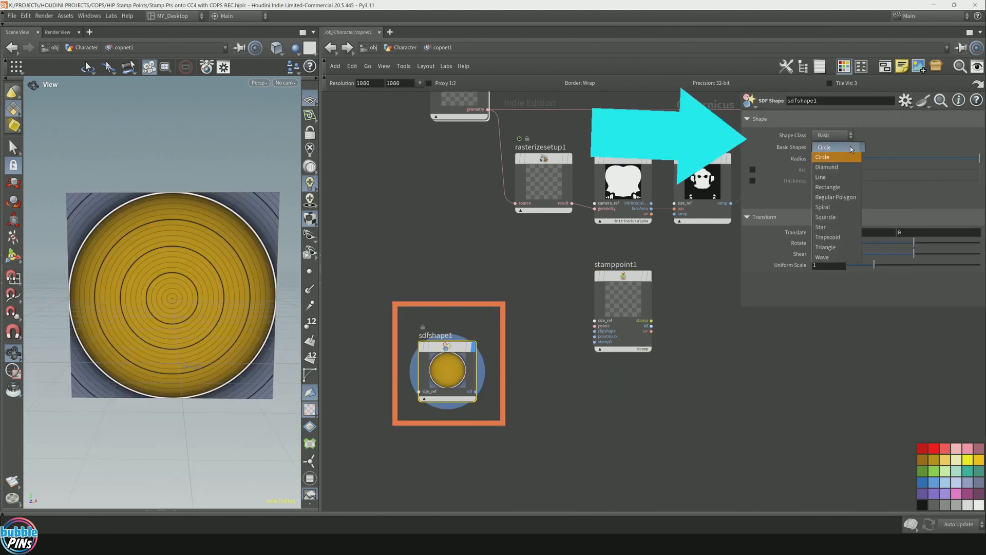
{"action": "left_click", "coordinate": [846, 168]}
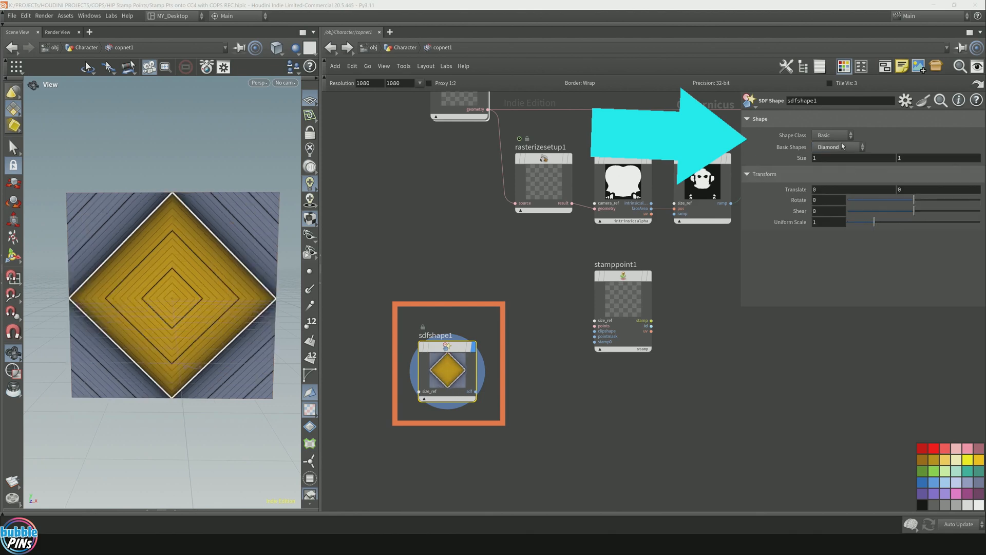
{"action": "left_click", "coordinate": [839, 149]}
{"action": "left_click", "coordinate": [840, 148]}
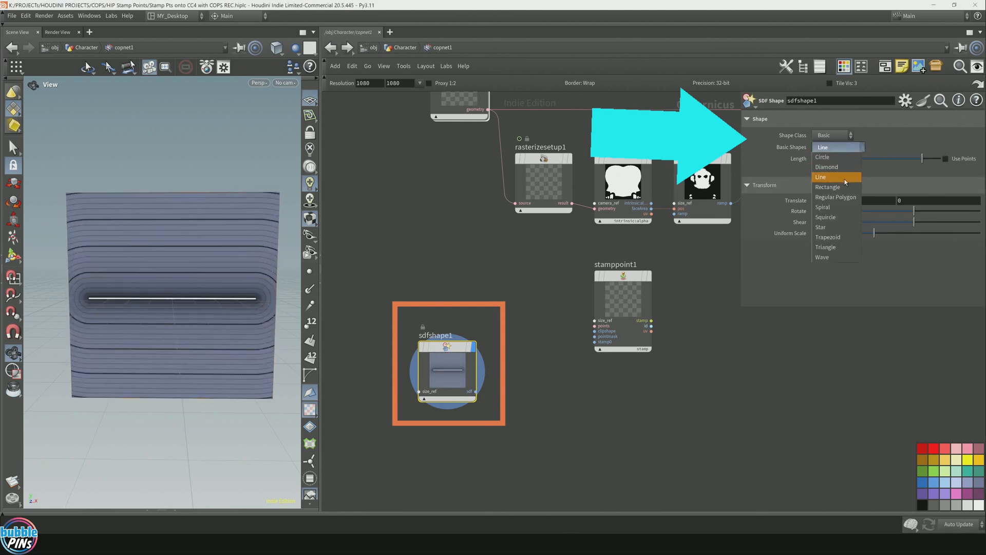
{"action": "left_click", "coordinate": [843, 187]}
{"action": "left_click", "coordinate": [841, 148]}
{"action": "left_click", "coordinate": [837, 227]}
{"action": "left_click", "coordinate": [829, 149]}
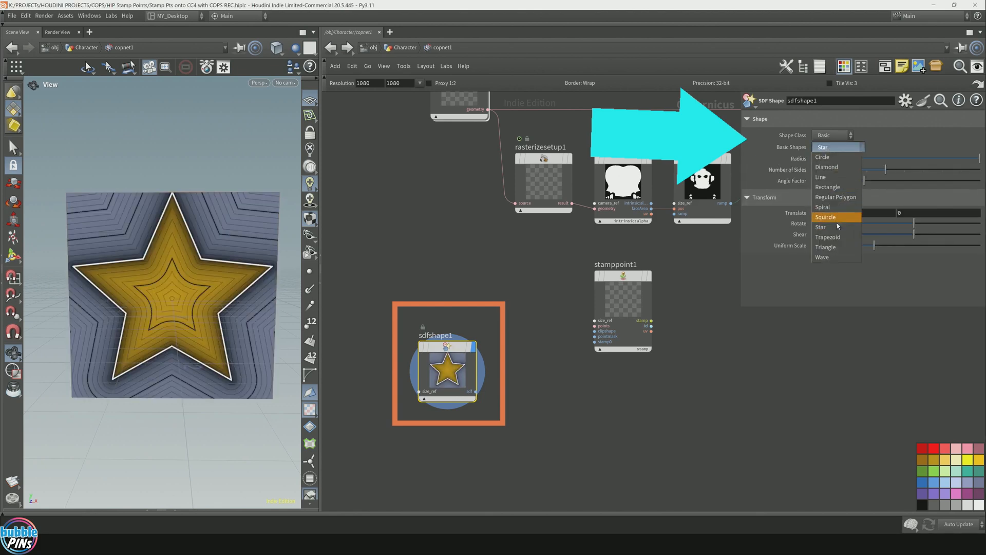
{"action": "left_click", "coordinate": [832, 236]}
{"action": "left_click", "coordinate": [840, 147]}
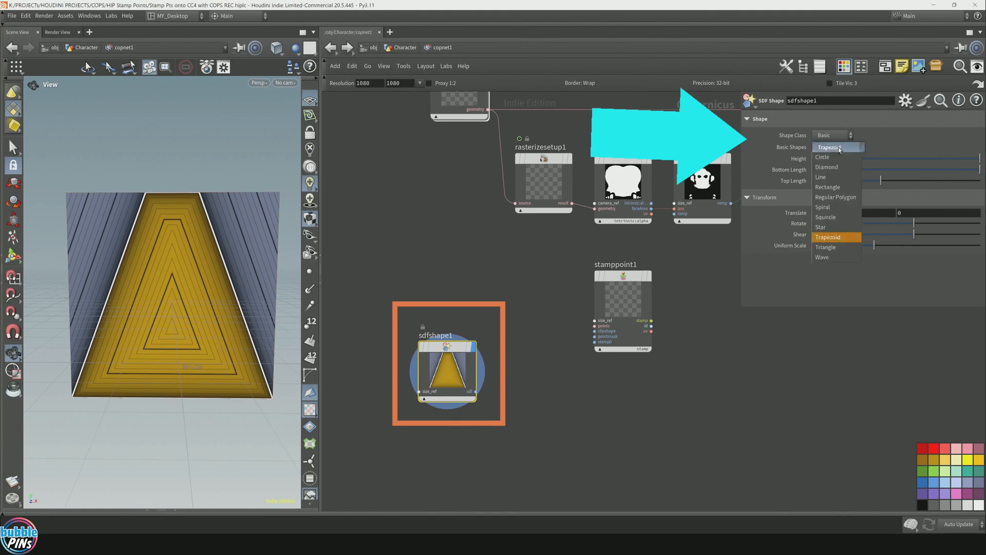
{"action": "left_click", "coordinate": [837, 247]}
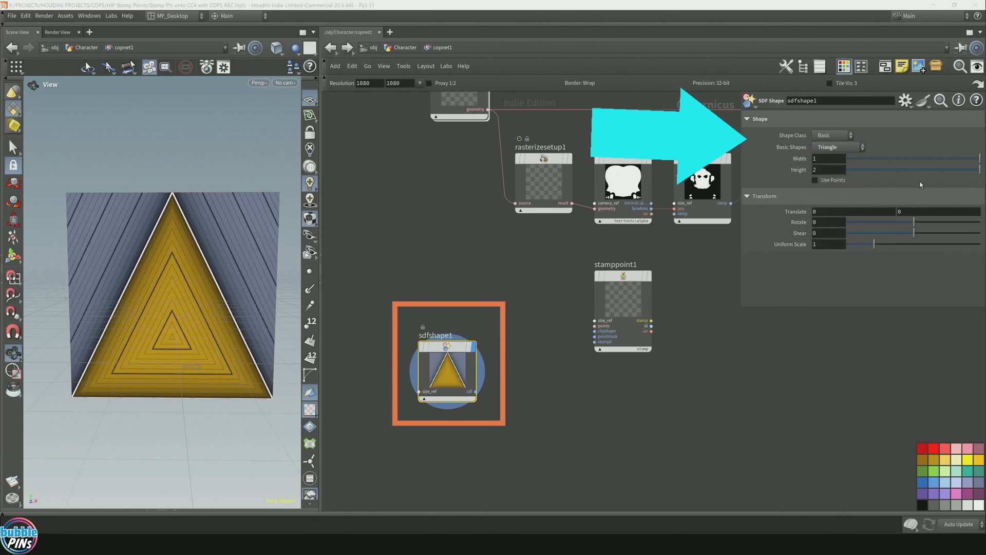
{"action": "left_click", "coordinate": [837, 146]}
{"action": "left_click", "coordinate": [835, 152]}
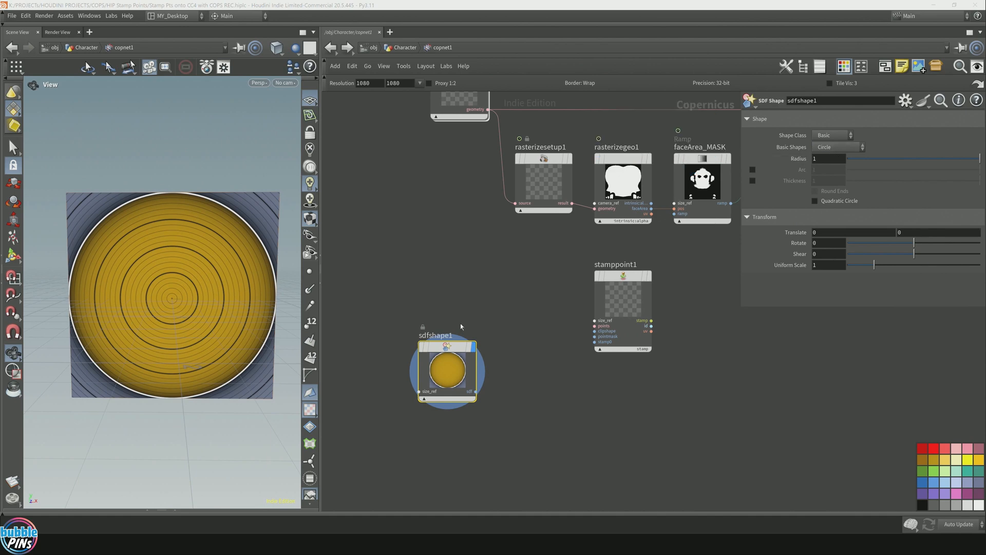
Move the SDF Shape node further from the Stamp Points node and wire its output into a new SDF to Mono node
{"action": "left_click_drag", "start_coordinate": [447, 370], "coordinate": [406, 369]}
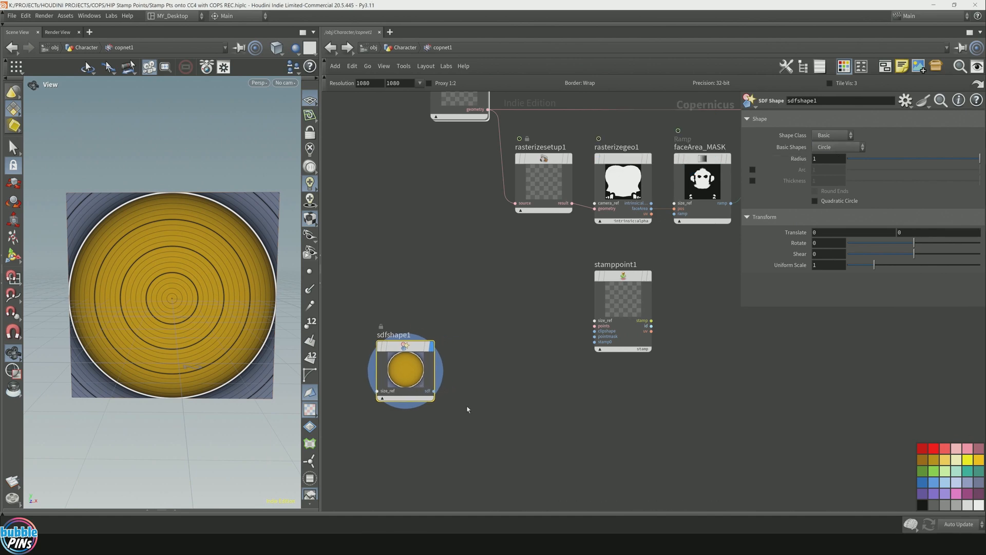
{"action": "left_click", "coordinate": [435, 392]}
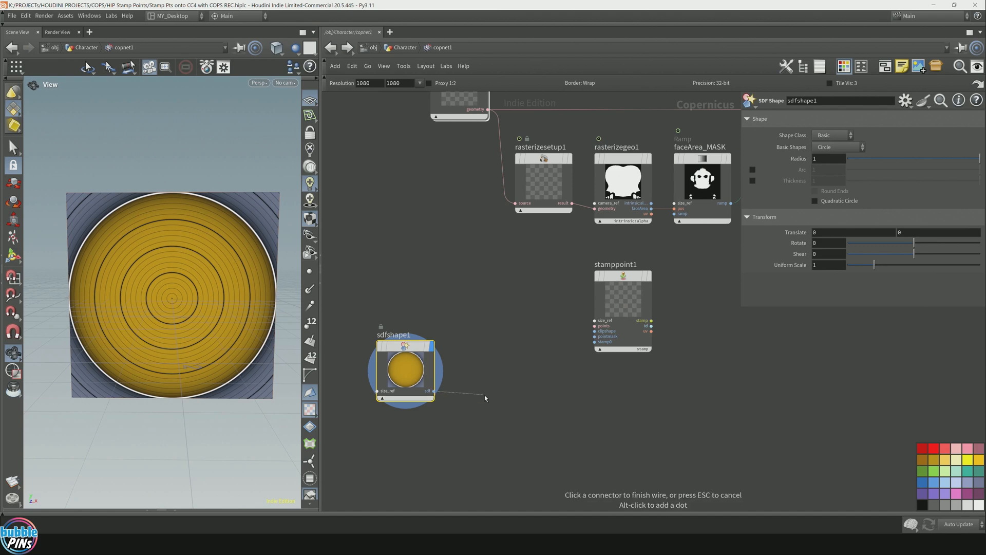
{"action": "key", "text": "Tab"}
{"action": "type", "text": "sdf to"}
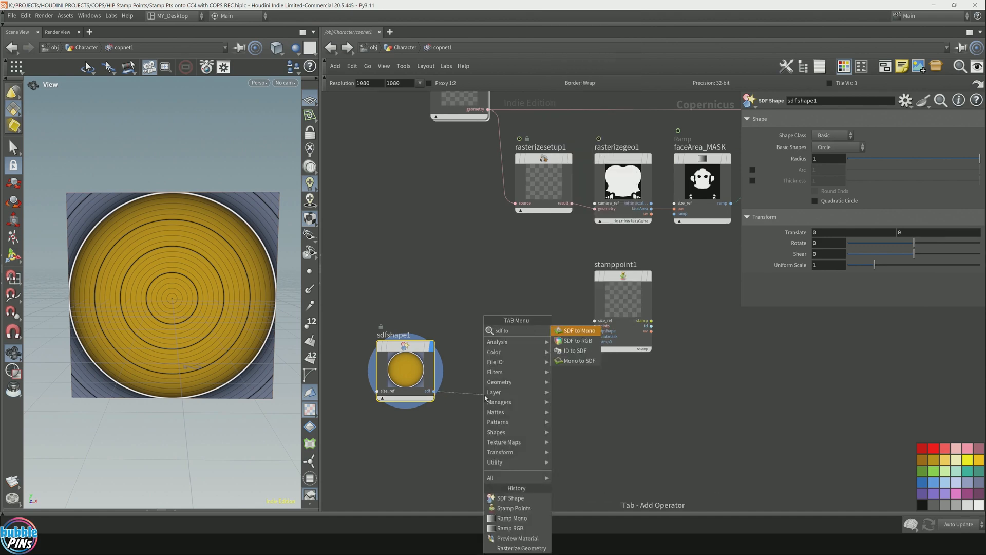
{"action": "key", "text": "Return"}
{"action": "left_click", "coordinate": [485, 395]}
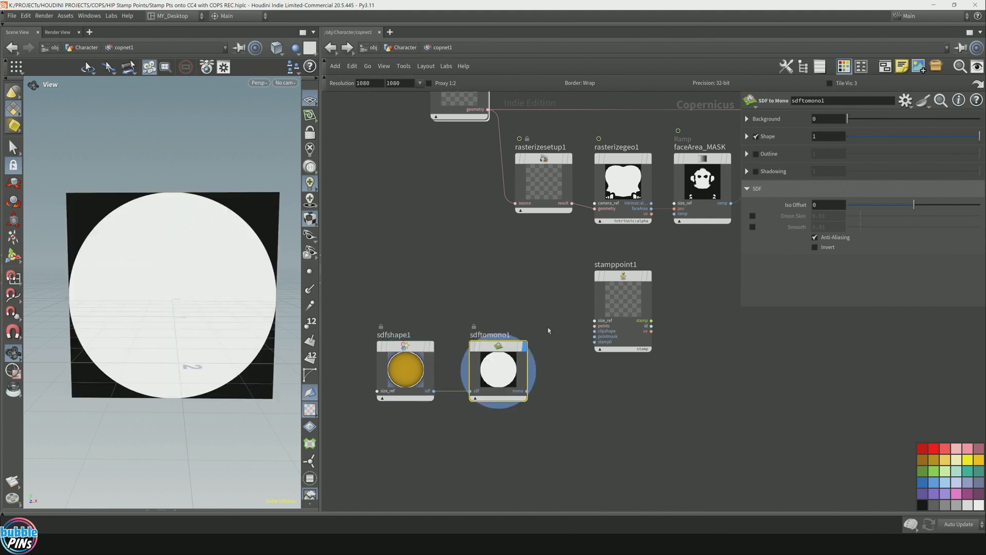
Connect the SDF to Mono output to the stamp0 input of Stamp Points and display the Stamp Points node
{"action": "scroll", "coordinate": [548, 330], "scroll_direction": "up", "scroll_amount": 3}
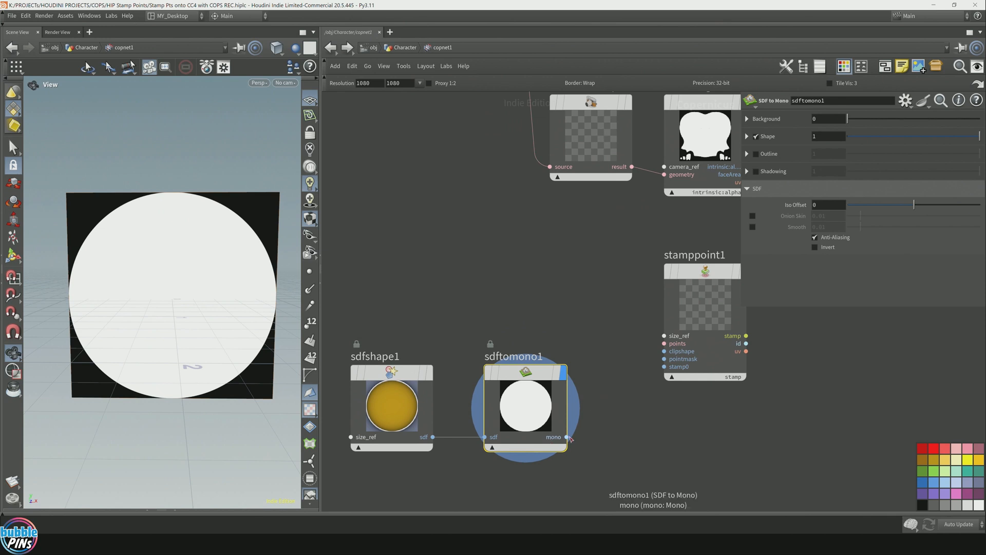
{"action": "left_click_drag", "start_coordinate": [568, 437], "coordinate": [679, 371]}
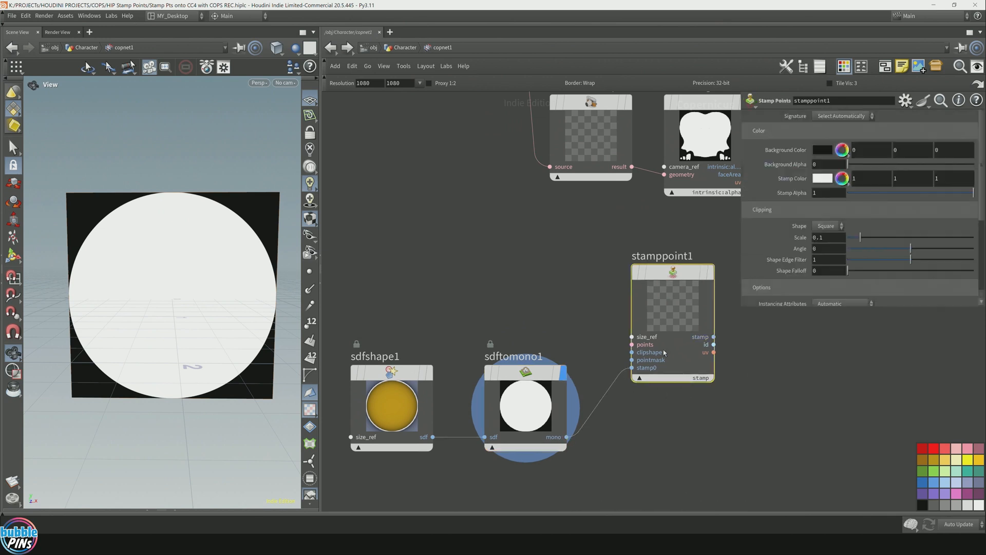
{"action": "left_click", "coordinate": [711, 272]}
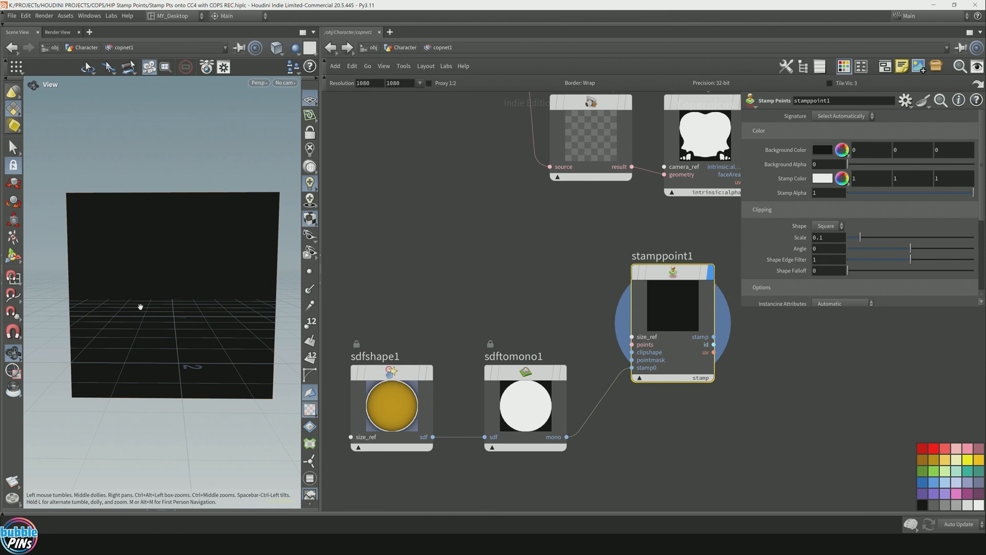
Go up to the Character geometry network and display the PTS null with its point markers visible
{"action": "left_click", "coordinate": [411, 48]}
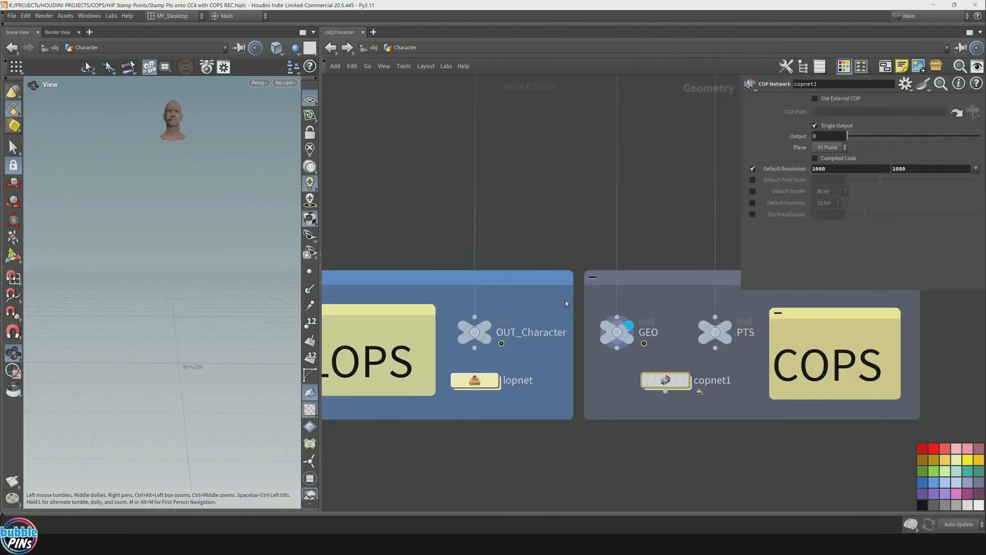
{"action": "left_click", "coordinate": [727, 325]}
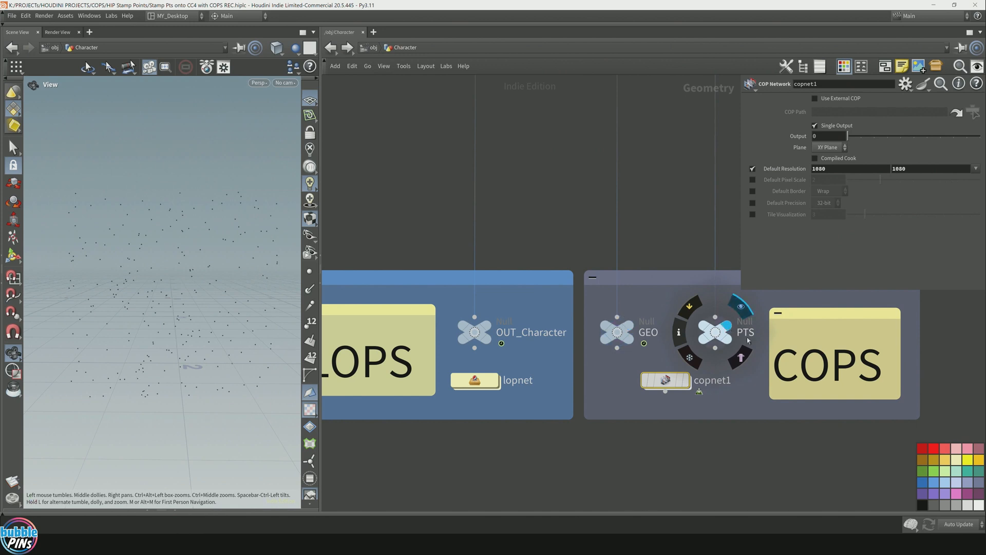
{"action": "left_click_drag", "start_coordinate": [225, 362], "coordinate": [227, 361]}
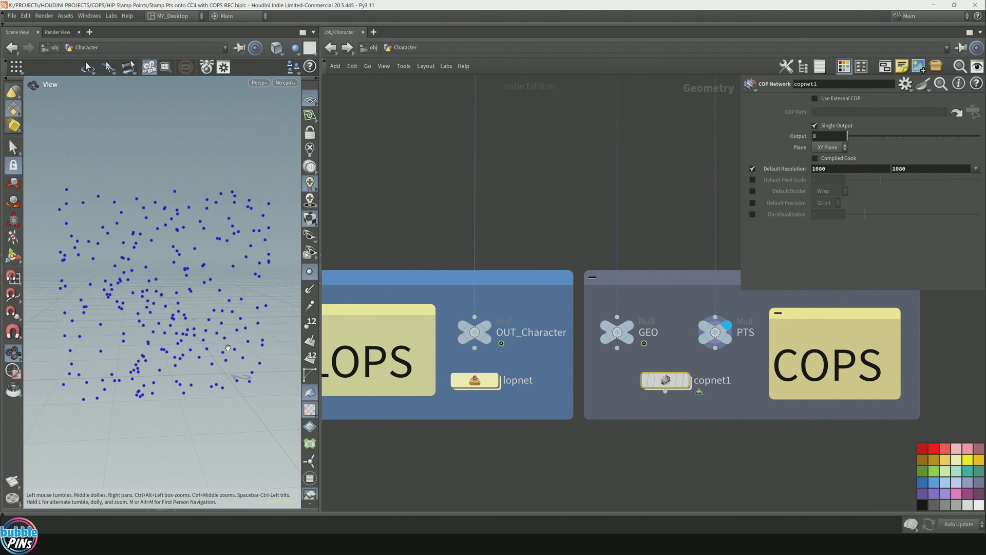
Locate the grid, reverse and scatter chain feeding PTS, and display subdivide2 framed in the view for comparison
{"action": "scroll", "coordinate": [507, 197], "scroll_direction": "down", "scroll_amount": 3}
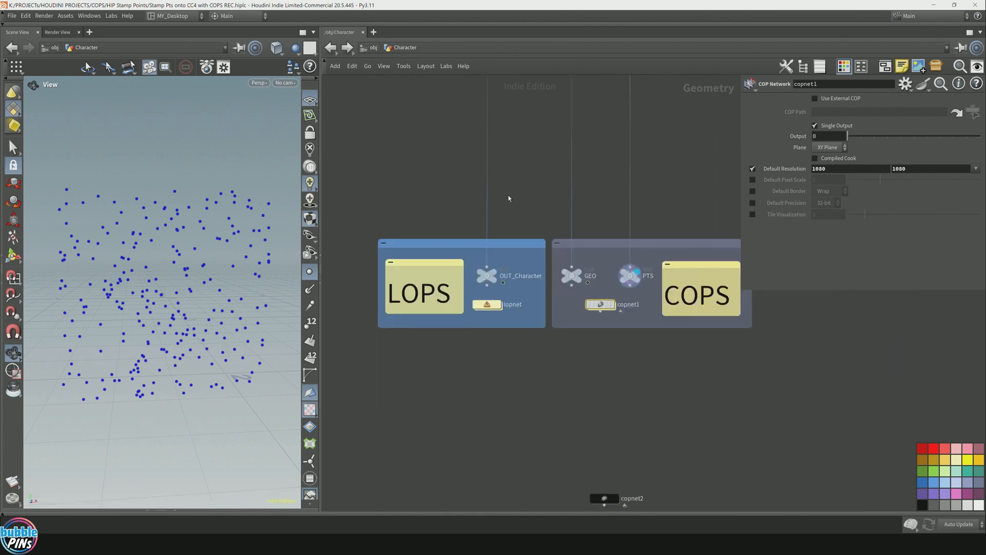
{"action": "middle_click_drag", "start_coordinate": [509, 198], "coordinate": [491, 377]}
{"action": "scroll", "coordinate": [585, 254], "scroll_direction": "up", "scroll_amount": 3}
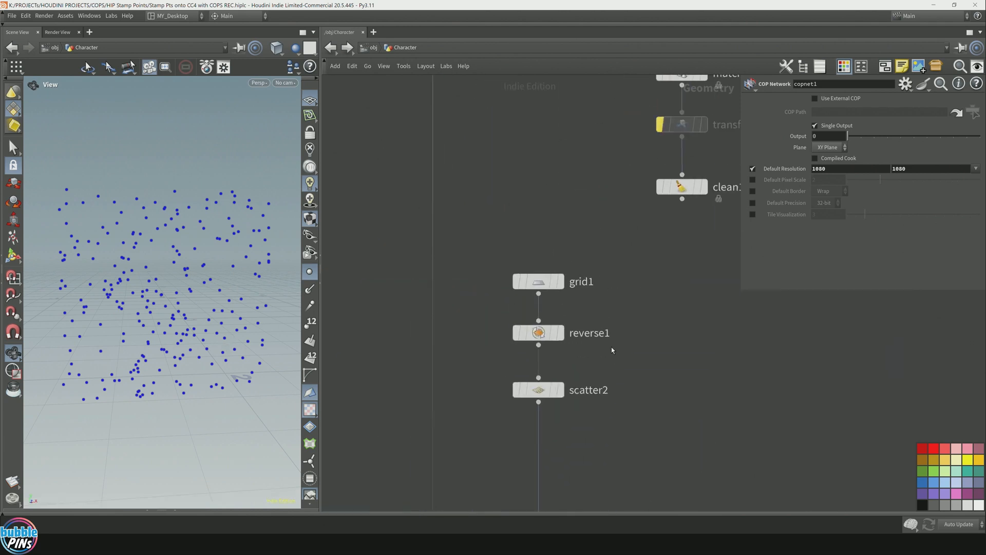
{"action": "scroll", "coordinate": [408, 183], "scroll_direction": "down", "scroll_amount": 3}
{"action": "middle_click_drag", "start_coordinate": [486, 136], "coordinate": [542, 219]}
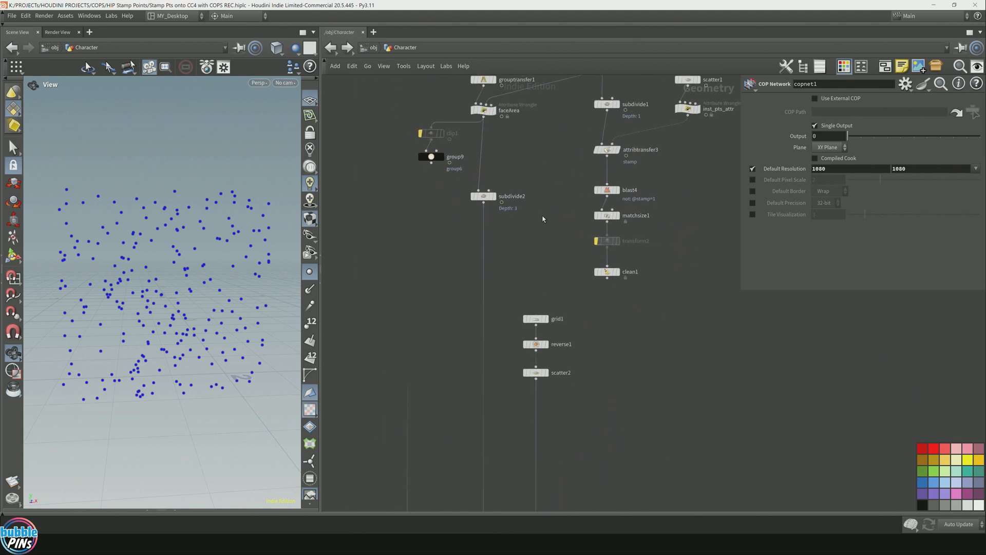
{"action": "left_click", "coordinate": [482, 195]}
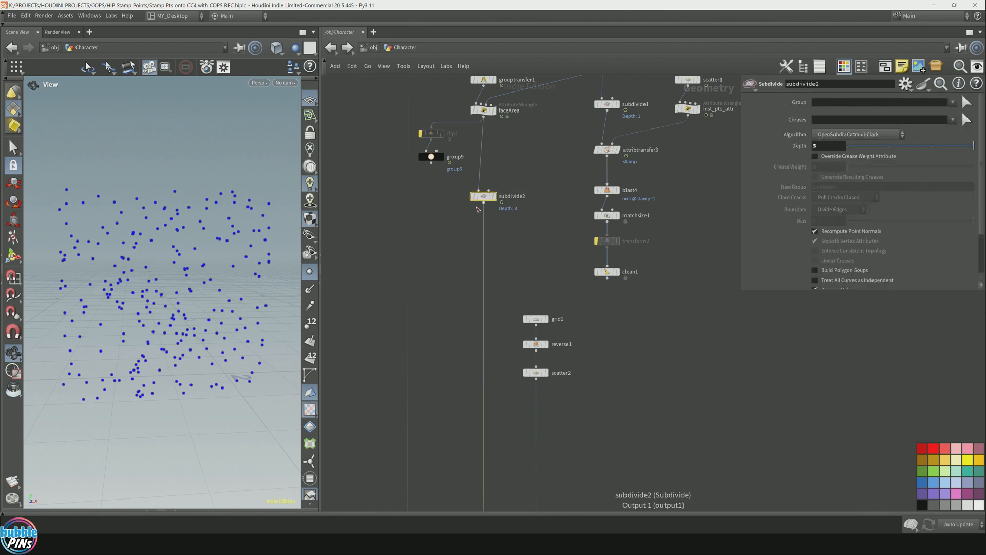
{"action": "left_click", "coordinate": [494, 195]}
{"action": "key", "text": "h"}
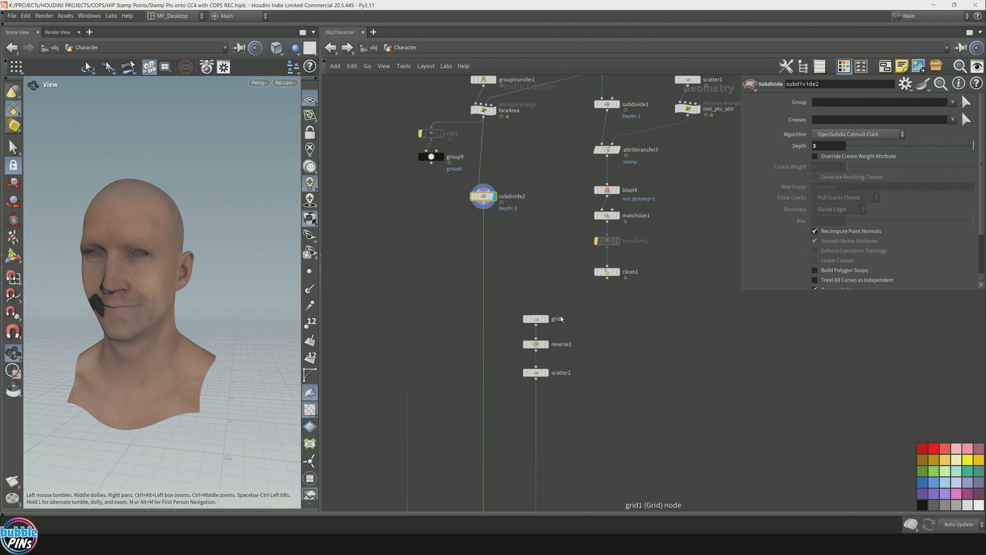
Inspect the scatter2 node's settings and return to the COPS group containing GEO, PTS and copnet1
{"action": "left_click", "coordinate": [536, 372]}
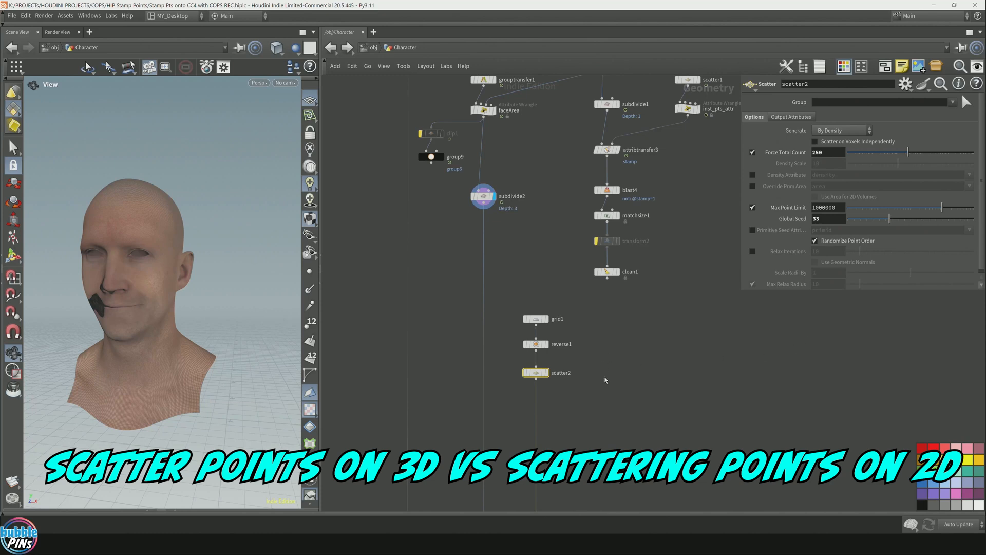
{"action": "scroll", "coordinate": [605, 380], "scroll_direction": "down", "scroll_amount": 2}
{"action": "middle_click_drag", "start_coordinate": [613, 452], "coordinate": [612, 312]}
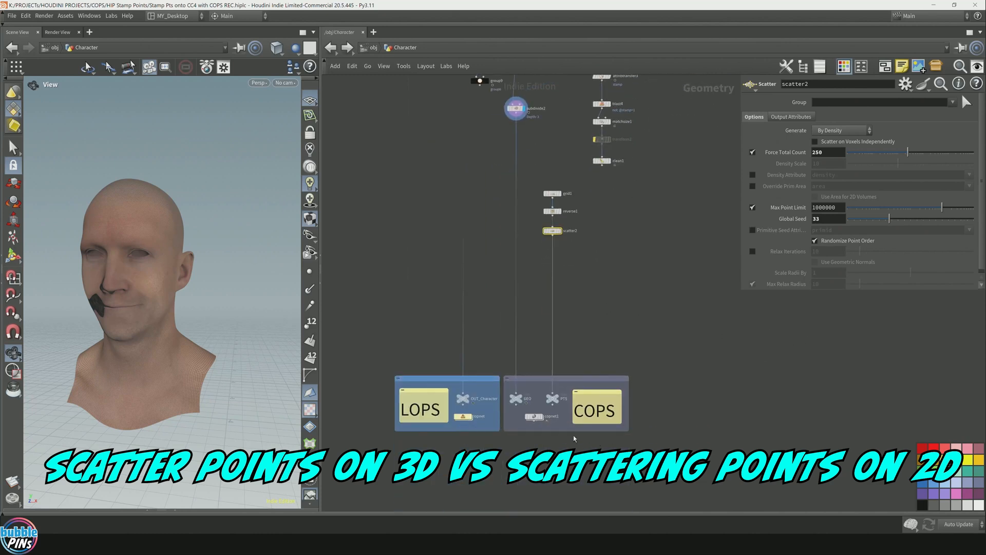
{"action": "scroll", "coordinate": [574, 437], "scroll_direction": "up", "scroll_amount": 3}
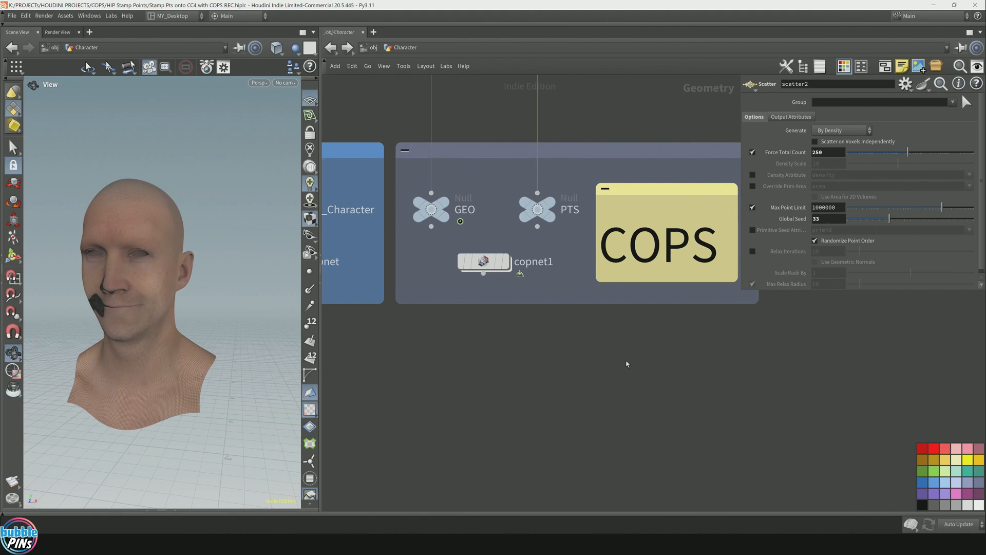
Add a Scatter node wired below the GEO null and display its points on the character's head
{"action": "key", "text": "p"}
{"action": "left_click", "coordinate": [394, 193]}
{"action": "key", "text": "Tab"}
{"action": "type", "text": "s"}
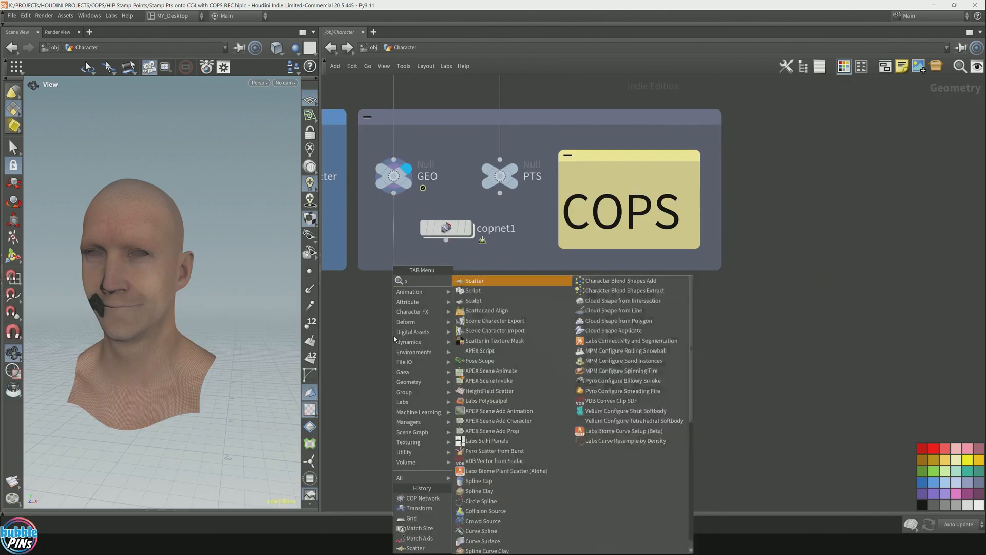
{"action": "type", "text": "cat"}
{"action": "key", "text": "Return"}
{"action": "left_click", "coordinate": [394, 339]}
{"action": "left_click_drag", "start_coordinate": [206, 280], "coordinate": [226, 272]}
Add a Null below scatter3 and rename it PTS2
{"action": "left_click", "coordinate": [474, 440]}
{"action": "key", "text": "Tab"}
{"action": "type", "text": "nu"}
{"action": "key", "text": "Return"}
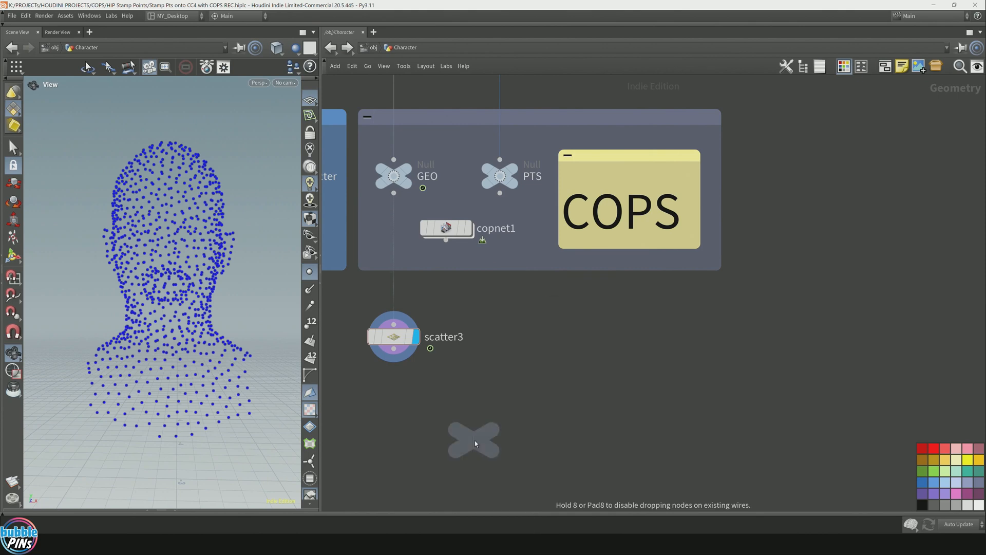
{"action": "left_click", "coordinate": [394, 391]}
{"action": "left_click", "coordinate": [427, 392]}
{"action": "type", "text": "PTS2"}
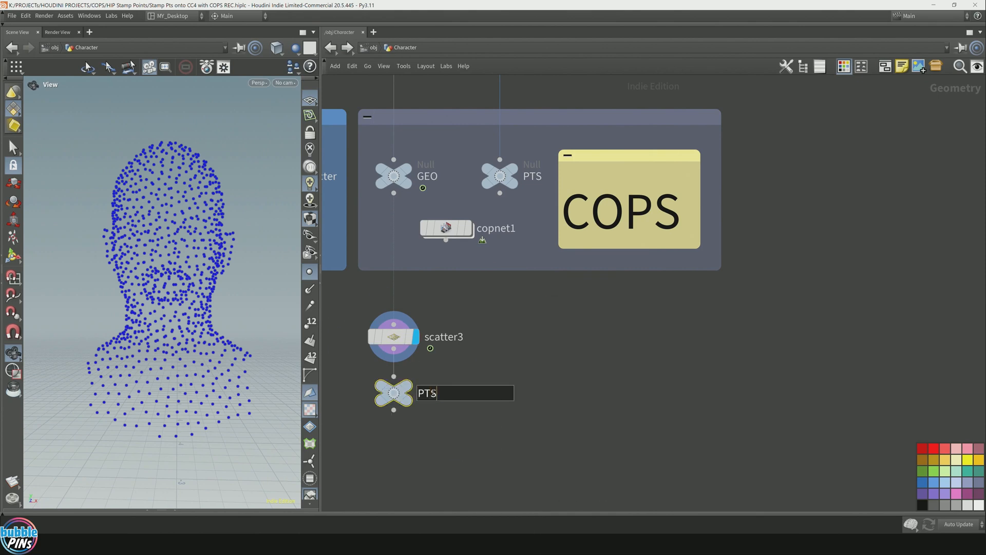
{"action": "key", "text": "Return"}
Enter copnet1 and place a SOP Import node above sdfshape1
{"action": "middle_click_drag", "start_coordinate": [534, 343], "coordinate": [569, 355]}
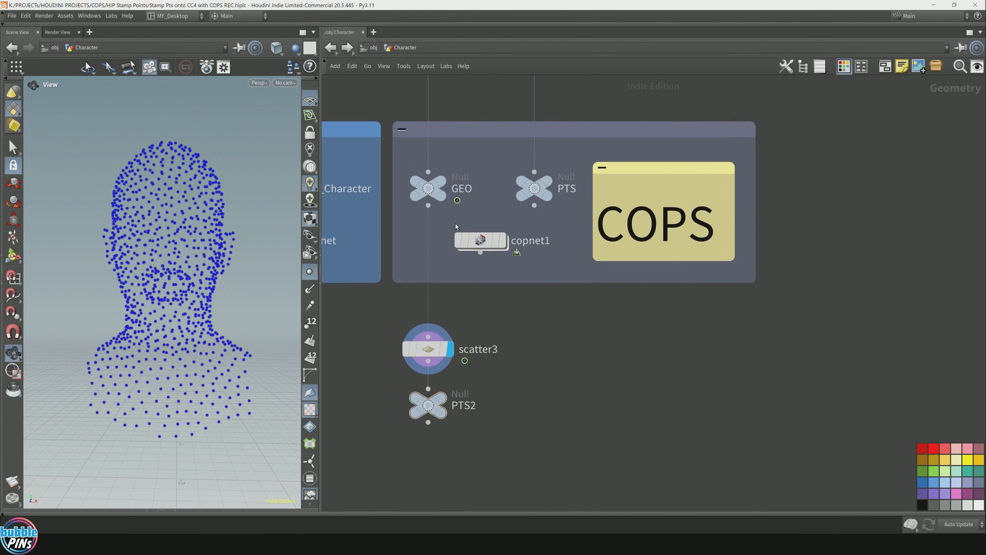
{"action": "double_click", "coordinate": [480, 240]}
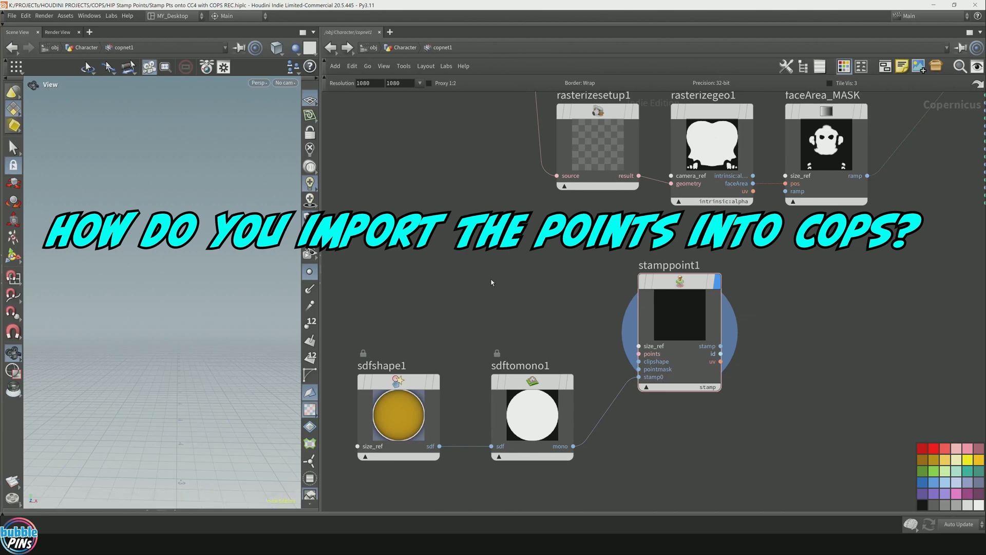
{"action": "key", "text": "Tab"}
{"action": "type", "text": "sopim"}
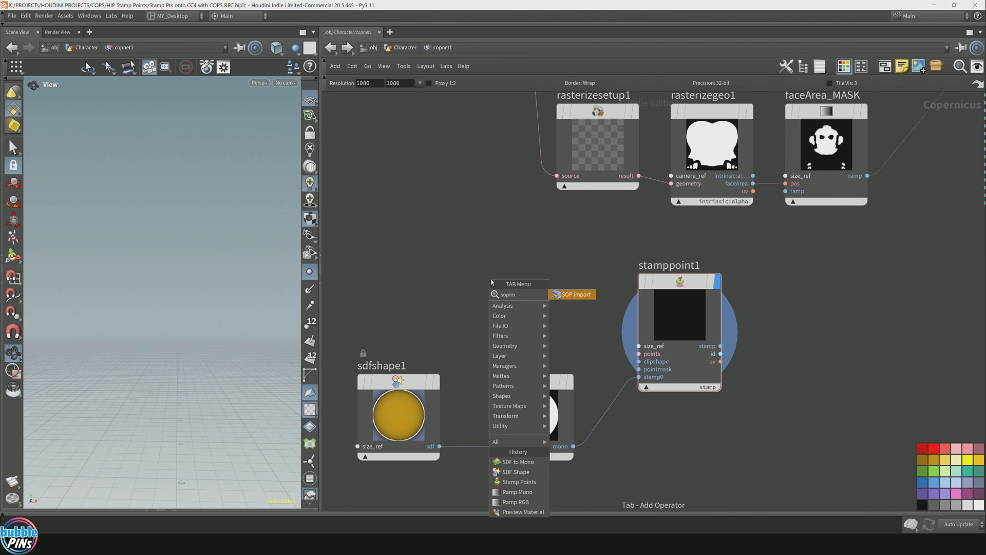
{"action": "key", "text": "Return"}
{"action": "left_click", "coordinate": [400, 267]}
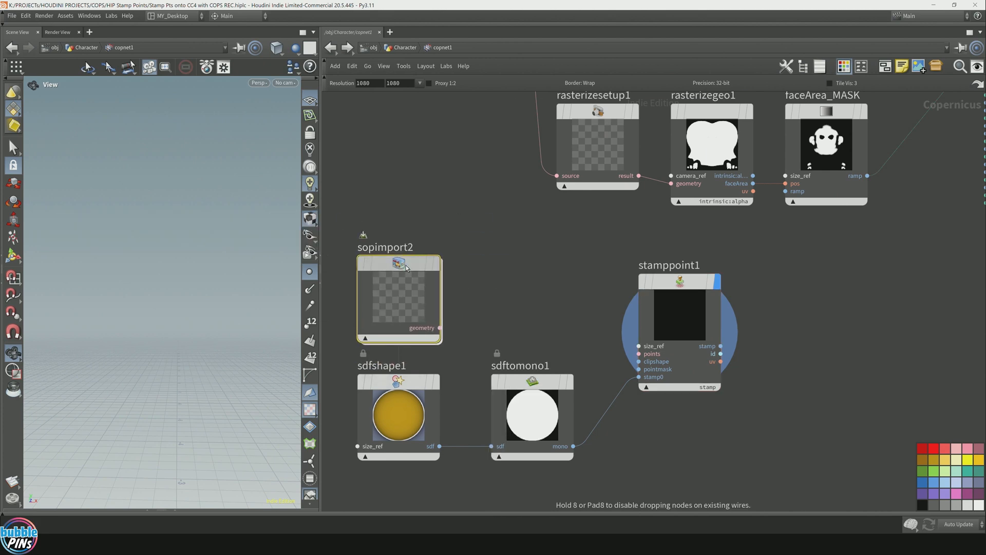
Set the new SOP Import's external SOP path to /obj/Character/PTS2 and display the node
{"action": "key", "text": "p"}
{"action": "left_click", "coordinate": [815, 116]}
{"action": "left_click", "coordinate": [957, 129]}
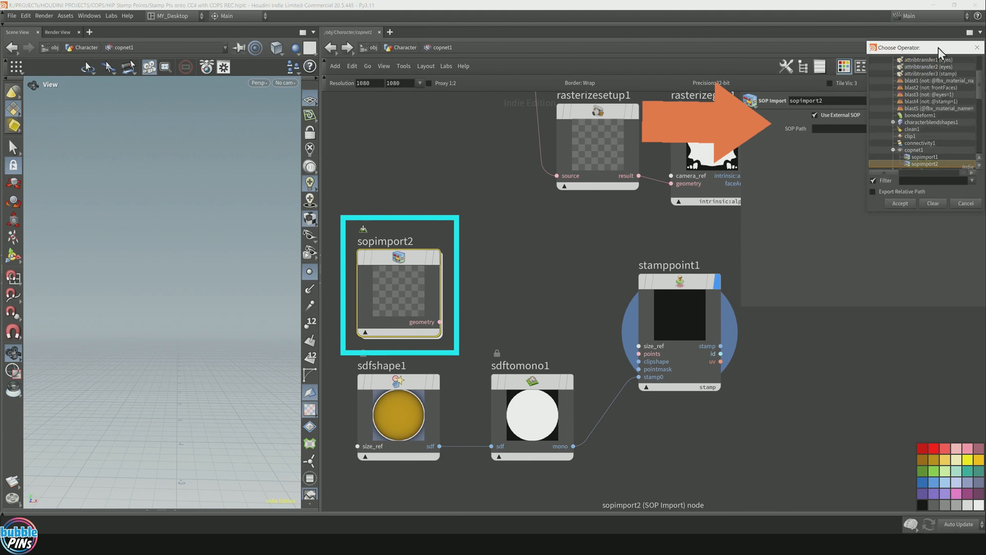
{"action": "left_click", "coordinate": [910, 108]}
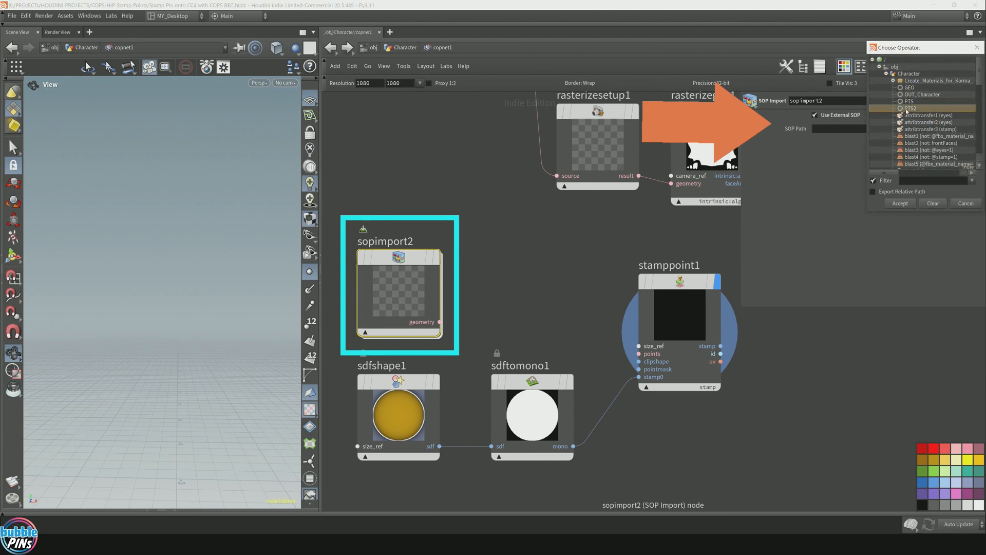
{"action": "left_click", "coordinate": [899, 203]}
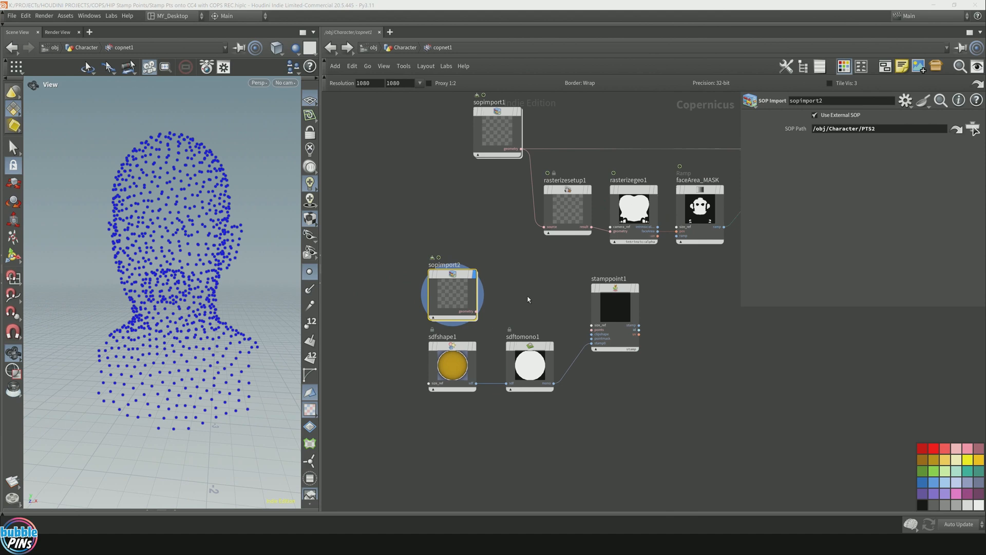
Check the imported head points in the viewport and rename the sopimport2 node POINTS
{"action": "scroll", "coordinate": [532, 291], "scroll_direction": "up", "scroll_amount": 3}
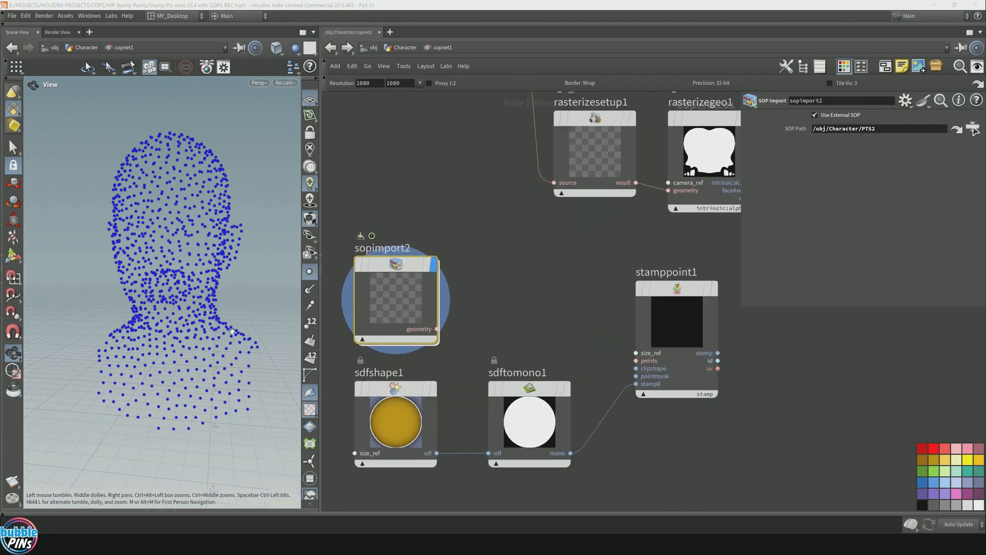
{"action": "left_click_drag", "start_coordinate": [200, 235], "coordinate": [217, 211]}
{"action": "scroll", "coordinate": [508, 234], "scroll_direction": "down", "scroll_amount": 3}
{"action": "middle_click_drag", "start_coordinate": [505, 223], "coordinate": [507, 287]}
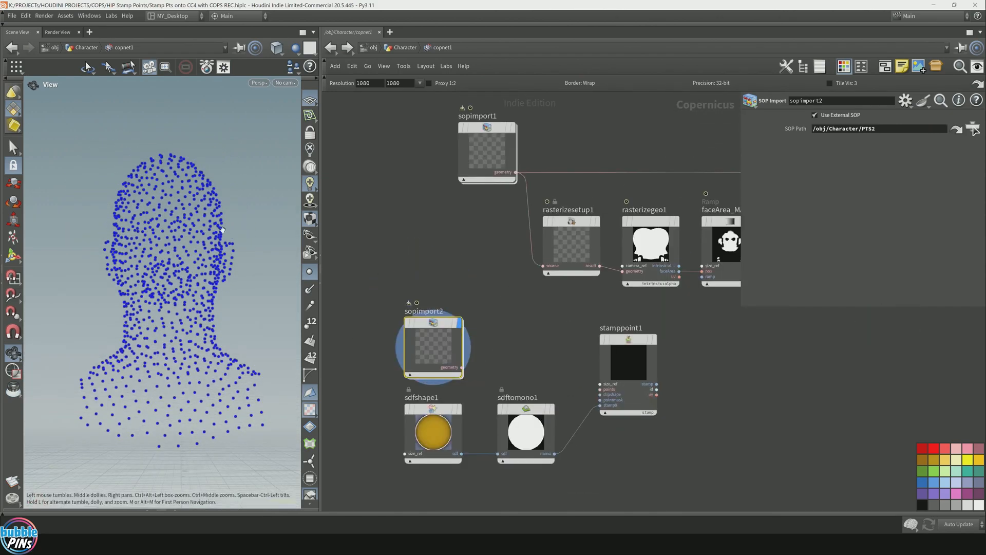
{"action": "mouse_move", "coordinate": [226, 254]}
{"action": "left_mouse_down"}
{"action": "mouse_move", "coordinate": [205, 256]}
{"action": "mouse_move", "coordinate": [242, 258]}
{"action": "mouse_move", "coordinate": [221, 257]}
{"action": "left_mouse_up"}
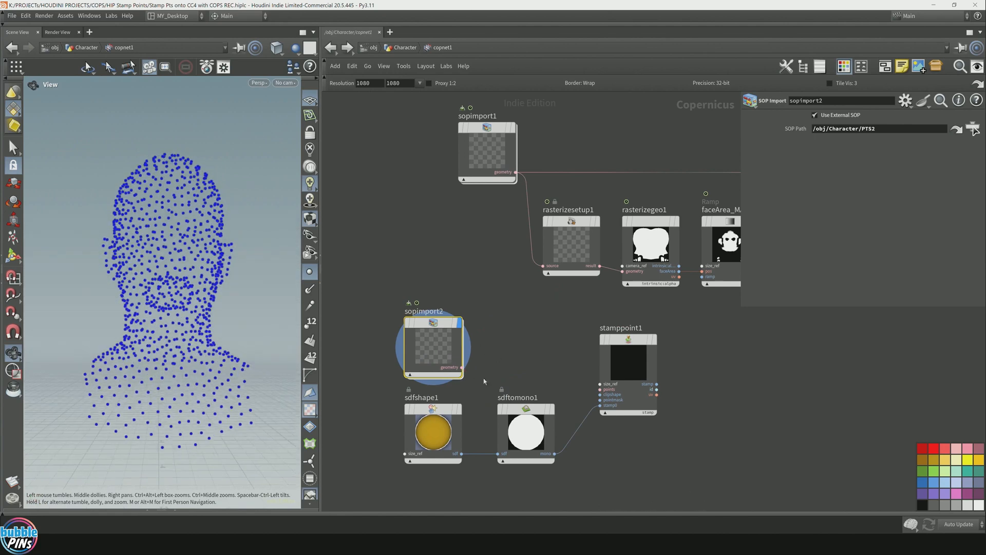
{"action": "scroll", "coordinate": [483, 468], "scroll_direction": "up", "scroll_amount": 3}
{"action": "double_click", "coordinate": [384, 241]}
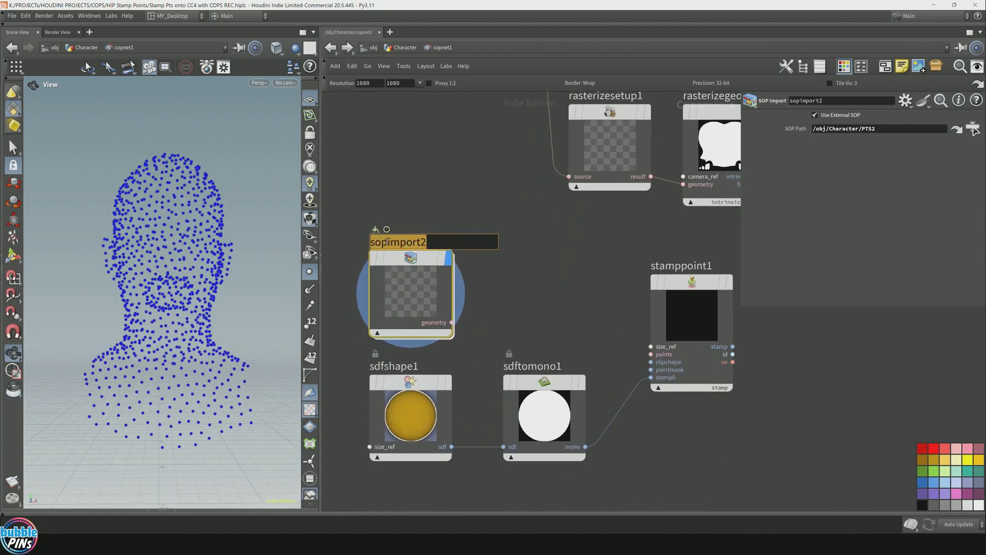
{"action": "type", "text": "POINTS"}
{"action": "key", "text": "Return"}
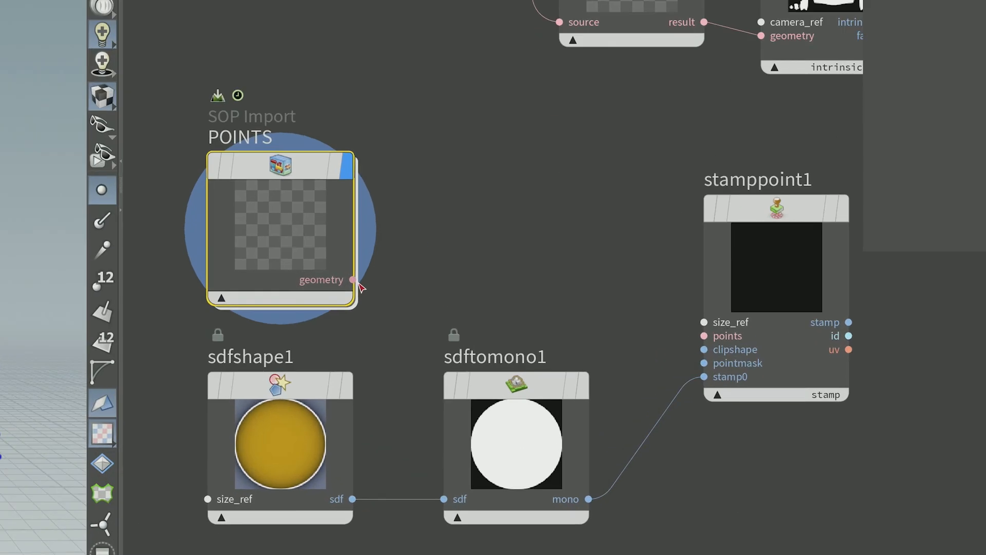
Connect the POINTS geometry output to the points input of stamppoint1 and display stamppoint1
{"action": "left_click_drag", "start_coordinate": [452, 322], "coordinate": [651, 354]}
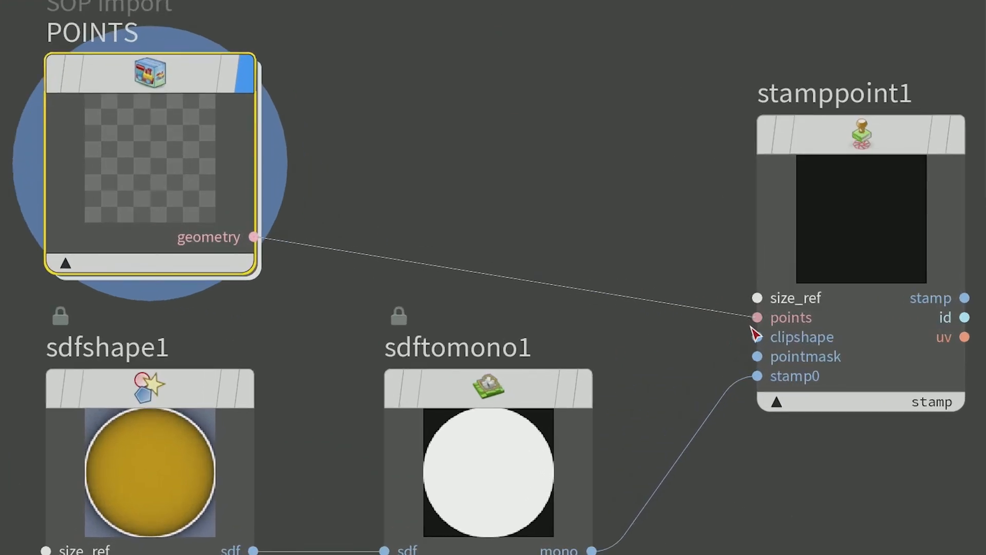
{"action": "left_click_drag", "start_coordinate": [751, 327], "coordinate": [781, 315]}
{"action": "left_click", "coordinate": [863, 282]}
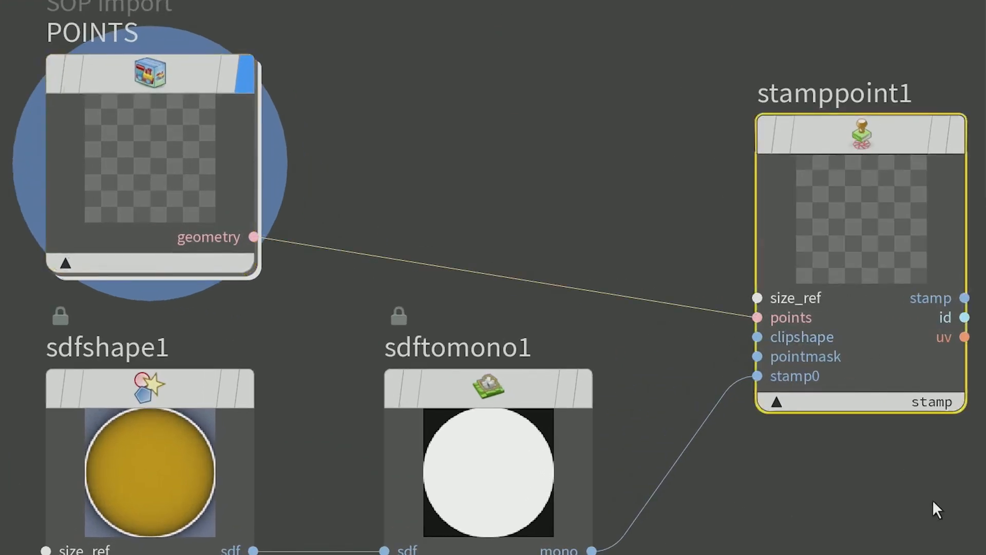
{"action": "key", "text": "shift+r"}
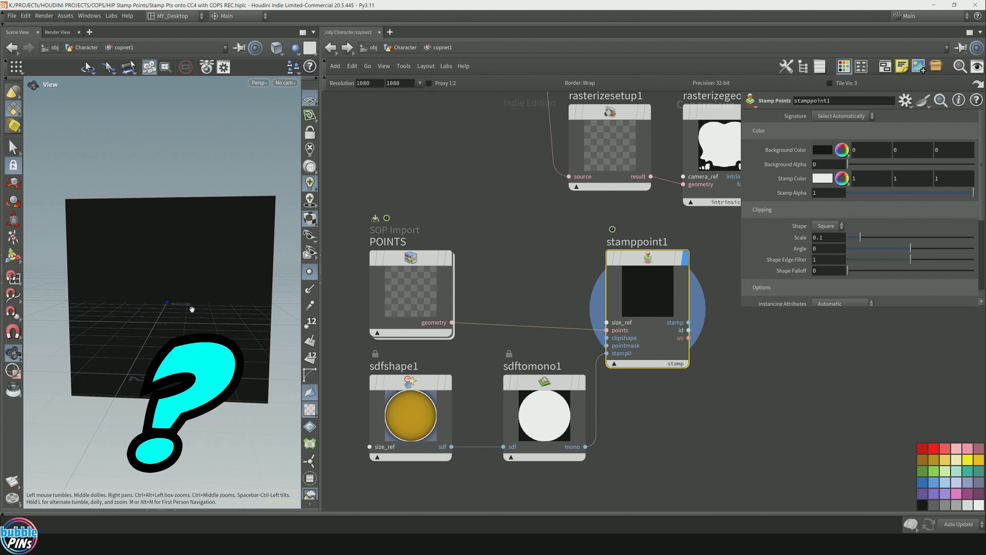
Return to the Character network and insert a Match Size node between GEO and scatter3 to centre the head at the origin
{"action": "left_click", "coordinate": [398, 47]}
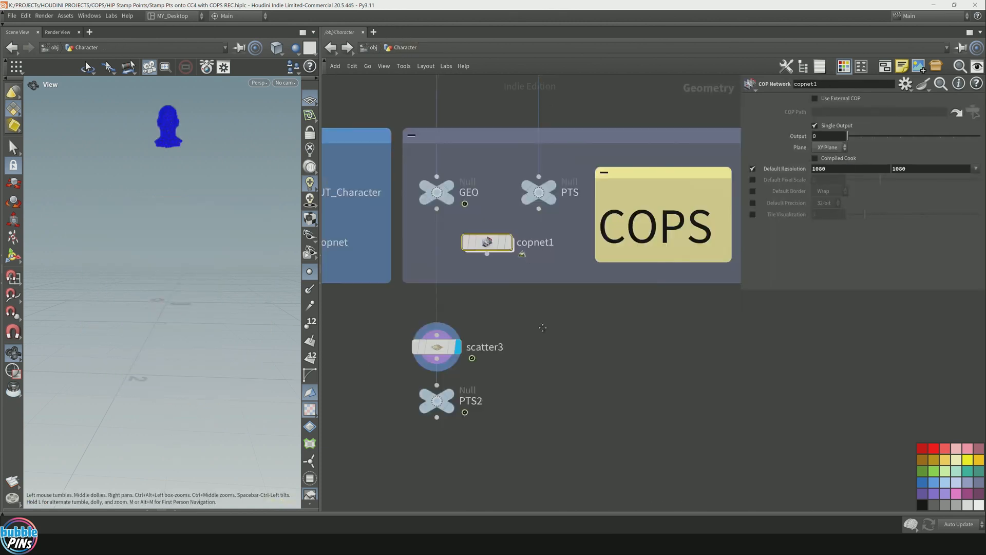
{"action": "middle_click_drag", "start_coordinate": [543, 328], "coordinate": [579, 315]}
{"action": "left_click_drag", "start_coordinate": [137, 128], "coordinate": [205, 142]}
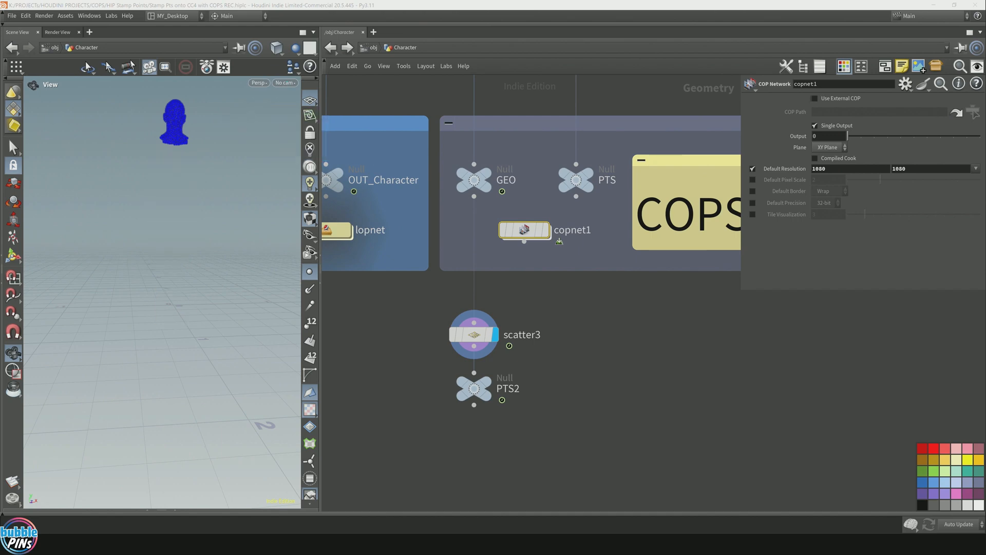
{"action": "key", "text": "Tab"}
{"action": "type", "text": "matchs"}
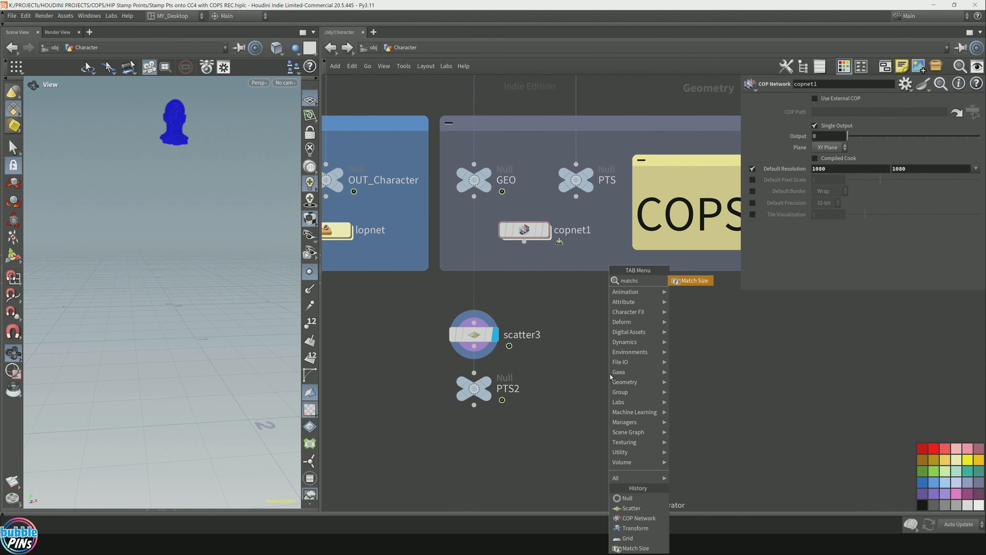
{"action": "key", "text": "Return"}
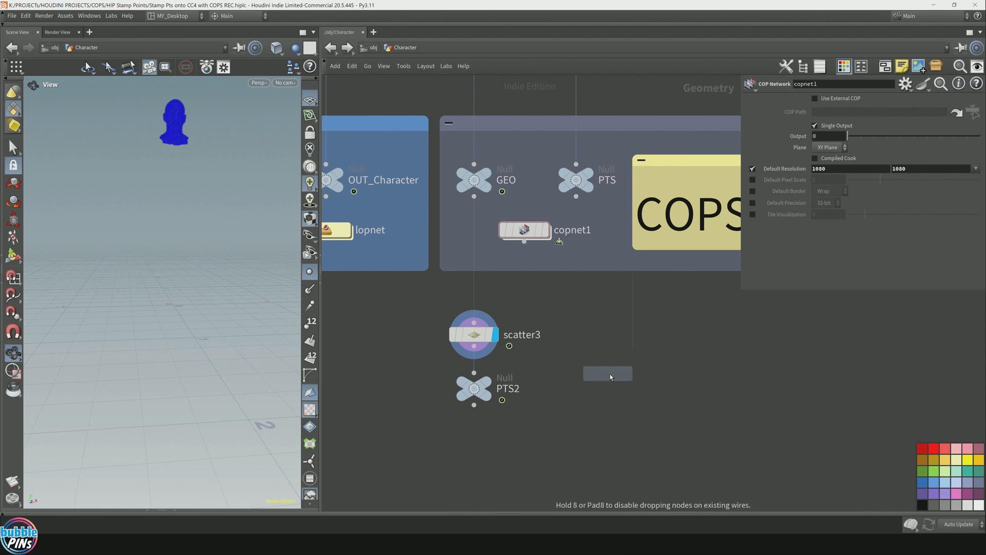
{"action": "left_click", "coordinate": [477, 309]}
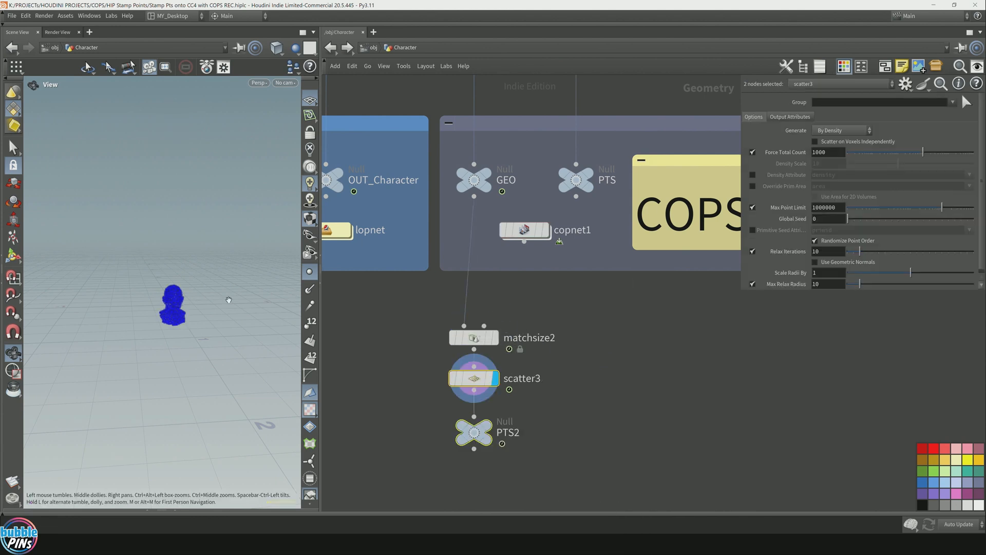
{"action": "scroll", "coordinate": [161, 274], "scroll_direction": "up", "scroll_amount": 5}
{"action": "scroll", "coordinate": [160, 274], "scroll_direction": "up", "scroll_amount": 5}
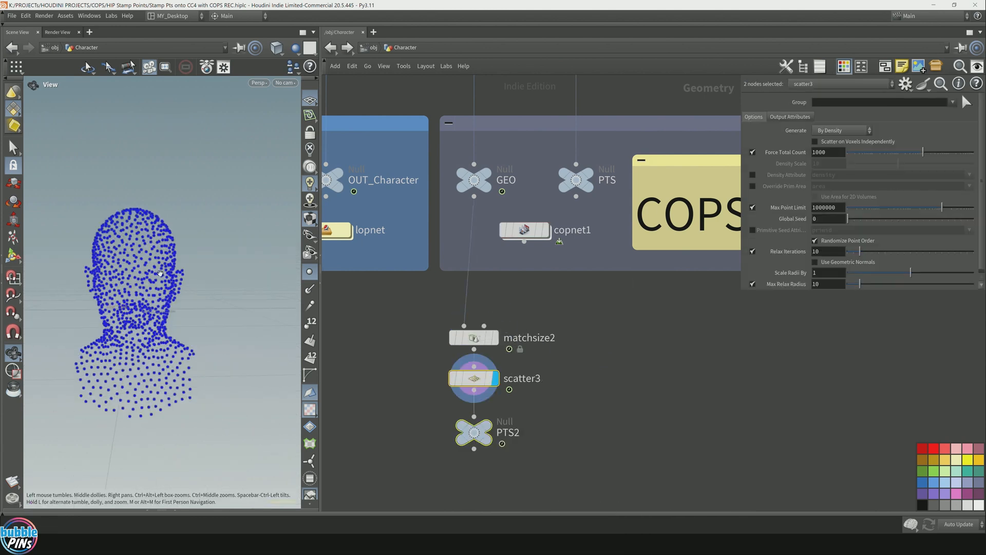
Go back into copnet1 and reduce the clipping Scale of stamppoint1 to 0.002, checking the separated stamps
{"action": "double_click", "coordinate": [523, 229]}
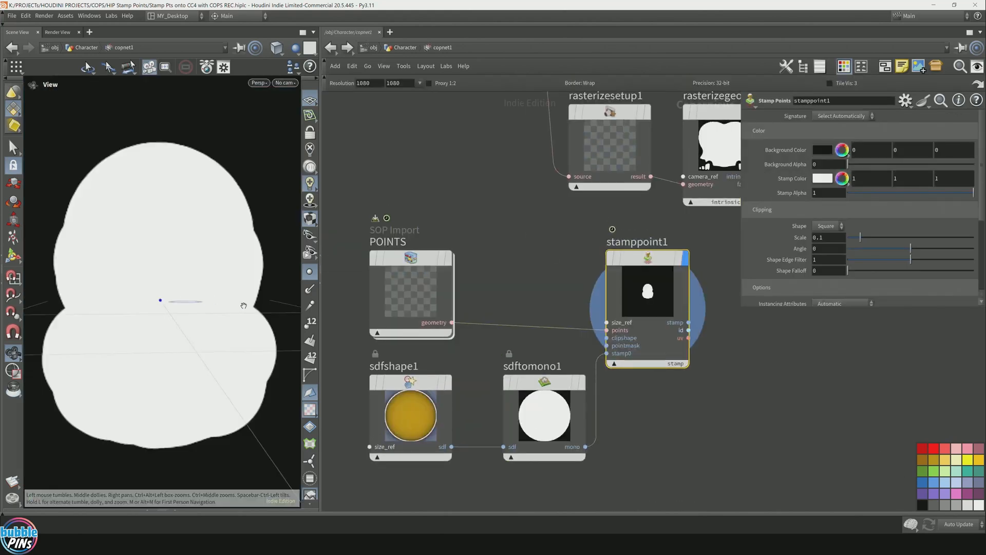
{"action": "scroll", "coordinate": [189, 258], "scroll_direction": "down", "scroll_amount": 1}
{"action": "scroll", "coordinate": [189, 258], "scroll_direction": "down", "scroll_amount": 6}
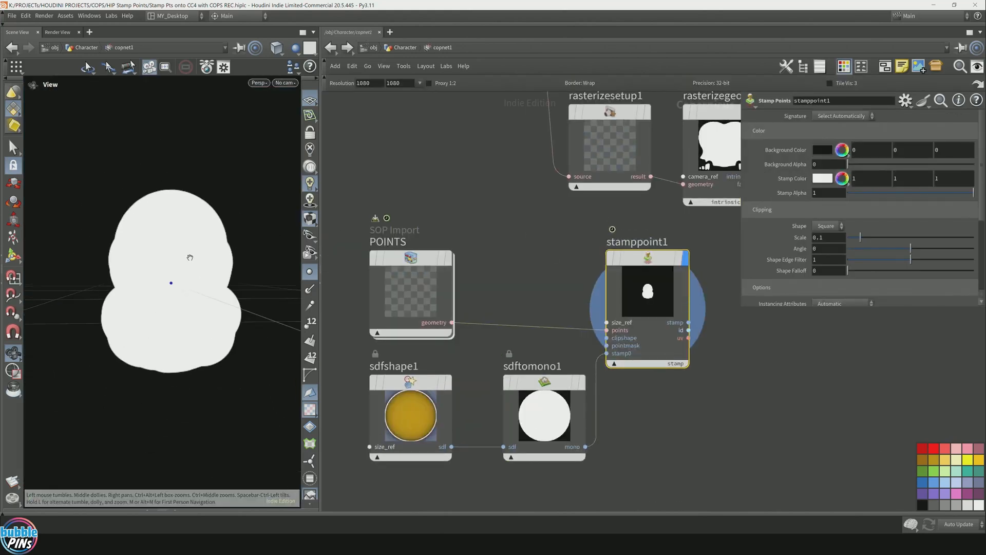
{"action": "left_click_drag", "start_coordinate": [201, 257], "coordinate": [194, 265]}
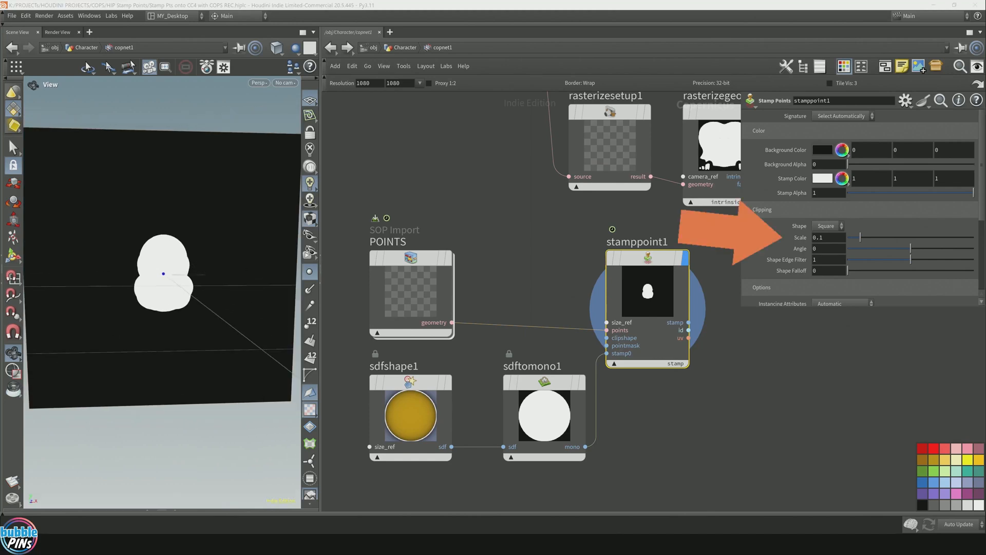
{"action": "double_click", "coordinate": [824, 237]}
{"action": "left_click_drag", "start_coordinate": [860, 241], "coordinate": [848, 241]}
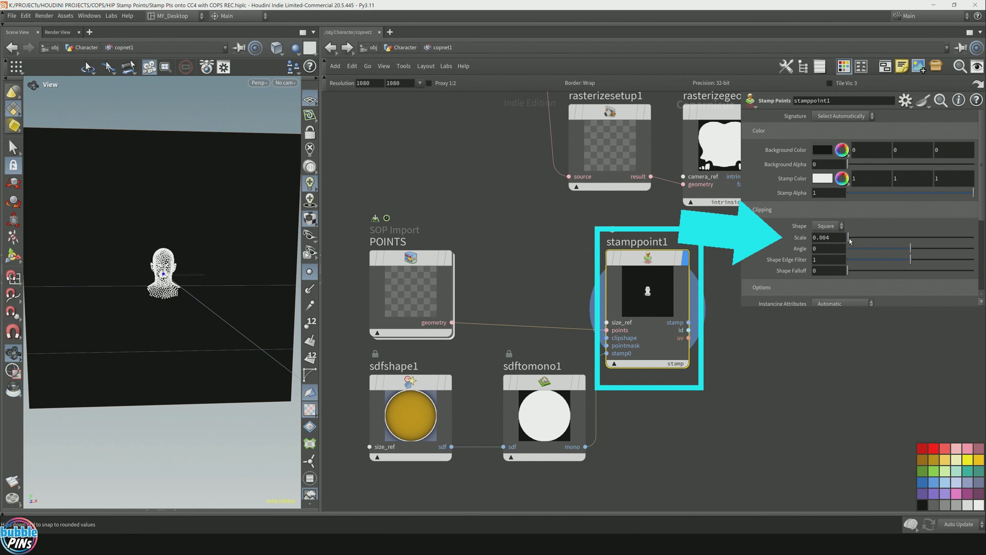
{"action": "left_click_drag", "start_coordinate": [161, 265], "coordinate": [210, 283]}
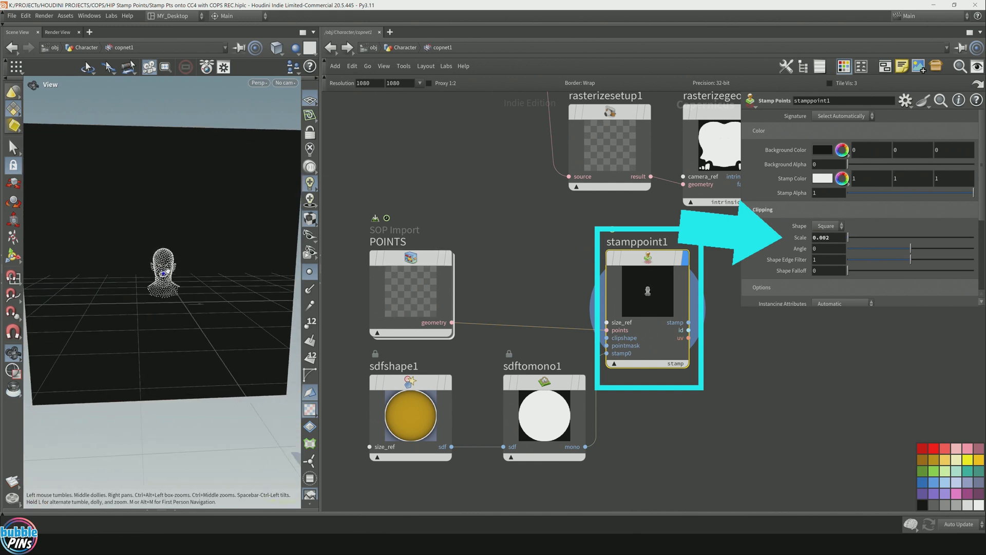
{"action": "scroll", "coordinate": [211, 284], "scroll_direction": "up", "scroll_amount": 5}
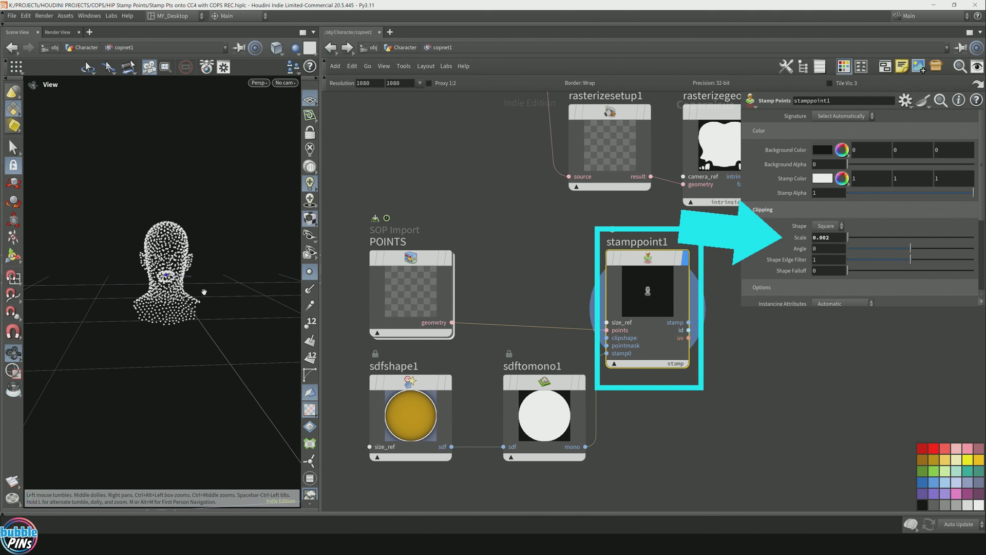
{"action": "scroll", "coordinate": [205, 284], "scroll_direction": "down", "scroll_amount": 5}
{"action": "right_click_drag", "start_coordinate": [216, 286], "coordinate": [210, 288]}
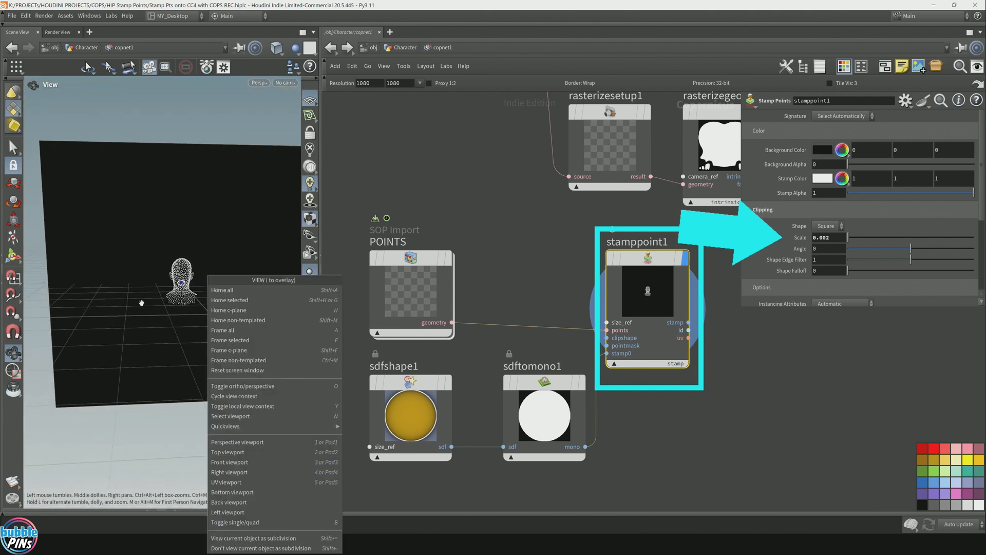
{"action": "left_click", "coordinate": [216, 239]}
Return to the Character network and move PTS2 and copnet2 further down to make room below scatter3
{"action": "left_click", "coordinate": [405, 47]}
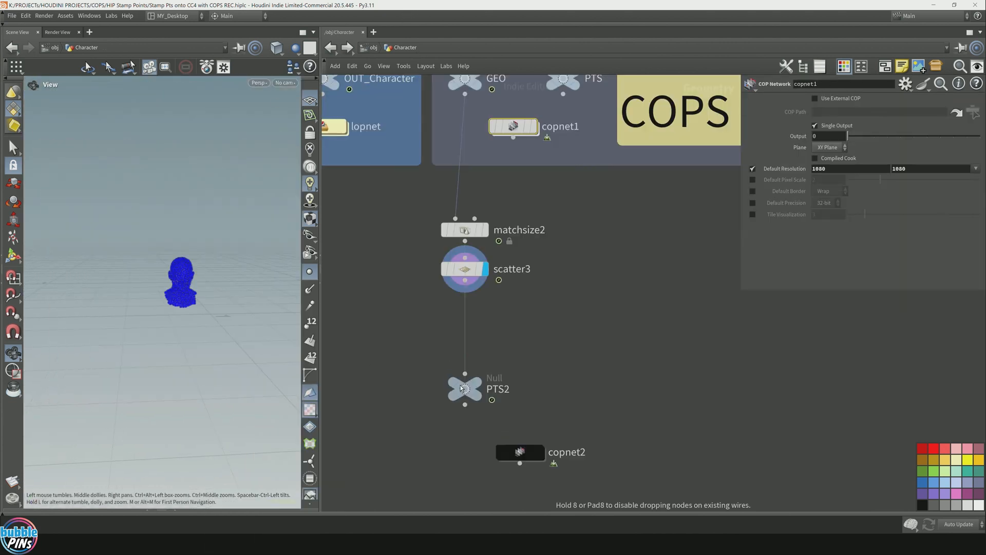
{"action": "middle_click_drag", "start_coordinate": [644, 366], "coordinate": [616, 297]}
{"action": "scroll", "coordinate": [615, 297], "scroll_direction": "down", "scroll_amount": 3}
{"action": "key", "text": "Delete"}
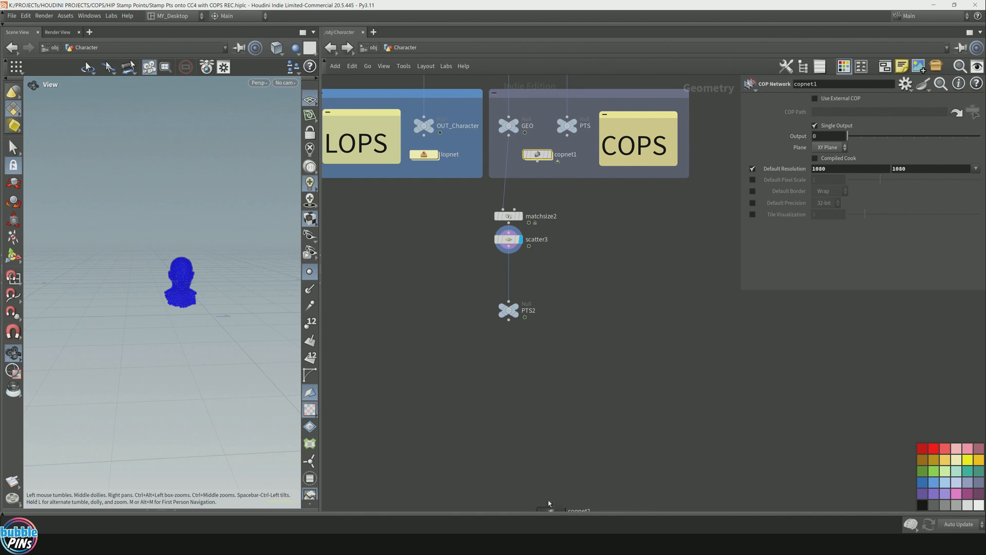
Insert a Transform node between scatter3 and PTS2 and display the PTS2 null
{"action": "scroll", "coordinate": [576, 341], "scroll_direction": "up", "scroll_amount": 6}
{"action": "key", "text": "Tab"}
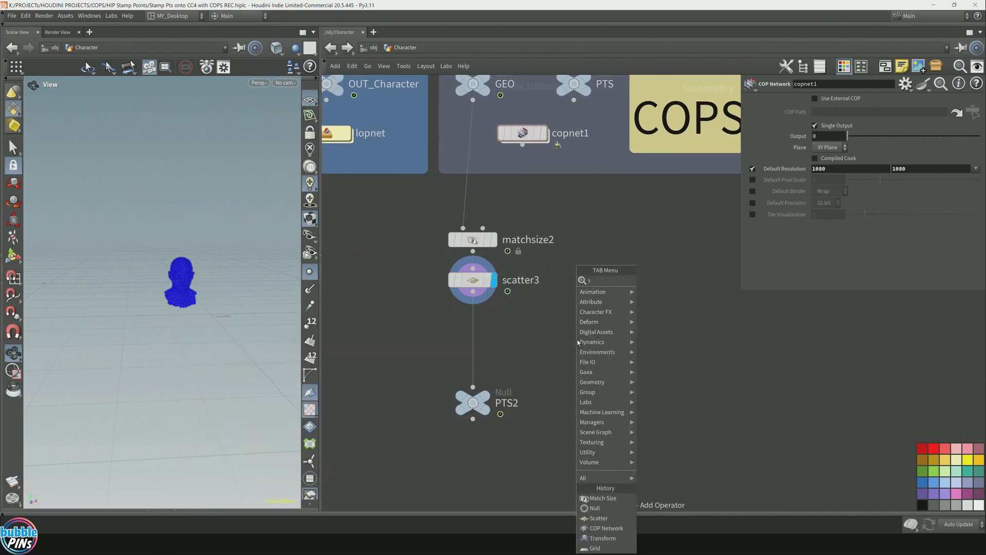
{"action": "type", "text": "wr"}
{"action": "key", "text": "Return"}
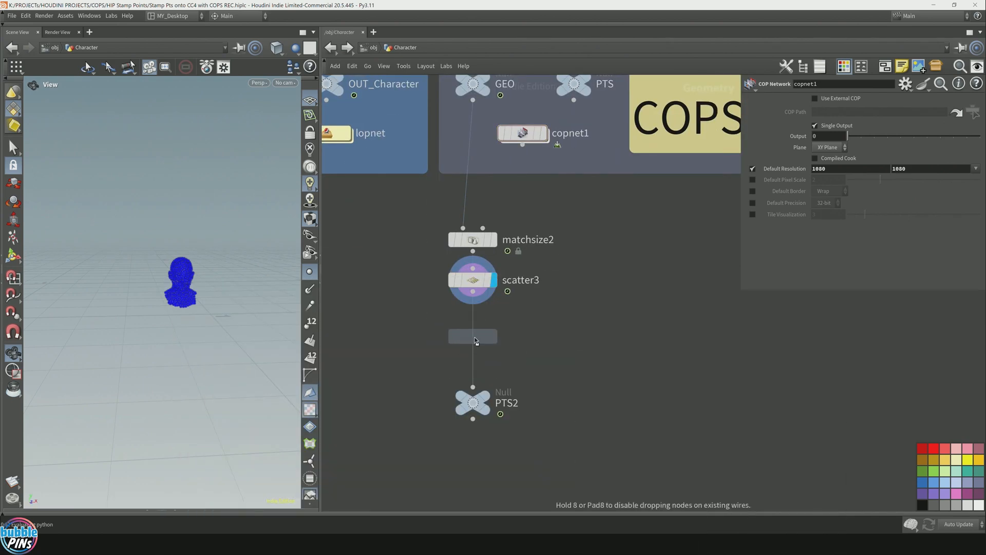
{"action": "left_click", "coordinate": [476, 340]}
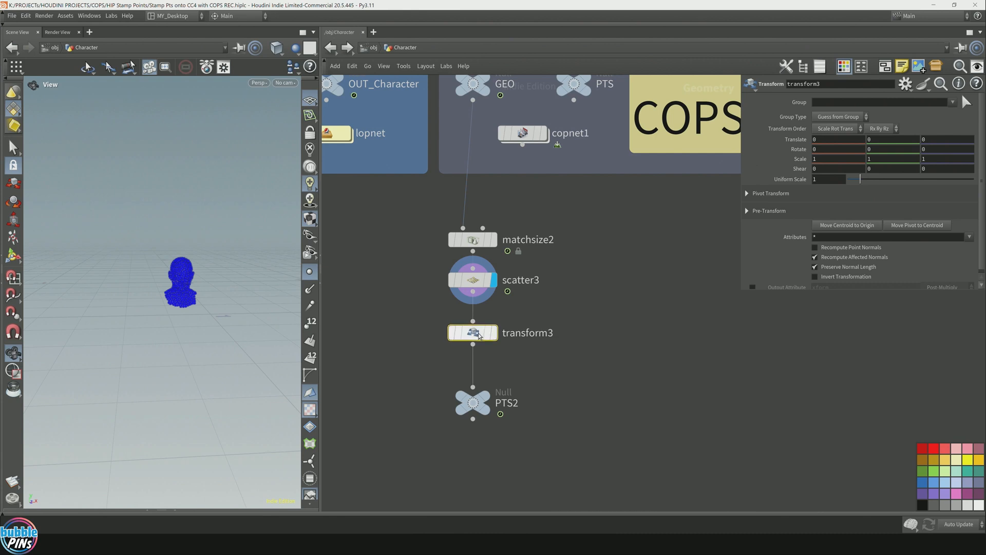
{"action": "mouse_move", "coordinate": [486, 397]}
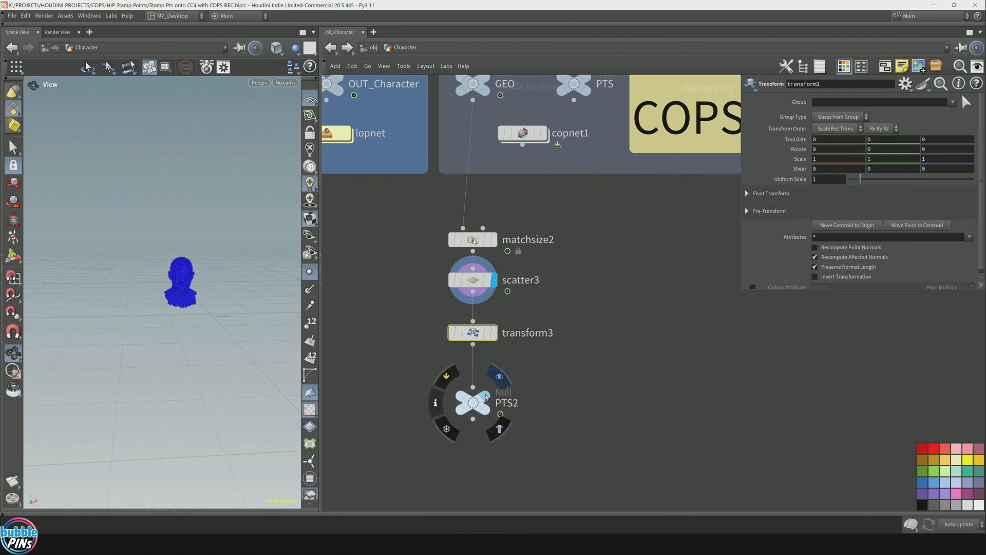
{"action": "left_click", "coordinate": [499, 376]}
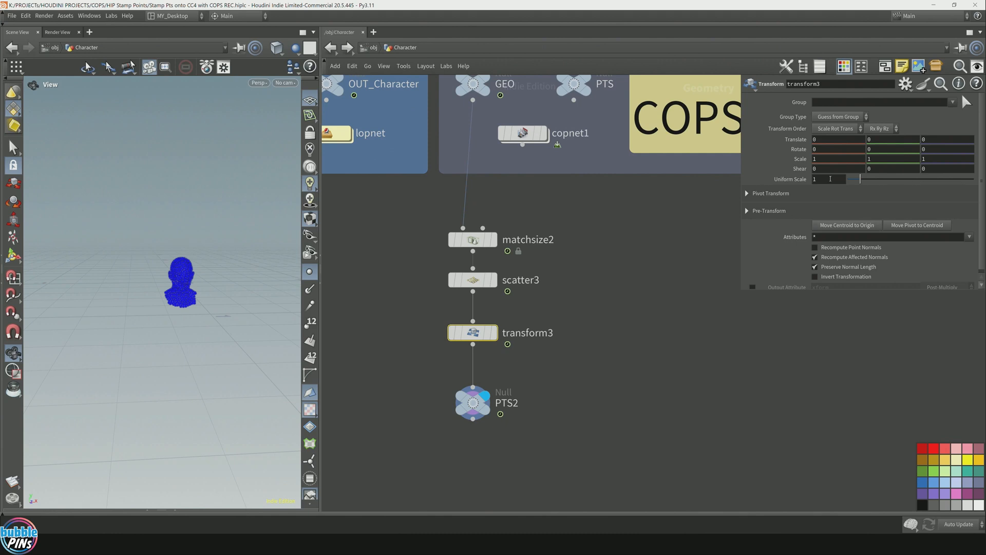
Set the Uniform Scale of transform3 to 3.281 and check the enlarged stamped head inside copnet1
{"action": "left_click", "coordinate": [829, 178]}
{"action": "type", "text": "1.6"}
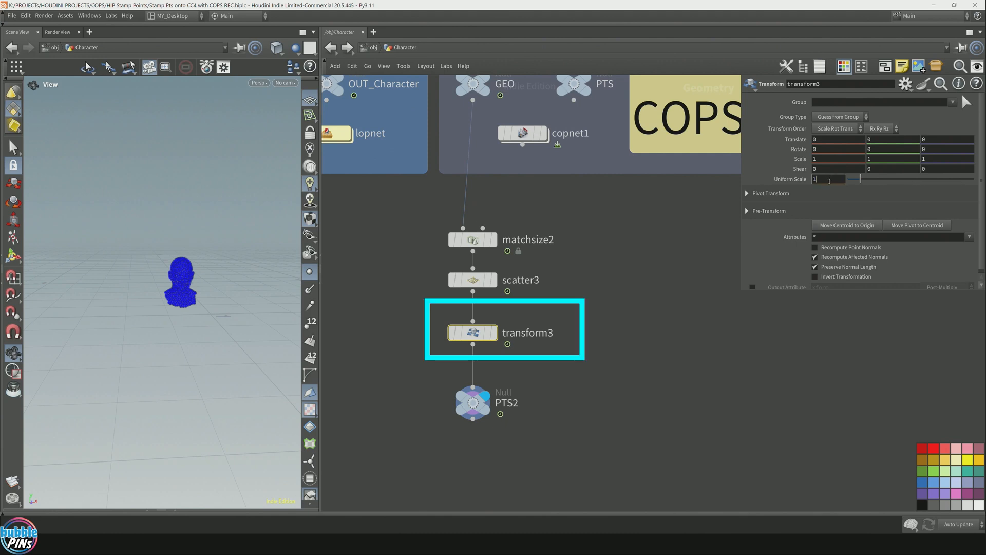
{"action": "key", "text": "Return"}
{"action": "middle_click_drag", "start_coordinate": [829, 182], "coordinate": [829, 181]}
{"action": "double_click", "coordinate": [521, 134]}
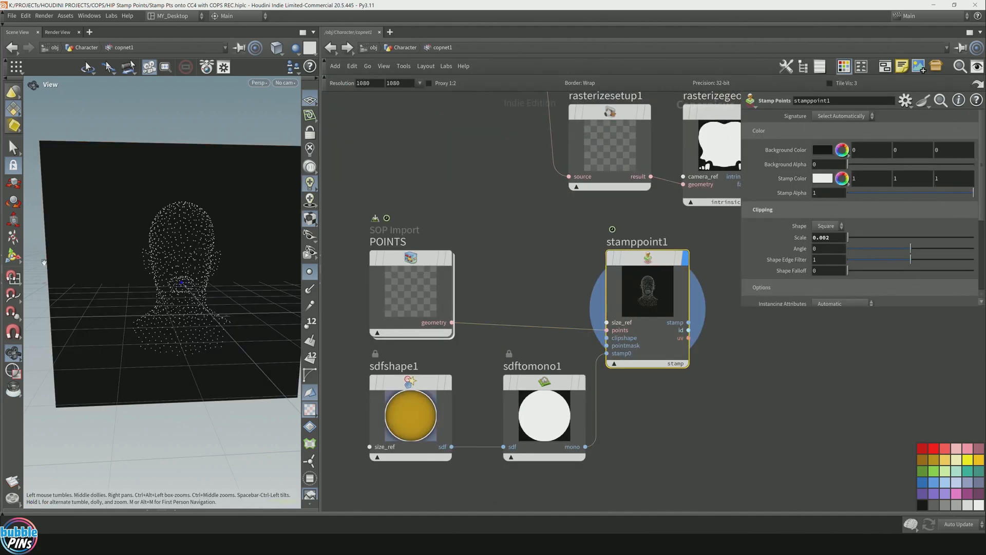
{"action": "left_click_drag", "start_coordinate": [232, 216], "coordinate": [154, 241]}
Open transform3's parameters in a floating window and set Uniform Scale to 4.86 while viewing stamppoint1 in copnet1
{"action": "key", "text": "u"}
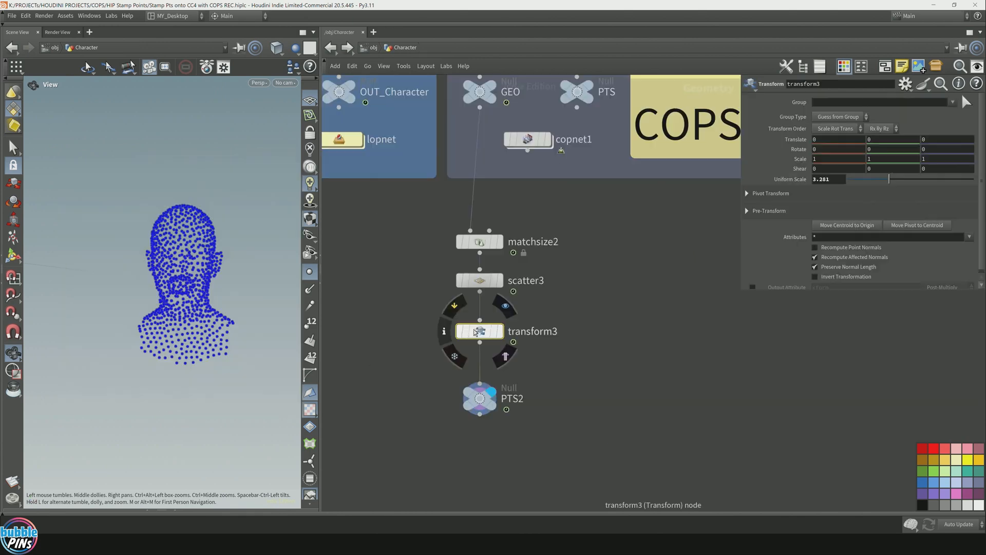
{"action": "right_click", "coordinate": [479, 331]}
{"action": "mouse_move", "coordinate": [514, 359]}
{"action": "left_click", "coordinate": [634, 365]}
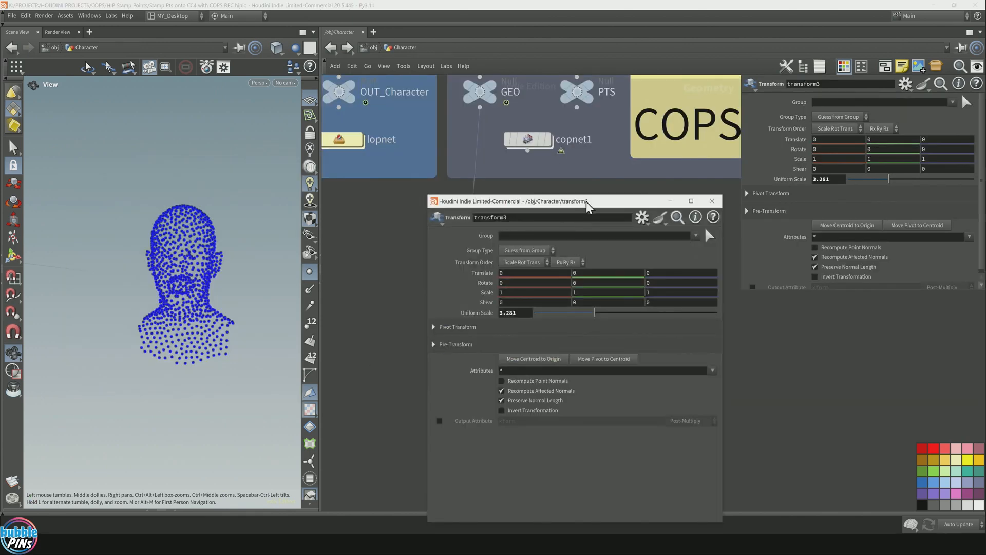
{"action": "left_click_drag", "start_coordinate": [585, 202], "coordinate": [814, 244]}
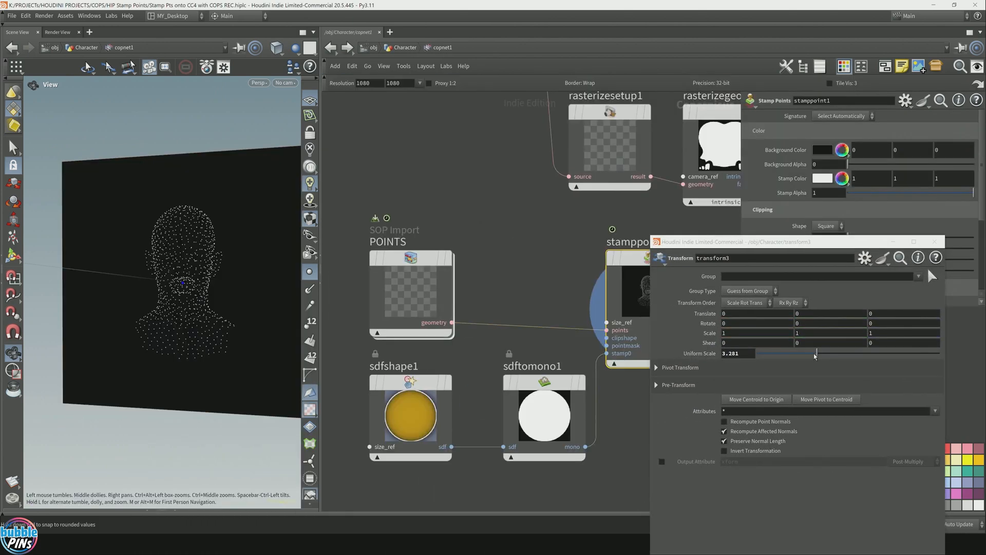
{"action": "left_click_drag", "start_coordinate": [815, 355], "coordinate": [841, 355]}
{"action": "left_click_drag", "start_coordinate": [267, 267], "coordinate": [264, 266]}
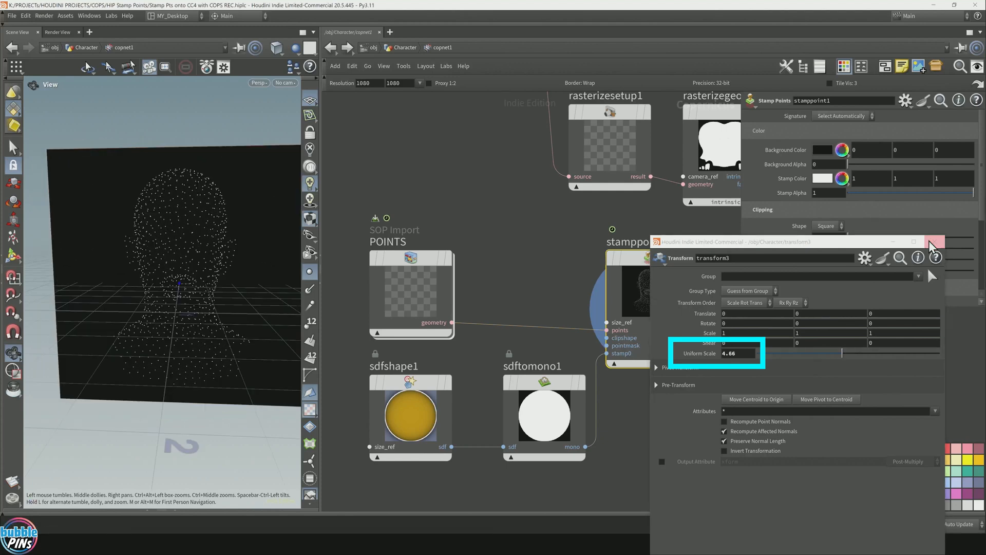
{"action": "left_click", "coordinate": [934, 242]}
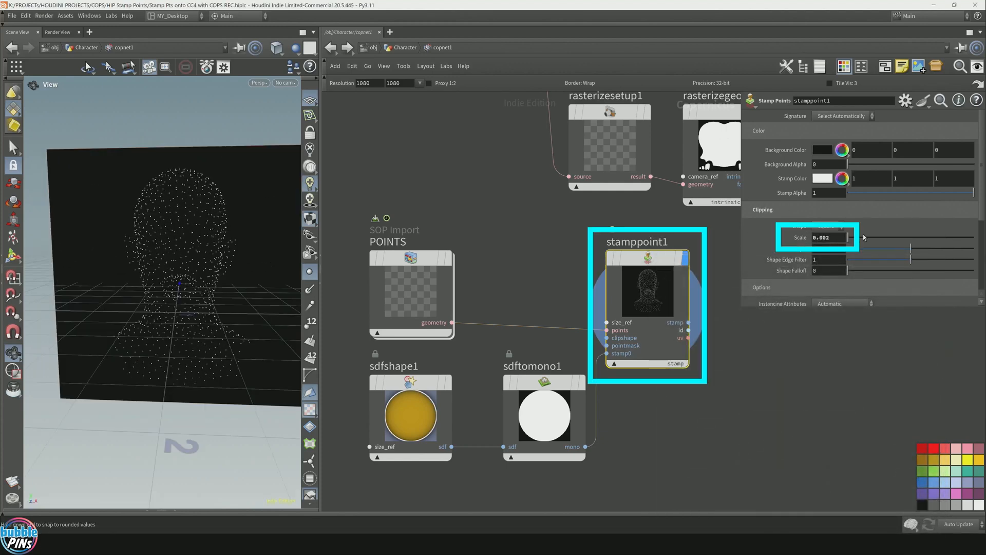
Increase the clipping Scale of stamppoint1 to 0.006 and compare its display with the faceArea_MASK output
{"action": "left_click_drag", "start_coordinate": [851, 241], "coordinate": [851, 241]}
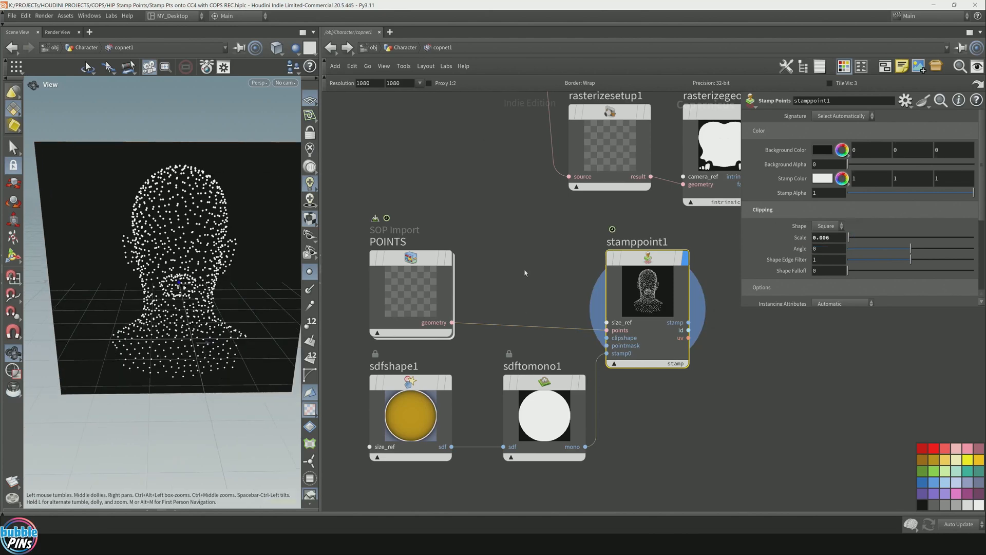
{"action": "middle_click_drag", "start_coordinate": [582, 231], "coordinate": [356, 335]}
{"action": "middle_click_drag", "start_coordinate": [586, 353], "coordinate": [572, 366]}
{"action": "mouse_move", "coordinate": [640, 235]}
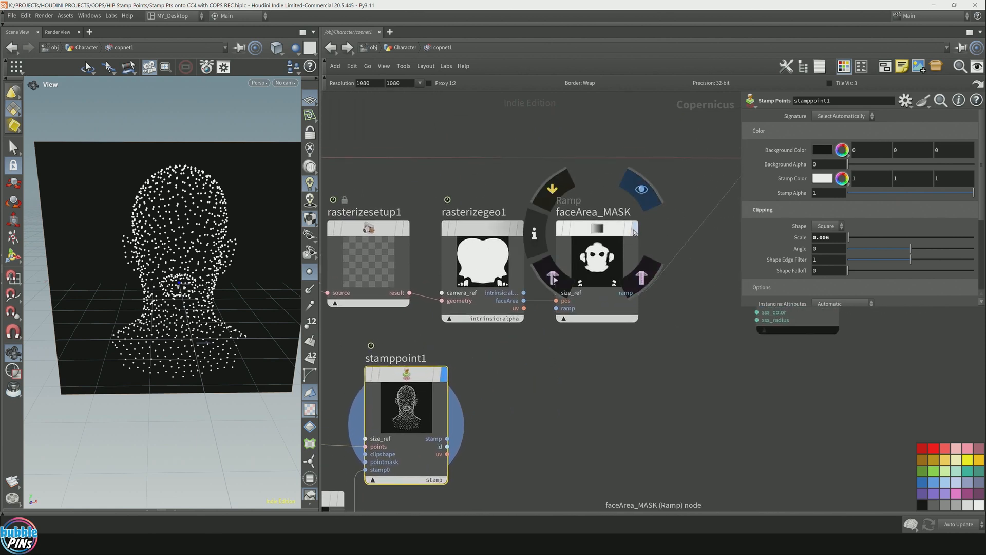
{"action": "left_click", "coordinate": [636, 229]}
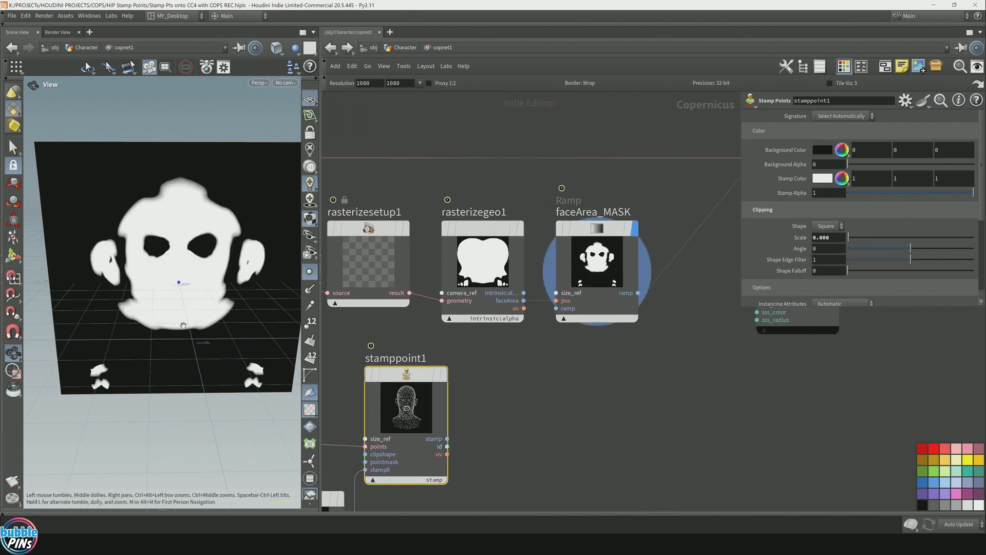
{"action": "left_click_drag", "start_coordinate": [154, 300], "coordinate": [206, 307]}
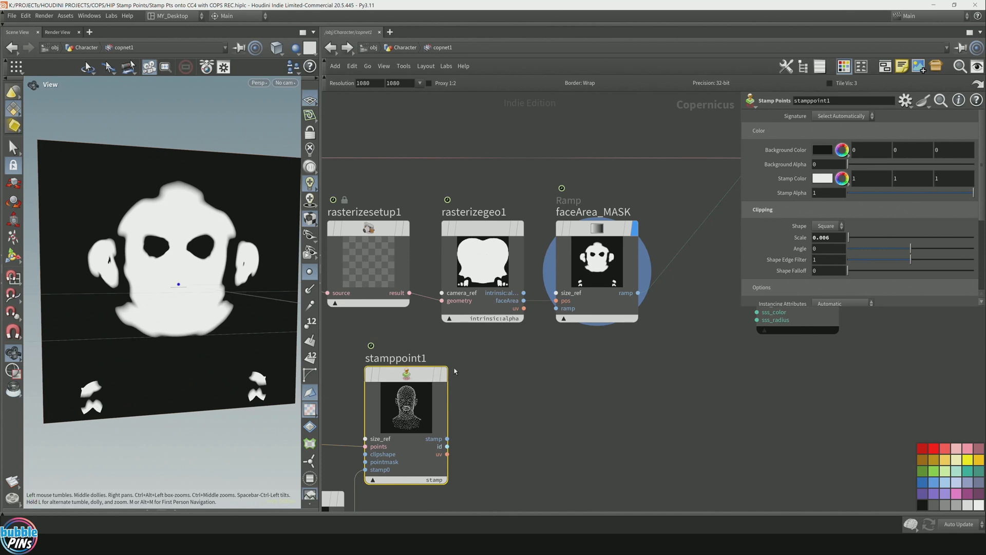
{"action": "left_click", "coordinate": [445, 377]}
{"action": "left_click_drag", "start_coordinate": [268, 300], "coordinate": [202, 263]}
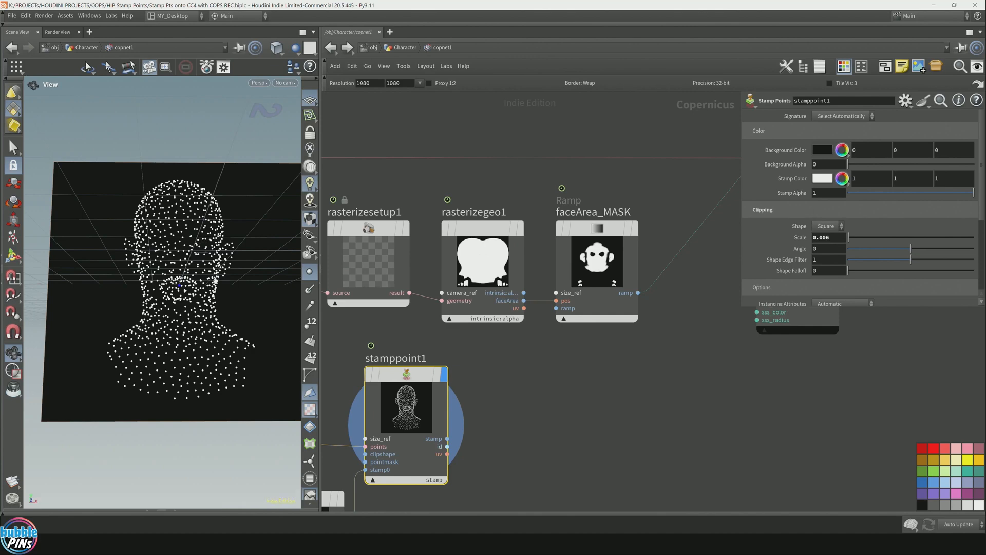
{"action": "left_click_drag", "start_coordinate": [231, 288], "coordinate": [215, 288]}
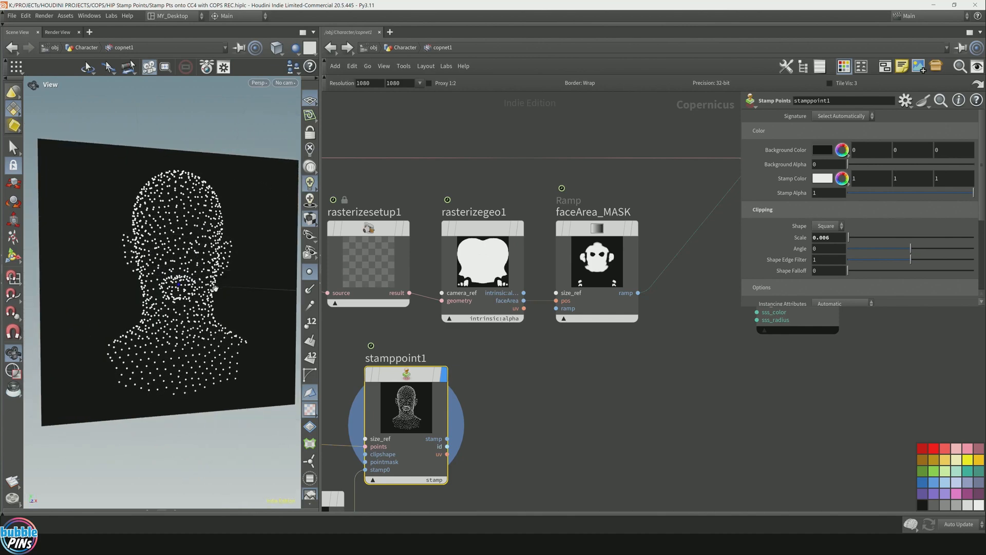
Return to the Character network and insert a second Transform node between transform3 and PTS2
{"action": "middle_click_drag", "start_coordinate": [464, 495], "coordinate": [649, 414]}
{"action": "scroll", "coordinate": [688, 383], "scroll_direction": "down", "scroll_amount": 1}
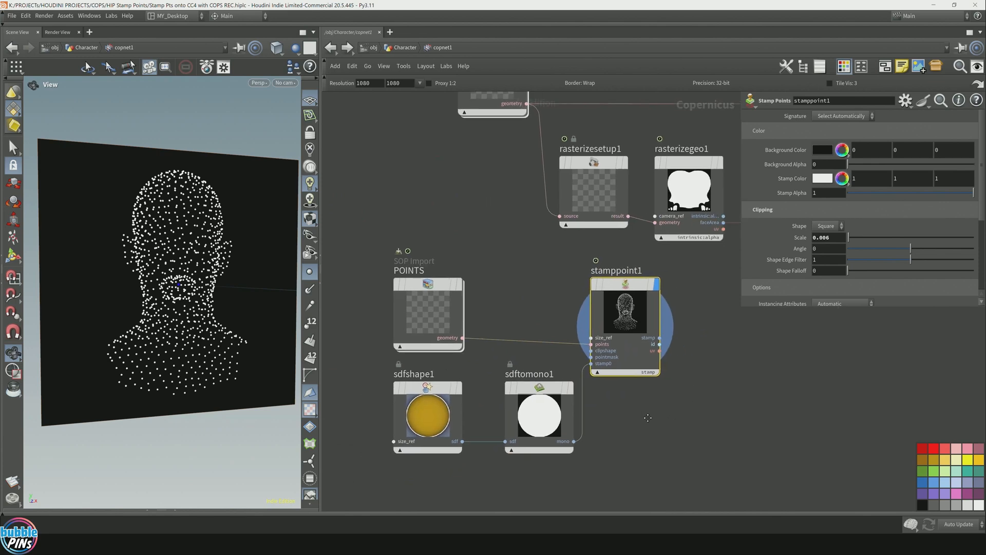
{"action": "left_click", "coordinate": [414, 49]}
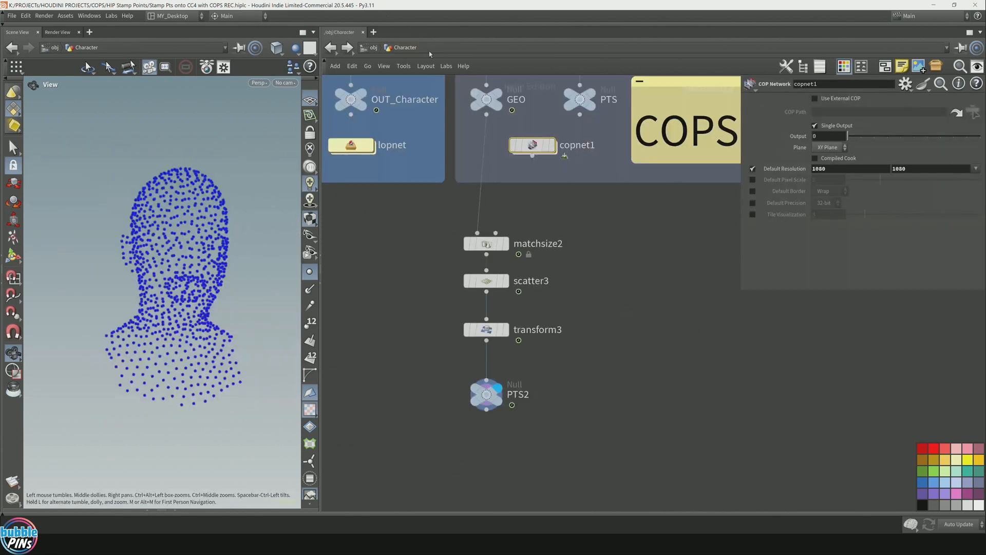
{"action": "key", "text": "Tab"}
{"action": "type", "text": "tran"}
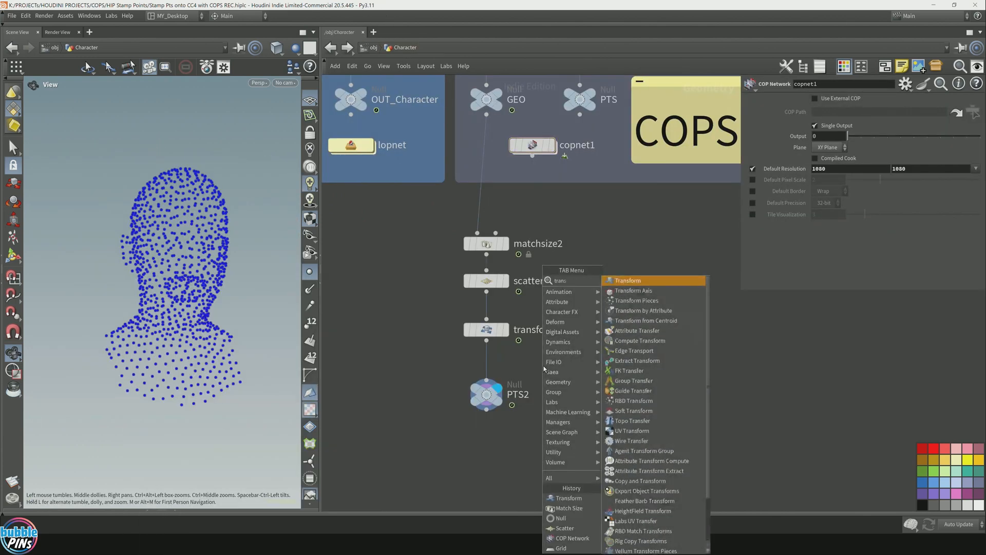
{"action": "key", "text": "Return"}
{"action": "left_click", "coordinate": [487, 373]}
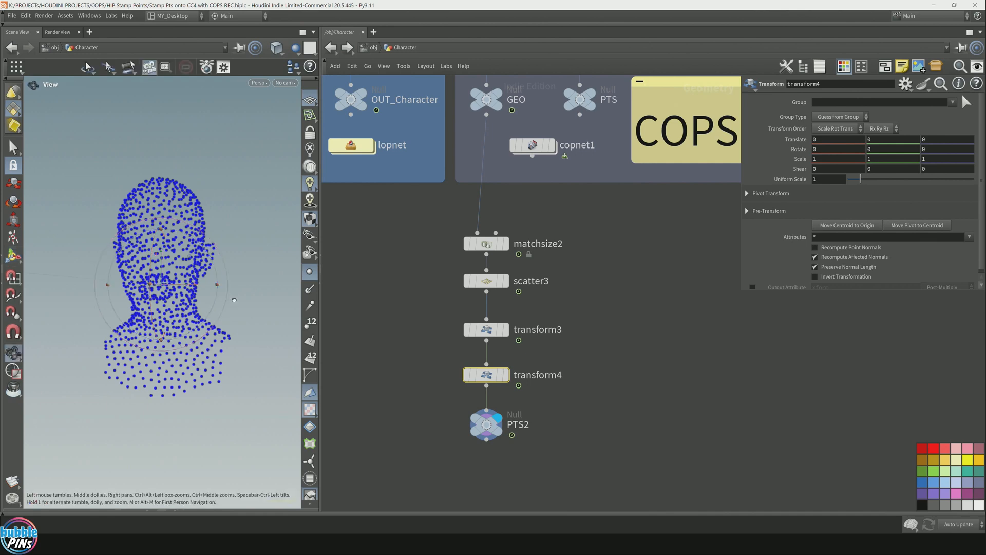
Rotate the scattered points about -94 degrees around Y with transform4 and go into copnet1 to view the stamps
{"action": "left_click_drag", "start_coordinate": [234, 300], "coordinate": [64, 348], "text": "alt"}
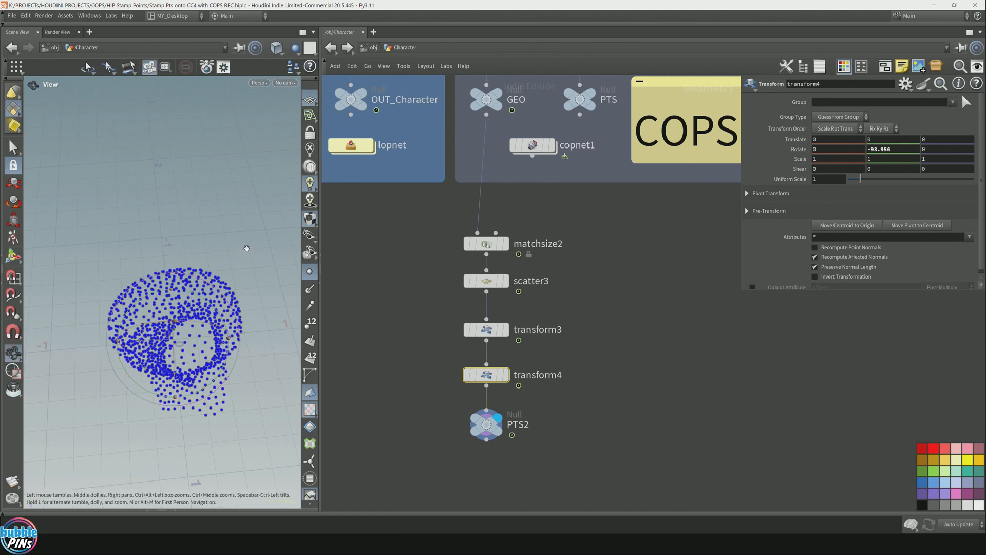
{"action": "left_click_drag", "start_coordinate": [247, 247], "coordinate": [239, 208], "text": "alt"}
{"action": "double_click", "coordinate": [531, 146]}
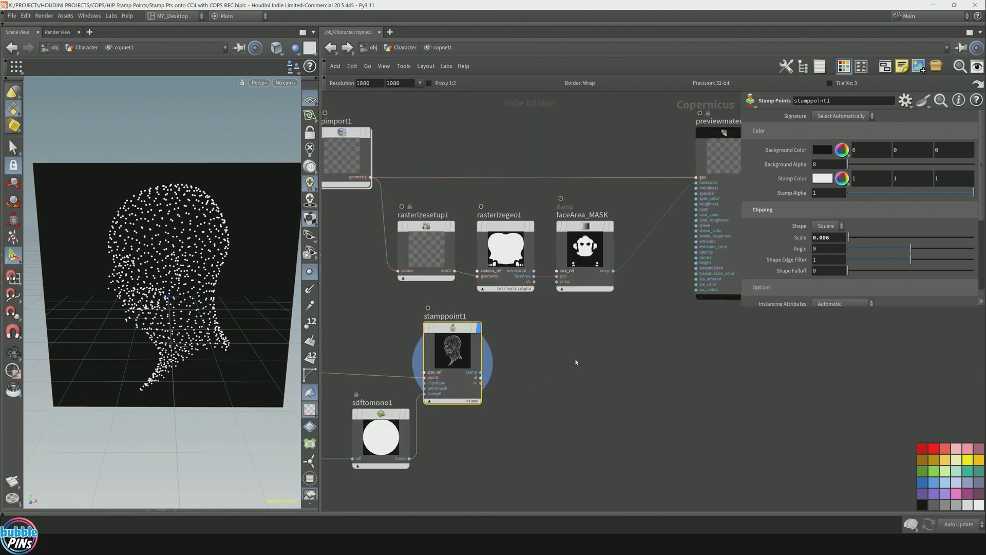
Display faceArea_MASK and switch back to stamppoint1 to compare the UV mask with the rotated head stamps
{"action": "left_click_drag", "start_coordinate": [570, 353], "coordinate": [613, 215]}
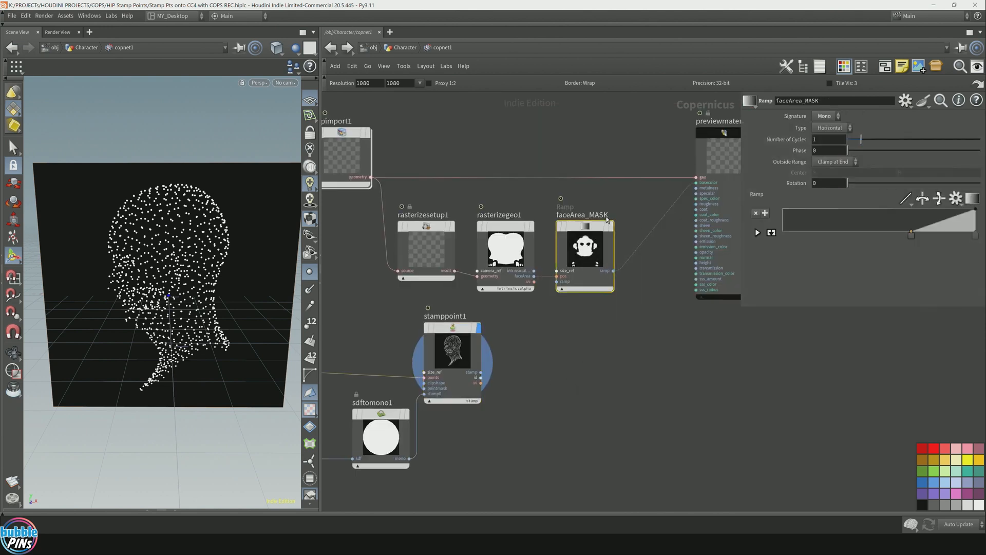
{"action": "left_click", "coordinate": [611, 226]}
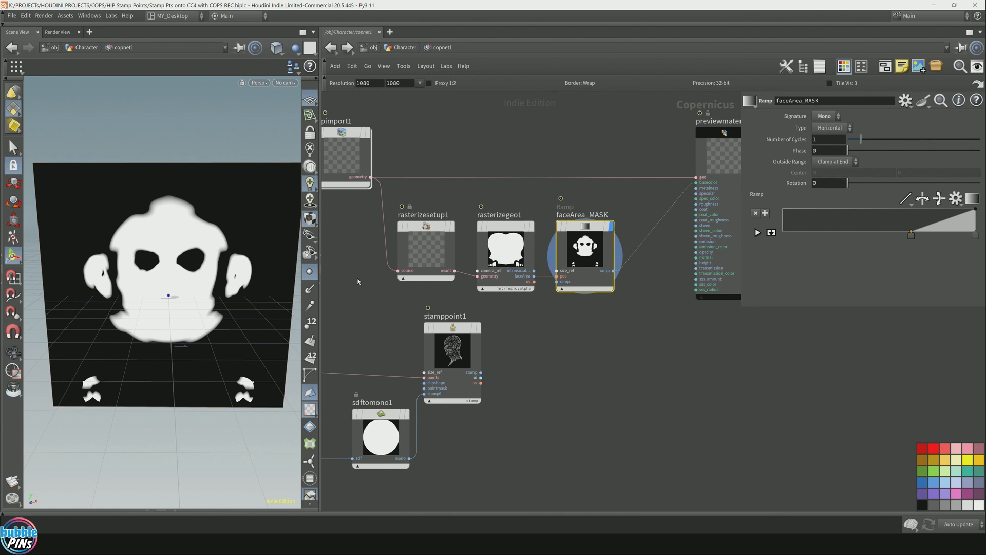
{"action": "left_click", "coordinate": [479, 327]}
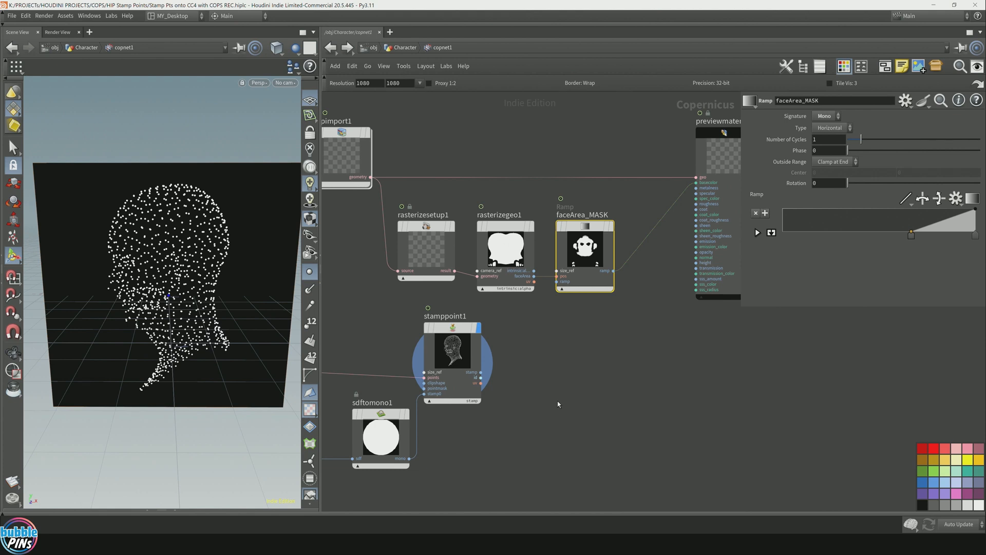
{"action": "middle_click_drag", "start_coordinate": [546, 392], "coordinate": [649, 422]}
{"action": "left_click", "coordinate": [646, 368]}
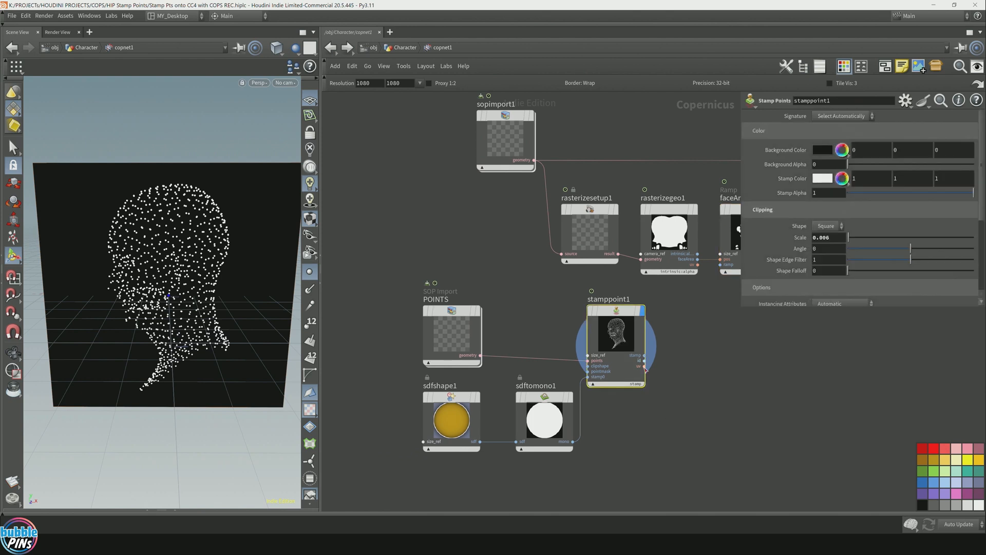
{"action": "scroll", "coordinate": [580, 368], "scroll_direction": "up", "scroll_amount": 3}
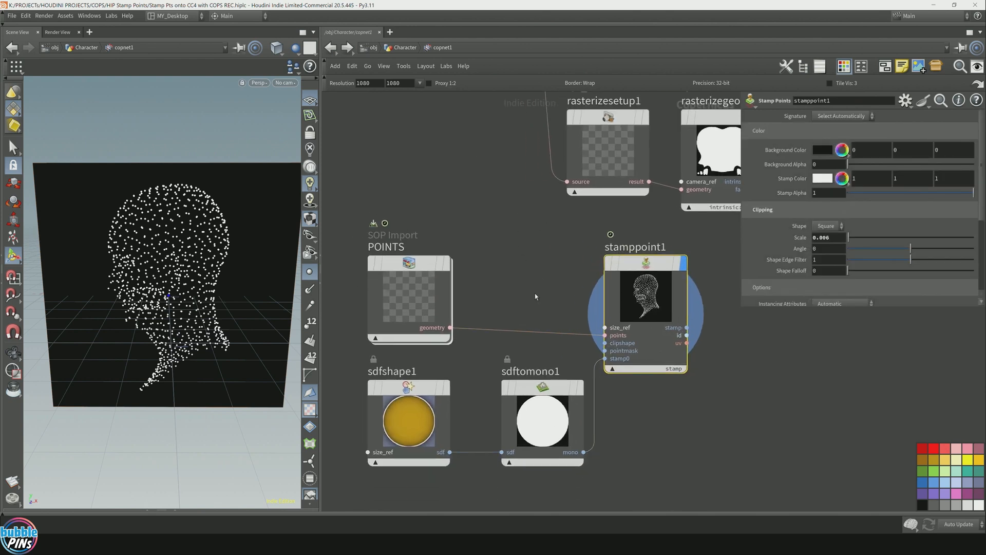
Return to the Character network, select the matchsize2-to-PTS2 chain, and display grid1 to examine the grid and its settings
{"action": "left_click", "coordinate": [406, 48]}
{"action": "left_click_drag", "start_coordinate": [430, 207], "coordinate": [573, 475]}
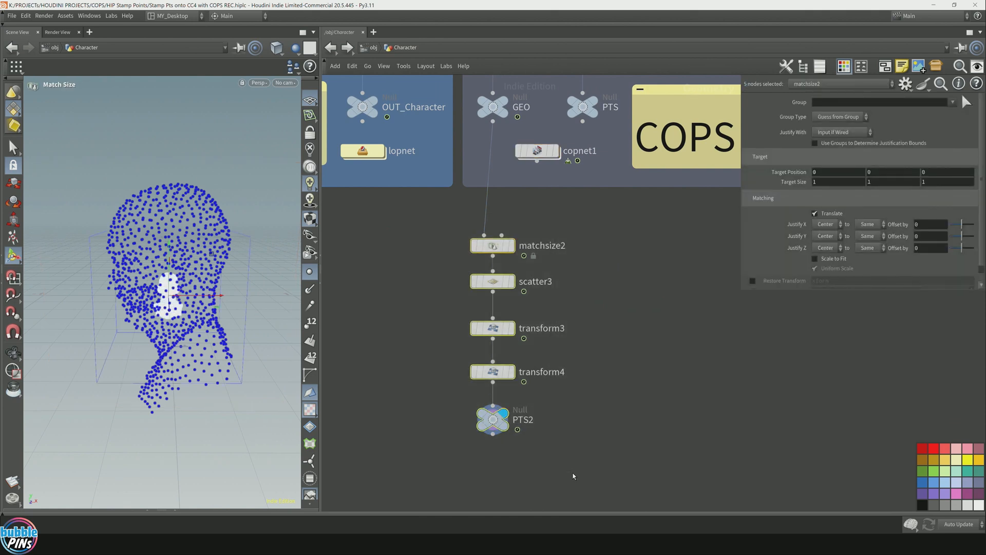
{"action": "scroll", "coordinate": [573, 474], "scroll_direction": "down", "scroll_amount": 4}
{"action": "middle_click_drag", "start_coordinate": [648, 117], "coordinate": [635, 330]}
{"action": "middle_click_drag", "start_coordinate": [627, 204], "coordinate": [625, 257]}
{"action": "scroll", "coordinate": [593, 226], "scroll_direction": "up", "scroll_amount": 5}
{"action": "left_click_drag", "start_coordinate": [585, 233], "coordinate": [498, 291]}
{"action": "left_click", "coordinate": [534, 270]}
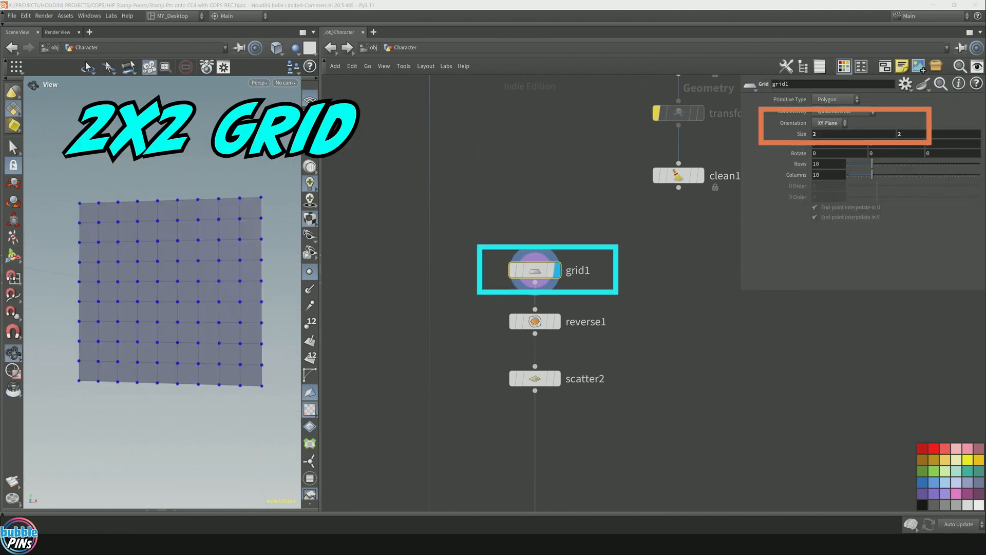
{"action": "left_click_drag", "start_coordinate": [208, 301], "coordinate": [228, 349]}
{"action": "scroll", "coordinate": [229, 350], "scroll_direction": "down", "scroll_amount": 2}
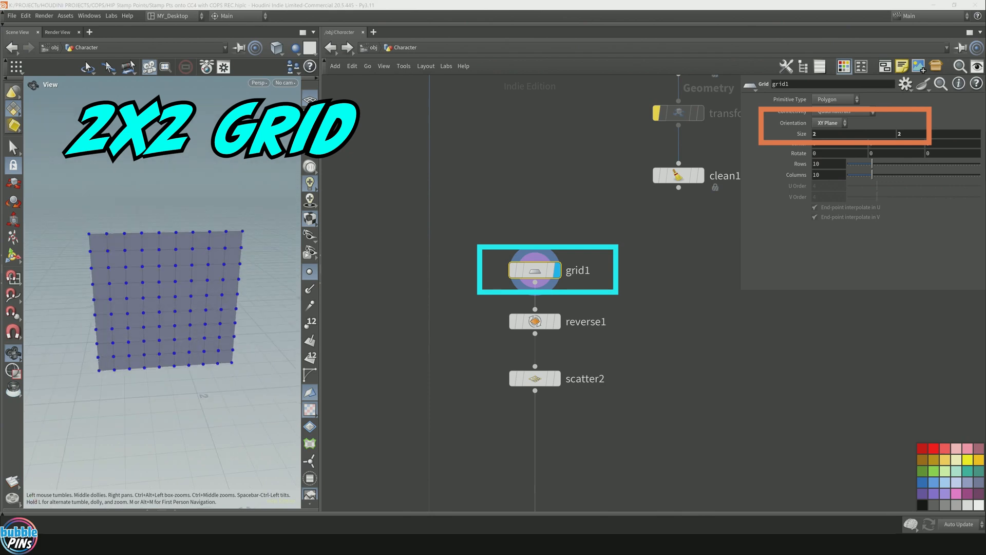
Display reverse1 and scatter2 in turn to examine the reversed grid and the points scattered on it
{"action": "left_click_drag", "start_coordinate": [474, 311], "coordinate": [628, 352]}
{"action": "left_click", "coordinate": [557, 322]}
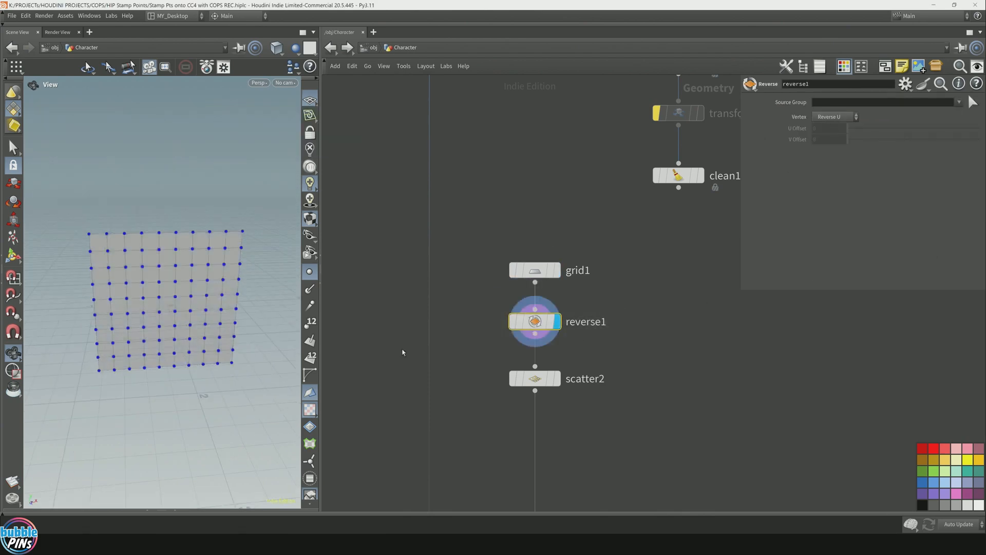
{"action": "left_click_drag", "start_coordinate": [198, 345], "coordinate": [208, 285]}
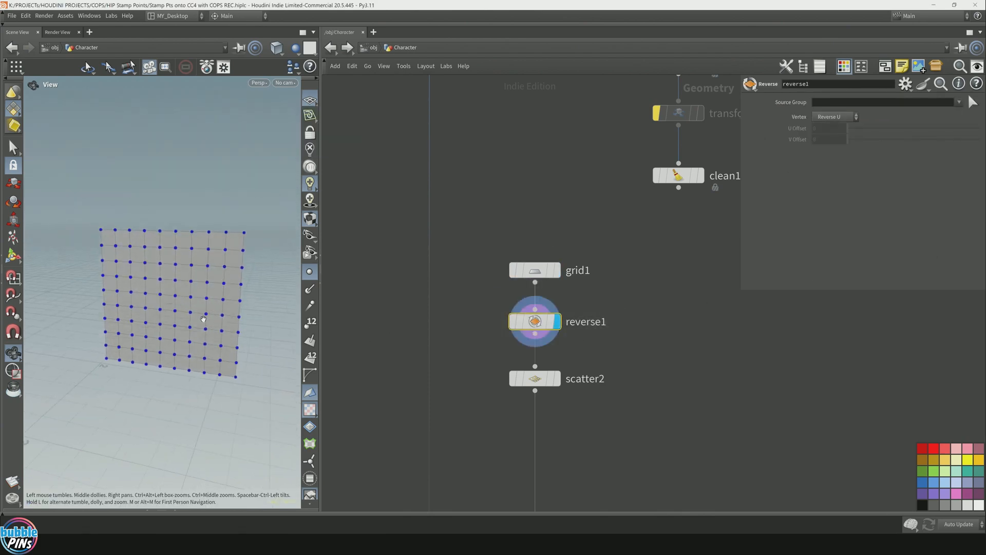
{"action": "left_click", "coordinate": [535, 379]}
{"action": "left_click", "coordinate": [557, 378]}
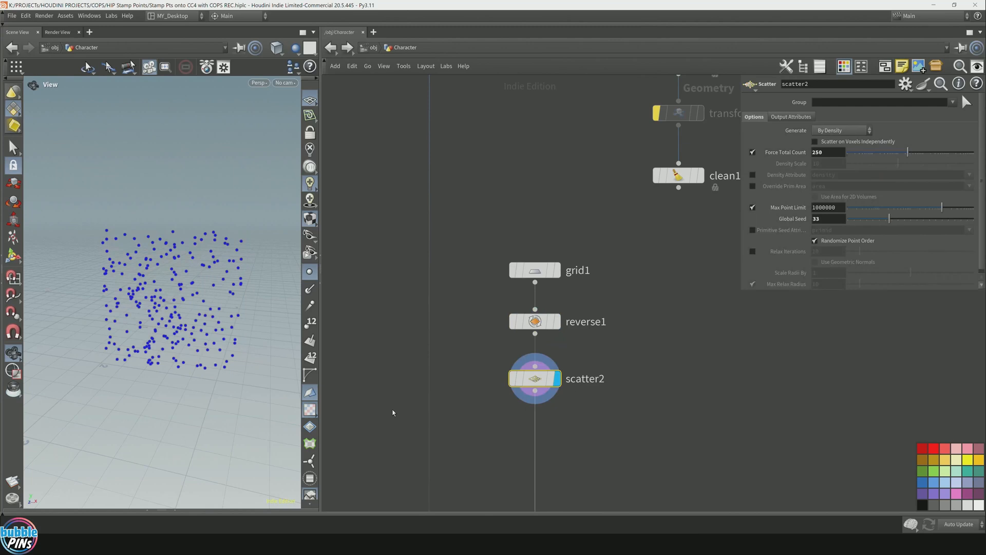
Open a separate preview window for scatter2, dismiss the display options, and move the preview clear of the network
{"action": "right_click", "coordinate": [539, 375]}
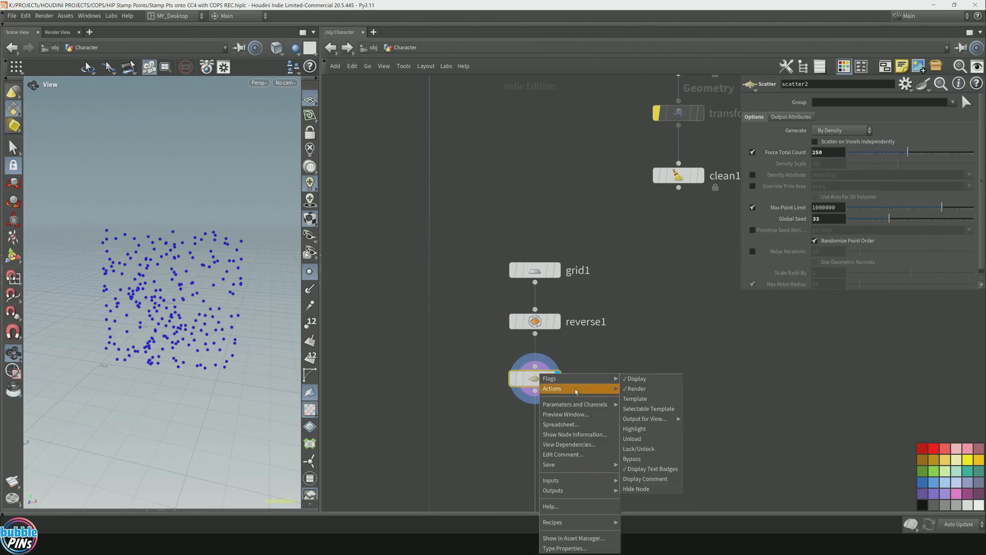
{"action": "left_click", "coordinate": [661, 405]}
{"action": "key", "text": "d"}
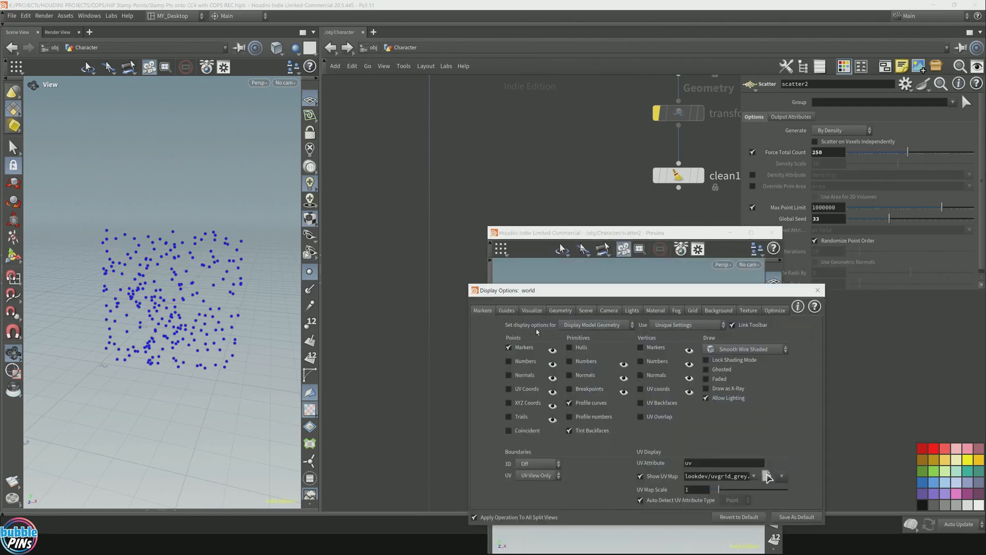
{"action": "left_click", "coordinate": [818, 290]}
{"action": "left_click_drag", "start_coordinate": [645, 234], "coordinate": [837, 214]}
Display the PTS2 null and switch to the PTS null to compare the head-shaped points with the grid points
{"action": "middle_click_drag", "start_coordinate": [625, 412], "coordinate": [605, 105]}
{"action": "middle_click_drag", "start_coordinate": [534, 463], "coordinate": [568, 126]}
{"action": "left_click", "coordinate": [550, 219]}
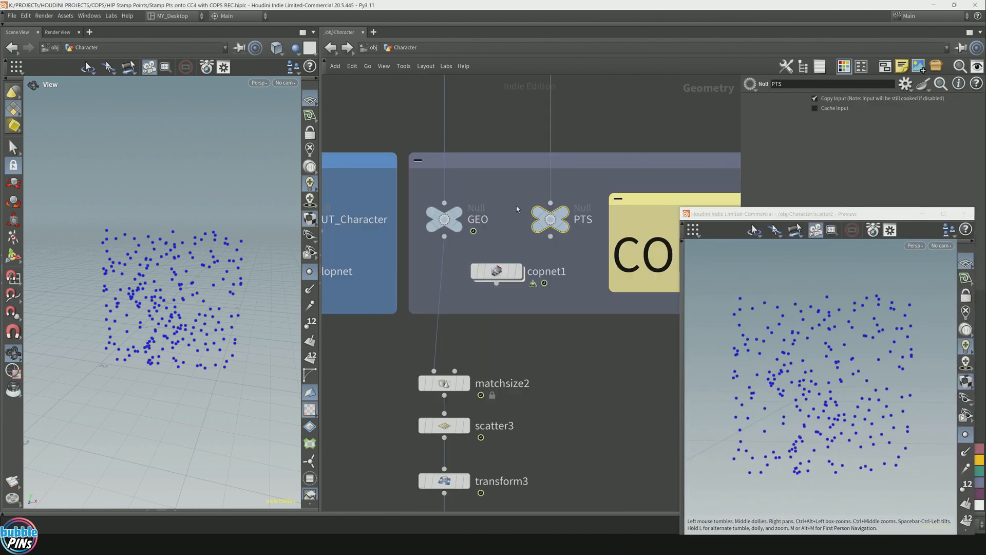
{"action": "left_click_drag", "start_coordinate": [515, 193], "coordinate": [607, 266]}
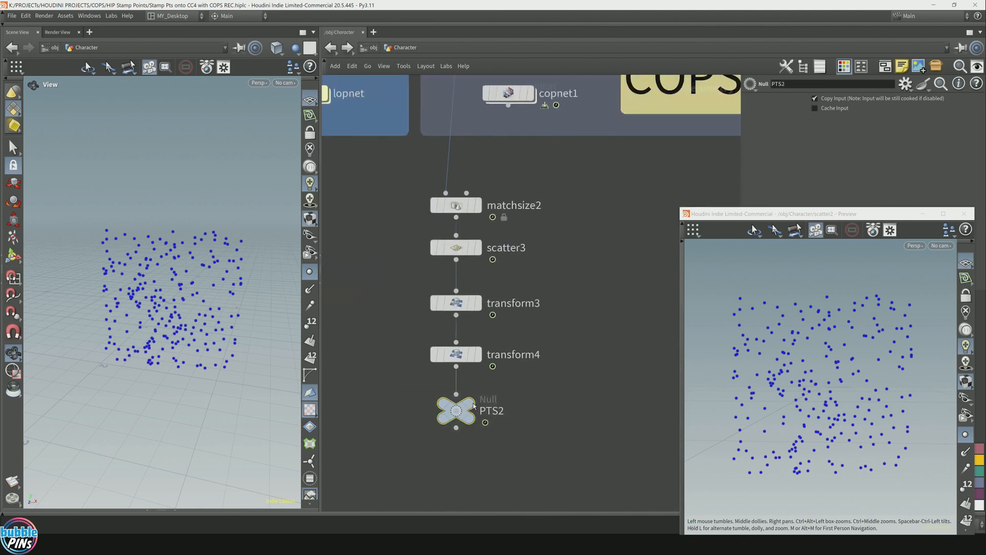
{"action": "left_click", "coordinate": [473, 406]}
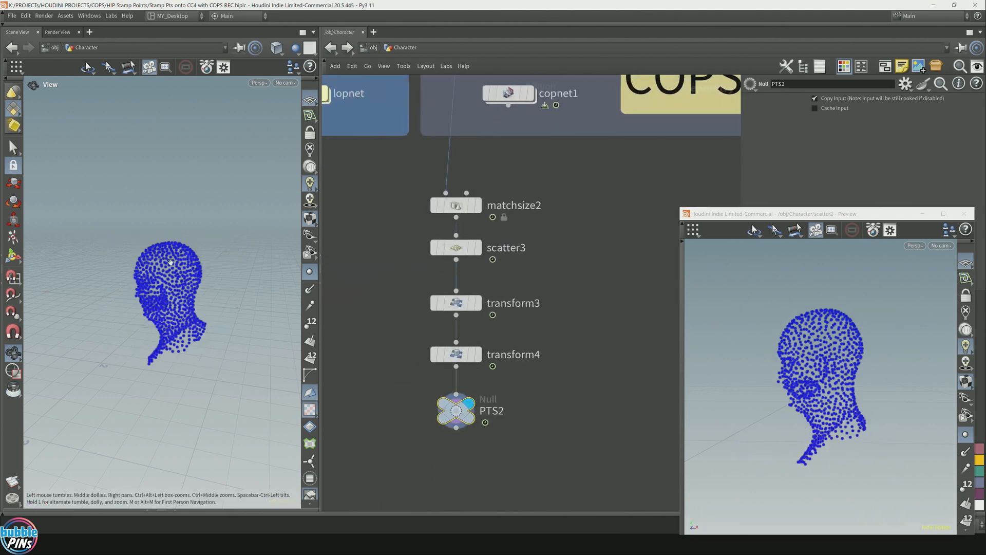
{"action": "middle_click_drag", "start_coordinate": [568, 246], "coordinate": [577, 401]}
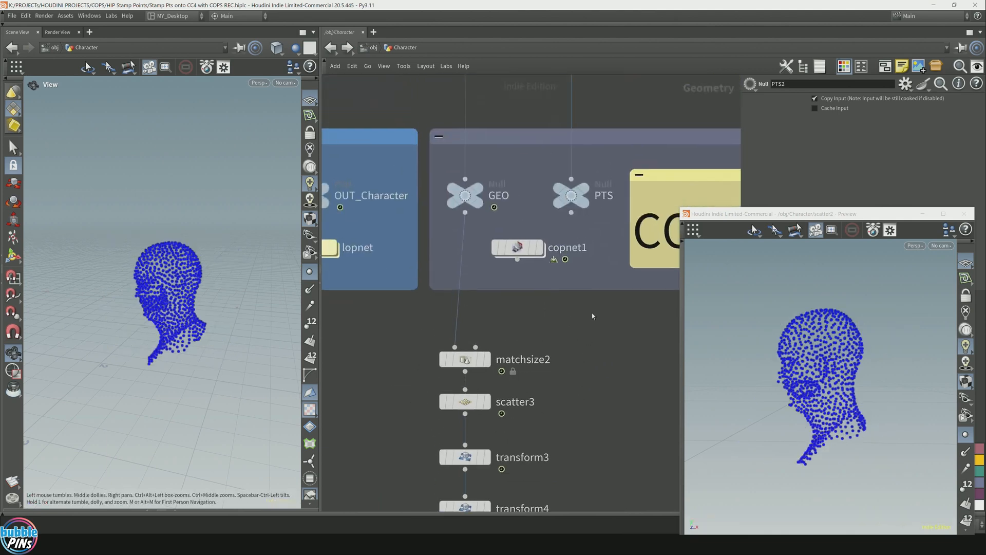
{"action": "left_click", "coordinate": [583, 189]}
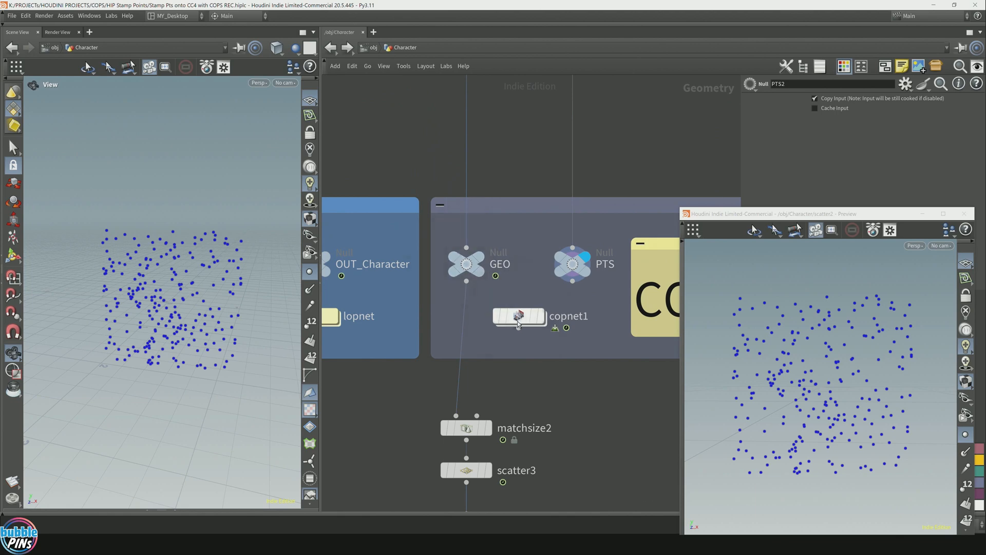
Go into copnet1 and set the POINTS import's SOP path to /obj/Character/PTS
{"action": "double_click", "coordinate": [516, 247]}
{"action": "left_click", "coordinate": [411, 277]}
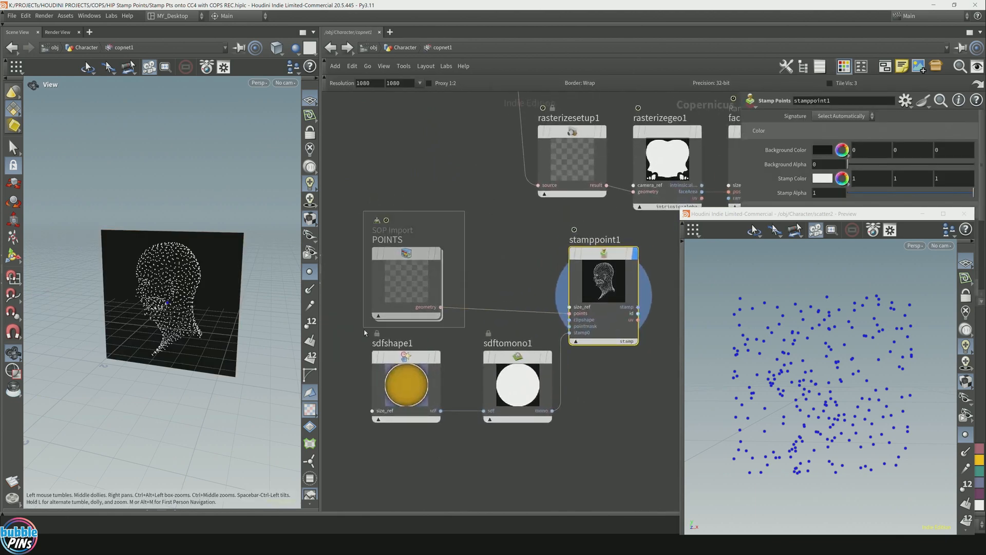
{"action": "left_click", "coordinate": [869, 130]}
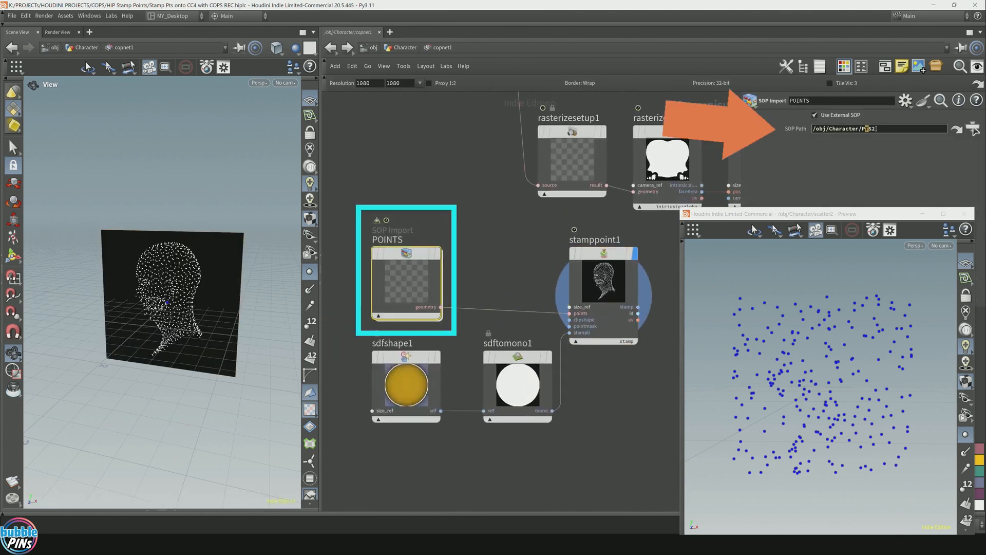
{"action": "key", "text": "BackSpace"}
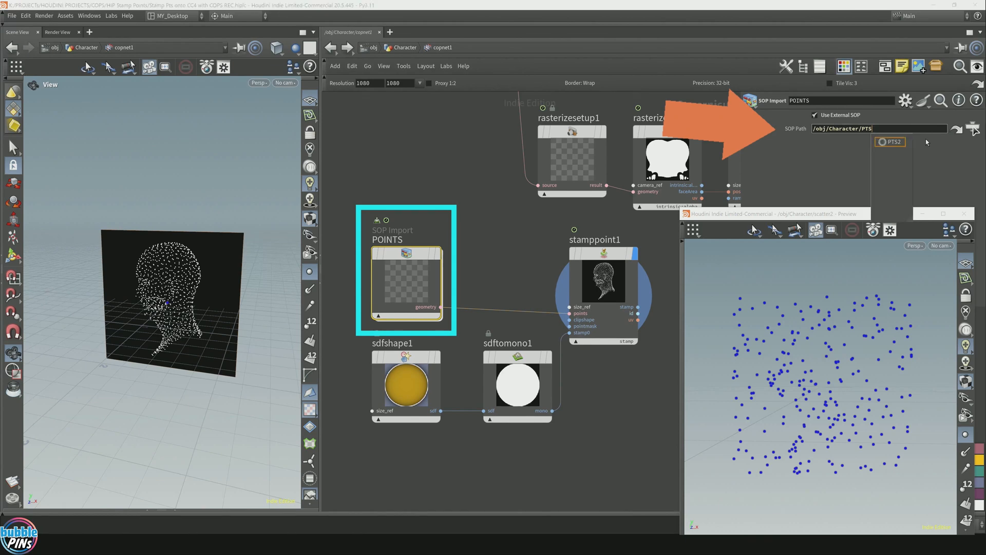
{"action": "key", "text": "Return"}
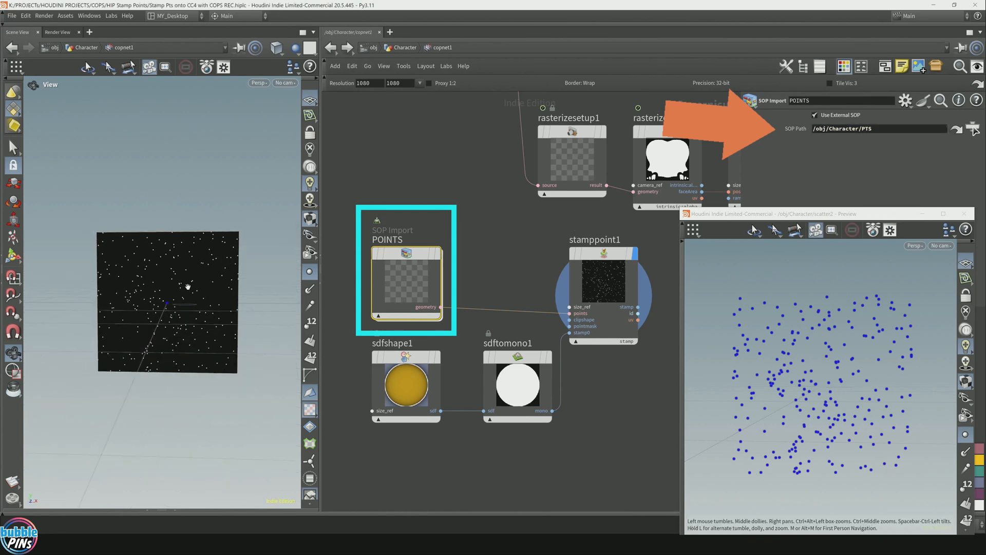
Compare the points in the scatter2 preview window with the stamped points shown on the UV square in the main viewport
{"action": "scroll", "coordinate": [187, 282], "scroll_direction": "up", "scroll_amount": 5}
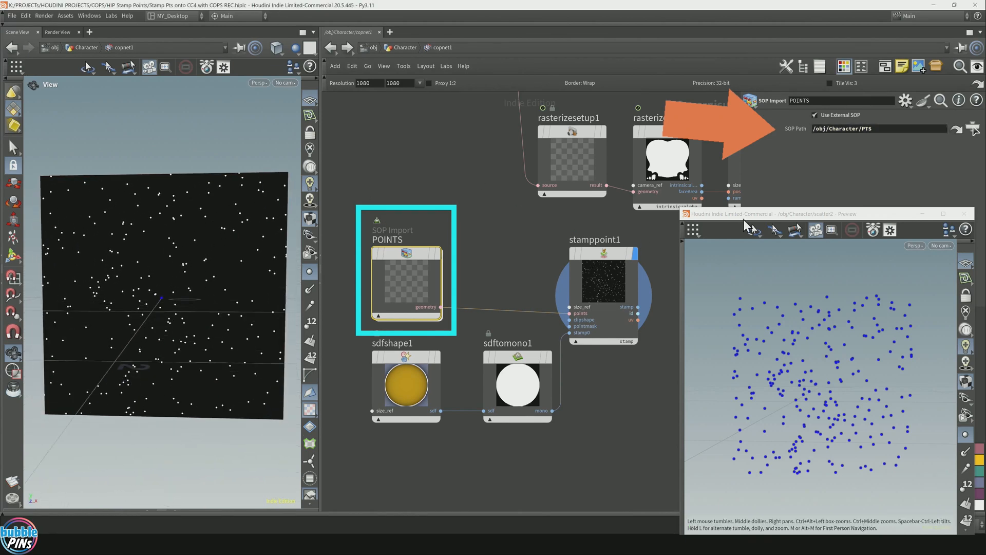
{"action": "left_click_drag", "start_coordinate": [752, 216], "coordinate": [378, 143]}
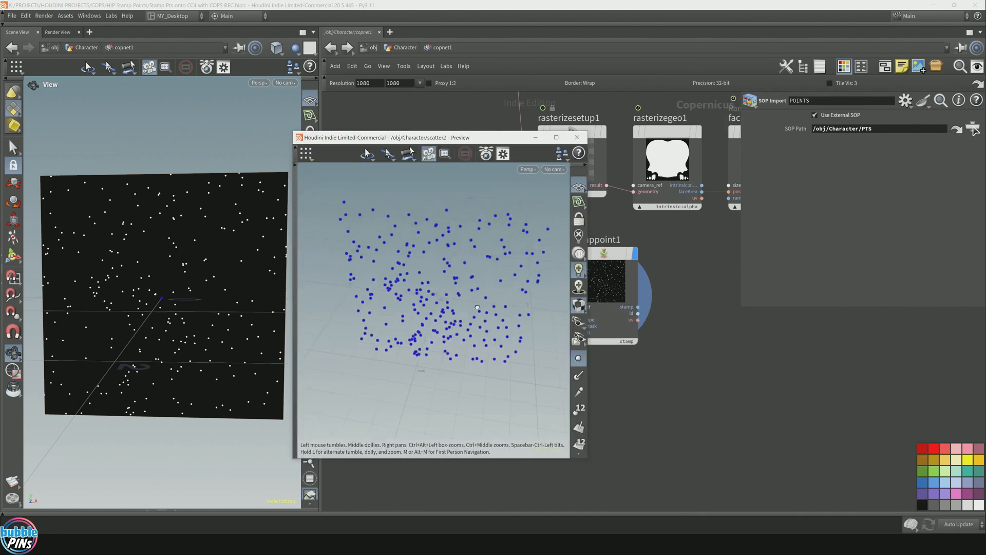
{"action": "mouse_move", "coordinate": [477, 308]}
{"action": "left_mouse_down"}
{"action": "mouse_move", "coordinate": [518, 302]}
{"action": "mouse_move", "coordinate": [480, 308]}
{"action": "left_mouse_up"}
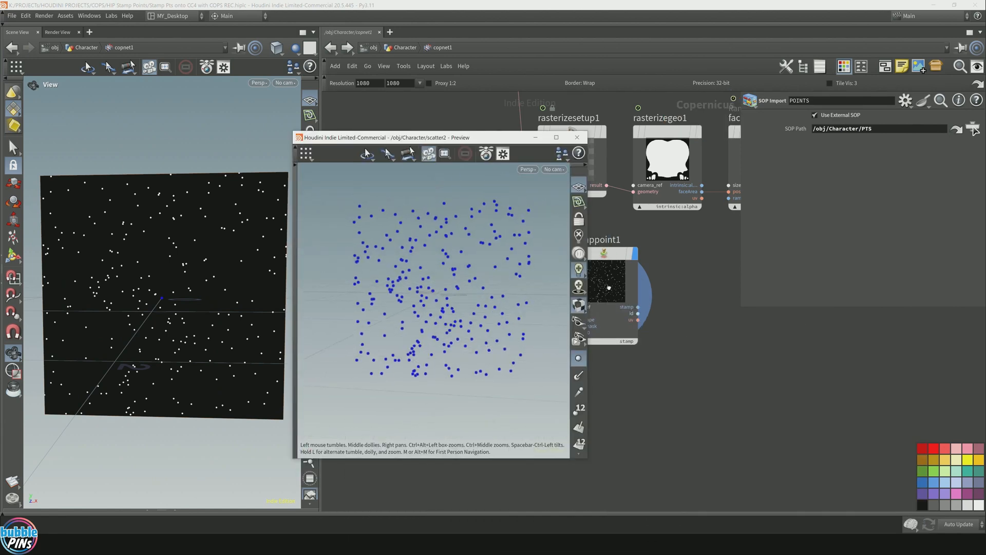
{"action": "left_click_drag", "start_coordinate": [609, 288], "coordinate": [613, 287]}
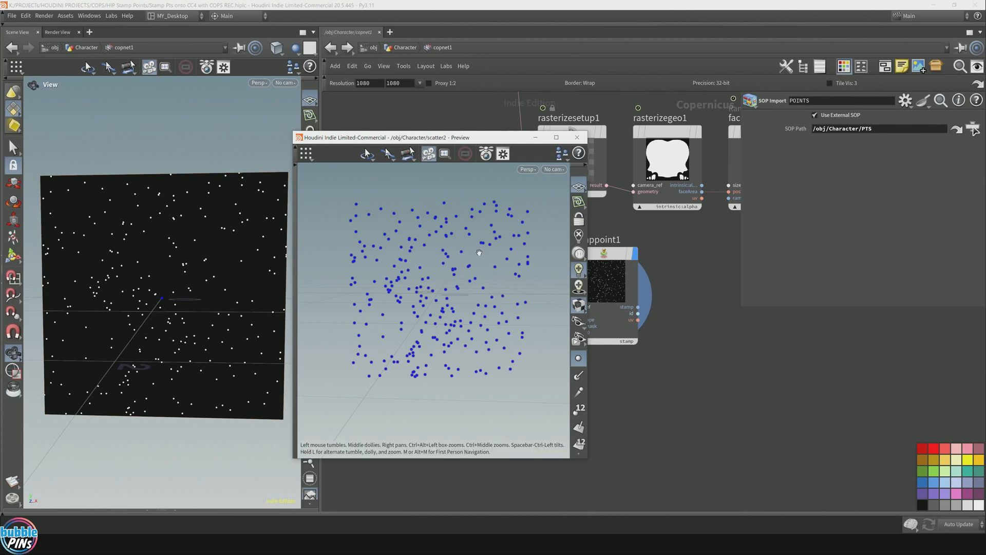
{"action": "left_click_drag", "start_coordinate": [430, 138], "coordinate": [443, 164]}
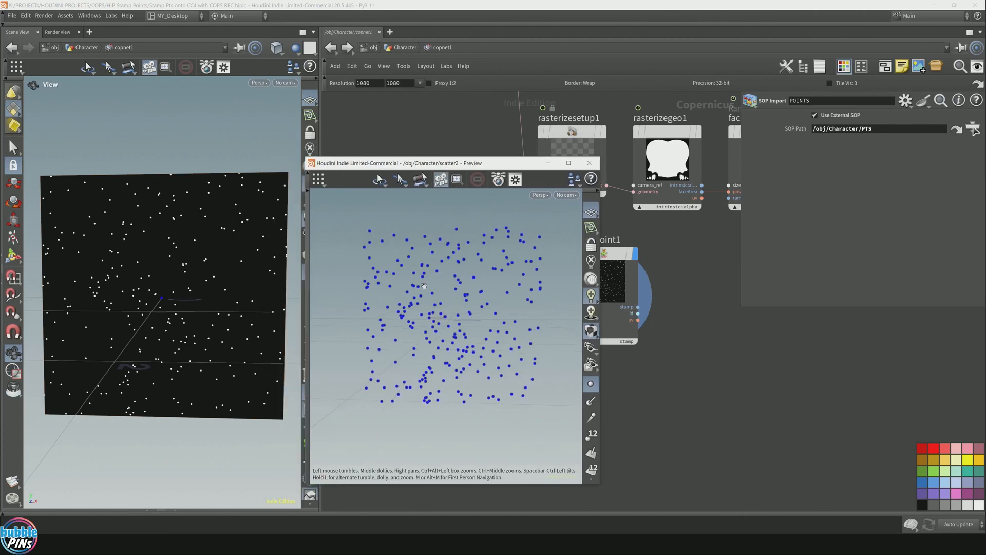
{"action": "left_click_drag", "start_coordinate": [508, 165], "coordinate": [499, 136]}
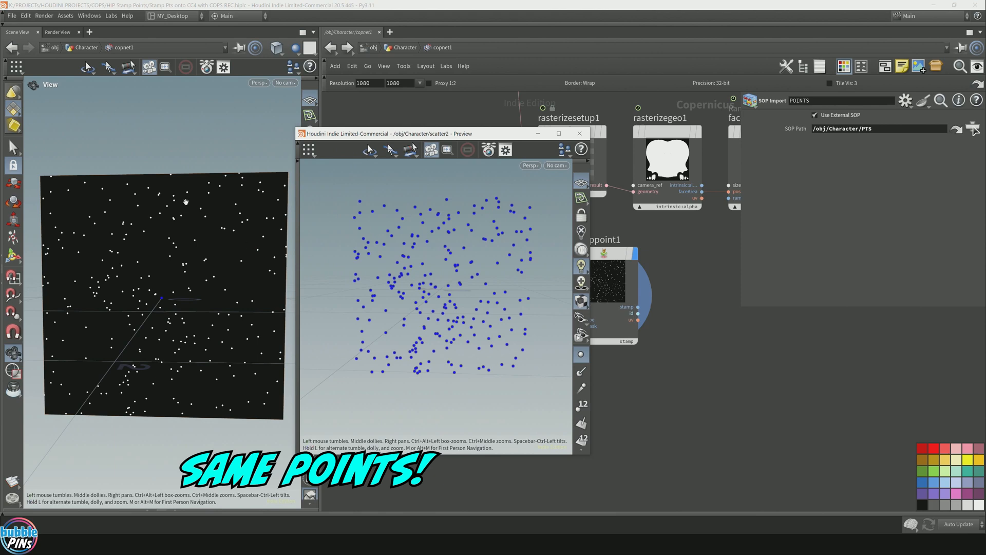
{"action": "left_click_drag", "start_coordinate": [412, 135], "coordinate": [191, 394]}
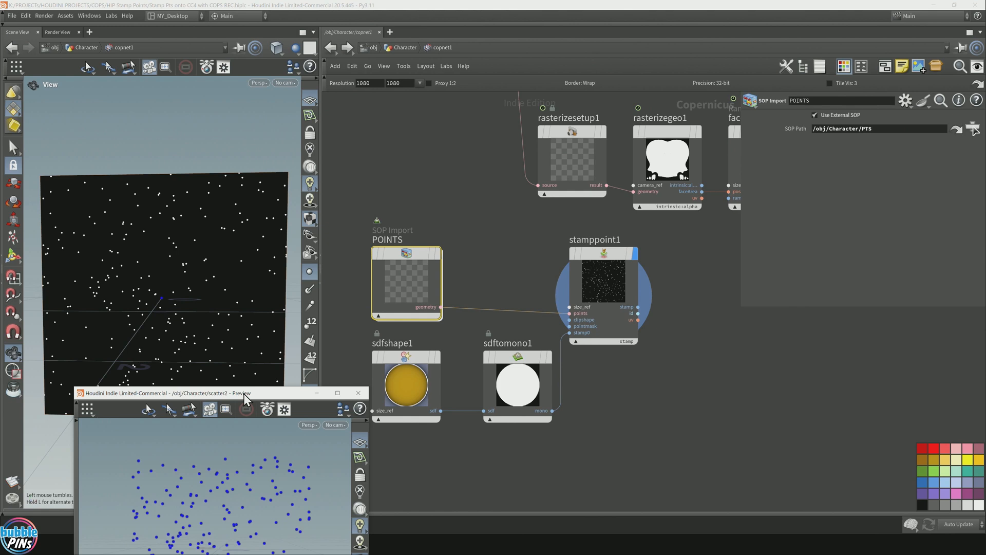
{"action": "left_click_drag", "start_coordinate": [244, 393], "coordinate": [465, 142]}
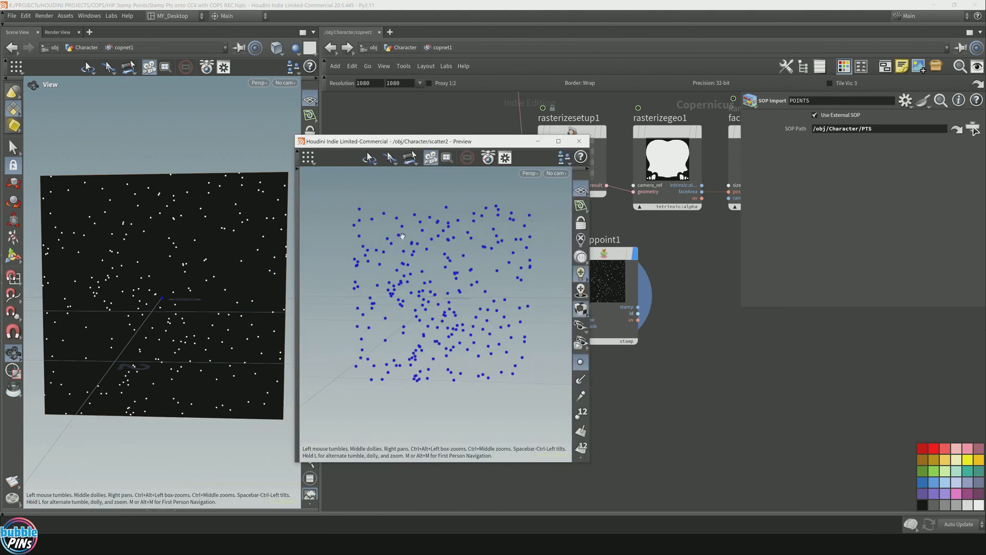
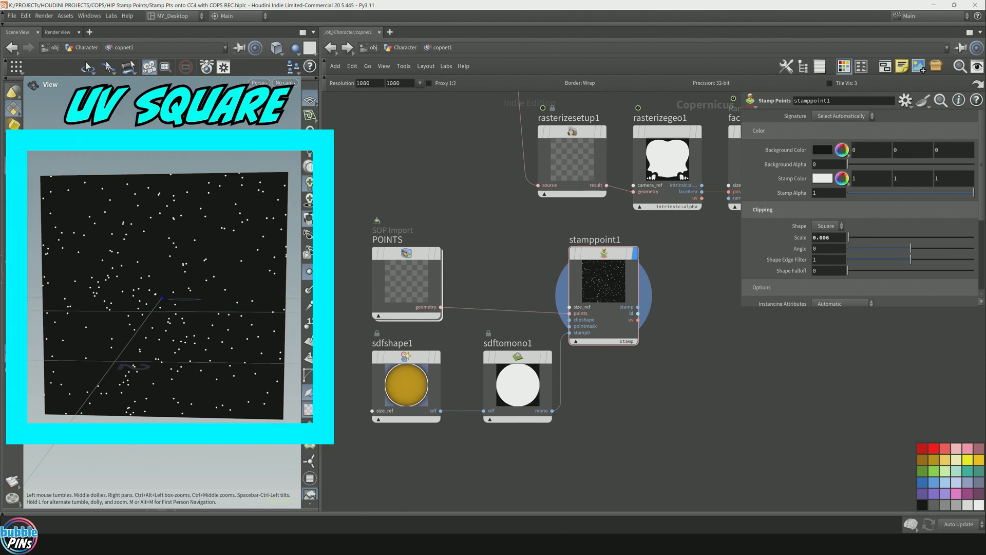
Display the faceArea_MASK output in the viewport and switch the display back to stamppoint1 to compare the two
{"action": "middle_click_drag", "start_coordinate": [664, 264], "coordinate": [550, 318]}
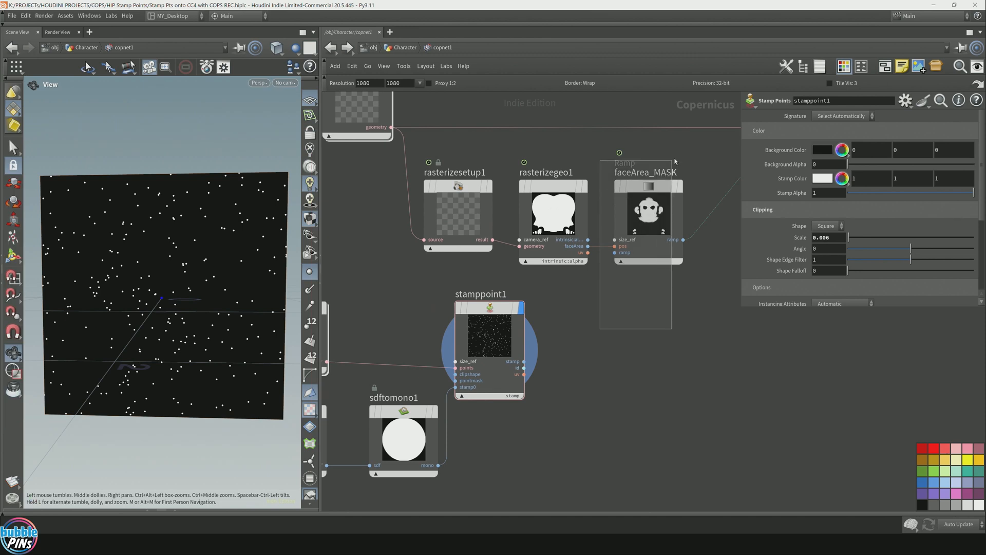
{"action": "left_click", "coordinate": [680, 180]}
{"action": "left_click", "coordinate": [680, 186]}
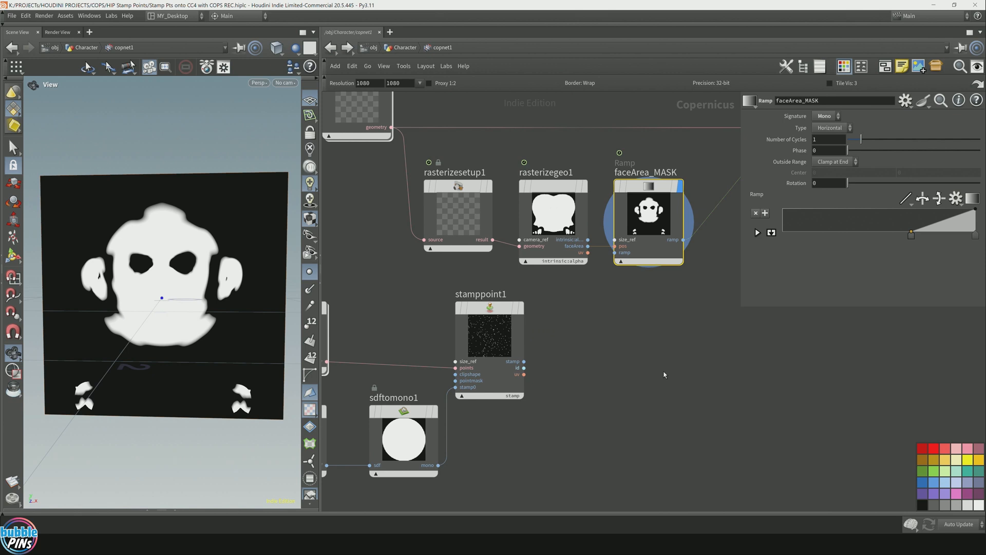
{"action": "left_click", "coordinate": [521, 309]}
{"action": "scroll", "coordinate": [608, 360], "scroll_direction": "down", "scroll_amount": 3}
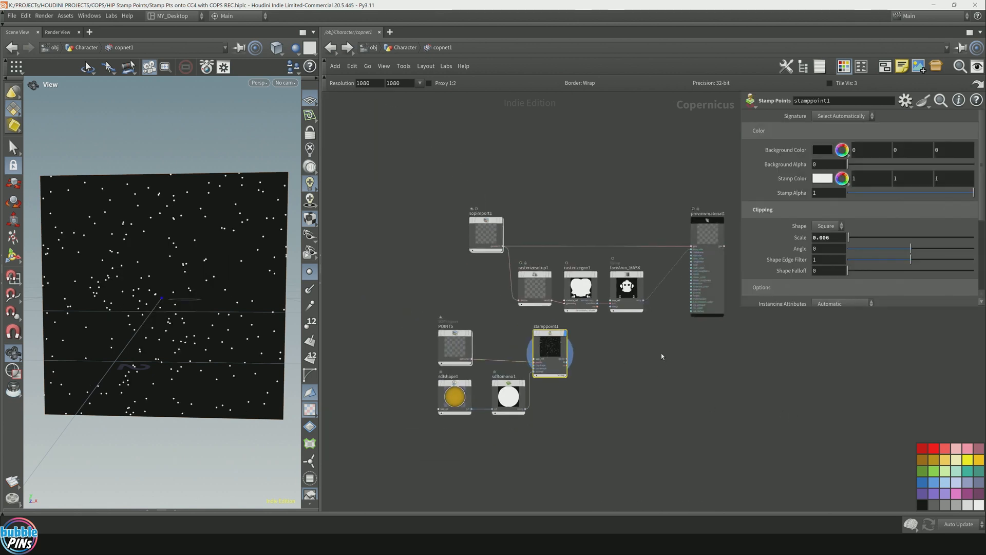
Make room in the network by moving previewmaterial1 and stamppoint1 further right, away from the mask branch
{"action": "middle_click_drag", "start_coordinate": [662, 355], "coordinate": [585, 352]}
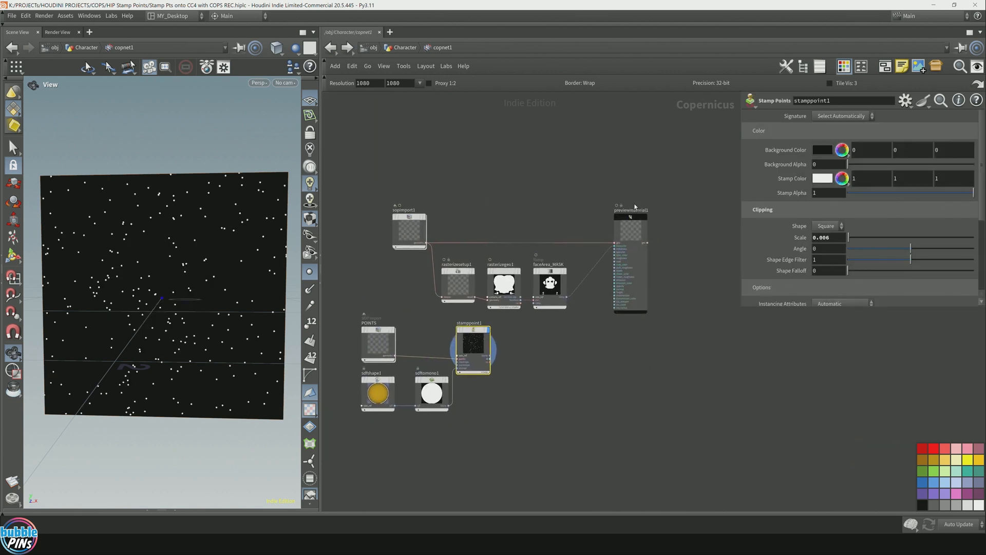
{"action": "left_click_drag", "start_coordinate": [635, 211], "coordinate": [687, 211]}
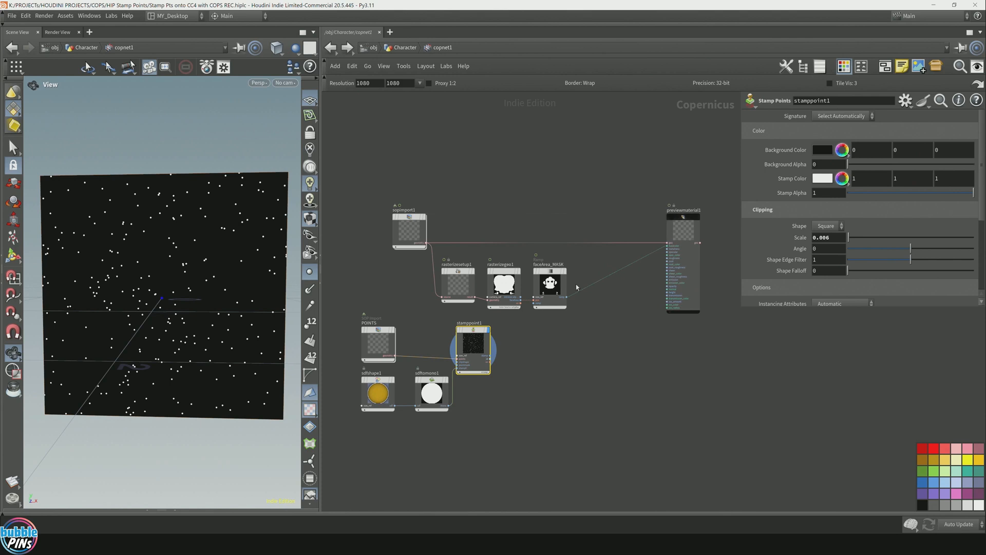
{"action": "scroll", "coordinate": [545, 339], "scroll_direction": "up", "scroll_amount": 3}
{"action": "left_click_drag", "start_coordinate": [410, 323], "coordinate": [642, 314]}
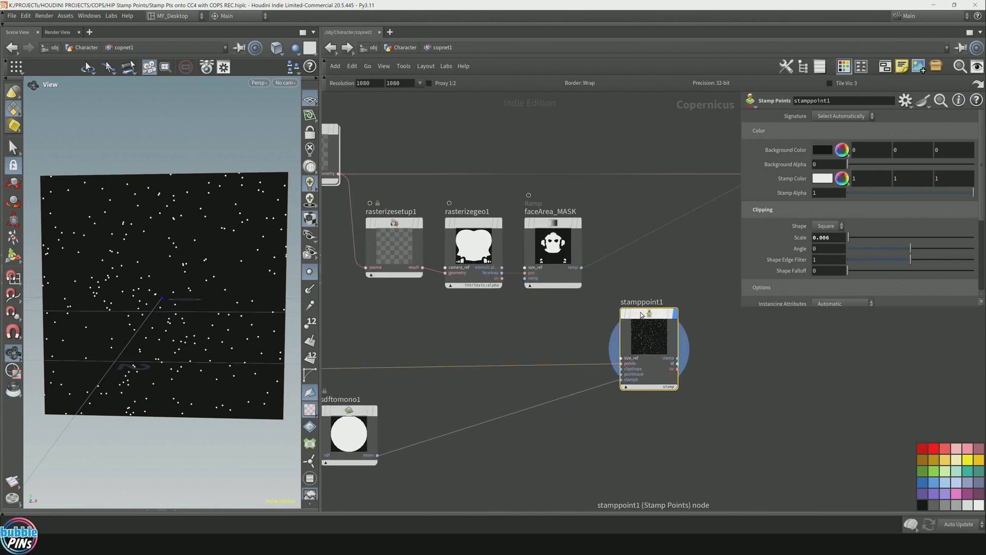
Move the POINTS, sdfshape1 and sdftomono1 nodes together beneath the mask branch and align stamppoint1 beside them
{"action": "middle_click_drag", "start_coordinate": [388, 333], "coordinate": [444, 309]}
{"action": "scroll", "coordinate": [414, 302], "scroll_direction": "down", "scroll_amount": 2}
{"action": "left_click_drag", "start_coordinate": [356, 277], "coordinate": [466, 470]}
{"action": "left_click_drag", "start_coordinate": [360, 317], "coordinate": [557, 316]}
{"action": "middle_click_drag", "start_coordinate": [632, 317], "coordinate": [565, 314]}
{"action": "left_click", "coordinate": [564, 315]}
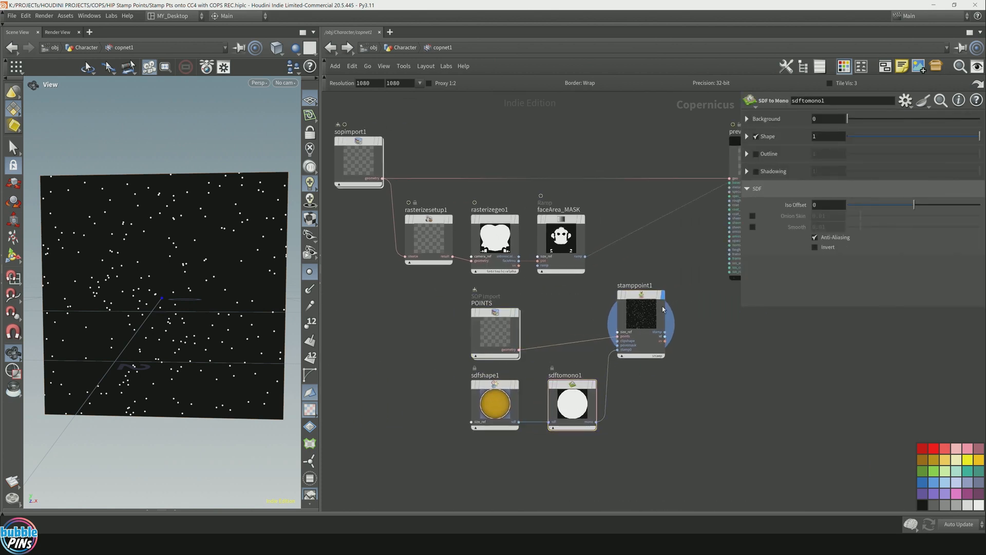
{"action": "mouse_move", "coordinate": [644, 302]}
{"action": "left_mouse_down"}
{"action": "mouse_move", "coordinate": [662, 316]}
{"action": "mouse_move", "coordinate": [646, 319]}
{"action": "left_mouse_up"}
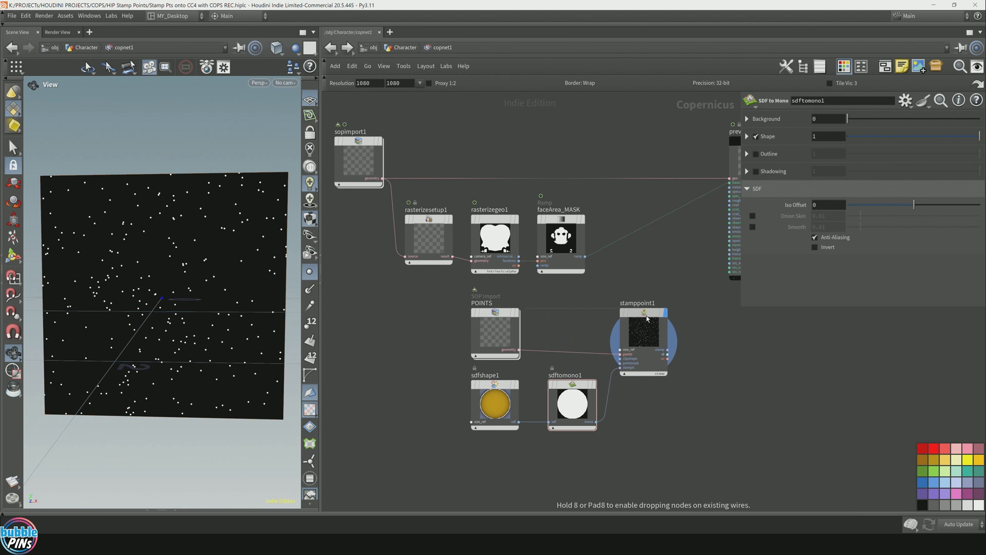
{"action": "scroll", "coordinate": [646, 319], "scroll_direction": "up", "scroll_amount": 2}
{"action": "middle_click_drag", "start_coordinate": [647, 319], "coordinate": [575, 310]}
{"action": "left_click_drag", "start_coordinate": [575, 310], "coordinate": [563, 305]}
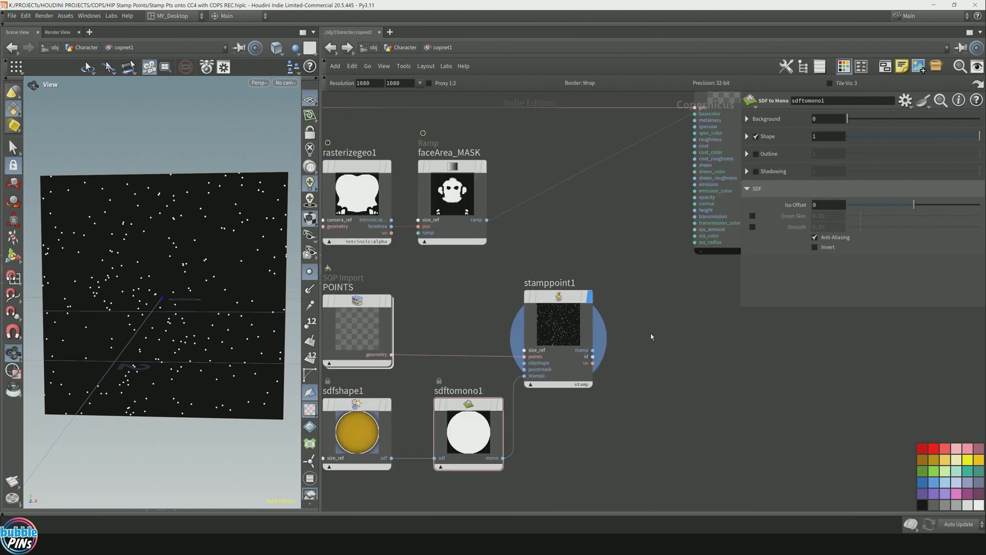
Connect the stamp output of stamppoint1 to the basecolor input of previewmaterial1
{"action": "middle_click_drag", "start_coordinate": [652, 337], "coordinate": [632, 336]}
{"action": "scroll", "coordinate": [637, 336], "scroll_direction": "down", "scroll_amount": 2}
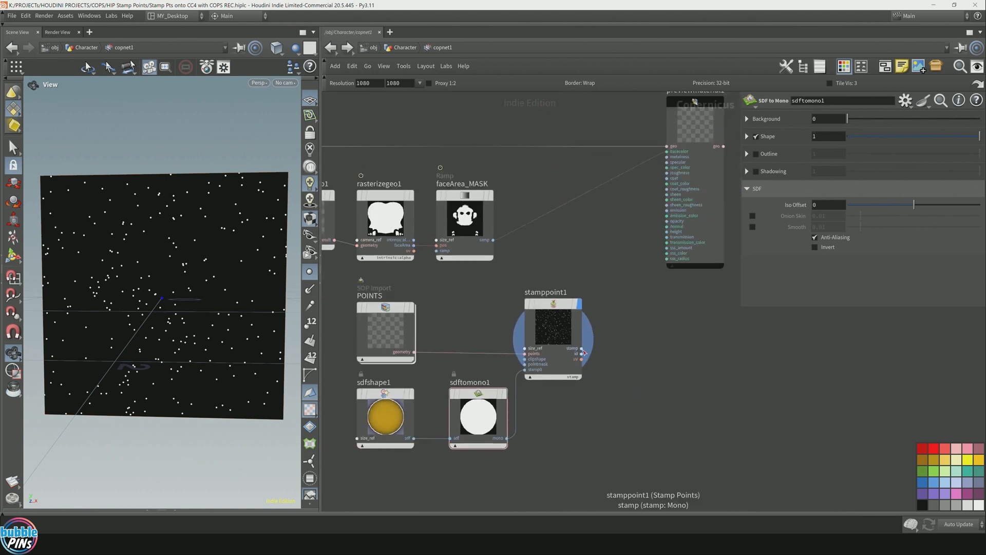
{"action": "left_click", "coordinate": [582, 348]}
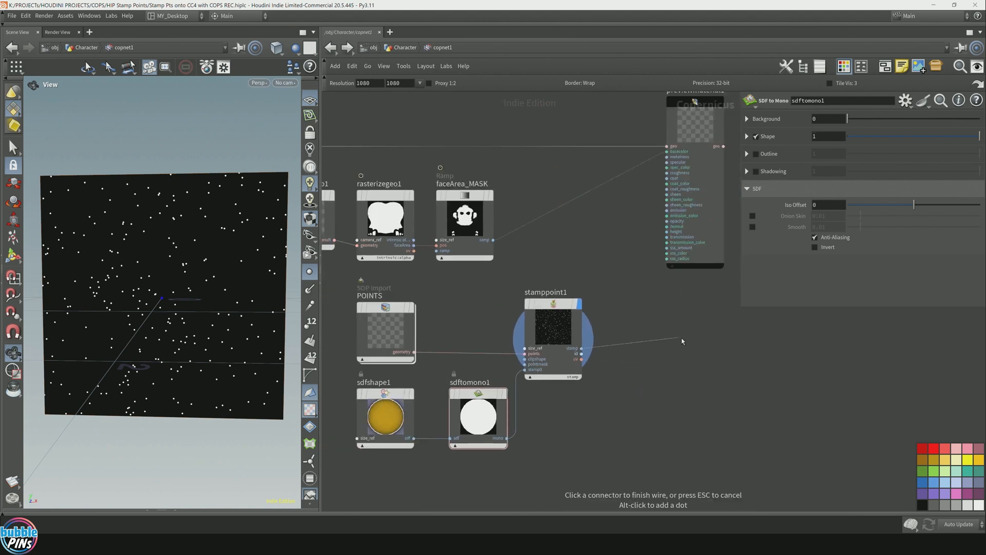
{"action": "left_click", "coordinate": [668, 152]}
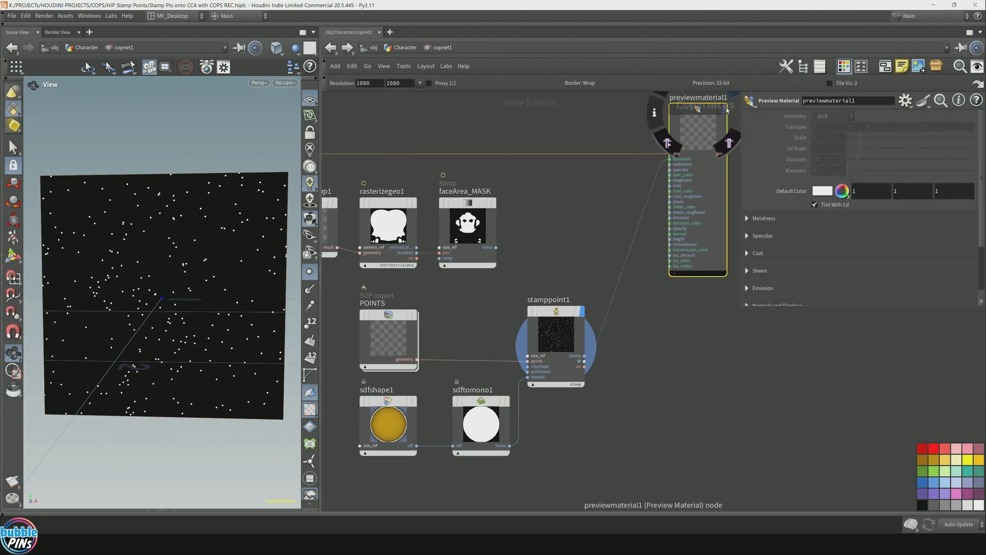
Display previewmaterial1 in the viewport and view the stamped points on the character's head from the front
{"action": "mouse_move", "coordinate": [183, 267]}
{"action": "middle_mouse_down"}
{"action": "mouse_move", "coordinate": [185, 152]}
{"action": "mouse_move", "coordinate": [186, 264]}
{"action": "middle_mouse_up"}
{"action": "left_click_drag", "start_coordinate": [186, 265], "coordinate": [141, 258]}
{"action": "middle_click_drag", "start_coordinate": [141, 258], "coordinate": [189, 246]}
{"action": "left_click_drag", "start_coordinate": [189, 246], "coordinate": [179, 286]}
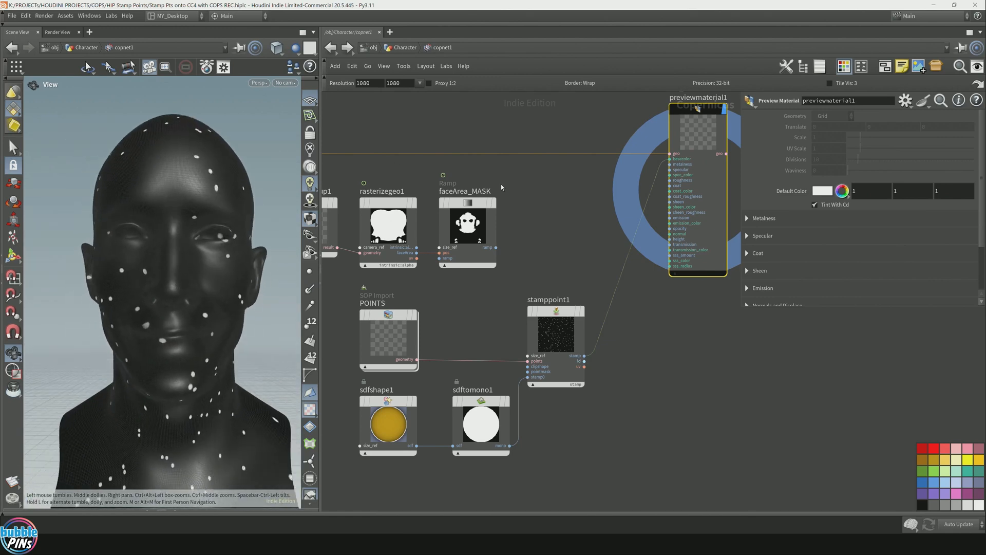
Shift the POINTS, sdfshape1, sdftomono1 and stamppoint1 nodes left so that stamppoint1 sits below faceArea_MASK
{"action": "scroll", "coordinate": [549, 250], "scroll_direction": "down", "scroll_amount": 1}
{"action": "middle_click_drag", "start_coordinate": [549, 250], "coordinate": [595, 261]}
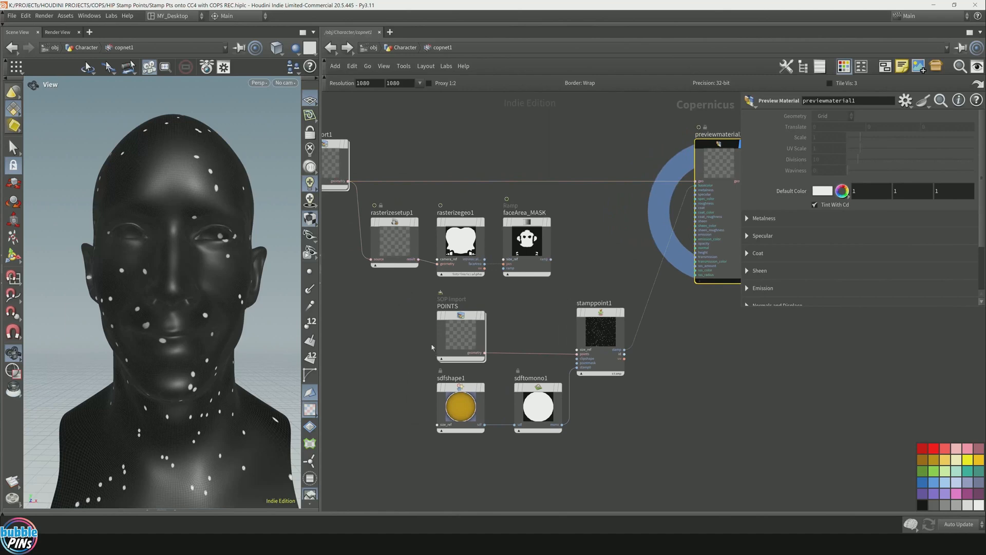
{"action": "left_click_drag", "start_coordinate": [408, 305], "coordinate": [612, 472]}
{"action": "left_click_drag", "start_coordinate": [605, 330], "coordinate": [531, 329]}
{"action": "left_click", "coordinate": [582, 329]}
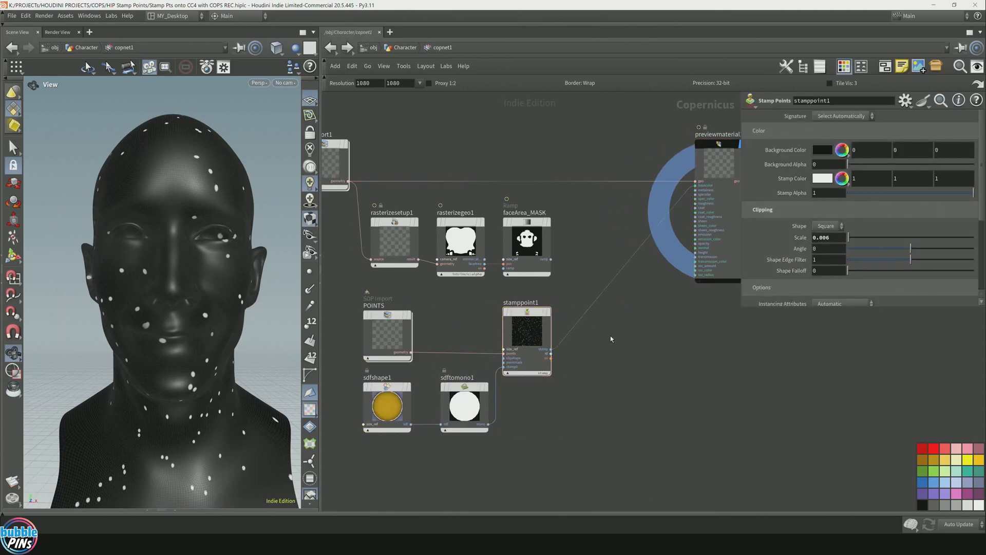
Add a Blend node in multiply mode between stamppoint1 and previewmaterial1
{"action": "key", "text": "Tab"}
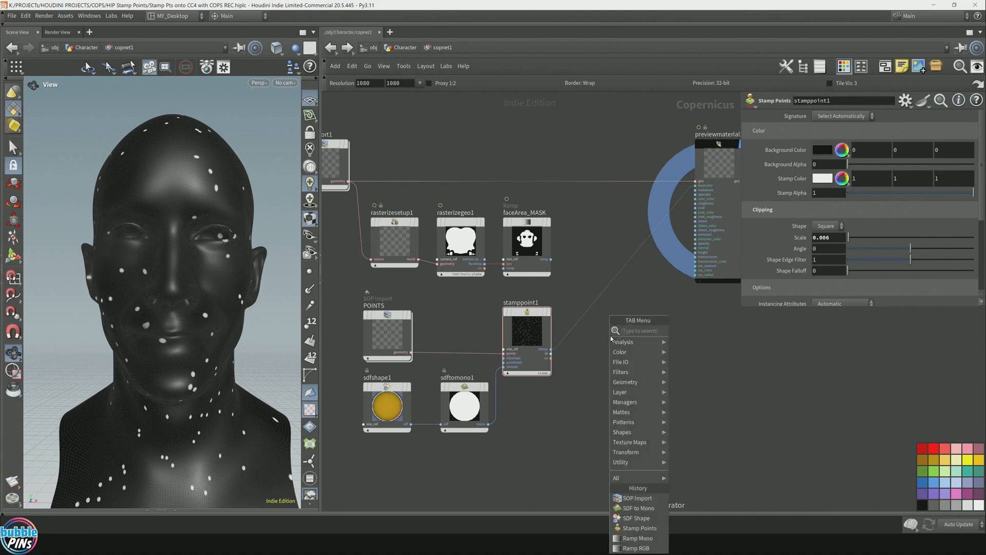
{"action": "type", "text": "ble"}
{"action": "key", "text": "Return"}
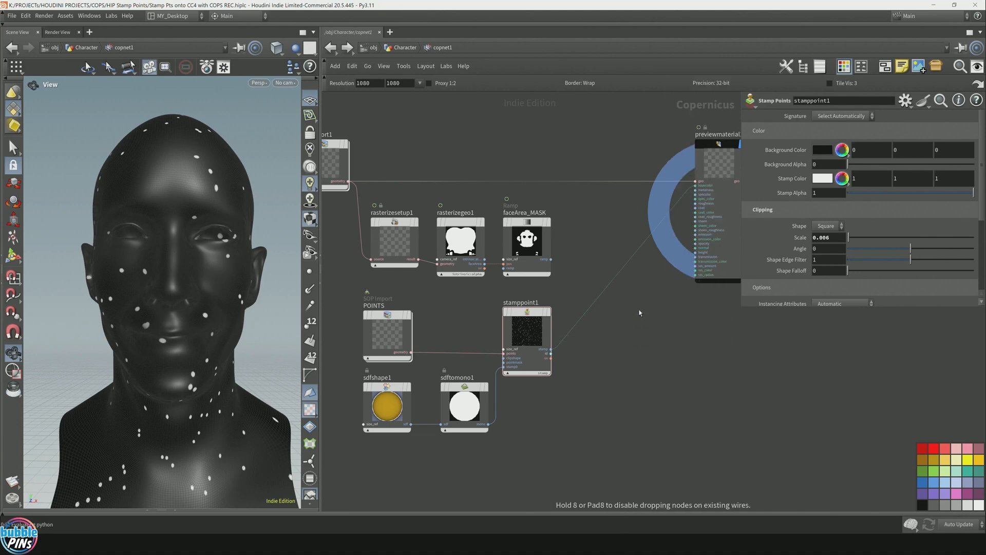
{"action": "left_click", "coordinate": [635, 336]}
{"action": "scroll", "coordinate": [631, 298], "scroll_direction": "up", "scroll_amount": 3}
{"action": "middle_click_drag", "start_coordinate": [523, 216], "coordinate": [525, 234]}
Connect the ramp output of faceArea_MASK to the basecolor input of previewmaterial1 and examine the mask around the head
{"action": "left_click", "coordinate": [465, 210]}
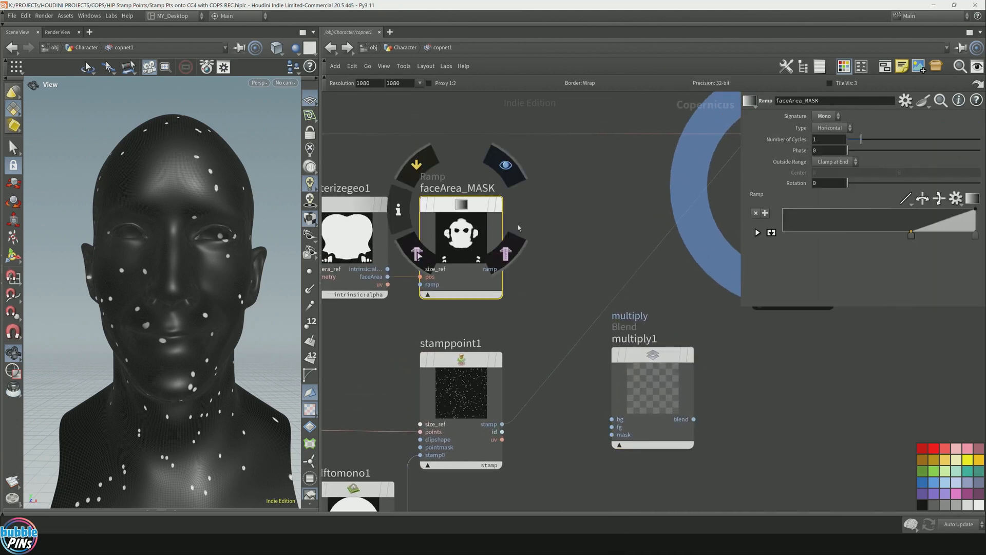
{"action": "left_click", "coordinate": [502, 270]}
{"action": "middle_click_drag", "start_coordinate": [580, 218], "coordinate": [500, 266]}
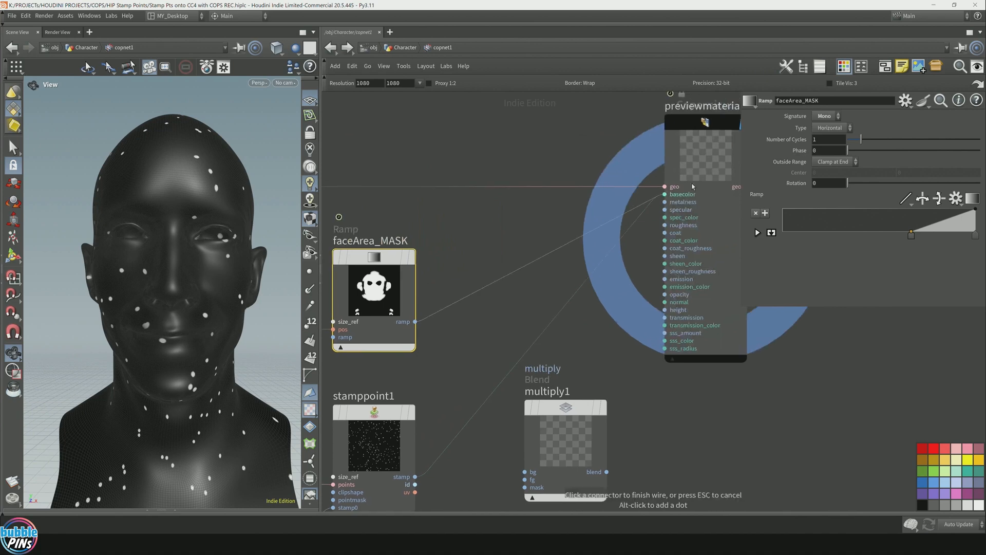
{"action": "left_click", "coordinate": [664, 194]}
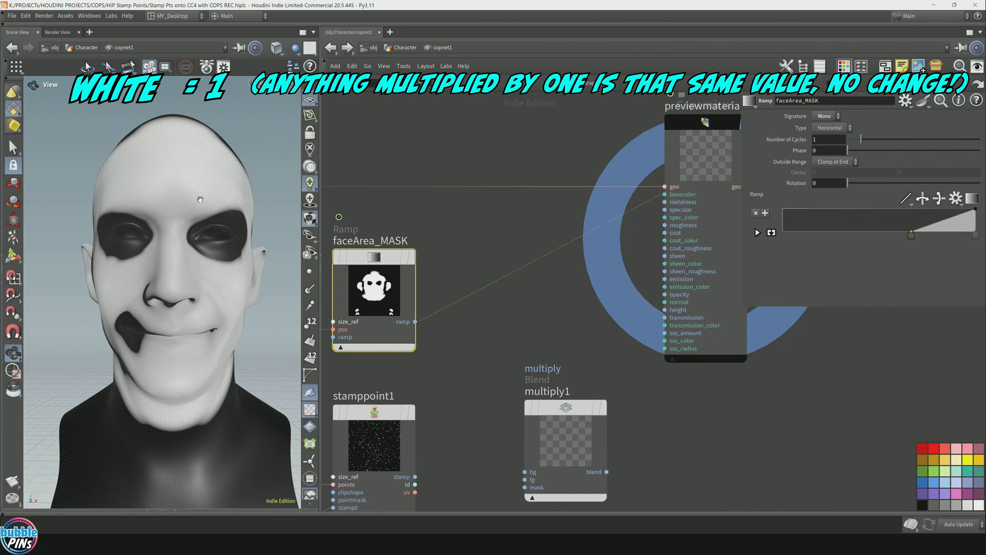
{"action": "left_click_drag", "start_coordinate": [143, 245], "coordinate": [153, 118]}
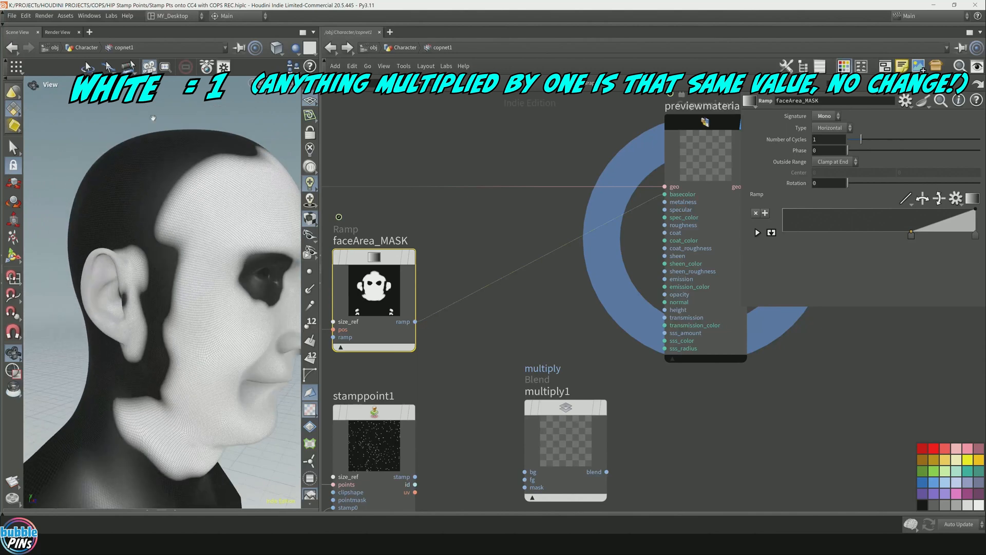
{"action": "left_click_drag", "start_coordinate": [209, 201], "coordinate": [153, 252]}
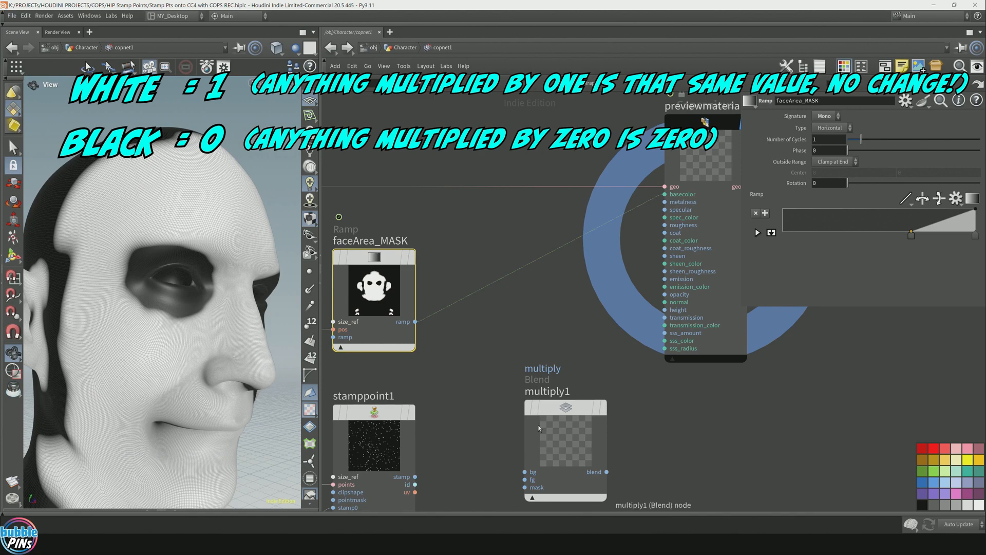
Connect the faceArea_MASK ramp output to the bg input of multiply1 and the stamppoint1 stamp output to its fg input
{"action": "left_click_drag", "start_coordinate": [541, 428], "coordinate": [511, 367]}
{"action": "middle_click_drag", "start_coordinate": [445, 384], "coordinate": [481, 321]}
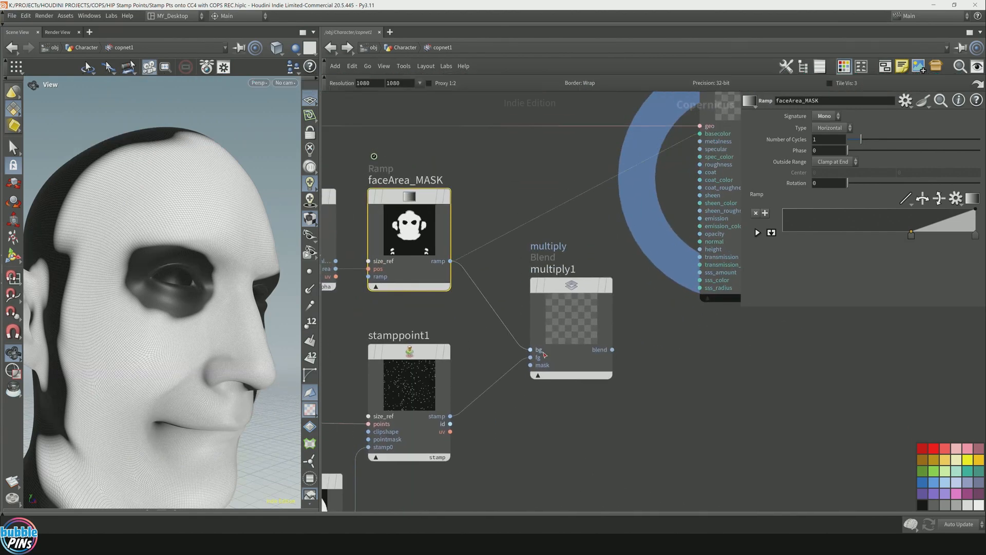
{"action": "left_click_drag", "start_coordinate": [549, 404], "coordinate": [604, 258]}
Position multiply1 closer to its source nodes and display its blended output in the viewport
{"action": "mouse_move", "coordinate": [579, 290]}
{"action": "left_mouse_down"}
{"action": "mouse_move", "coordinate": [523, 292]}
{"action": "mouse_move", "coordinate": [568, 303]}
{"action": "left_mouse_up"}
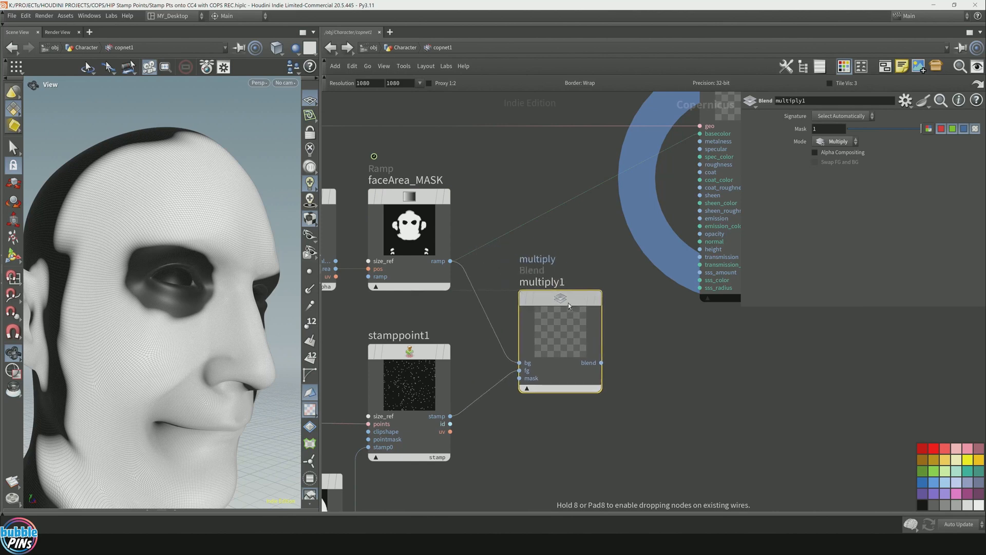
{"action": "scroll", "coordinate": [150, 252], "scroll_direction": "down", "scroll_amount": 4}
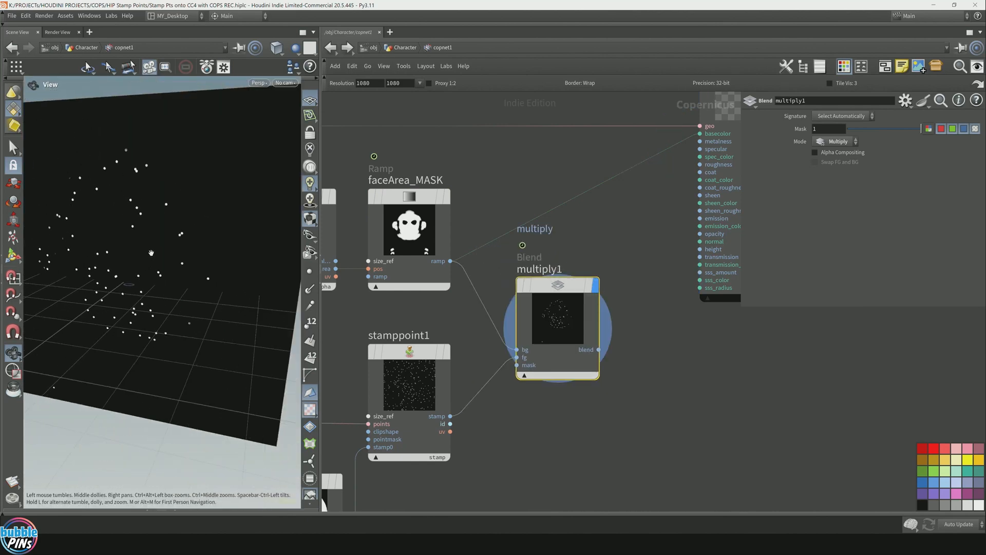
{"action": "left_click_drag", "start_coordinate": [135, 314], "coordinate": [241, 303]}
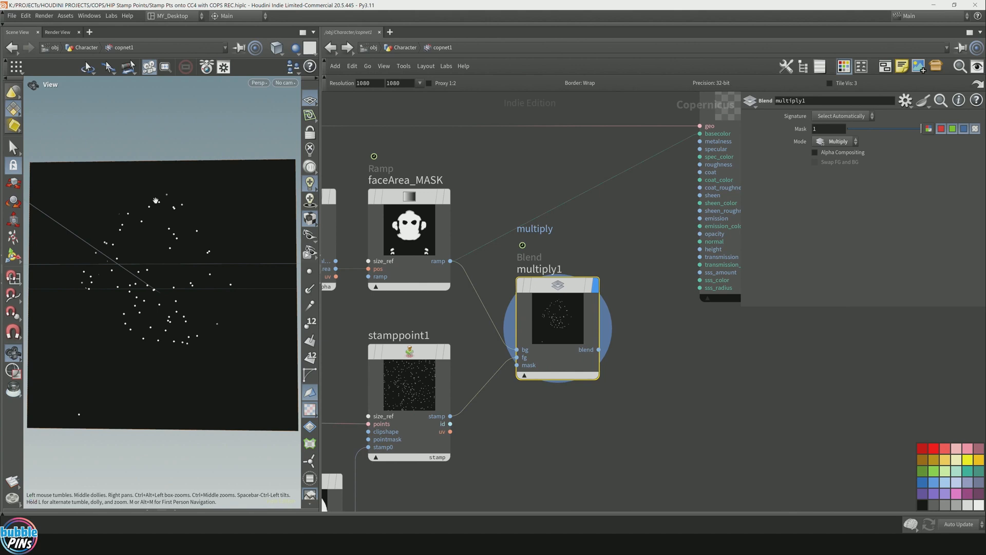
Connect the blend output of multiply1 to previewmaterial1's basecolor input and display the material to inspect the points on the head
{"action": "left_click", "coordinate": [599, 350]}
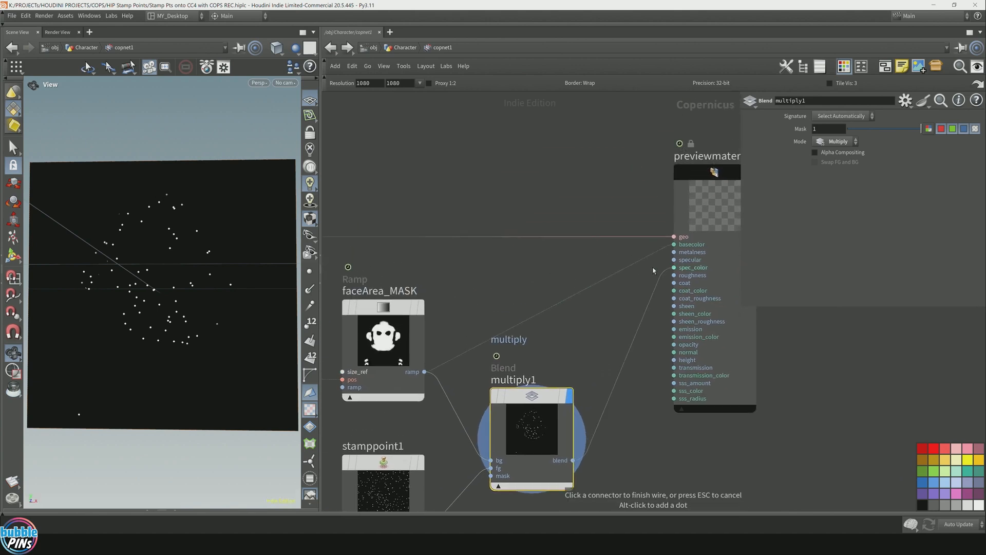
{"action": "left_click", "coordinate": [671, 246]}
{"action": "left_click", "coordinate": [612, 247]}
{"action": "left_click_drag", "start_coordinate": [149, 252], "coordinate": [165, 193]}
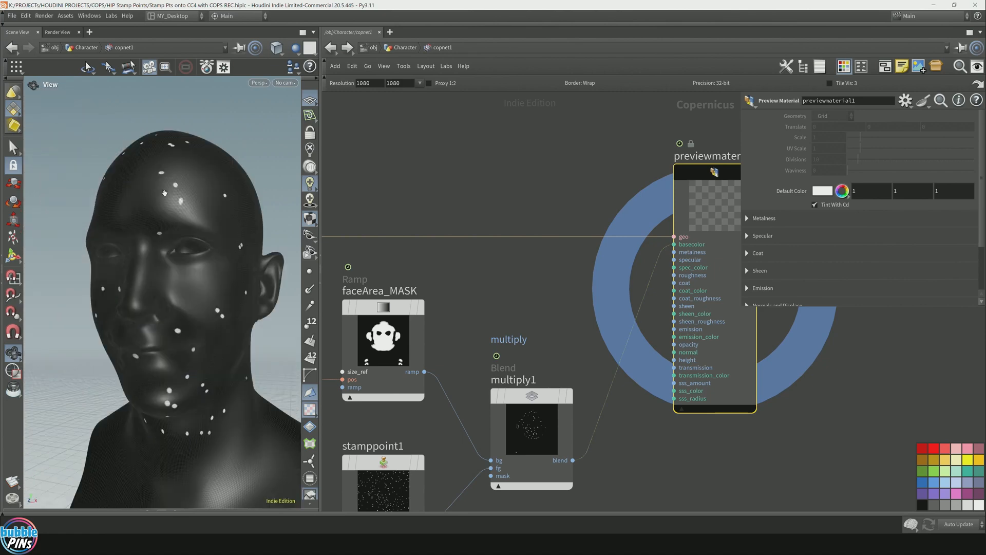
{"action": "left_click_drag", "start_coordinate": [182, 244], "coordinate": [189, 279]}
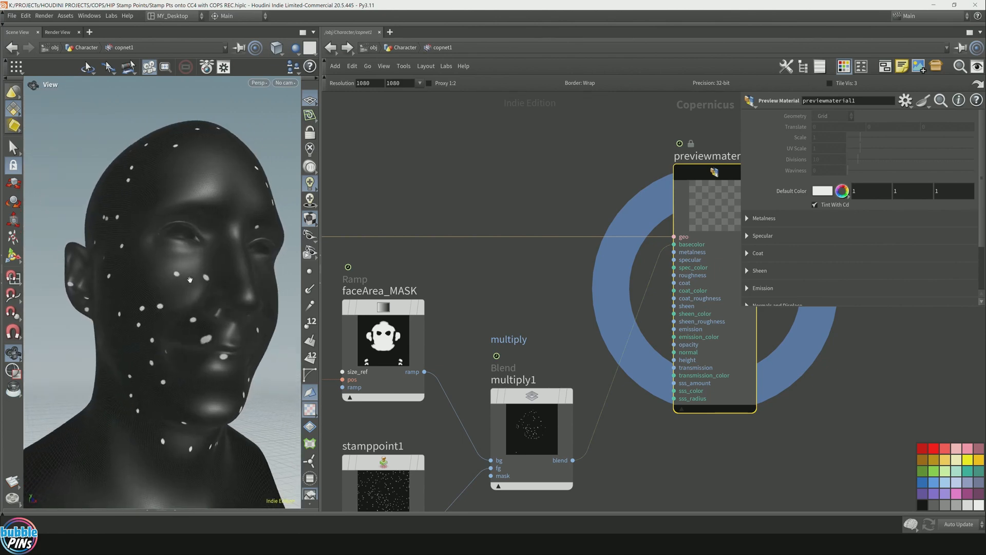
Set the clipping shape of stamppoint1 to Circle and inspect a dot up close on the head
{"action": "middle_click_drag", "start_coordinate": [504, 301], "coordinate": [534, 172]}
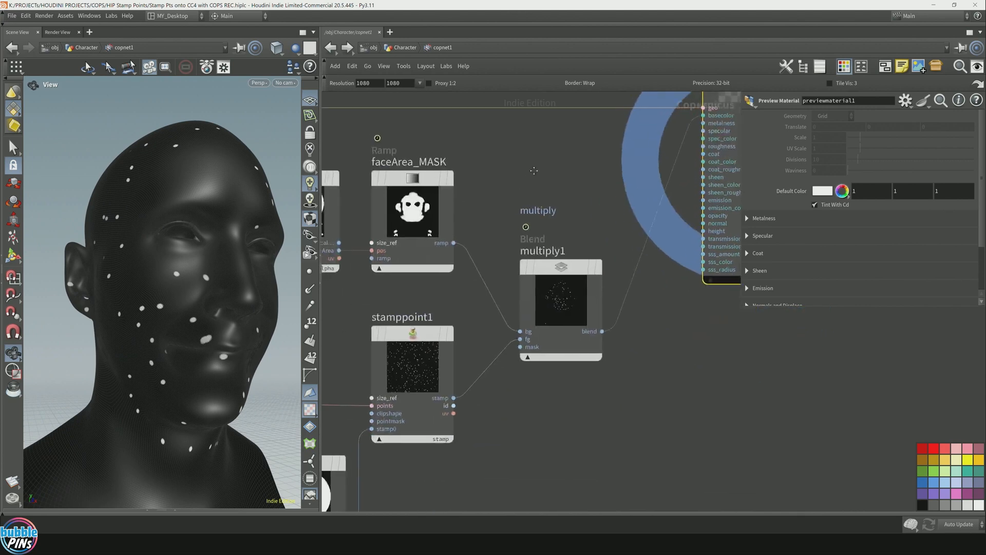
{"action": "middle_click_drag", "start_coordinate": [553, 399], "coordinate": [694, 332]}
{"action": "left_click_drag", "start_coordinate": [611, 394], "coordinate": [526, 259]}
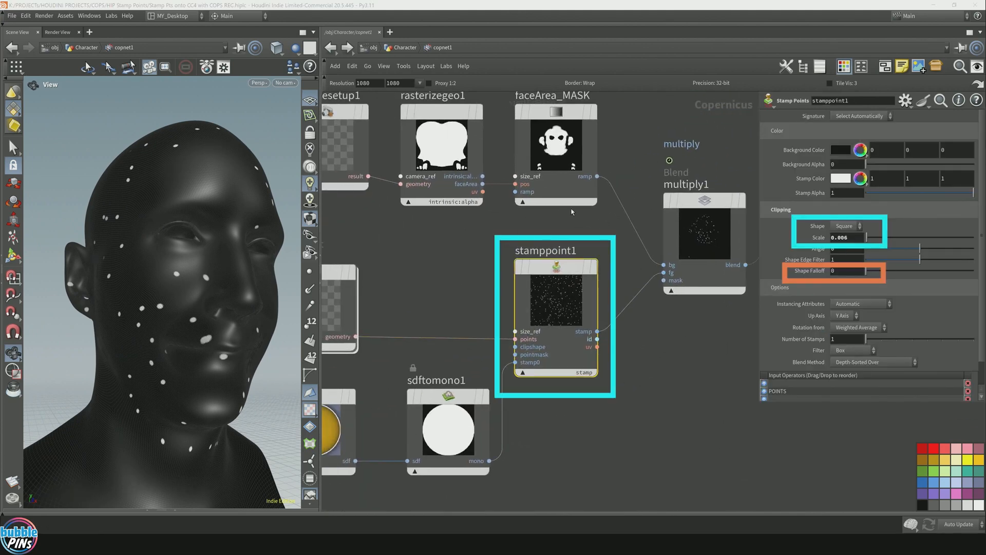
{"action": "left_click", "coordinate": [842, 232]}
{"action": "left_click", "coordinate": [845, 245]}
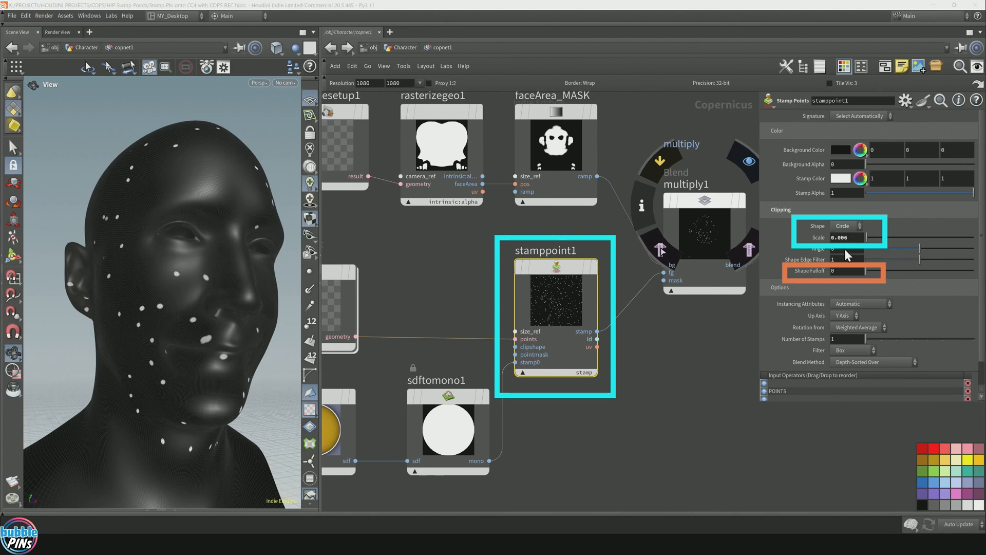
{"action": "left_click_drag", "start_coordinate": [224, 274], "coordinate": [204, 276]}
{"action": "scroll", "coordinate": [204, 276], "scroll_direction": "up", "scroll_amount": 15}
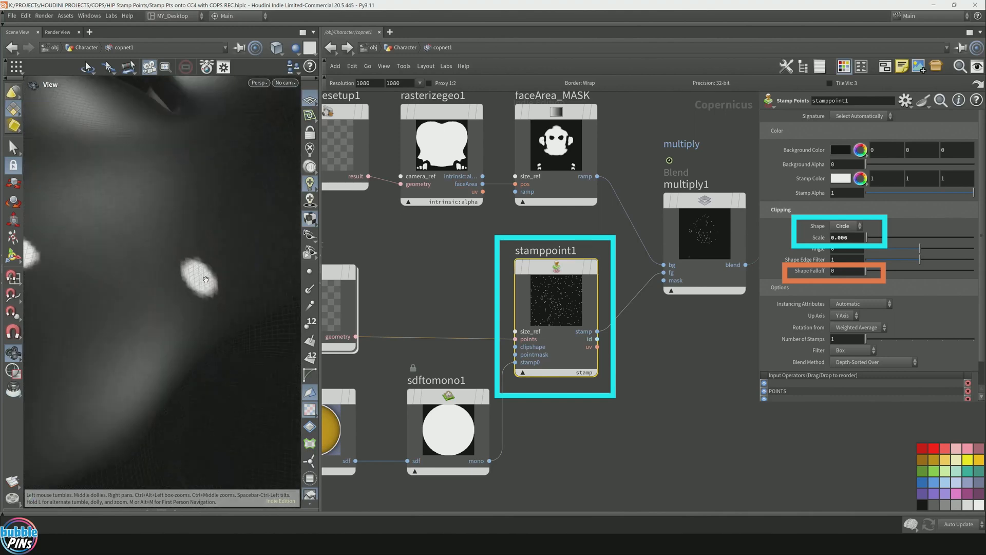
Switch the stamps' clipping shape to Square and back to Circle to compare how the dot is clipped
{"action": "left_click", "coordinate": [843, 226]}
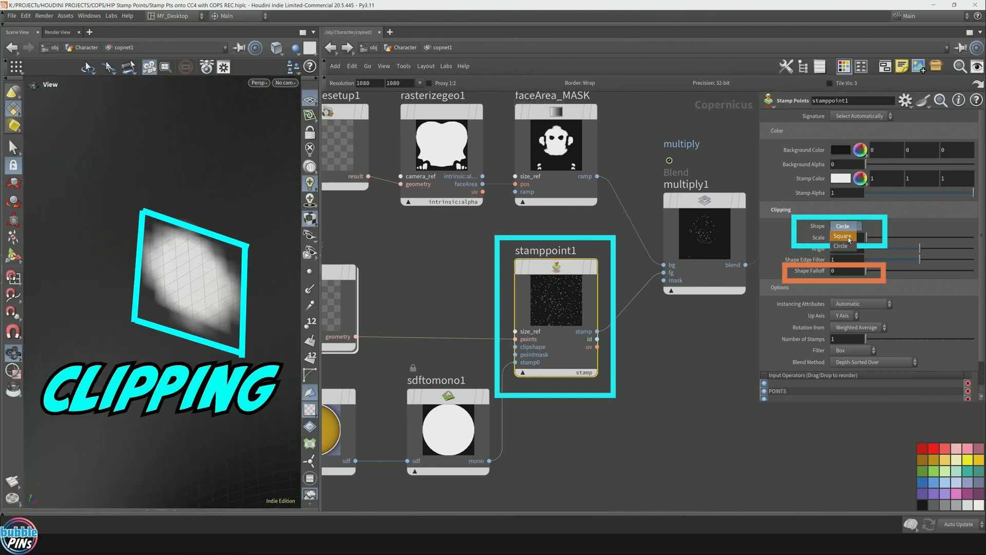
{"action": "left_click", "coordinate": [837, 237]}
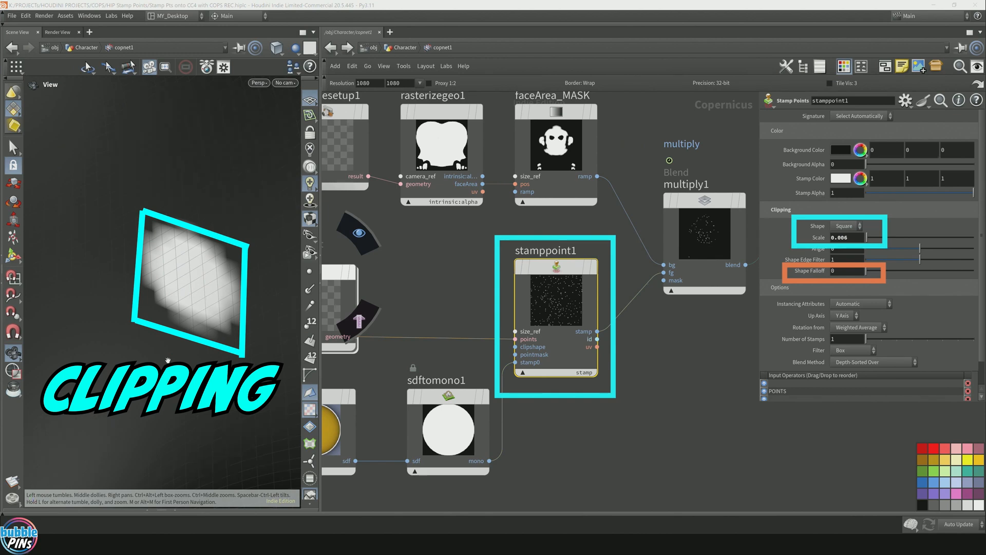
{"action": "left_click", "coordinate": [856, 226]}
{"action": "left_click", "coordinate": [857, 247]}
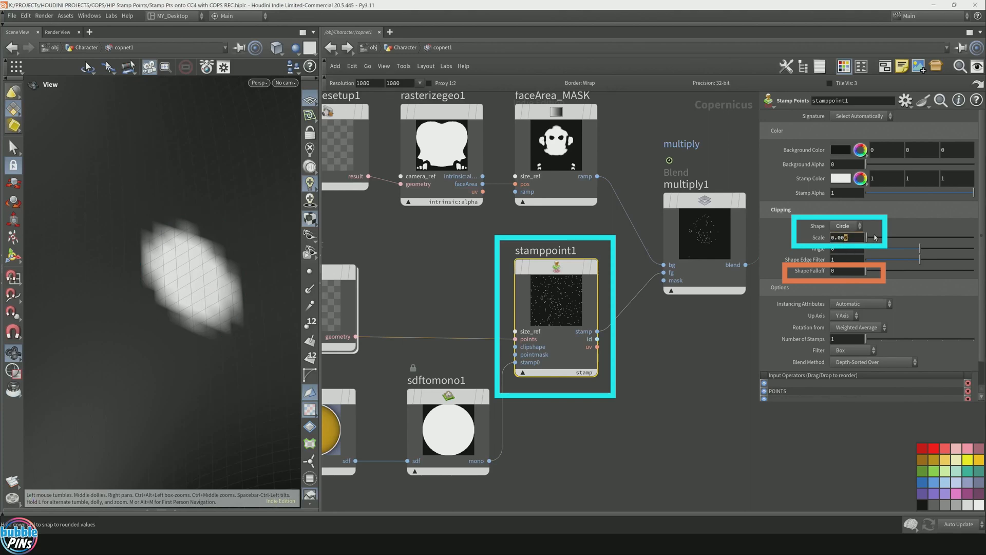
Set the clipping scale of stamppoint1 to 0.02 and inspect the dots' size on the face
{"action": "key", "text": "BackSpace"}
{"action": "type", "text": "2"}
{"action": "key", "text": "Return"}
{"action": "scroll", "coordinate": [215, 277], "scroll_direction": "down", "scroll_amount": 4}
{"action": "scroll", "coordinate": [214, 270], "scroll_direction": "down", "scroll_amount": 10}
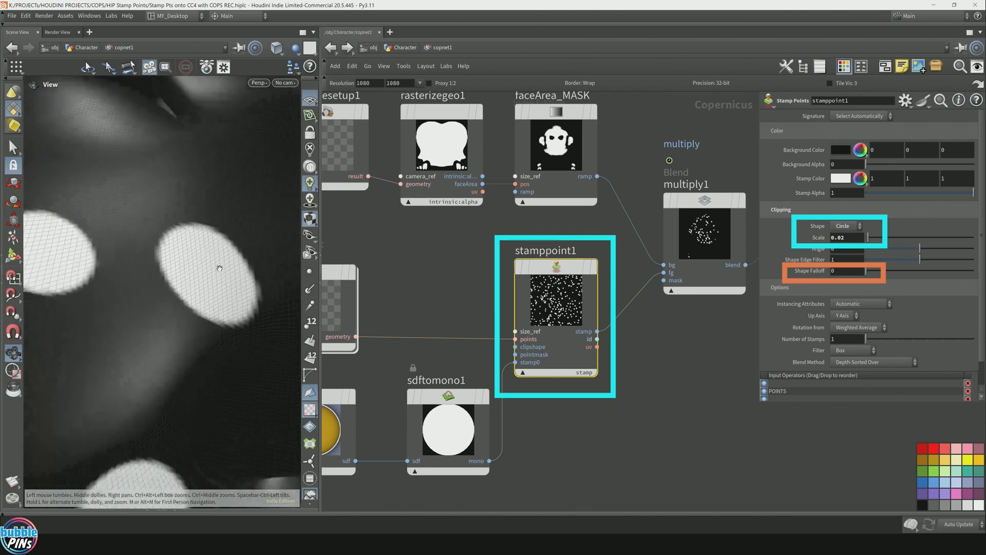
{"action": "left_click_drag", "start_coordinate": [207, 270], "coordinate": [168, 284]}
{"action": "scroll", "coordinate": [202, 257], "scroll_direction": "up", "scroll_amount": 8}
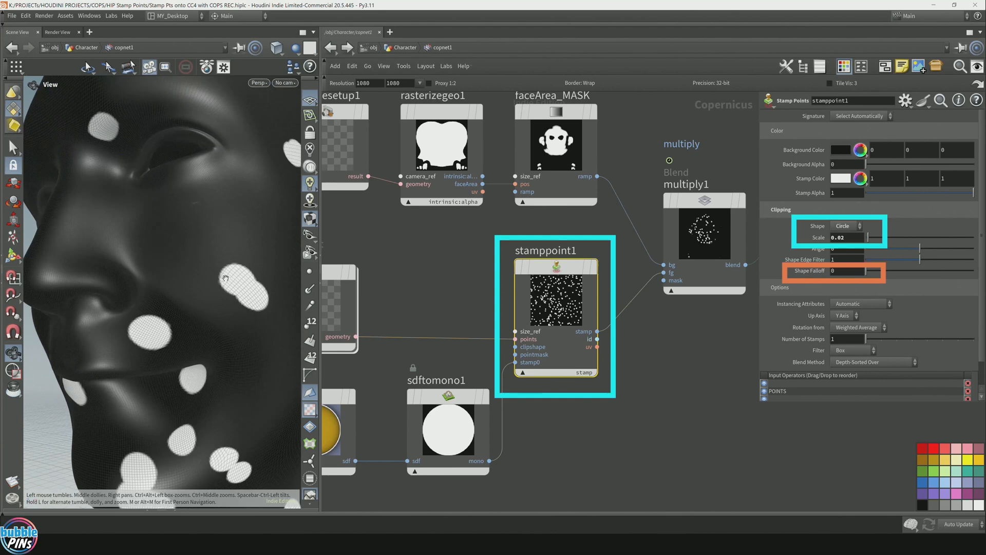
Raise the shape falloff of stamppoint1 to about its slider maximum and check the softened dots around the head
{"action": "left_click_drag", "start_coordinate": [866, 272], "coordinate": [973, 270]}
{"action": "scroll", "coordinate": [226, 288], "scroll_direction": "down", "scroll_amount": 4}
{"action": "left_click_drag", "start_coordinate": [226, 287], "coordinate": [262, 302]}
{"action": "left_click_drag", "start_coordinate": [228, 271], "coordinate": [192, 262]}
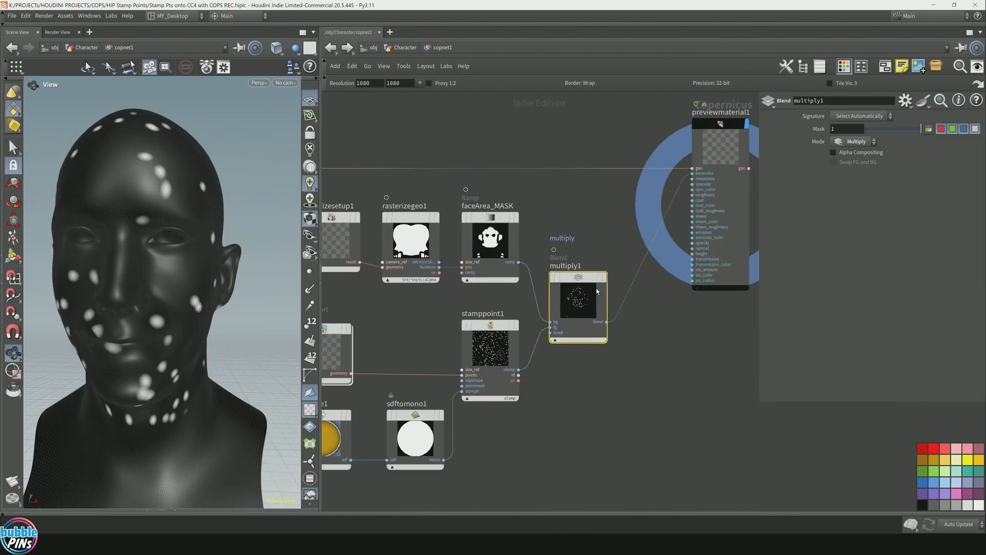
Insert a Null node on the wire between multiply1 and previewmaterial1 and place it beside multiply1
{"action": "key", "text": "Tab"}
{"action": "type", "text": "null"}
{"action": "key", "text": "Return"}
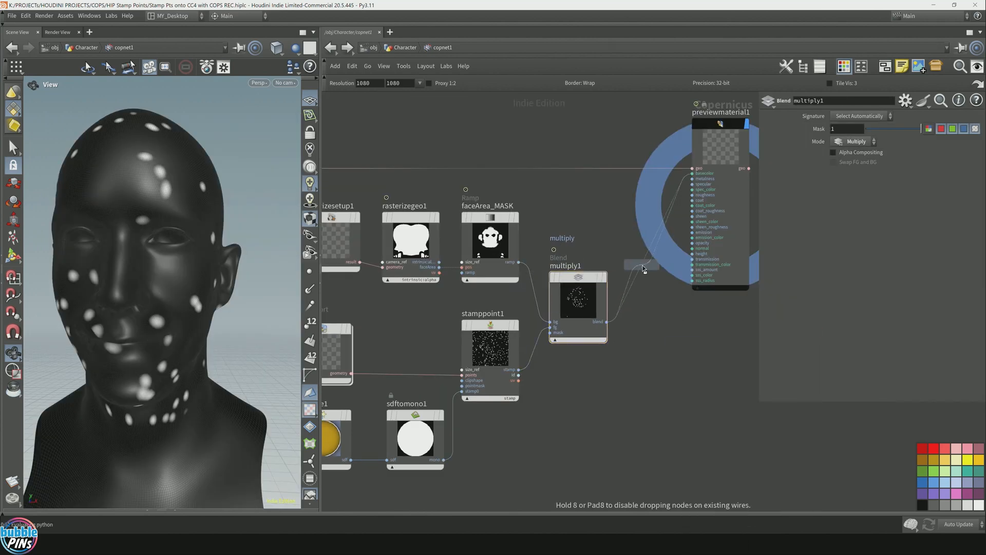
{"action": "left_click", "coordinate": [643, 267]}
{"action": "left_click_drag", "start_coordinate": [684, 268], "coordinate": [656, 279]}
Rename the Null node OUT_Acne_MASK and color it red
{"action": "key", "text": "F2"}
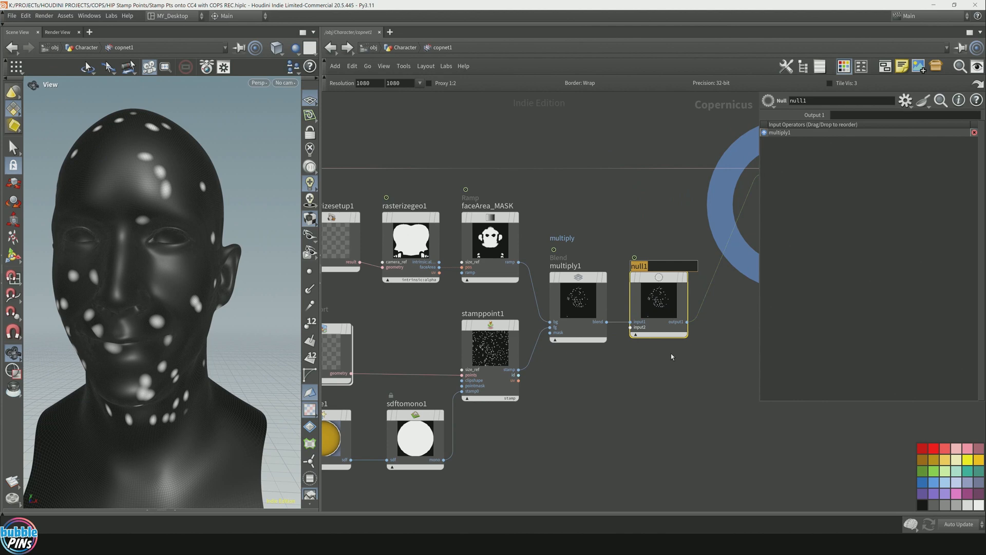
{"action": "type", "text": "OUT_Acne_"}
{"action": "type", "text": "MASK"}
{"action": "key", "text": "Return"}
{"action": "scroll", "coordinate": [671, 356], "scroll_direction": "down", "scroll_amount": 2}
{"action": "left_click", "coordinate": [934, 449]}
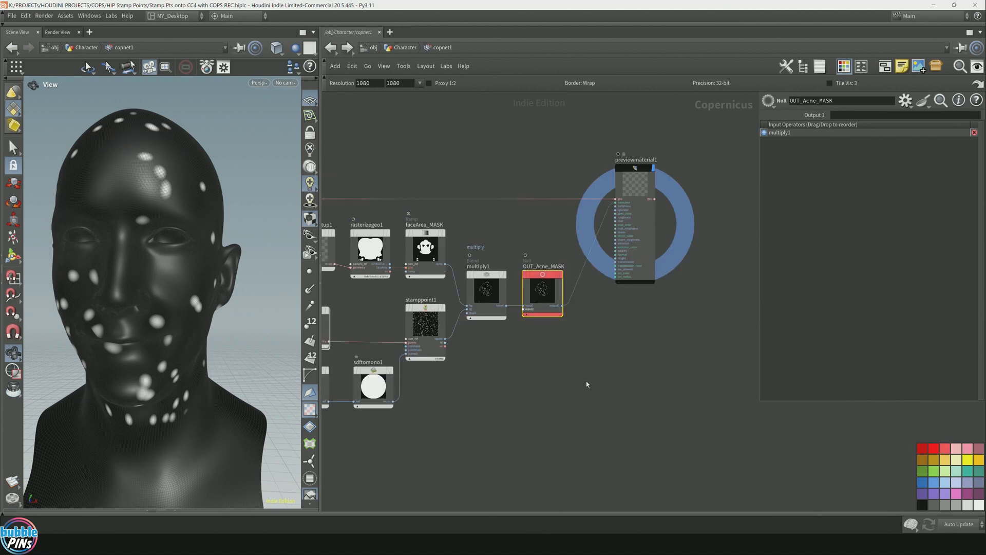
Try feeding OUT_Acne_MASK directly into previewmaterial1's height input, and display the mask itself to check its intensity
{"action": "scroll", "coordinate": [585, 314], "scroll_direction": "up", "scroll_amount": 5}
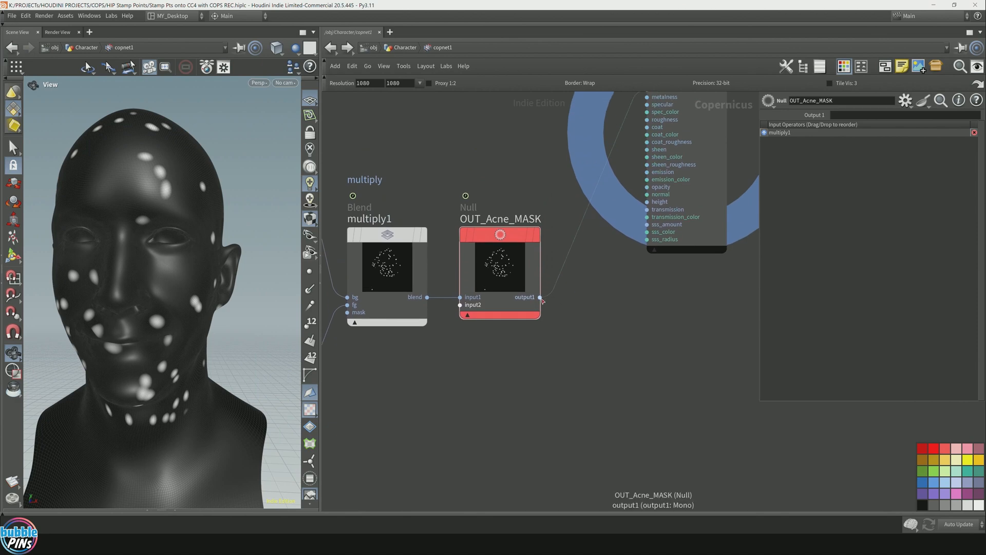
{"action": "left_click_drag", "start_coordinate": [540, 298], "coordinate": [646, 201]}
{"action": "scroll", "coordinate": [643, 282], "scroll_direction": "down", "scroll_amount": 3}
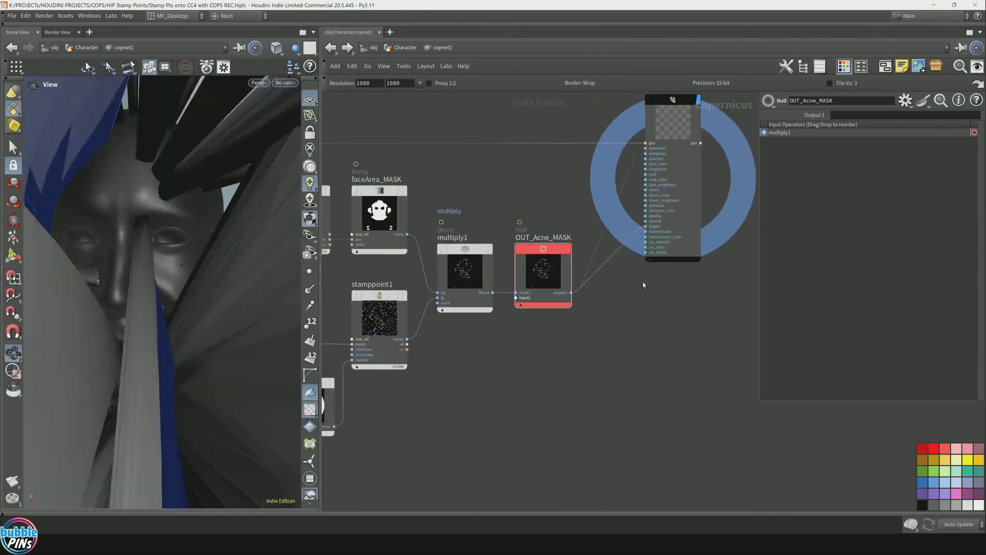
{"action": "scroll", "coordinate": [642, 282], "scroll_direction": "down", "scroll_amount": 4}
{"action": "scroll", "coordinate": [188, 281], "scroll_direction": "down", "scroll_amount": 6}
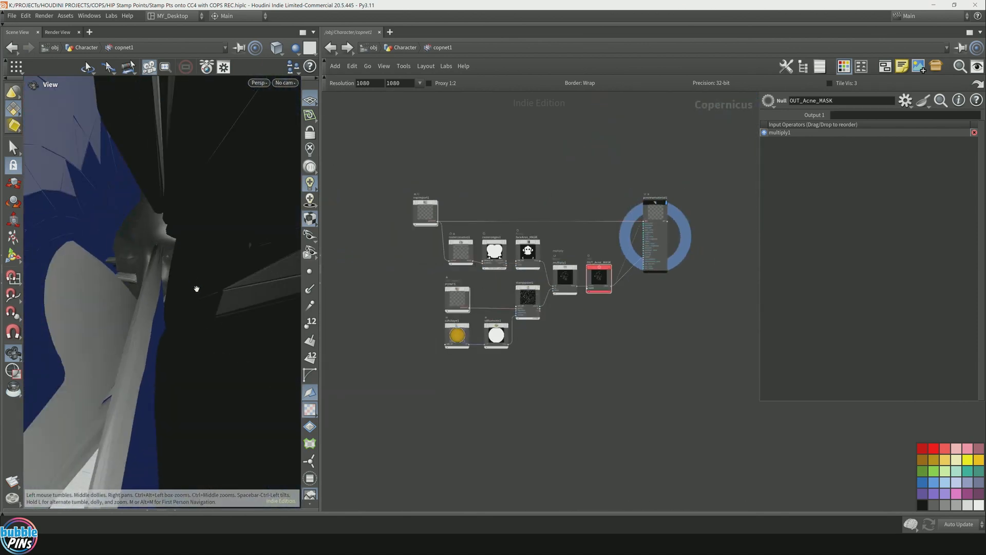
{"action": "scroll", "coordinate": [198, 289], "scroll_direction": "down", "scroll_amount": 5}
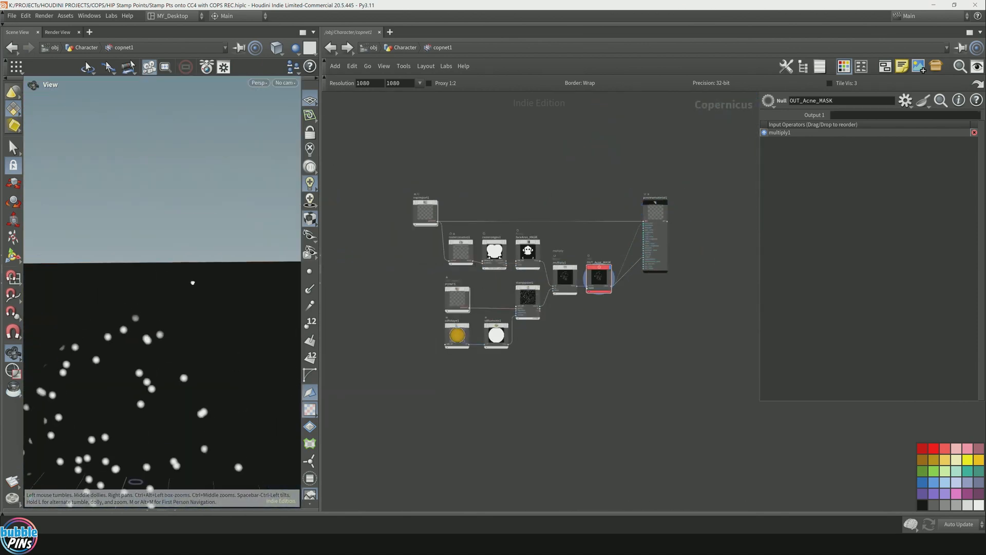
{"action": "left_click_drag", "start_coordinate": [192, 282], "coordinate": [236, 242]}
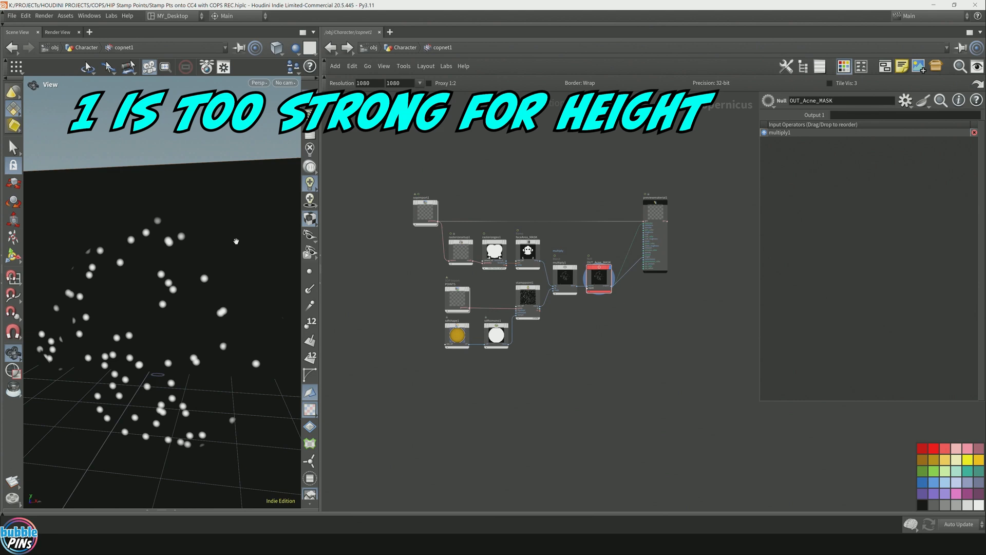
Add a Ramp Mono node and connect the OUT_Acne_MASK output to its pos input
{"action": "scroll", "coordinate": [616, 325], "scroll_direction": "up", "scroll_amount": 5}
{"action": "middle_click_drag", "start_coordinate": [596, 330], "coordinate": [487, 358]}
{"action": "type", "text": "ramp"}
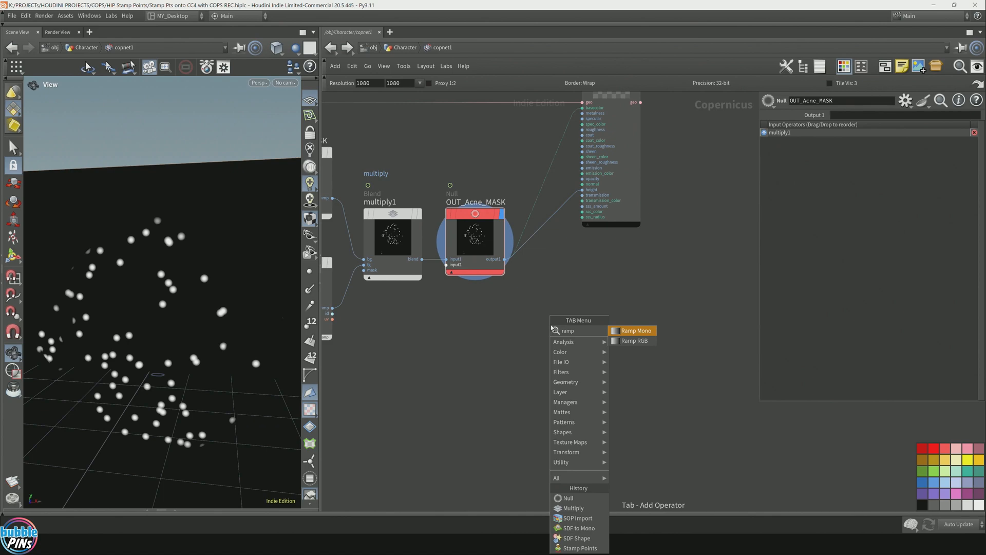
{"action": "key", "text": "Return"}
{"action": "left_click", "coordinate": [554, 330]}
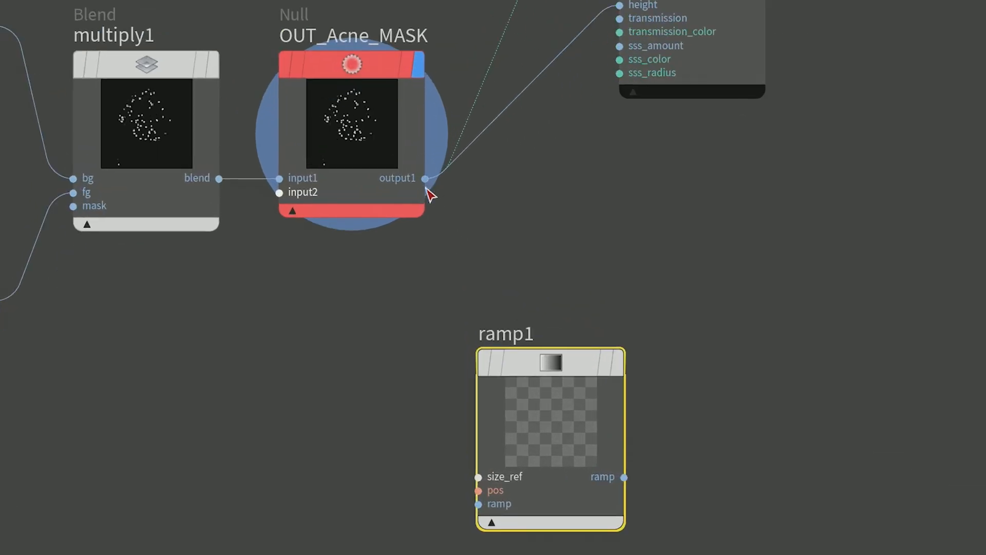
{"action": "left_click_drag", "start_coordinate": [504, 260], "coordinate": [517, 384]}
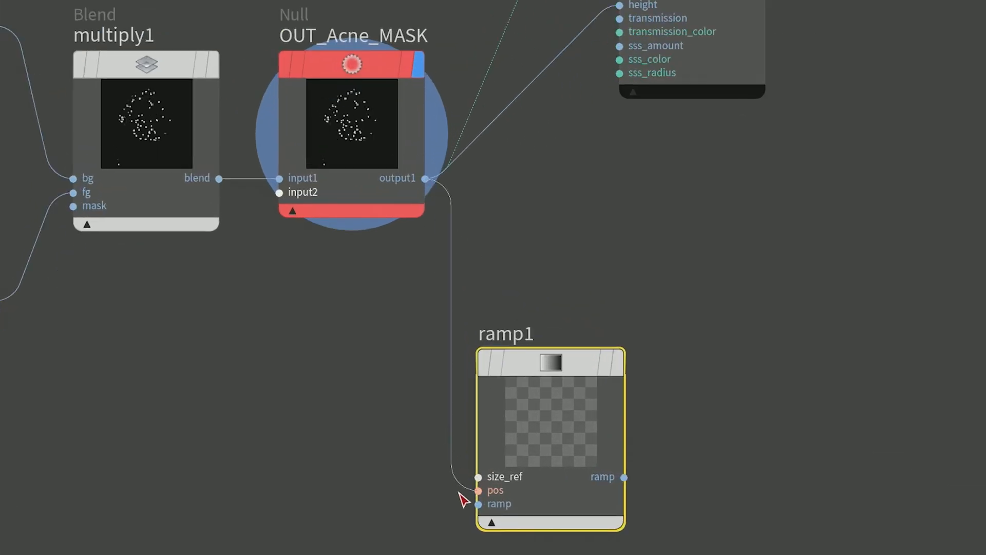
{"action": "left_click", "coordinate": [479, 490]}
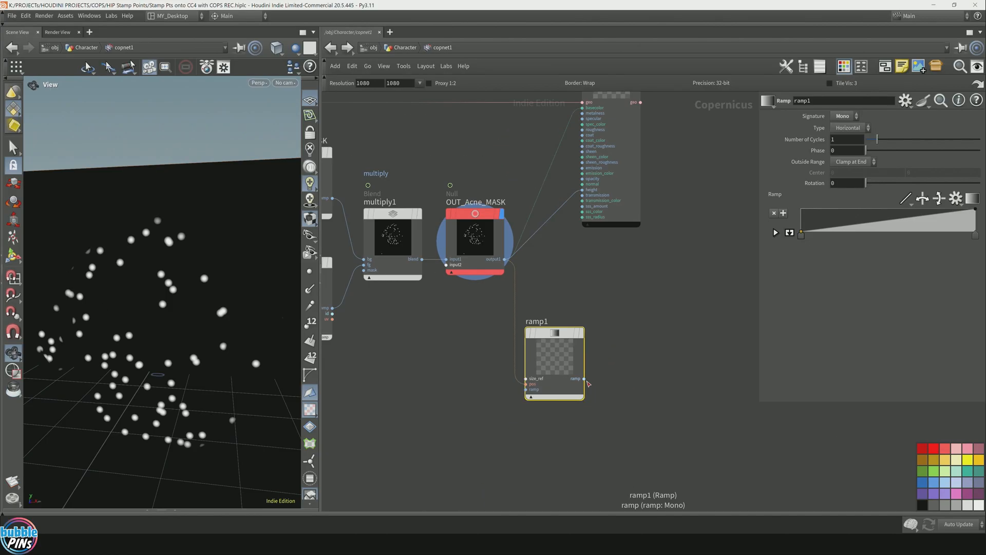
Connect the ramp output of ramp1 to the height input of previewmaterial1 and display the material in the viewport
{"action": "left_click", "coordinate": [623, 477]}
{"action": "middle_click_drag", "start_coordinate": [634, 267], "coordinate": [638, 311]}
{"action": "left_click", "coordinate": [584, 234]}
{"action": "left_click_drag", "start_coordinate": [627, 211], "coordinate": [674, 215]}
{"action": "left_click", "coordinate": [688, 105]}
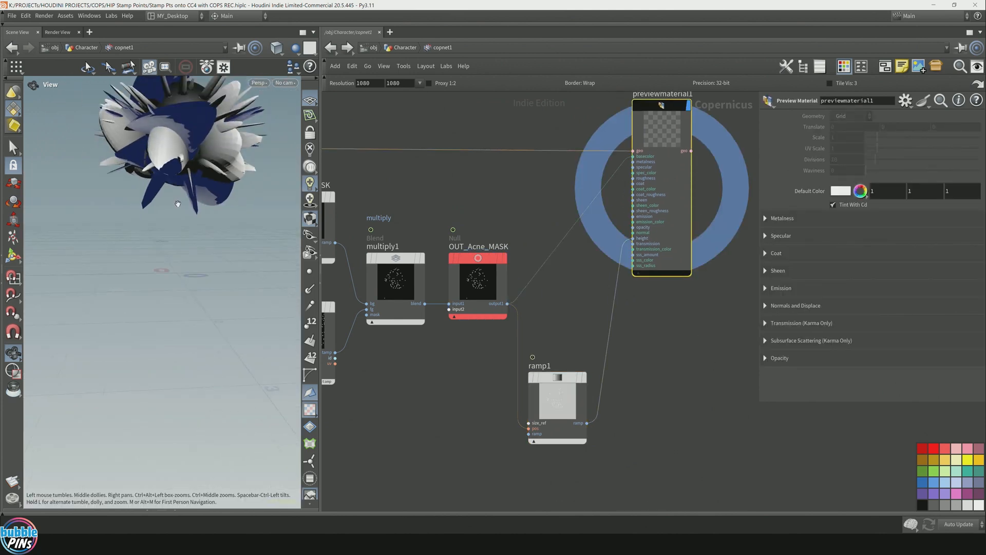
Expand ramp1's point controls and lower the value of its end point, point 2, to 0.1
{"action": "left_click", "coordinate": [557, 398]}
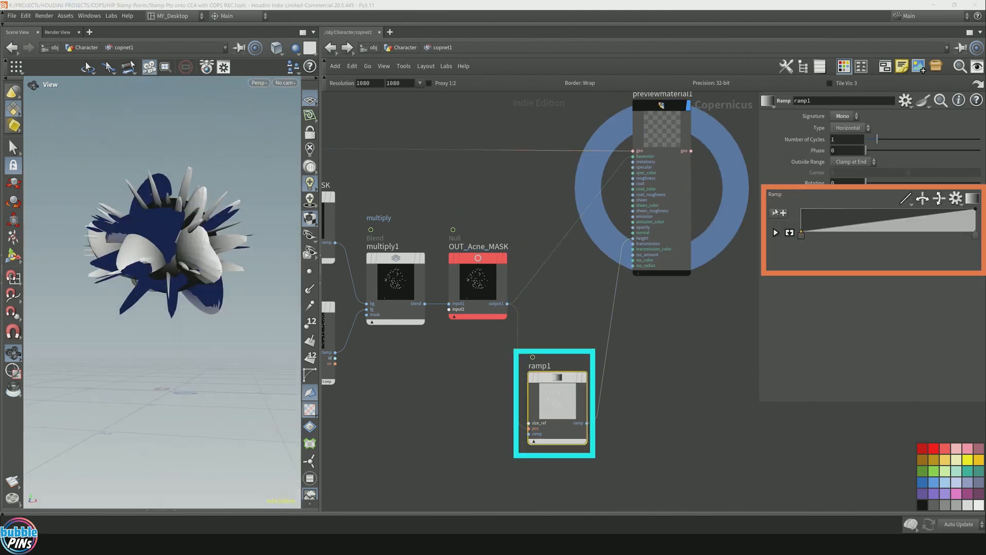
{"action": "left_click", "coordinate": [975, 235]}
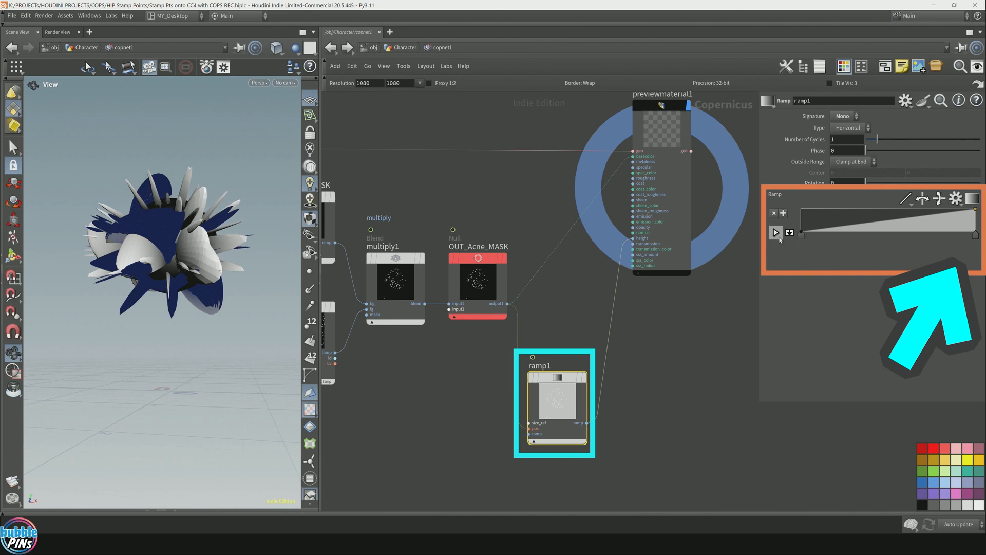
{"action": "left_click", "coordinate": [776, 232]}
{"action": "left_click", "coordinate": [855, 267]}
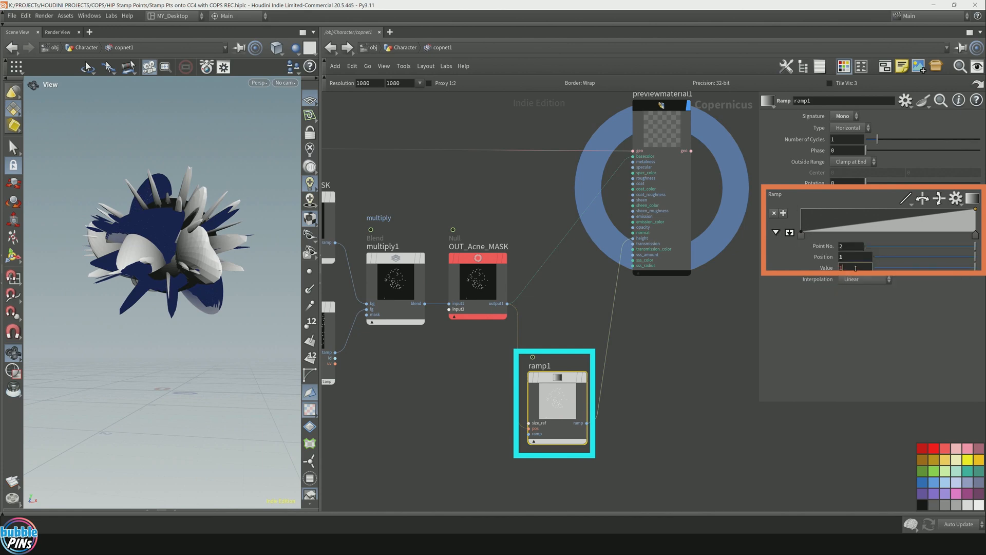
{"action": "scroll", "coordinate": [856, 267], "scroll_direction": "down", "scroll_amount": 3}
{"action": "scroll", "coordinate": [856, 267], "scroll_direction": "down", "scroll_amount": 5}
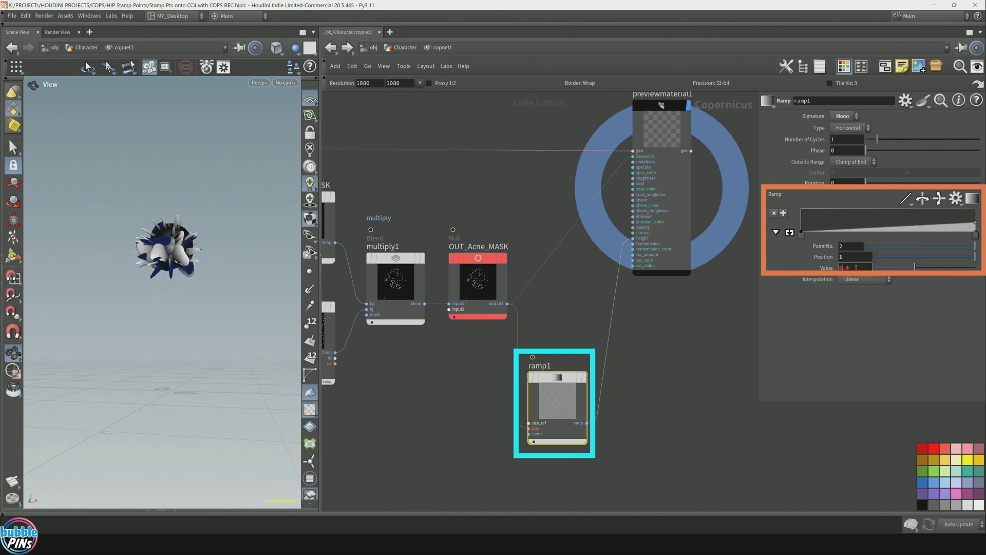
{"action": "scroll", "coordinate": [856, 267], "scroll_direction": "down", "scroll_amount": 1}
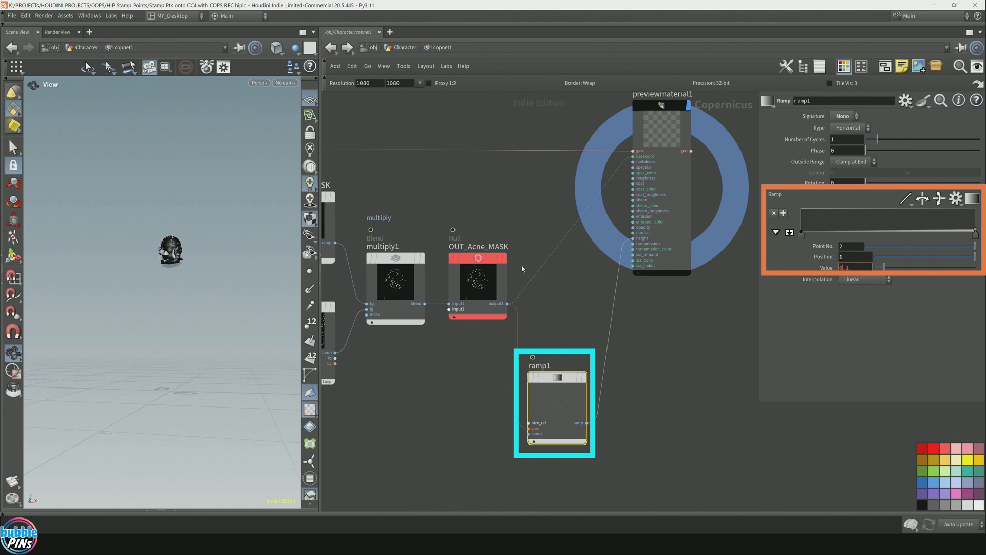
{"action": "scroll", "coordinate": [167, 255], "scroll_direction": "up", "scroll_amount": 10}
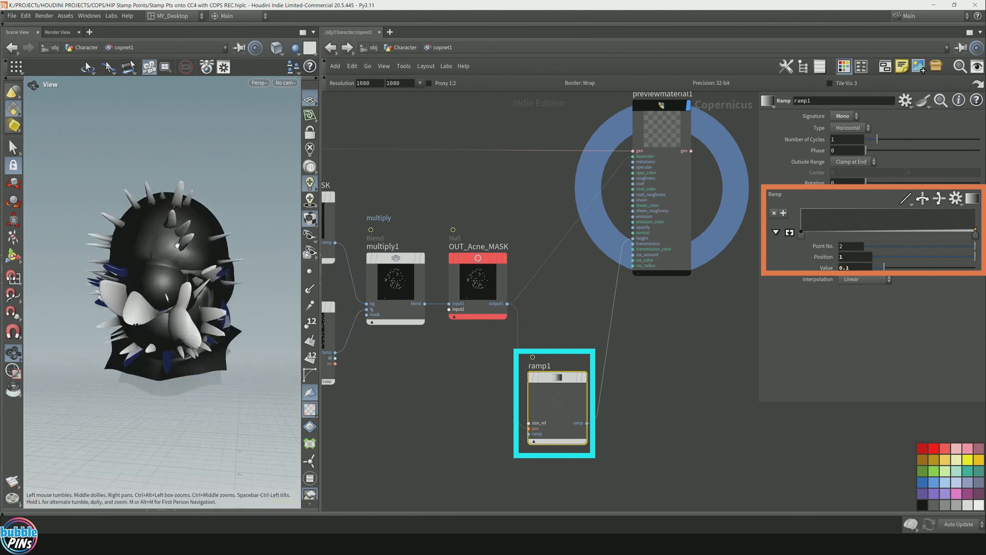
{"action": "scroll", "coordinate": [177, 244], "scroll_direction": "up", "scroll_amount": 5}
Set the value of ramp1's end point to 0.01 and examine the displaced bumps on the face
{"action": "double_click", "coordinate": [855, 267]}
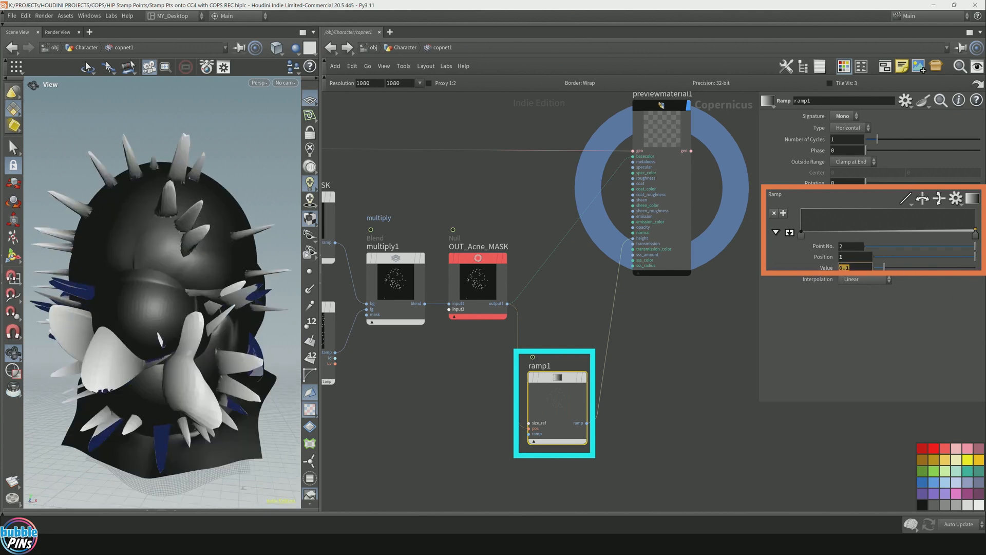
{"action": "type", "text": "0.01"}
{"action": "key", "text": "Return"}
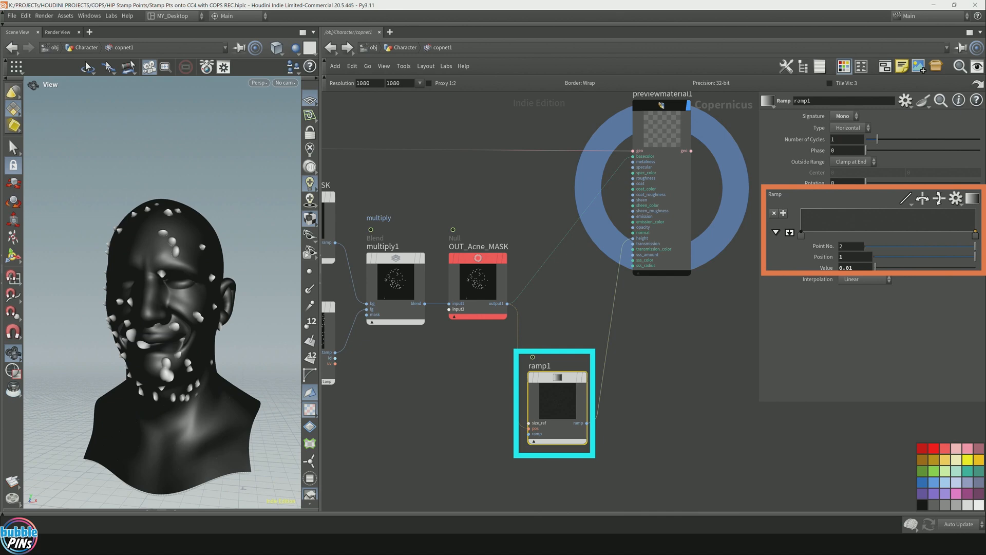
{"action": "mouse_move", "coordinate": [222, 278]}
{"action": "left_mouse_down"}
{"action": "mouse_move", "coordinate": [216, 349]}
{"action": "mouse_move", "coordinate": [244, 290]}
{"action": "mouse_move", "coordinate": [222, 279]}
{"action": "mouse_move", "coordinate": [212, 231]}
{"action": "mouse_move", "coordinate": [202, 256]}
{"action": "left_mouse_up"}
{"action": "middle_click_drag", "start_coordinate": [605, 352], "coordinate": [523, 360]}
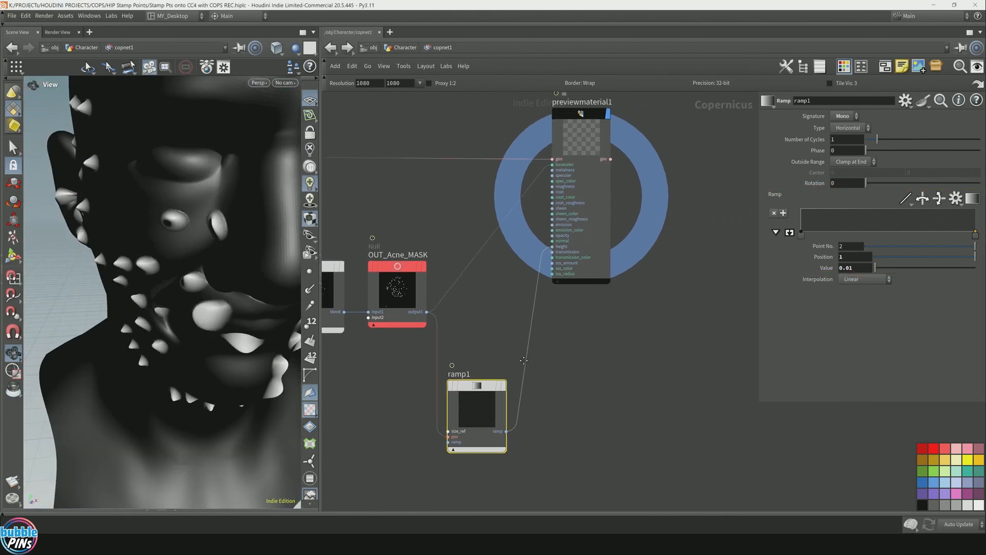
Insert a Blur node between OUT_Acne_MASK and ramp1's pos input and raise its size to about 0.0195
{"action": "left_click_drag", "start_coordinate": [476, 386], "coordinate": [627, 387]}
{"action": "key", "text": "Tab"}
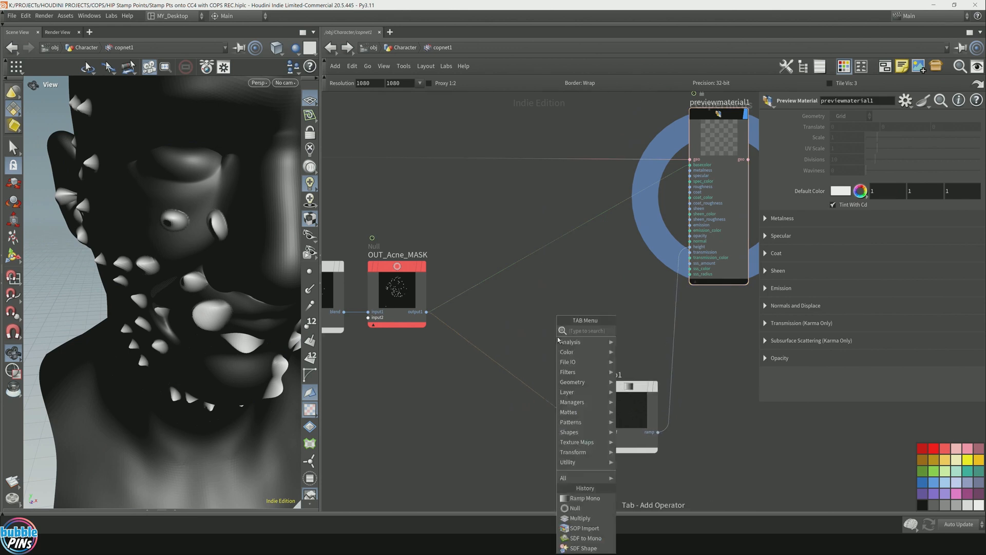
{"action": "type", "text": "blur"}
{"action": "key", "text": "Return"}
{"action": "left_click", "coordinate": [526, 385]}
{"action": "left_click_drag", "start_coordinate": [527, 395], "coordinate": [558, 396]}
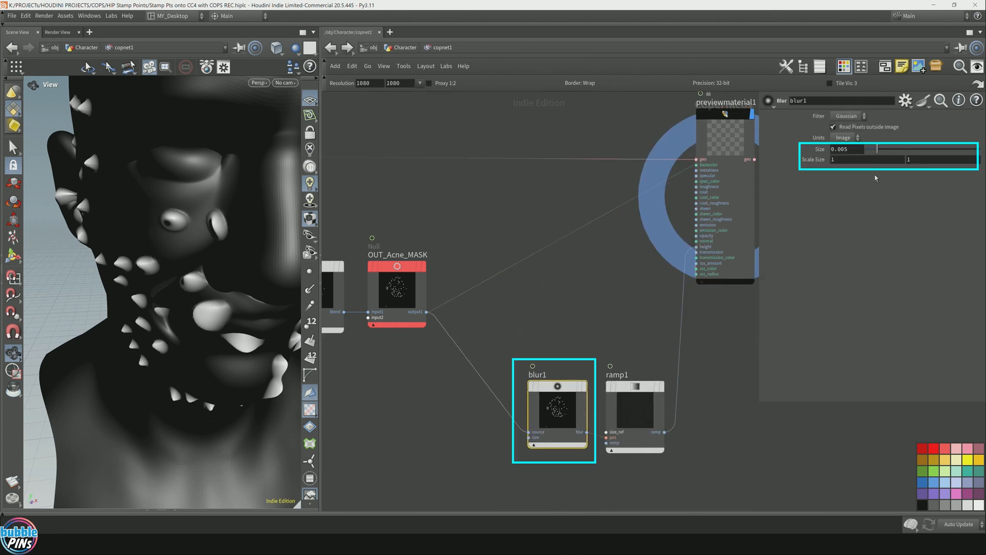
{"action": "left_click_drag", "start_coordinate": [877, 149], "coordinate": [912, 151]}
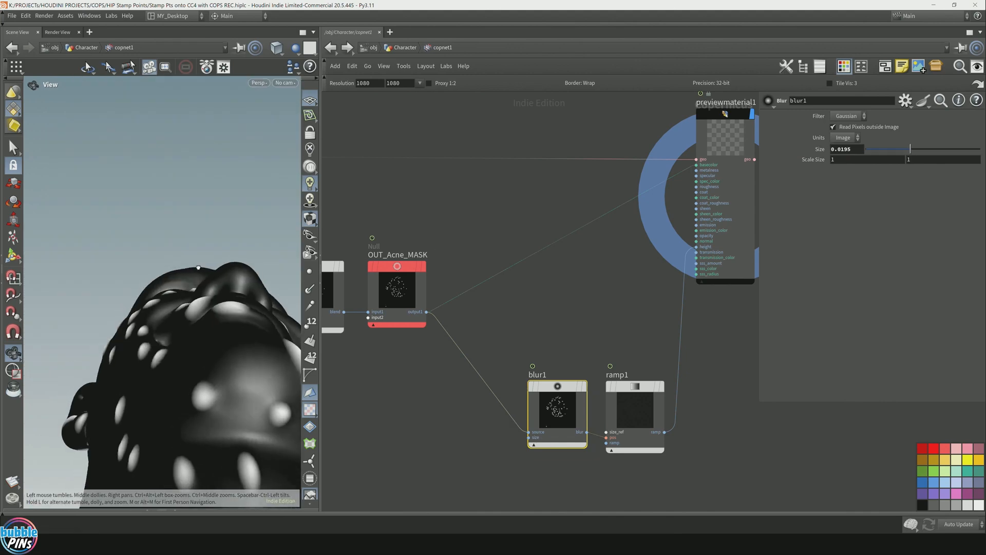
{"action": "mouse_move", "coordinate": [169, 247]}
{"action": "left_mouse_down"}
{"action": "mouse_move", "coordinate": [198, 308]}
{"action": "mouse_move", "coordinate": [261, 336]}
{"action": "mouse_move", "coordinate": [224, 336]}
{"action": "mouse_move", "coordinate": [216, 313]}
{"action": "mouse_move", "coordinate": [226, 282]}
{"action": "left_mouse_up"}
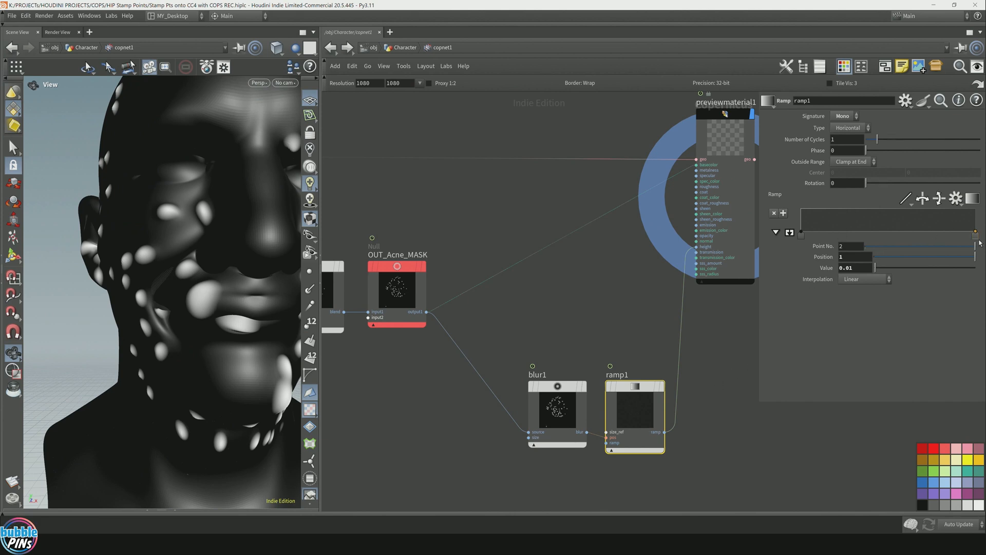
Try larger values for ramp1's end point, first 0.015 and then 0.115, to exaggerate the displacement
{"action": "left_click", "coordinate": [865, 268]}
{"action": "type", "text": "5"}
{"action": "key", "text": "Return"}
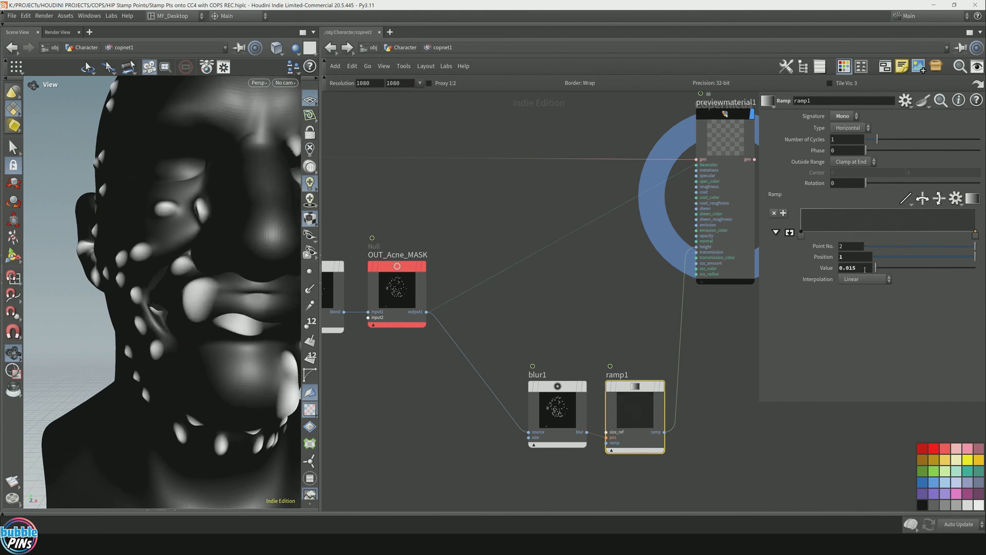
{"action": "left_click", "coordinate": [864, 268]}
{"action": "key", "text": "BackSpace"}
{"action": "type", "text": "5"}
{"action": "key", "text": "Return"}
Examine how the exaggerated displacement affects the geometry of the whole head from several angles
{"action": "left_click_drag", "start_coordinate": [277, 231], "coordinate": [270, 166]}
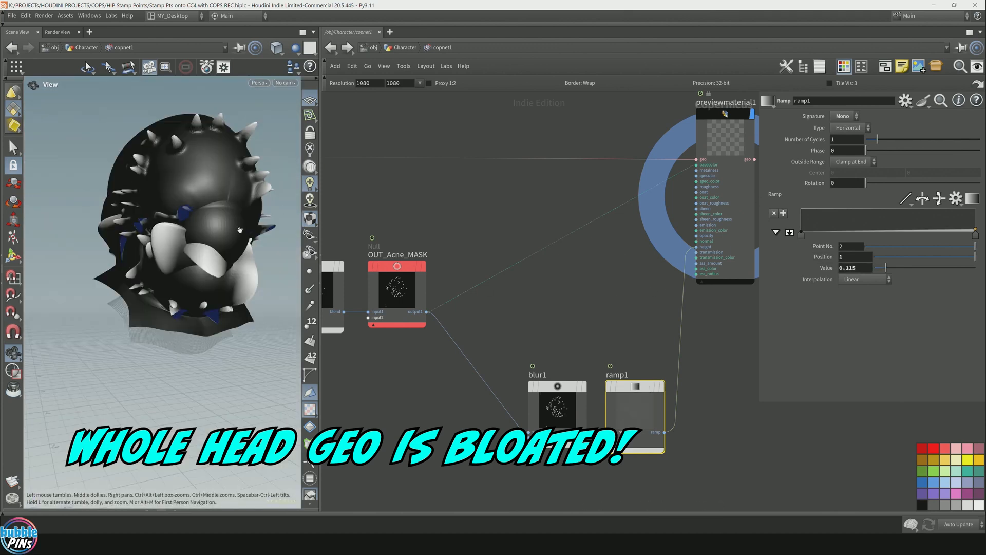
{"action": "left_click_drag", "start_coordinate": [241, 230], "coordinate": [186, 150]}
{"action": "left_click_drag", "start_coordinate": [238, 165], "coordinate": [165, 360]}
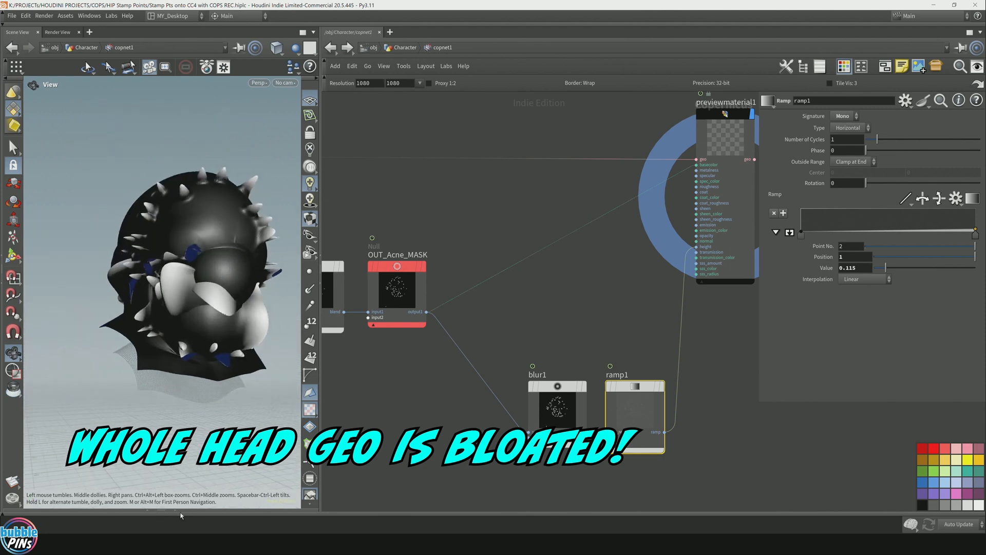
{"action": "left_click", "coordinate": [167, 510]}
{"action": "left_click_drag", "start_coordinate": [206, 415], "coordinate": [206, 356]}
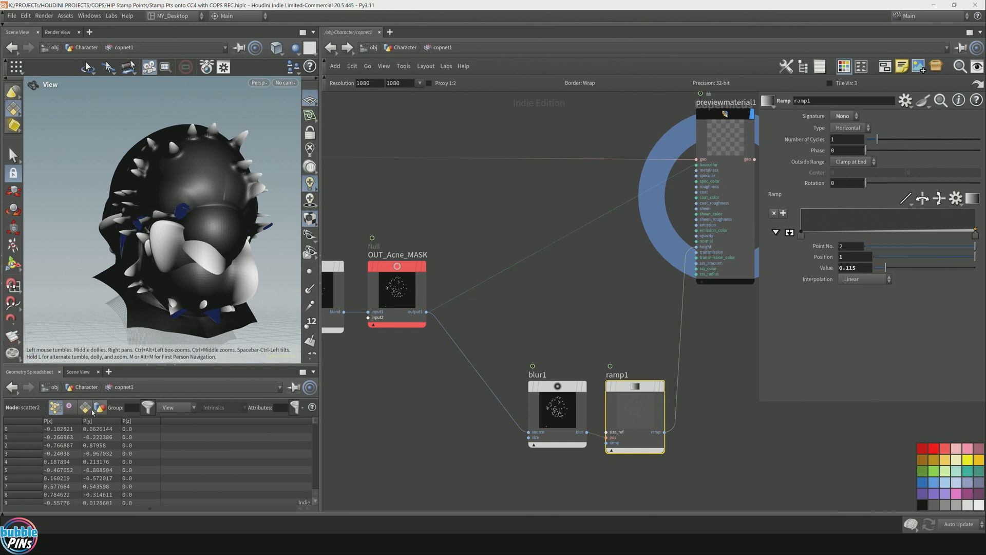
{"action": "left_click", "coordinate": [164, 366]}
{"action": "scroll", "coordinate": [206, 263], "scroll_direction": "up", "scroll_amount": 4}
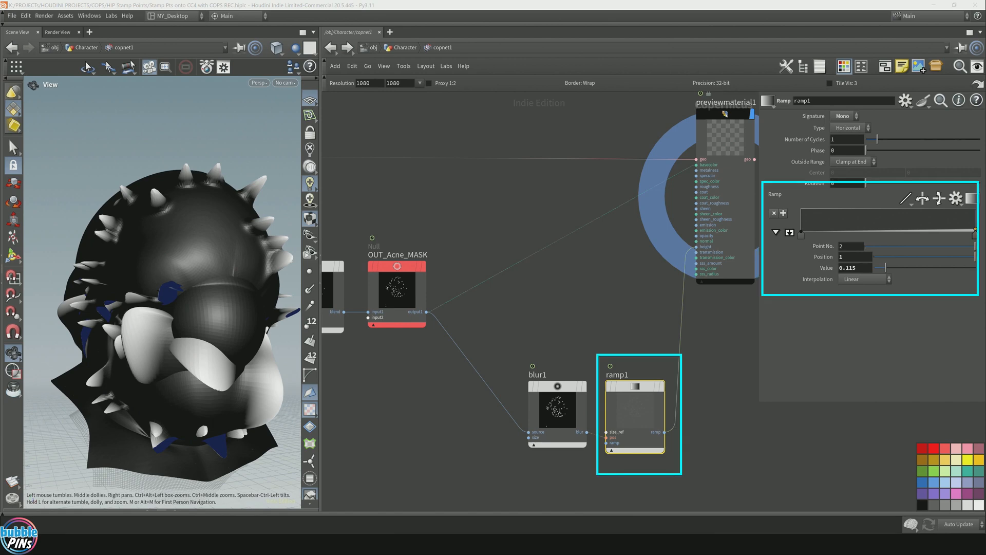
Set the position of ramp1's start point to 0.5
{"action": "left_click", "coordinate": [800, 236]}
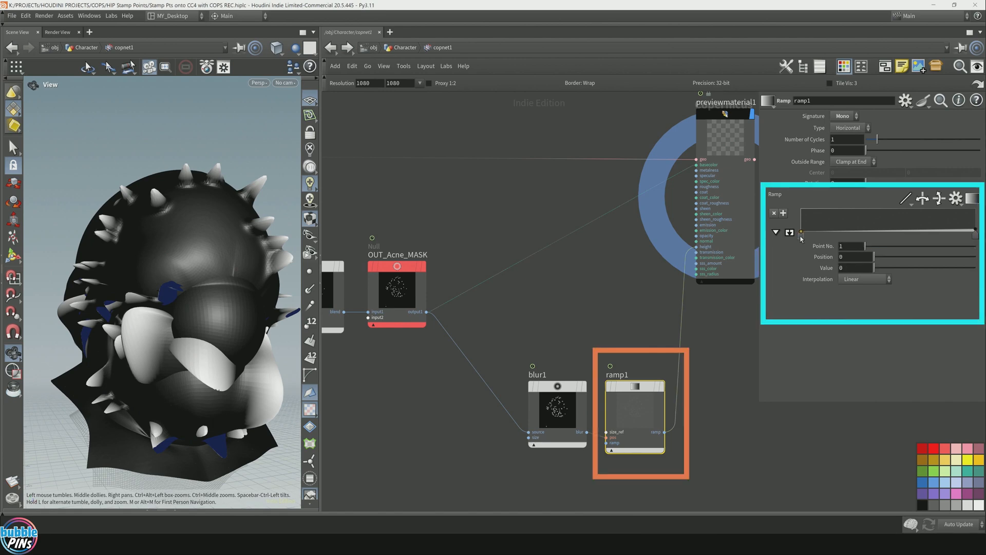
{"action": "left_click_drag", "start_coordinate": [801, 233], "coordinate": [776, 232]}
{"action": "type", "text": "0.5"}
{"action": "key", "text": "Return"}
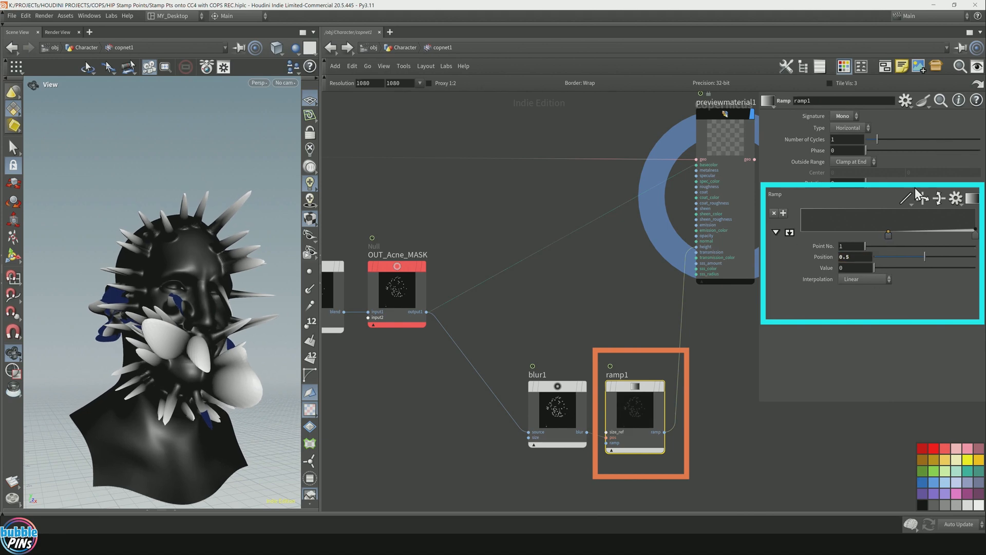
Lower the value of ramp1's end point to 0.01, refine it to 0.008, and save the project
{"action": "mouse_move", "coordinate": [975, 236]}
{"action": "left_mouse_down"}
{"action": "mouse_move", "coordinate": [912, 236]}
{"action": "mouse_move", "coordinate": [979, 237]}
{"action": "left_mouse_up"}
{"action": "left_click", "coordinate": [872, 269]}
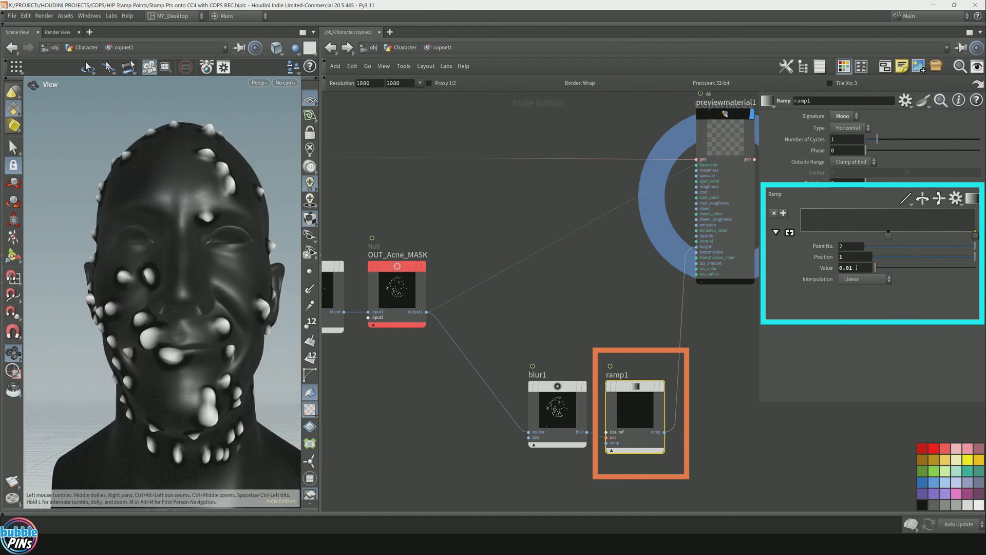
{"action": "left_click", "coordinate": [851, 269]}
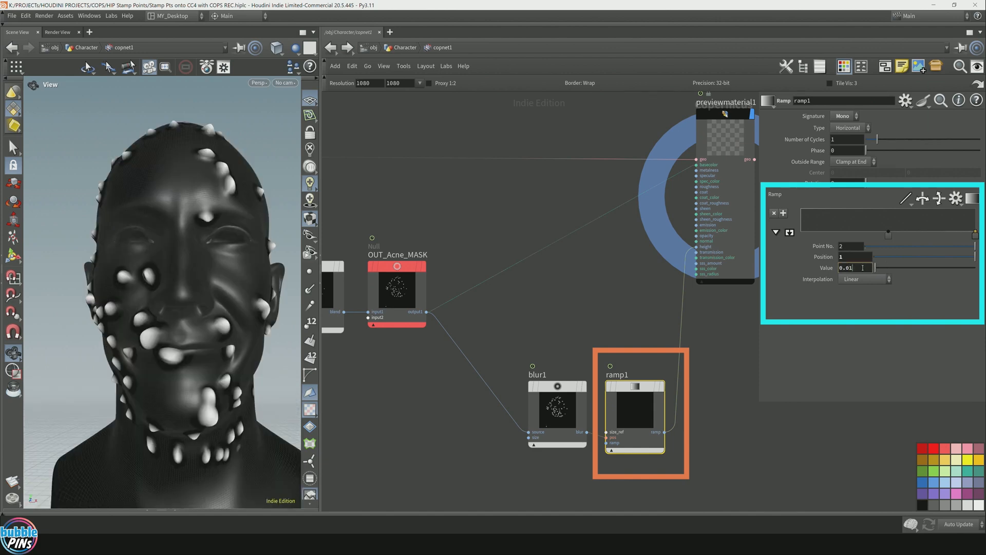
{"action": "type", "text": "8"}
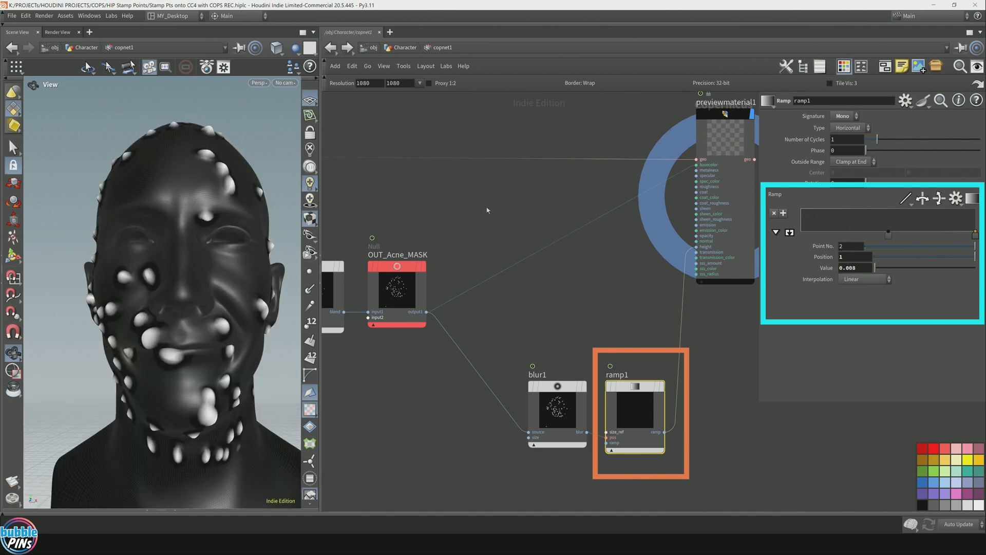
{"action": "left_click_drag", "start_coordinate": [246, 267], "coordinate": [246, 301]}
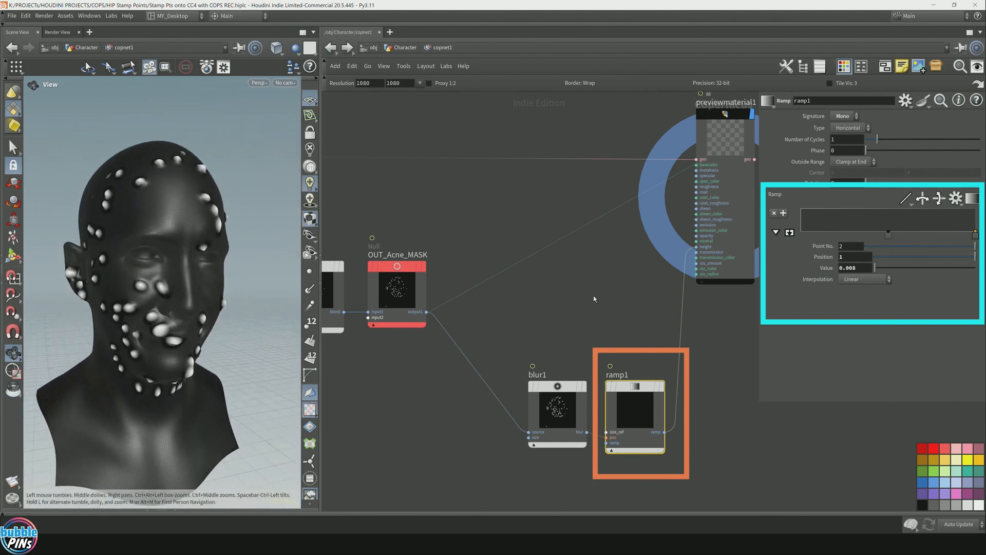
{"action": "left_click", "coordinate": [707, 324]}
{"action": "key", "text": "ctrl+s"}
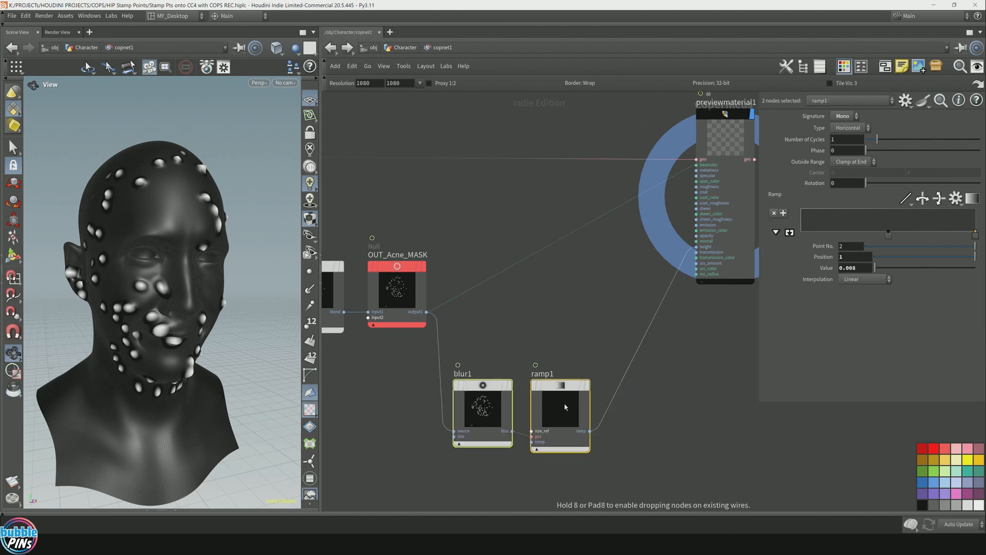
Try to add a Null node beside ramp1, below the preview material
{"action": "left_click_drag", "start_coordinate": [564, 405], "coordinate": [560, 405]}
{"action": "left_click", "coordinate": [711, 430]}
{"action": "key", "text": "Tab"}
{"action": "type", "text": "null"}
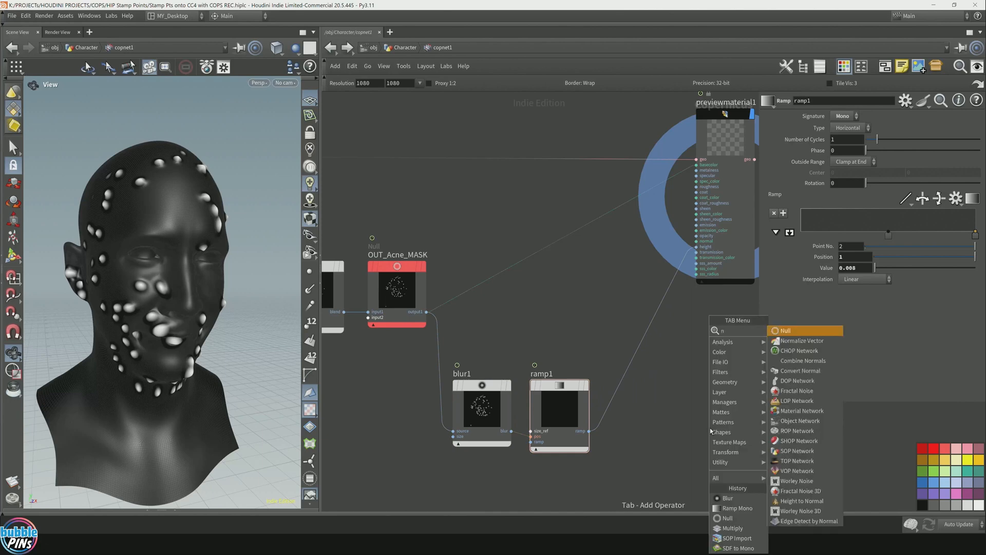
{"action": "key", "text": "Return"}
{"action": "left_click", "coordinate": [710, 427]}
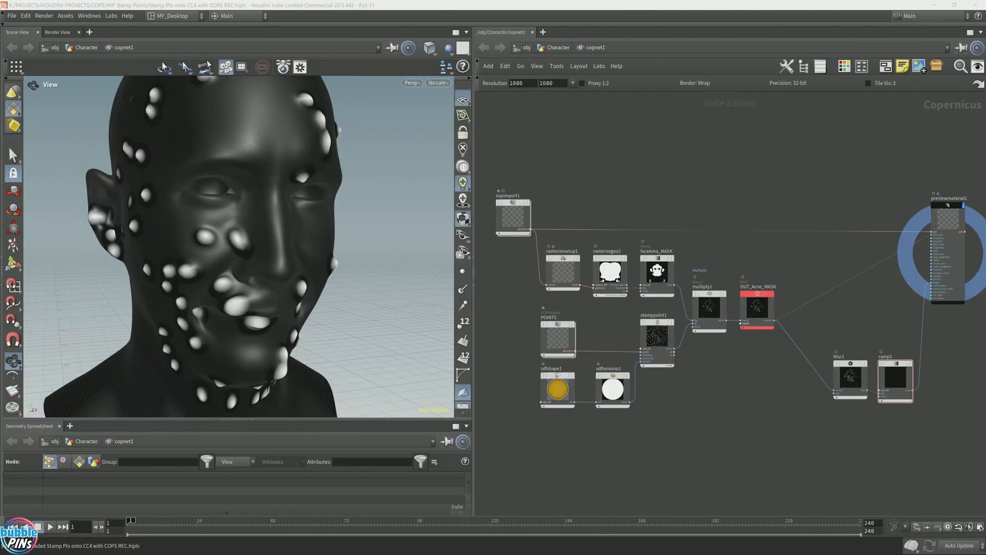
Move blur1 and ramp1 closer to OUT_Acne_MASK and insert a Null node between ramp1 and the preview material's height input
{"action": "middle_click_drag", "start_coordinate": [774, 450], "coordinate": [567, 438]}
{"action": "left_click_drag", "start_coordinate": [613, 435], "coordinate": [703, 341]}
{"action": "left_click_drag", "start_coordinate": [648, 359], "coordinate": [602, 341]}
{"action": "scroll", "coordinate": [704, 364], "scroll_direction": "up", "scroll_amount": 3}
{"action": "middle_click_drag", "start_coordinate": [704, 363], "coordinate": [727, 386]}
{"action": "key", "text": "Tab"}
{"action": "type", "text": "null"}
{"action": "key", "text": "Return"}
{"action": "left_click", "coordinate": [710, 306]}
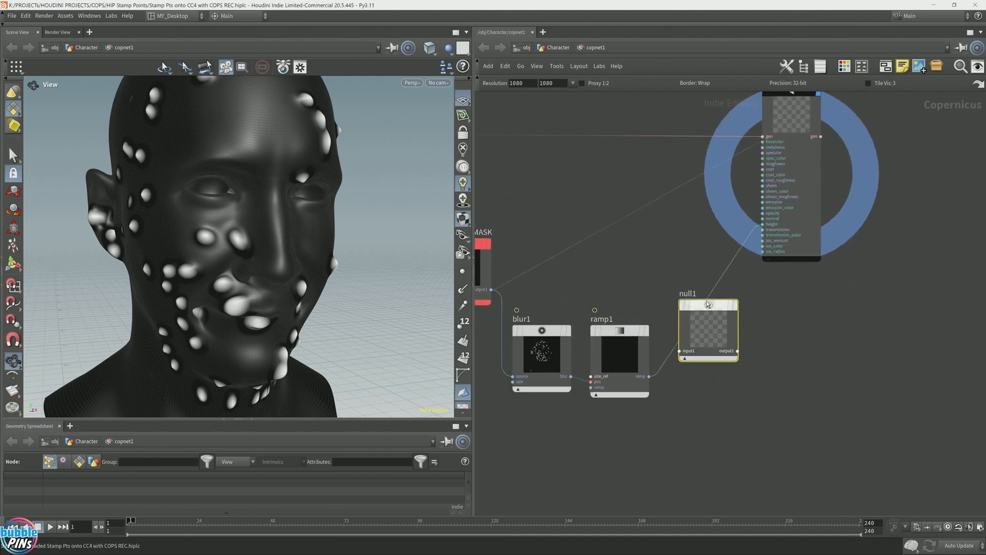
{"action": "left_click_drag", "start_coordinate": [709, 306], "coordinate": [707, 303]}
Rename the new Null node OUT_Acne_HEIGHT and color it red like the mask output
{"action": "left_click", "coordinate": [687, 322]}
{"action": "type", "text": "OUT_HE"}
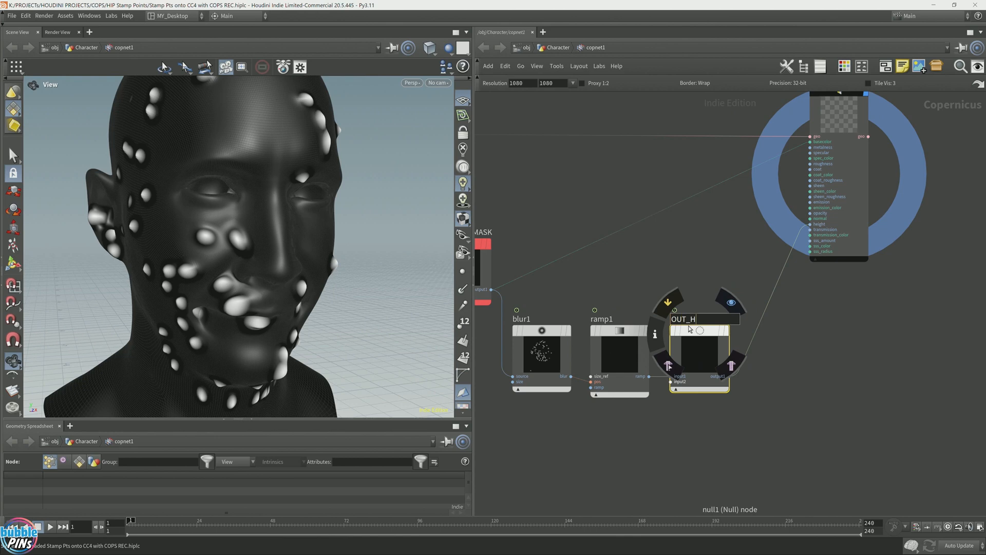
{"action": "type", "text": "ne_"}
{"action": "key", "text": "Return"}
{"action": "key", "text": "c"}
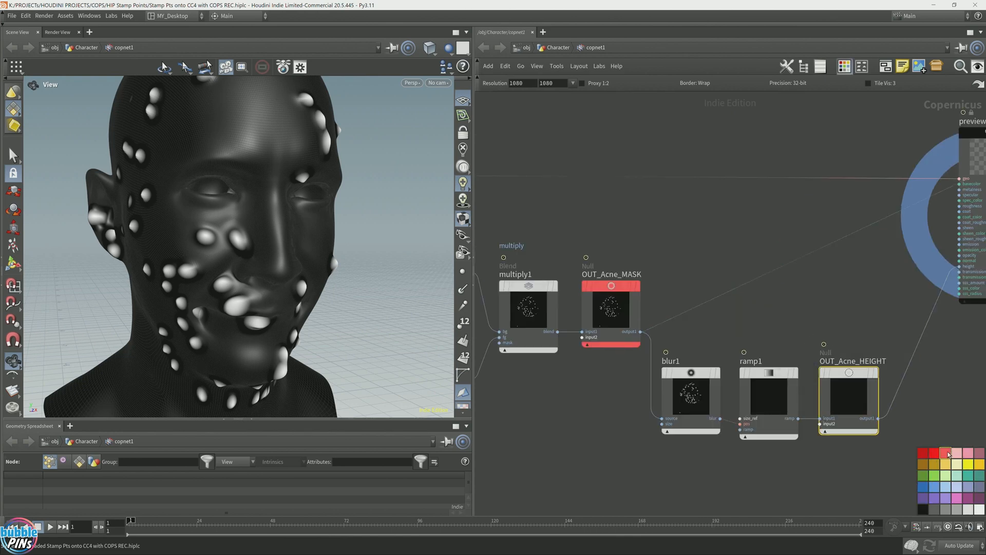
{"action": "left_click", "coordinate": [945, 453]}
{"action": "key", "text": "c"}
{"action": "scroll", "coordinate": [789, 397], "scroll_direction": "down", "scroll_amount": 4}
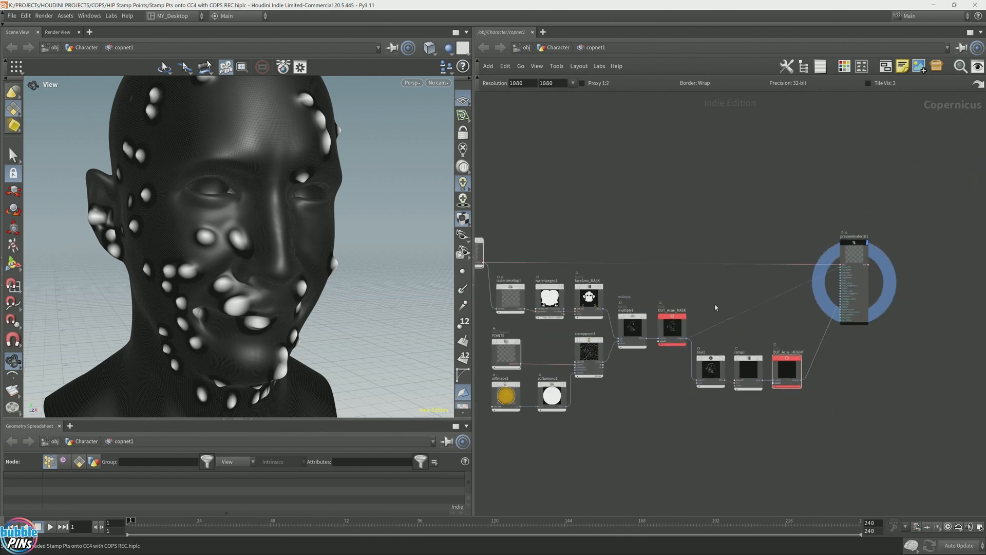
{"action": "left_click", "coordinate": [797, 362]}
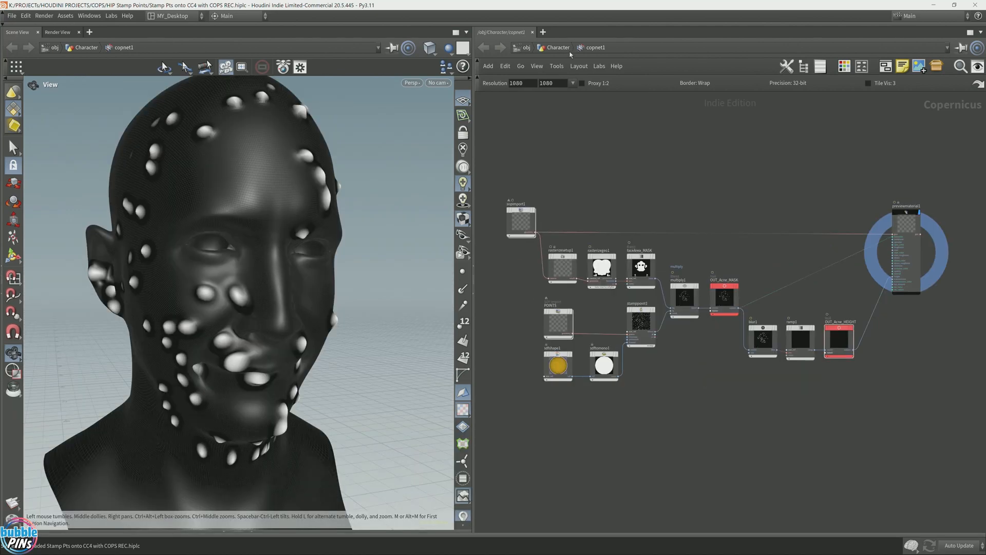
Go up to the Character network, open lopnet and view the character's face in the Karma render
{"action": "left_click", "coordinate": [568, 50]}
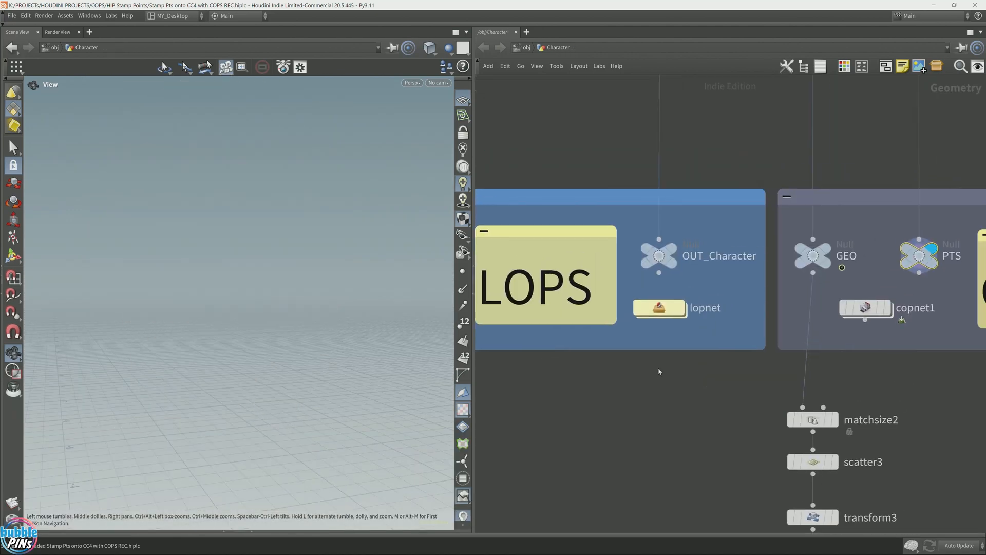
{"action": "double_click", "coordinate": [673, 317]}
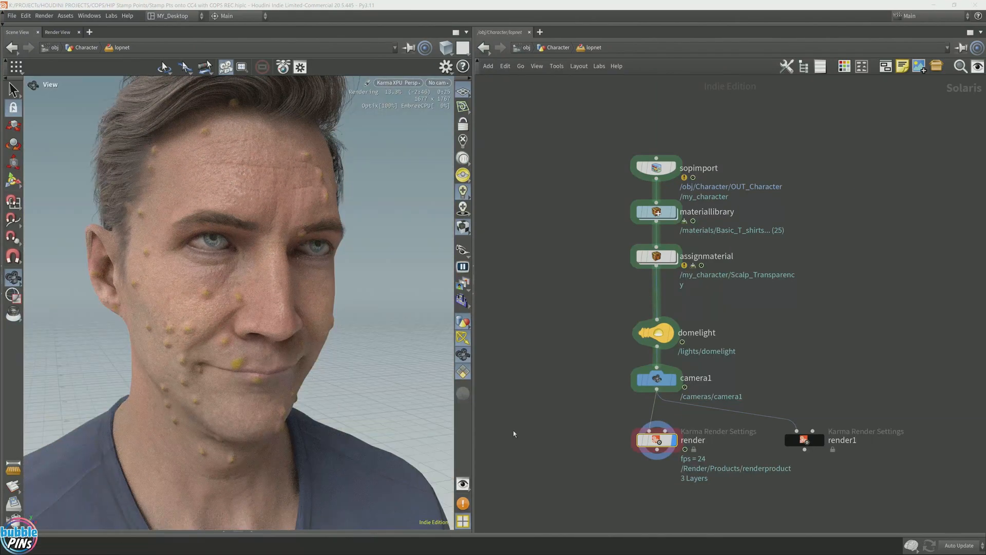
{"action": "left_click_drag", "start_coordinate": [245, 291], "coordinate": [296, 305]}
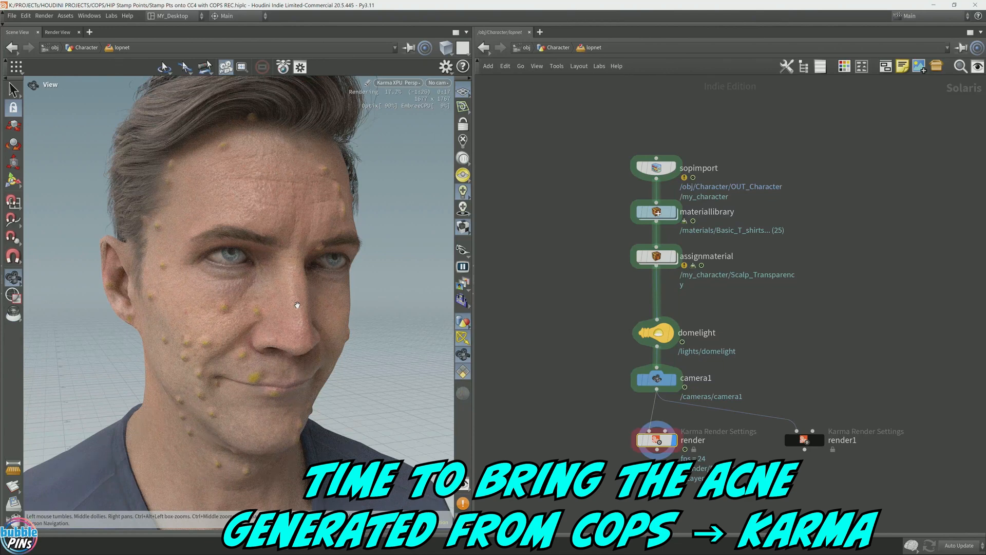
Open materiallibrary, duplicate the Std_Skin_Head1 material above the original and color the copy red
{"action": "double_click", "coordinate": [656, 211]}
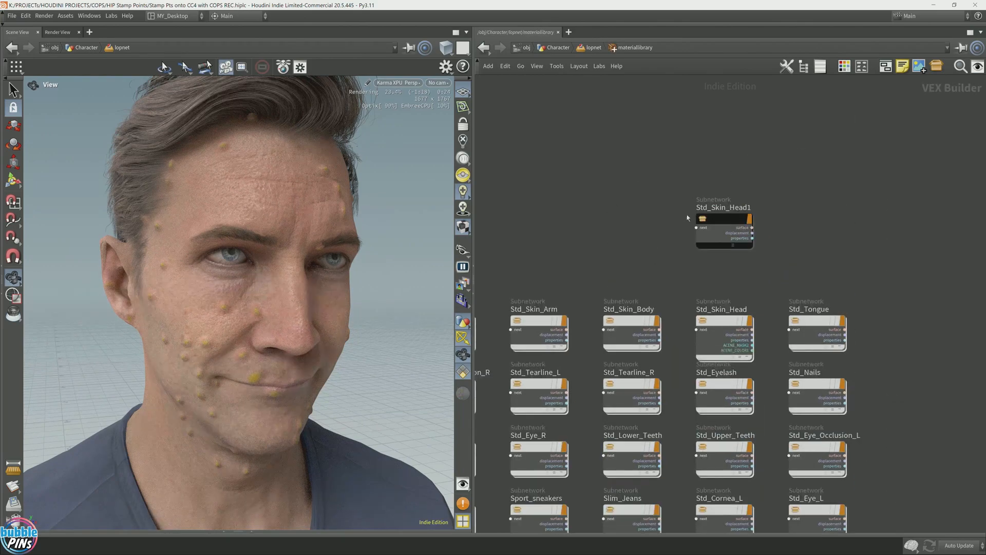
{"action": "left_click_drag", "start_coordinate": [720, 218], "coordinate": [724, 136], "text": "alt"}
{"action": "middle_click_drag", "start_coordinate": [783, 114], "coordinate": [764, 290]}
{"action": "scroll", "coordinate": [763, 290], "scroll_direction": "up", "scroll_amount": 3}
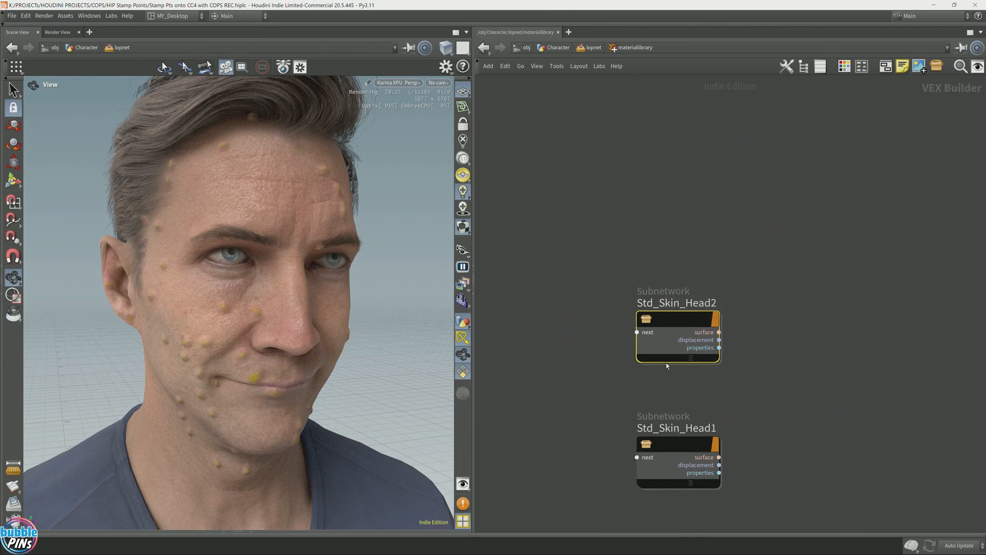
{"action": "key", "text": "c"}
In lopnet's assignmaterial node, set the material path for the Std_Skin_Head primitive to /materials/Std_Skin_Head2
{"action": "left_click", "coordinate": [593, 47]}
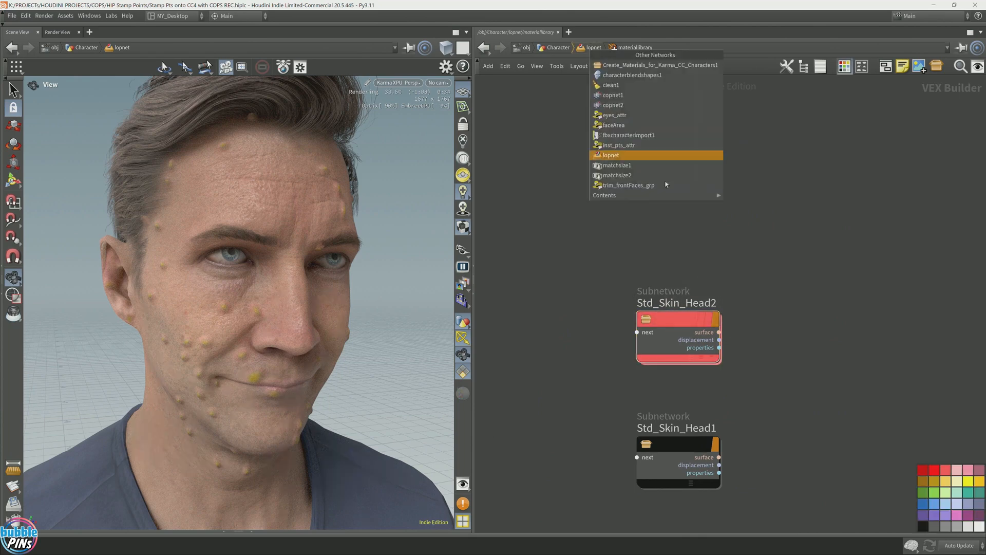
{"action": "left_click", "coordinate": [558, 186]}
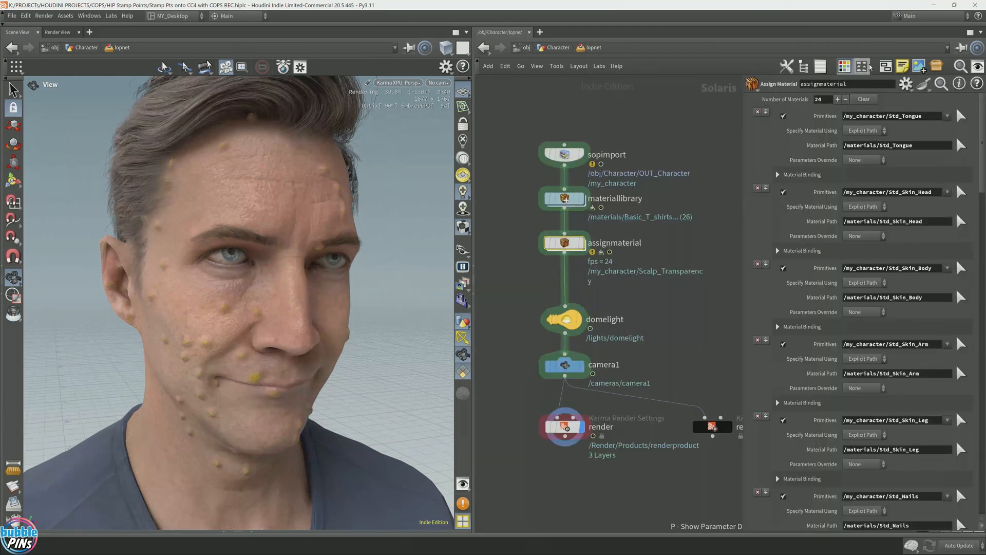
{"action": "left_click", "coordinate": [933, 224]}
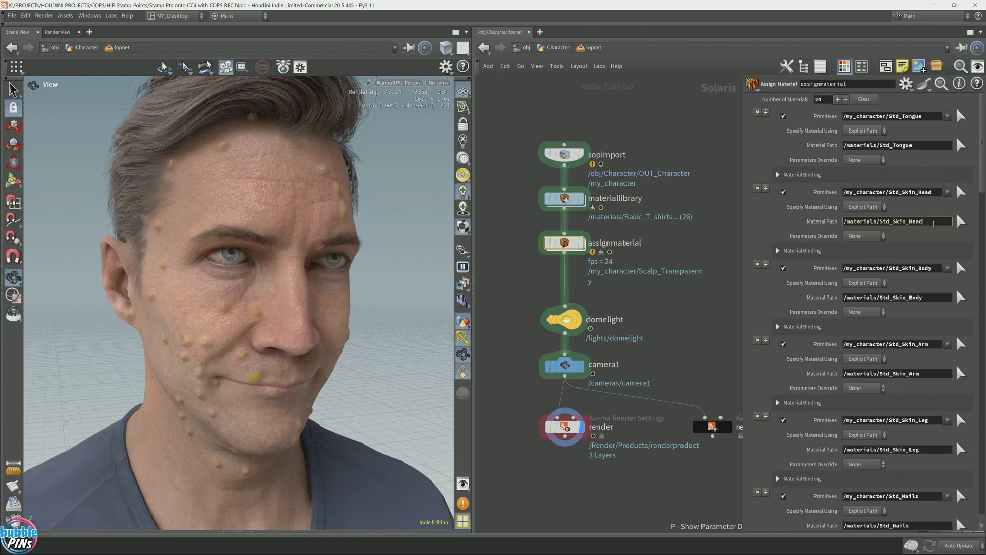
{"action": "type", "text": "2"}
{"action": "key", "text": "Return"}
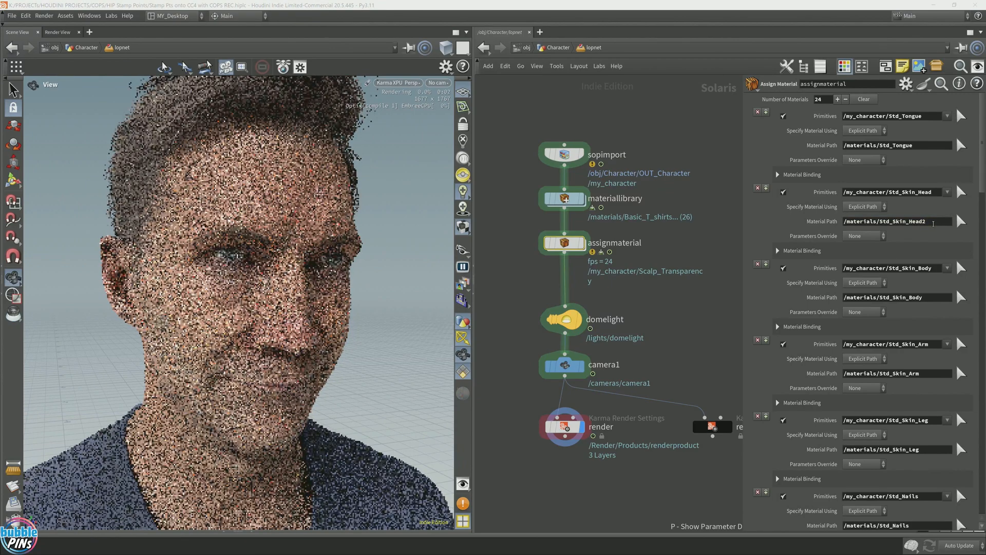
{"action": "key", "text": "p"}
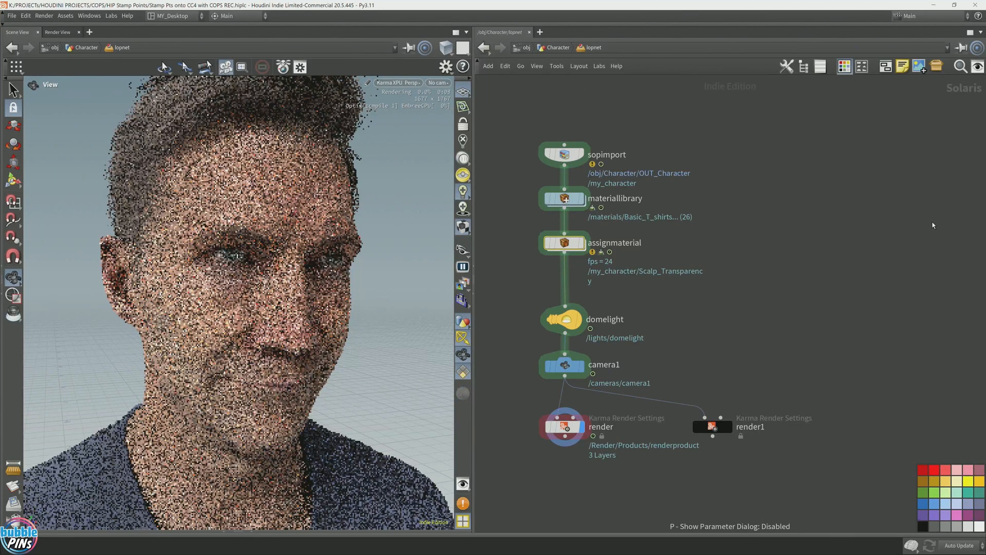
Open materiallibrary and enter the Std_Skin_Head2 material subnetwork
{"action": "middle_click_drag", "start_coordinate": [706, 175], "coordinate": [729, 207]}
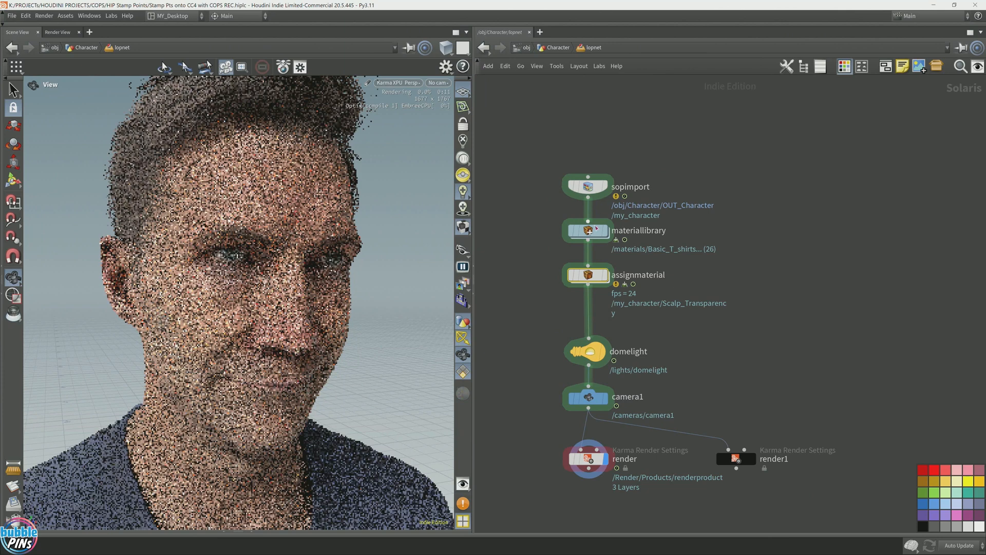
{"action": "double_click", "coordinate": [588, 231]}
{"action": "double_click", "coordinate": [668, 319]}
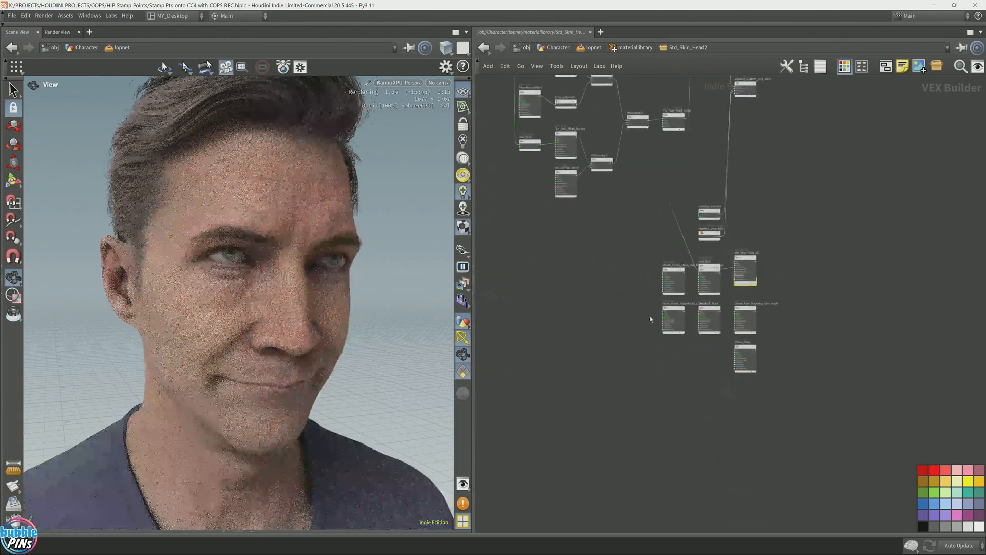
Locate the base-color image and mtlxoverlay nodes in the head material and widen the network editor beside the character render
{"action": "left_click_drag", "start_coordinate": [616, 402], "coordinate": [792, 233]}
{"action": "left_click_drag", "start_coordinate": [713, 239], "coordinate": [908, 251]}
{"action": "scroll", "coordinate": [799, 262], "scroll_direction": "up", "scroll_amount": 6}
{"action": "middle_click_drag", "start_coordinate": [799, 262], "coordinate": [762, 246]}
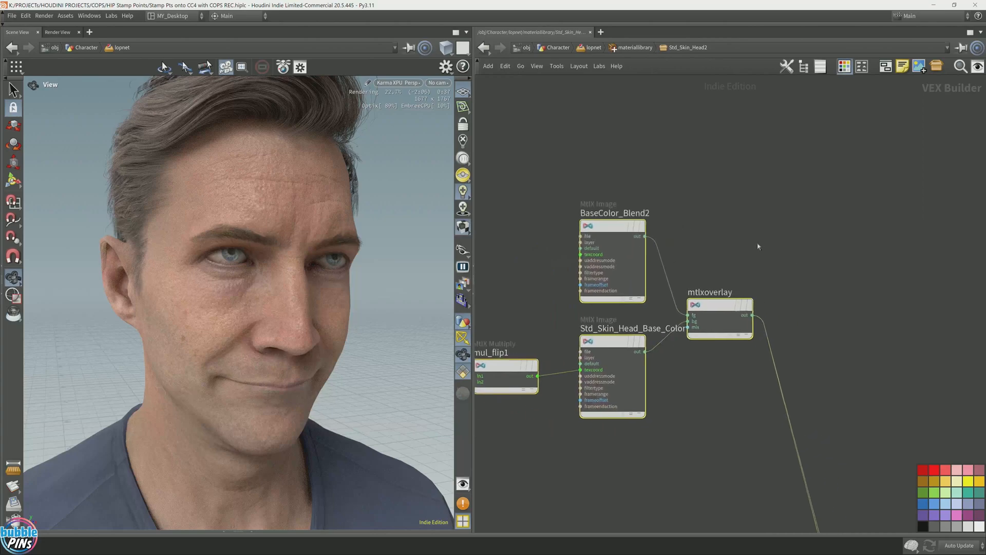
{"action": "left_click_drag", "start_coordinate": [473, 196], "coordinate": [349, 195]}
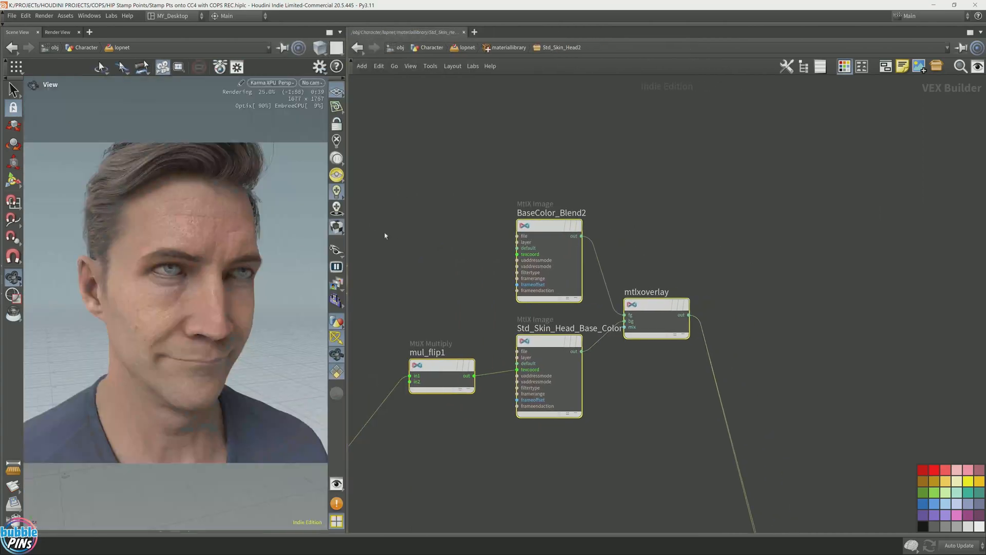
{"action": "left_click_drag", "start_coordinate": [197, 234], "coordinate": [214, 232]}
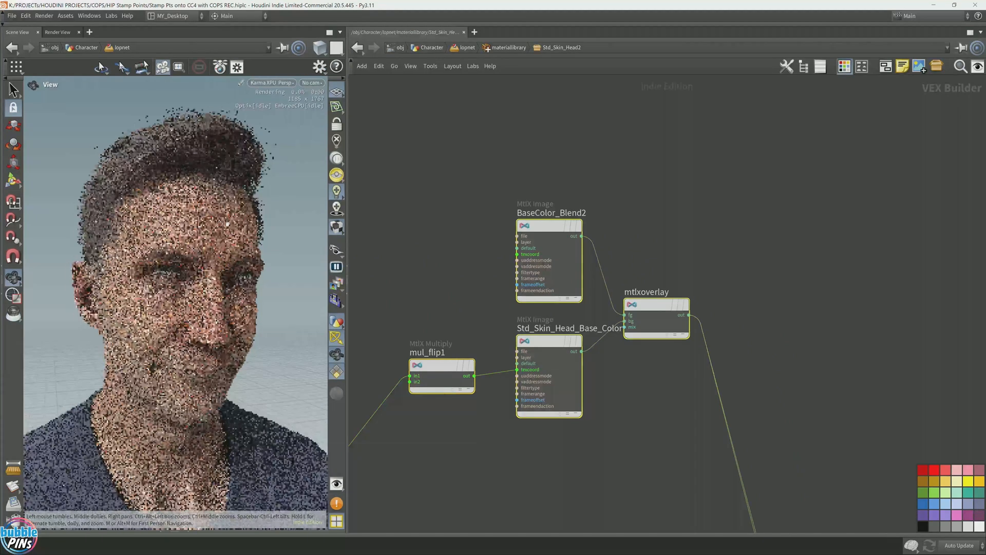
{"action": "middle_click_drag", "start_coordinate": [648, 356], "coordinate": [608, 355]}
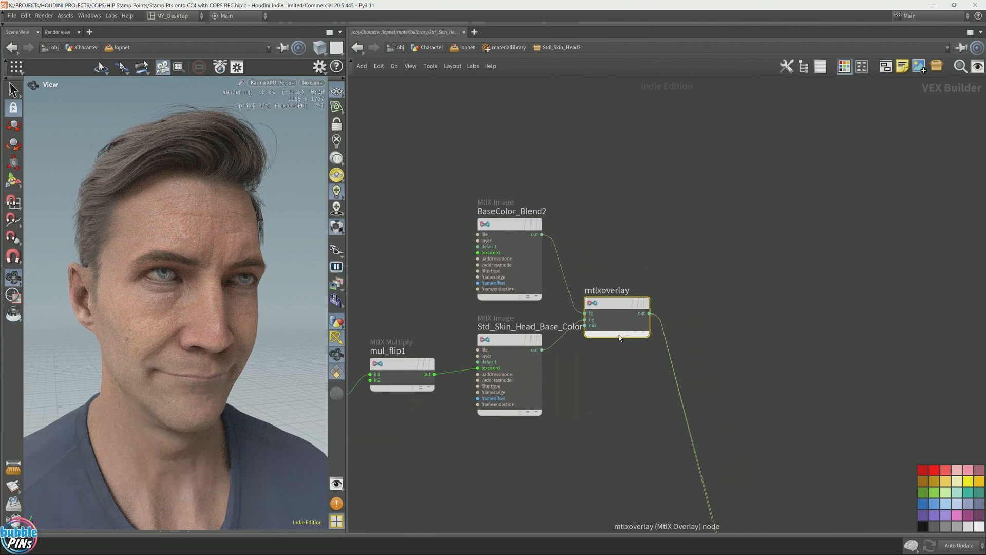
Attach a visualize node to the mtlxoverlay output, check the face in the render and move the visualizer further from the overlay
{"action": "left_click", "coordinate": [620, 337]}
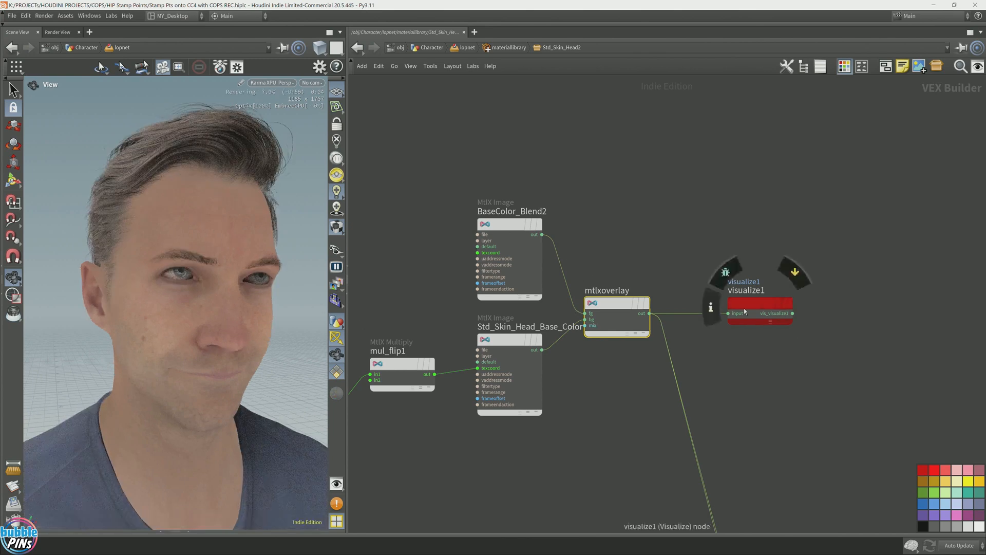
{"action": "left_click_drag", "start_coordinate": [753, 315], "coordinate": [704, 314]}
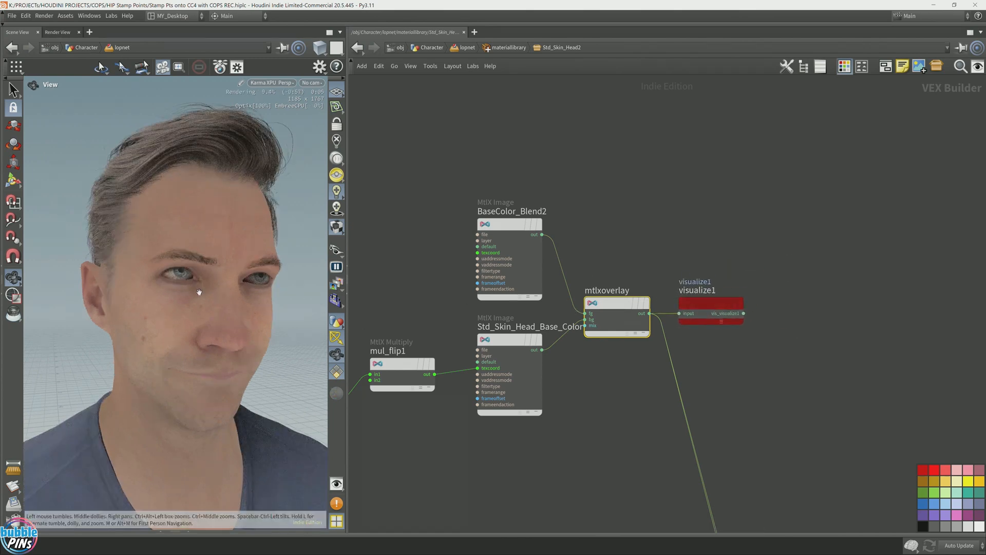
{"action": "left_click_drag", "start_coordinate": [233, 240], "coordinate": [215, 285]}
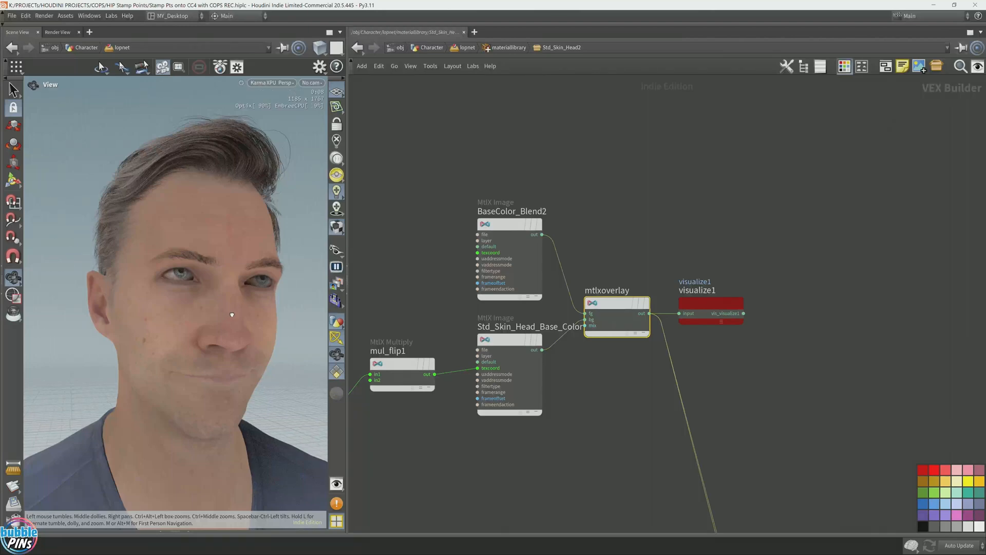
{"action": "mouse_move", "coordinate": [226, 323]}
{"action": "left_mouse_down"}
{"action": "mouse_move", "coordinate": [224, 313]}
{"action": "mouse_move", "coordinate": [250, 322]}
{"action": "mouse_move", "coordinate": [235, 325]}
{"action": "left_mouse_up"}
{"action": "scroll", "coordinate": [235, 326], "scroll_direction": "up", "scroll_amount": 3}
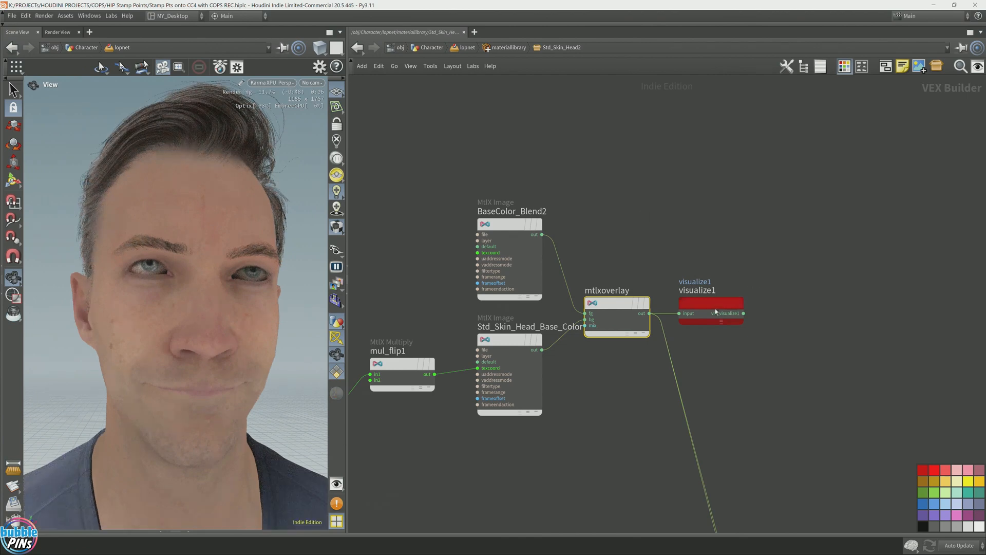
{"action": "left_click_drag", "start_coordinate": [705, 307], "coordinate": [868, 308]}
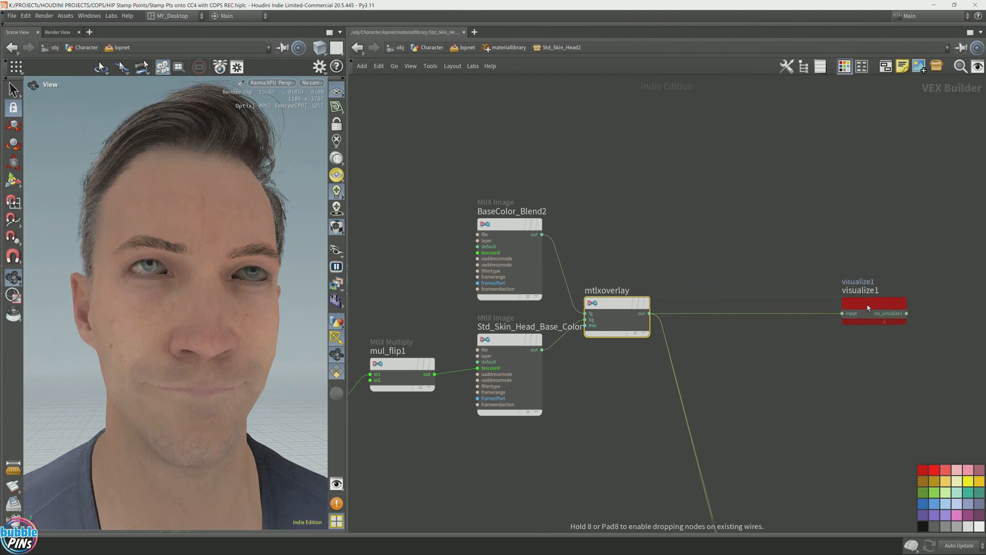
{"action": "middle_click_drag", "start_coordinate": [781, 361], "coordinate": [755, 359]}
{"action": "middle_click_drag", "start_coordinate": [646, 259], "coordinate": [659, 260]}
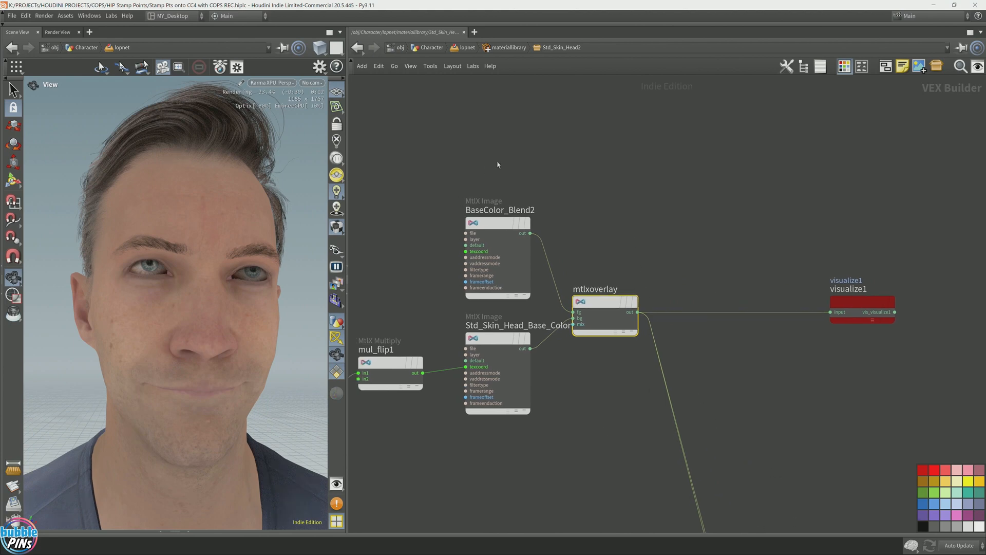
Add a MtlX Image node below the base-color image nodes, open its parameters and set its signature to Float
{"action": "left_click_drag", "start_coordinate": [499, 163], "coordinate": [636, 425]}
{"action": "left_click", "coordinate": [639, 421]}
{"action": "middle_click_drag", "start_coordinate": [672, 269], "coordinate": [563, 270]}
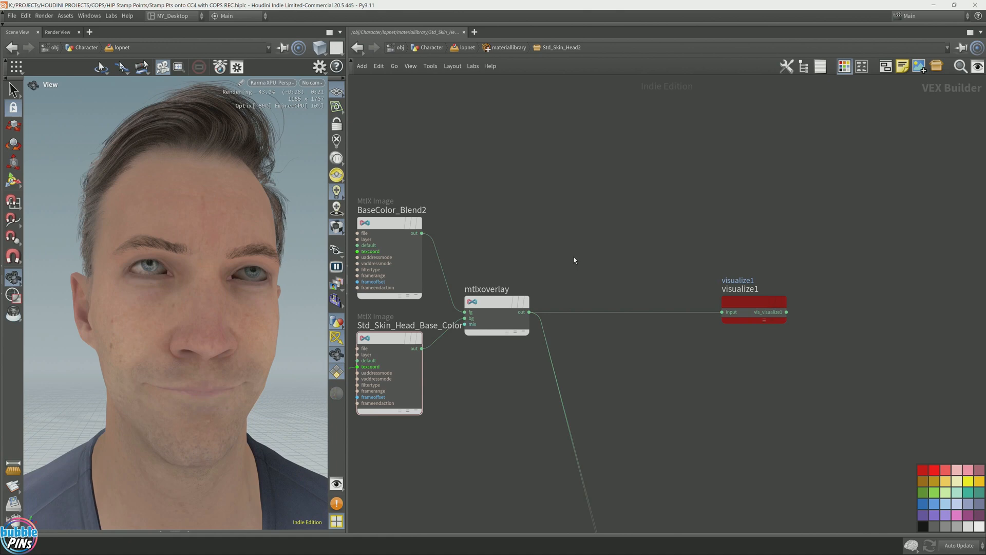
{"action": "key", "text": "Tab"}
{"action": "type", "text": "mtl"}
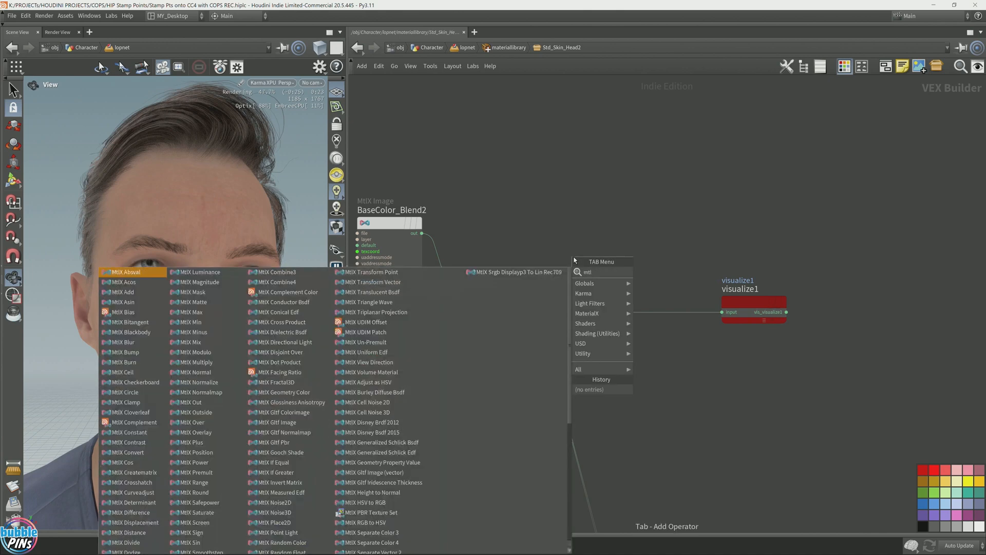
{"action": "type", "text": "x im"}
{"action": "key", "text": "Return"}
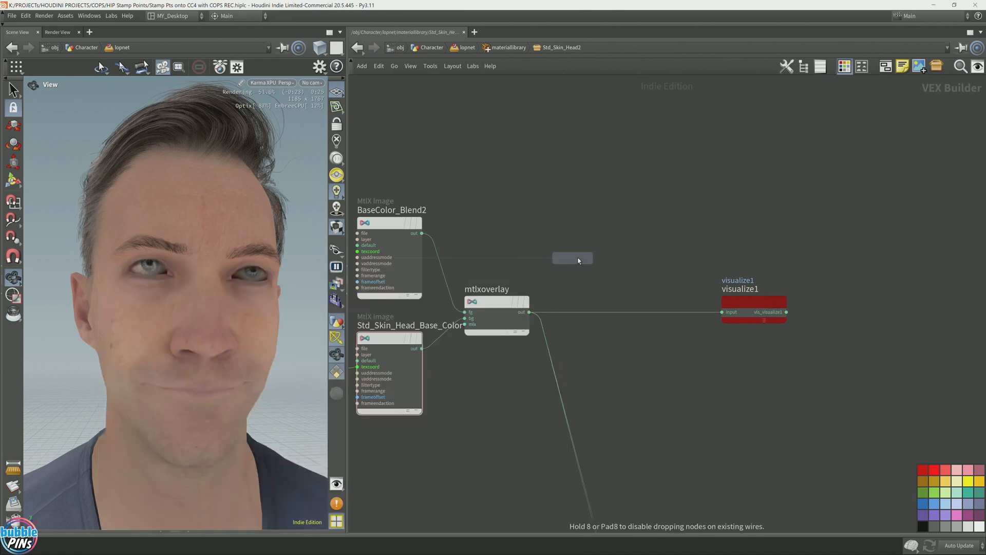
{"action": "middle_click_drag", "start_coordinate": [486, 479], "coordinate": [496, 380]}
{"action": "left_click", "coordinate": [500, 408]}
{"action": "key", "text": "p"}
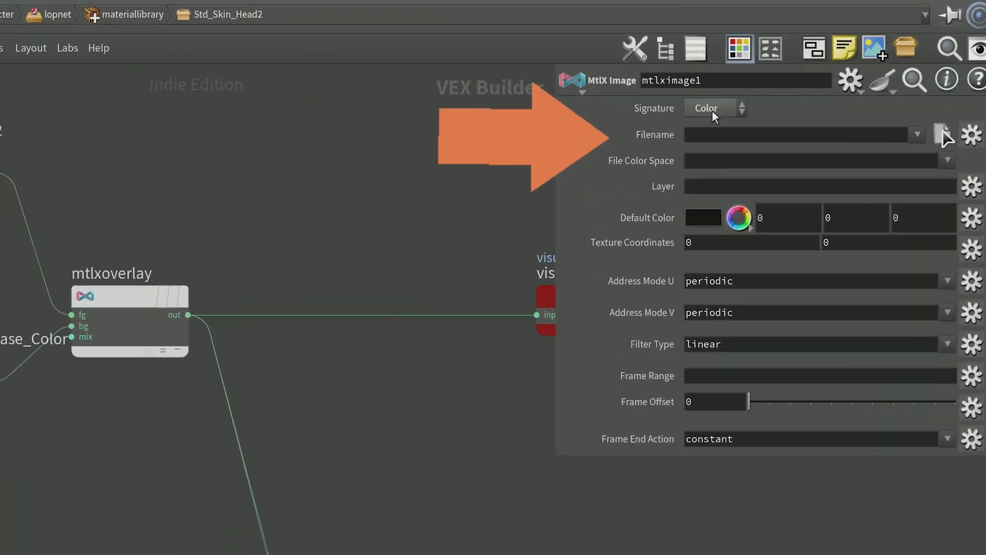
{"action": "left_click", "coordinate": [828, 99]}
{"action": "left_click", "coordinate": [646, 136]}
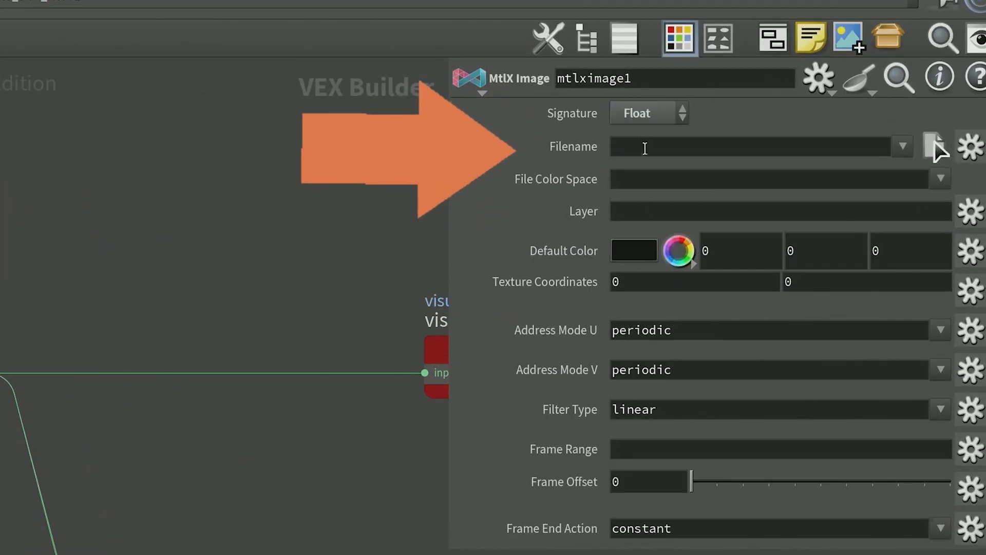
Set the new image node's filename to op:/obj/Character/copnet1/OUT_Acne_MASK/
{"action": "left_click", "coordinate": [648, 154]}
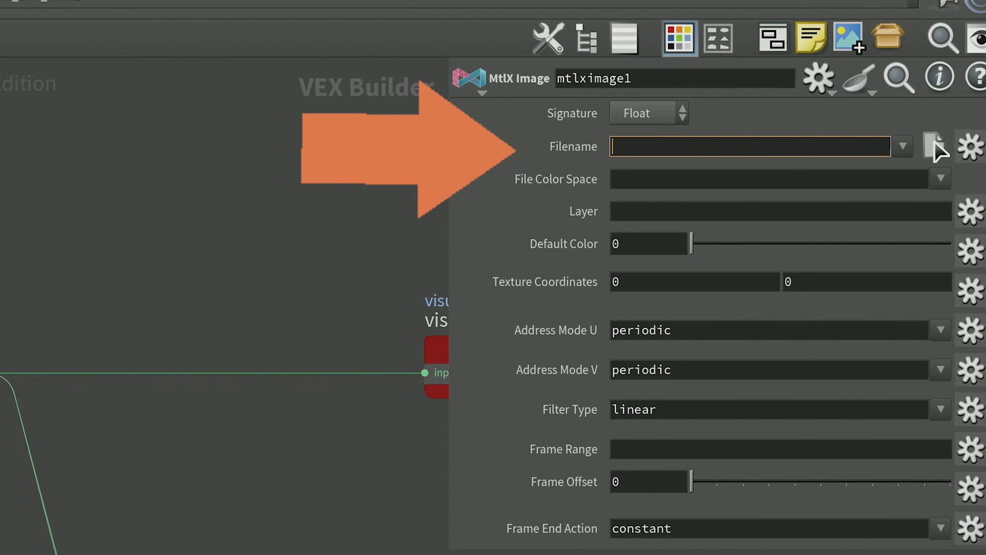
{"action": "type", "text": "op:/obj/"}
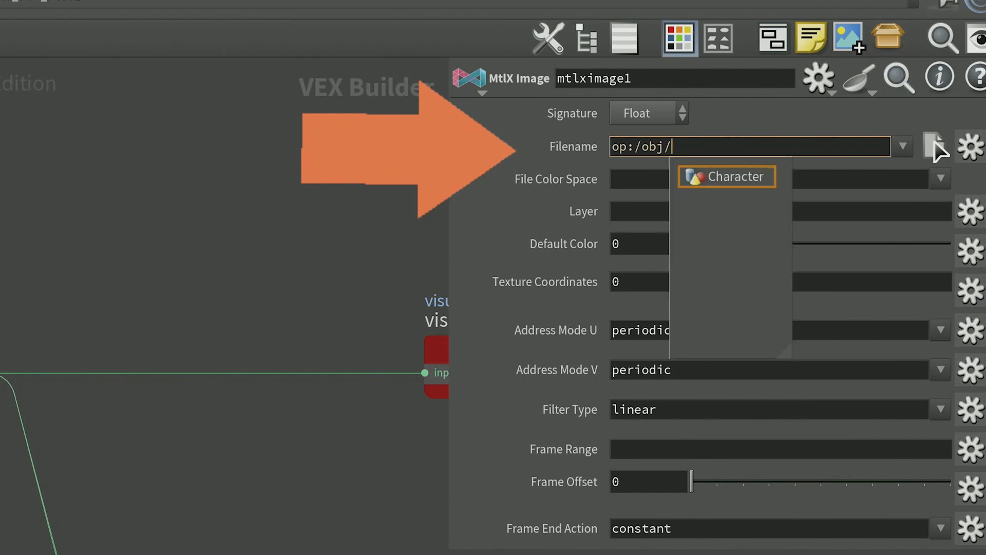
{"action": "key", "text": "Tab"}
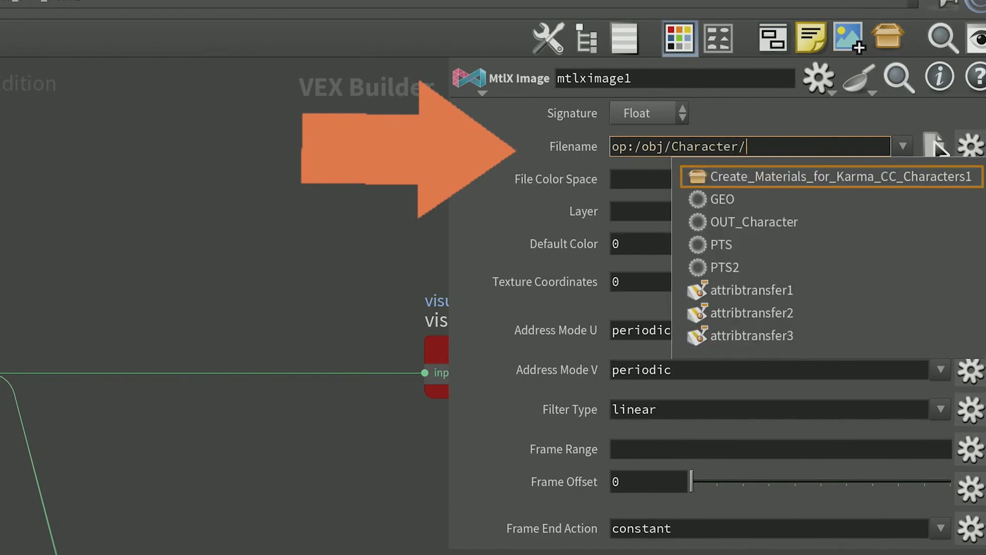
{"action": "type", "text": "copnet"}
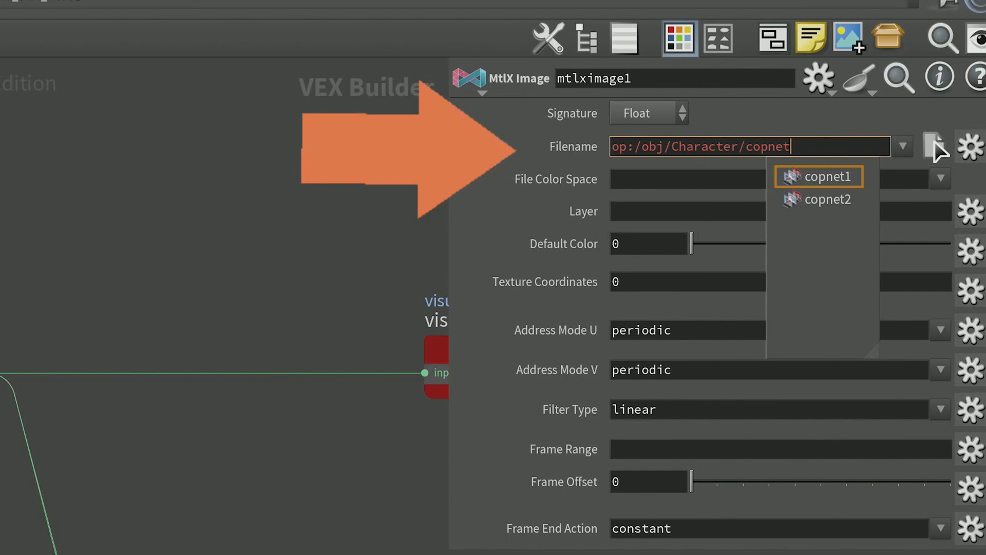
{"action": "key", "text": "Down"}
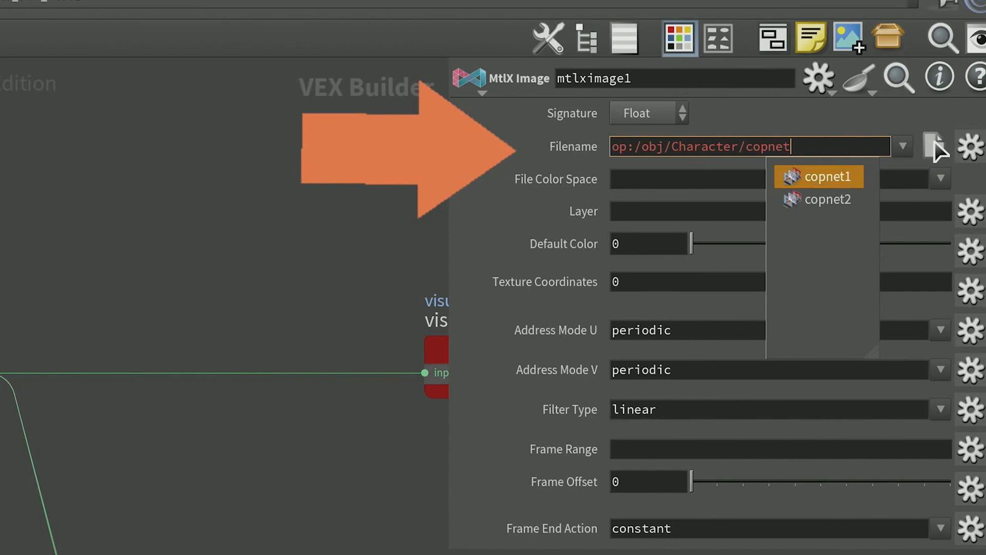
{"action": "key", "text": "Tab"}
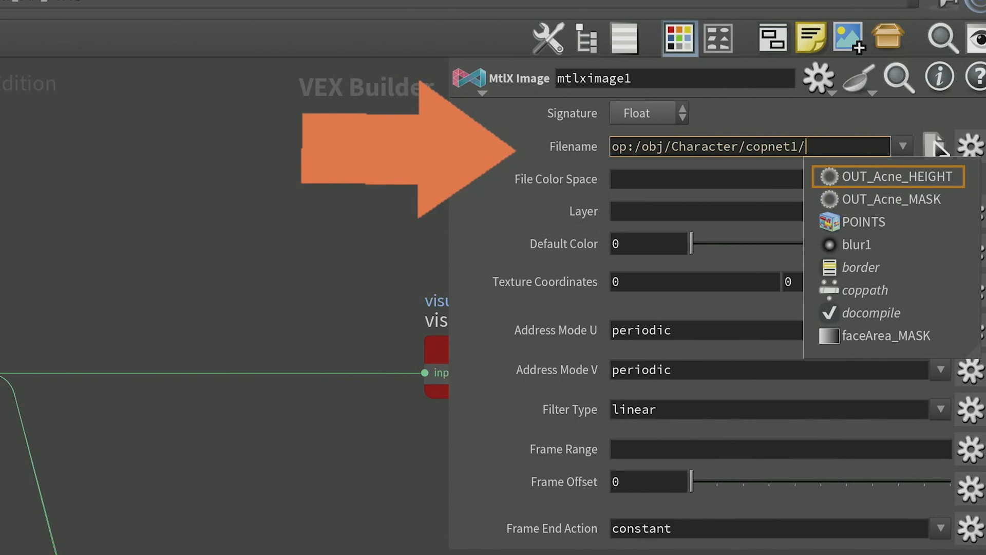
{"action": "key", "text": "Down"}
{"action": "key", "text": "Down"}
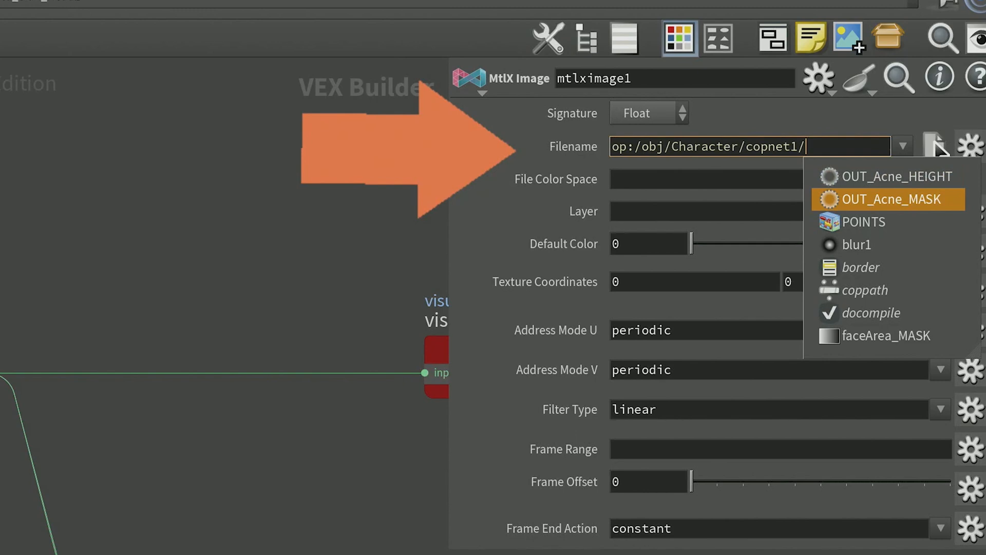
{"action": "key", "text": "Up"}
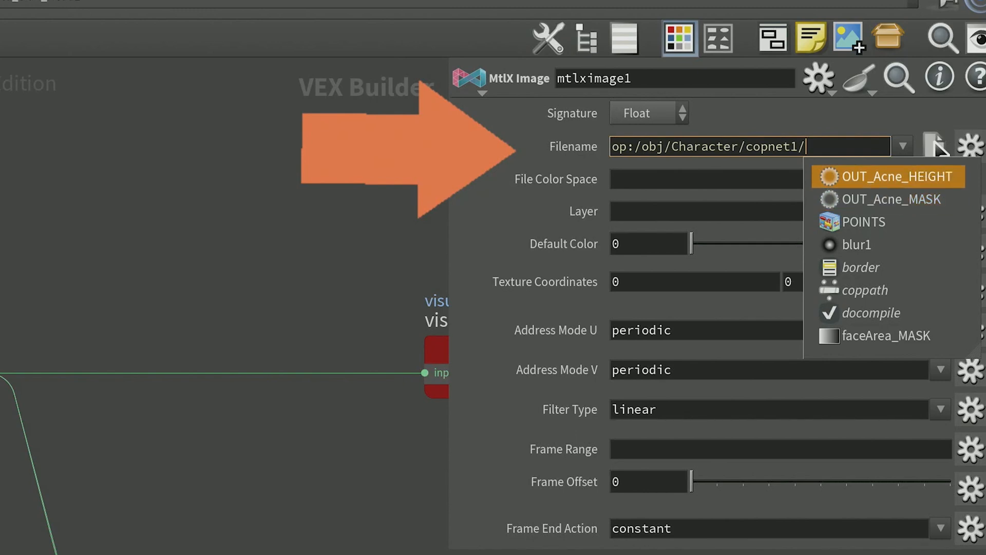
{"action": "key", "text": "Down"}
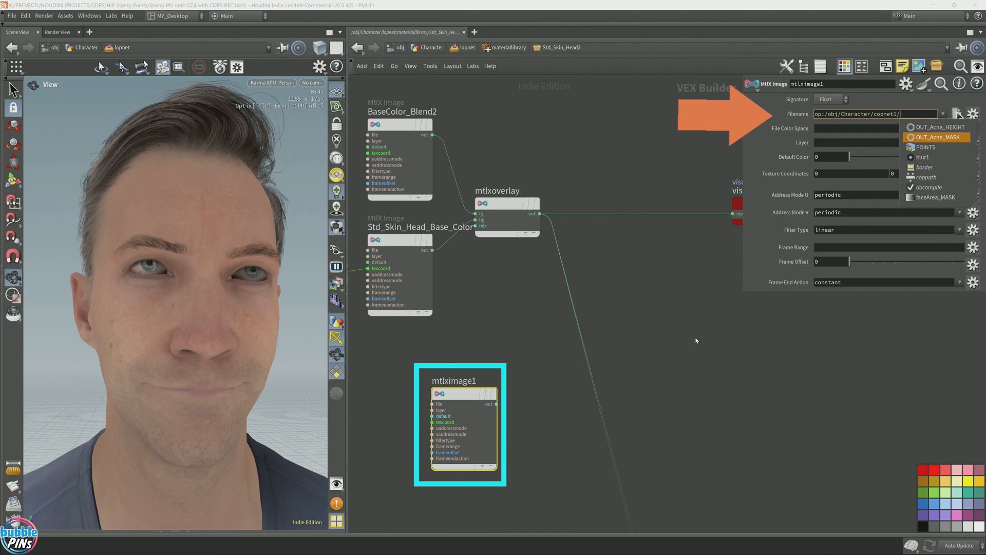
{"action": "key", "text": "Tab"}
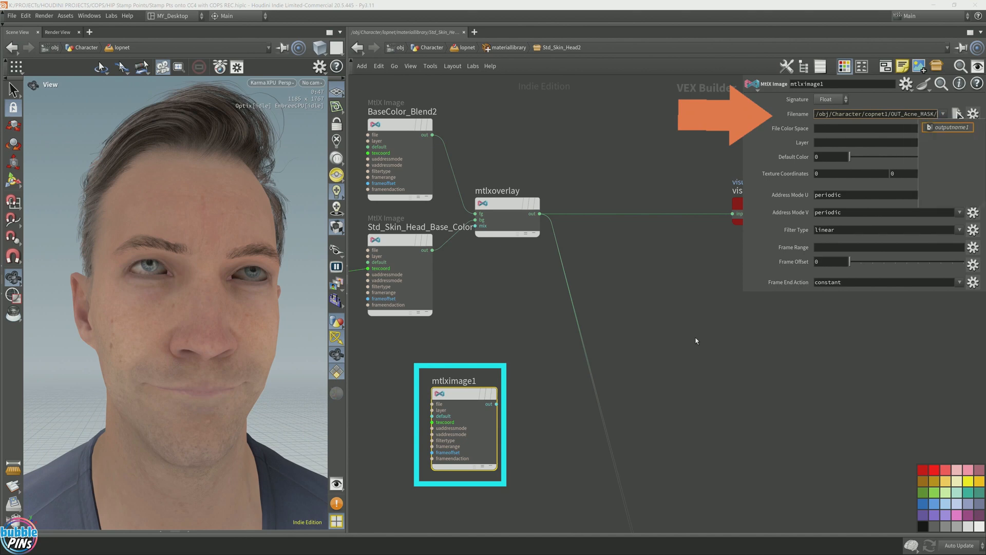
Rename the new MtlX Image node to Acne_MASK
{"action": "double_click", "coordinate": [454, 381]}
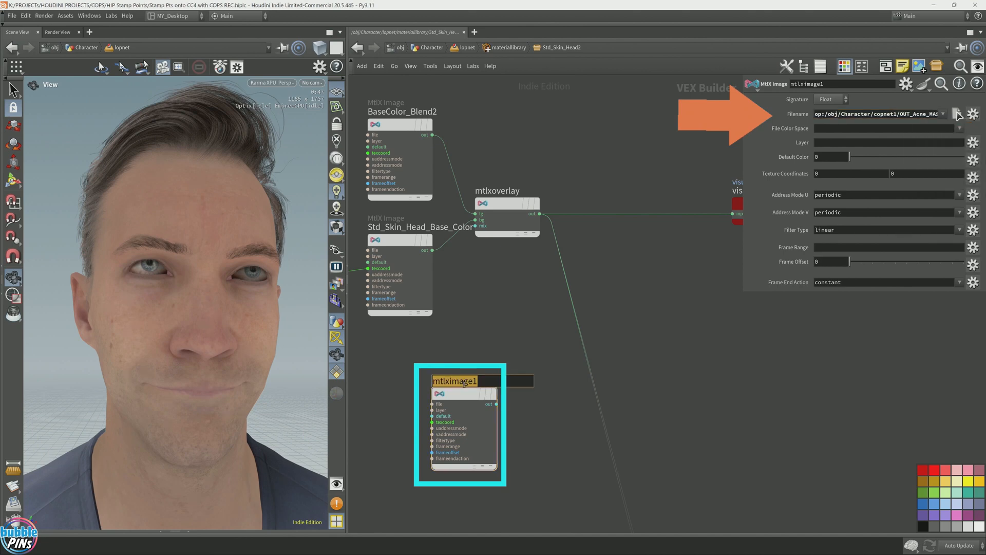
{"action": "type", "text": "Acne_MASK"}
{"action": "key", "text": "Return"}
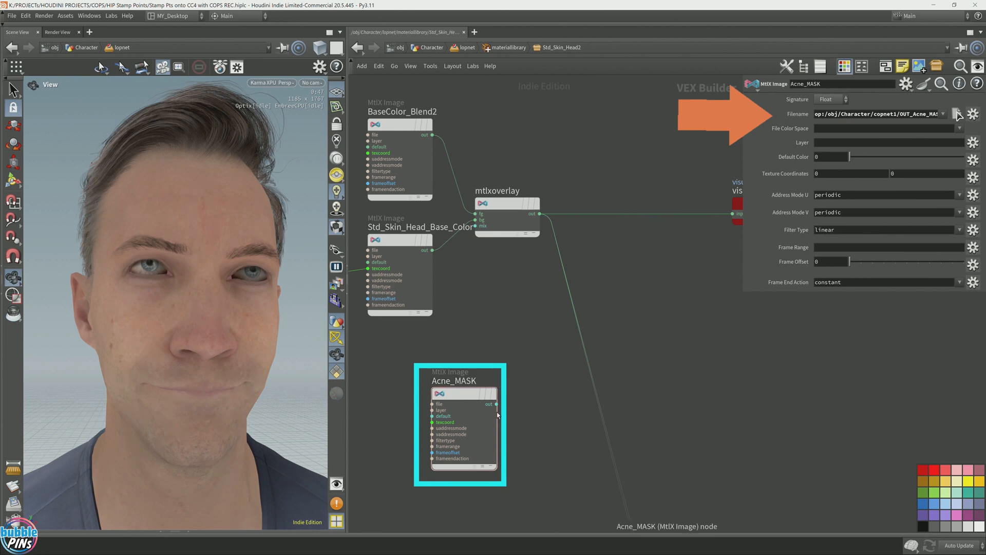
Add a Karma Ramp Const node fed by the Acne_MASK output and place it beside the image node
{"action": "scroll", "coordinate": [519, 368], "scroll_direction": "up", "scroll_amount": 3}
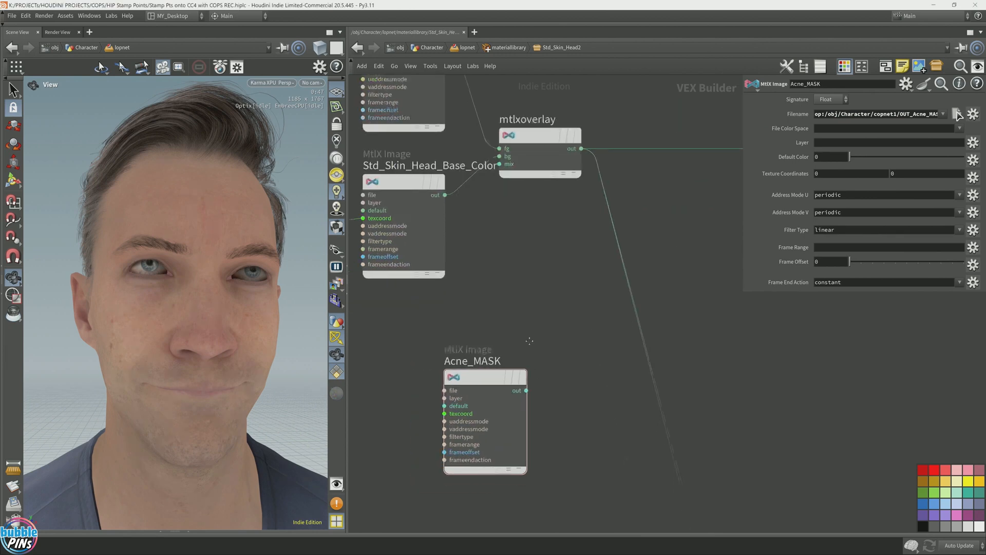
{"action": "left_click", "coordinate": [480, 322]}
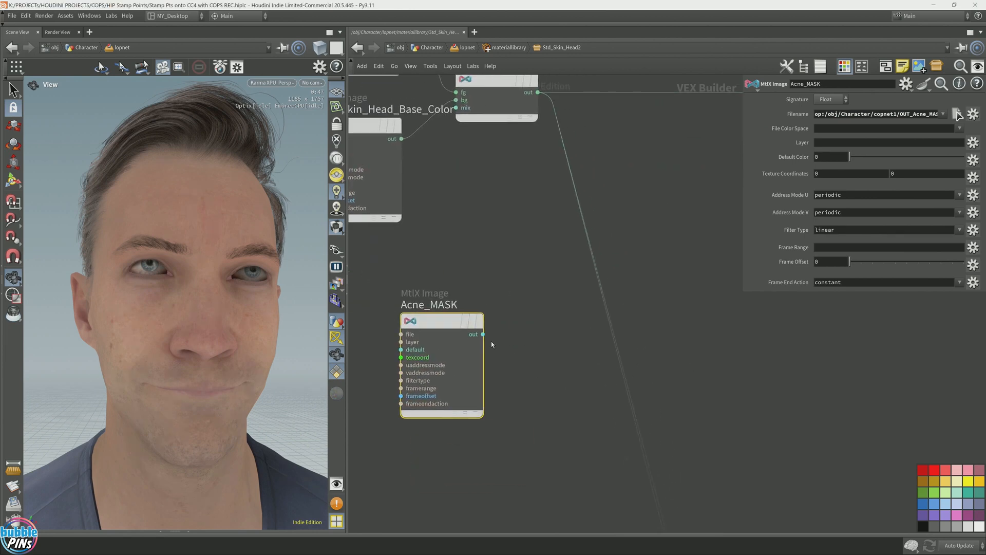
{"action": "left_click_drag", "start_coordinate": [483, 334], "coordinate": [553, 321]}
{"action": "type", "text": "ramp"}
{"action": "key", "text": "Return"}
{"action": "left_click", "coordinate": [701, 337]}
{"action": "scroll", "coordinate": [673, 342], "scroll_direction": "down", "scroll_amount": 3}
{"action": "middle_click_drag", "start_coordinate": [672, 333], "coordinate": [594, 345]}
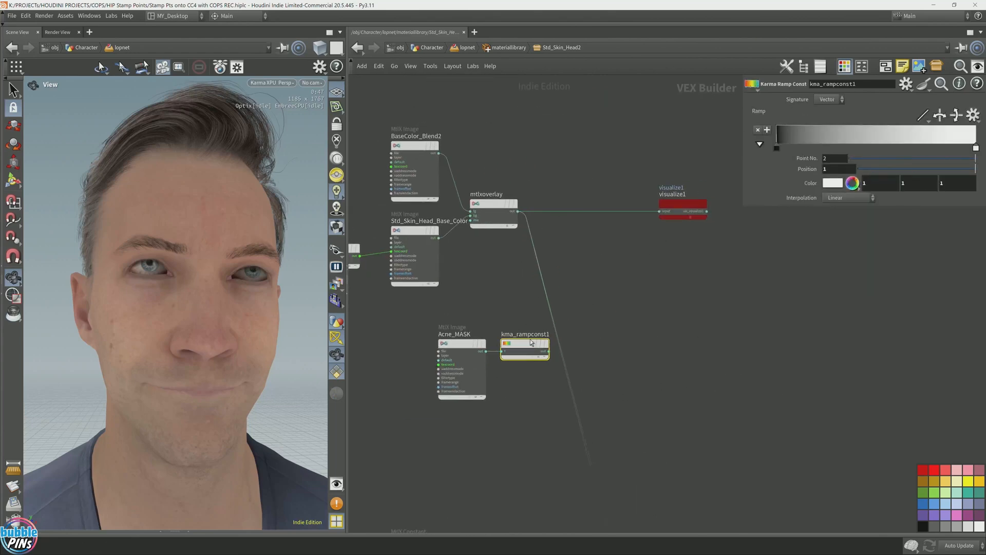
Connect the ramp output to the visualize node and move Acne_MASK and the ramp under the overlay nodes
{"action": "left_click", "coordinate": [548, 351]}
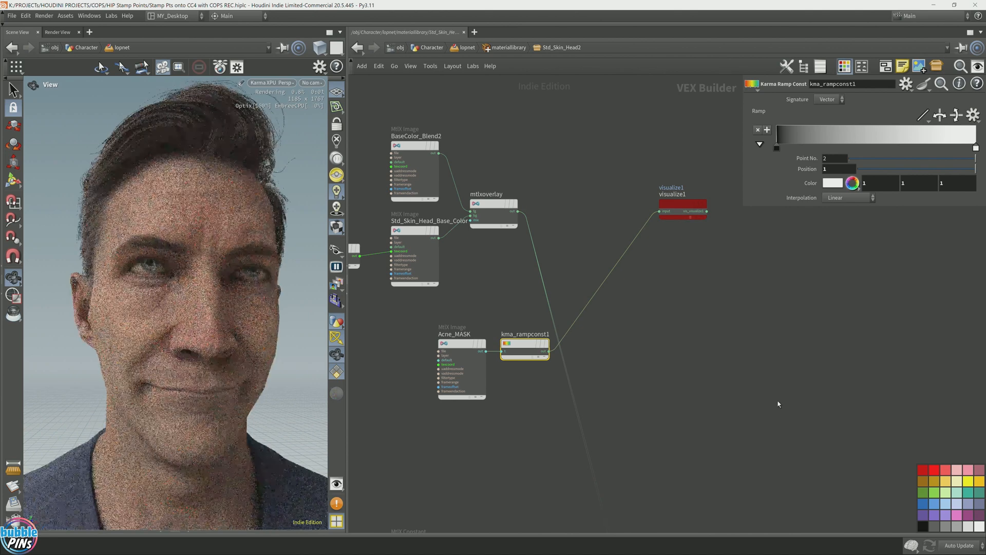
{"action": "left_click", "coordinate": [463, 343], "text": "shift"}
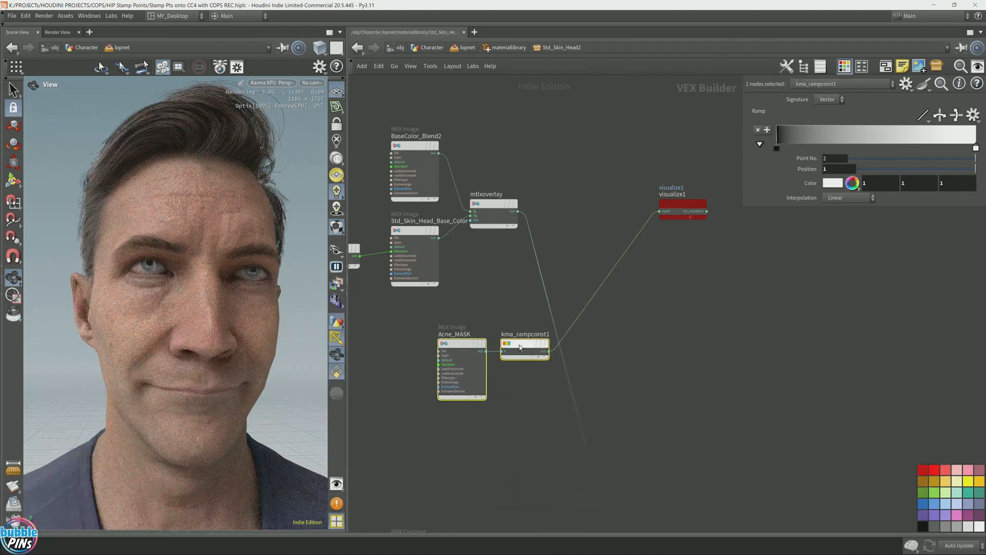
{"action": "left_click_drag", "start_coordinate": [521, 347], "coordinate": [489, 349]}
{"action": "scroll", "coordinate": [508, 277], "scroll_direction": "up", "scroll_amount": 3}
{"action": "middle_click_drag", "start_coordinate": [507, 277], "coordinate": [545, 236]}
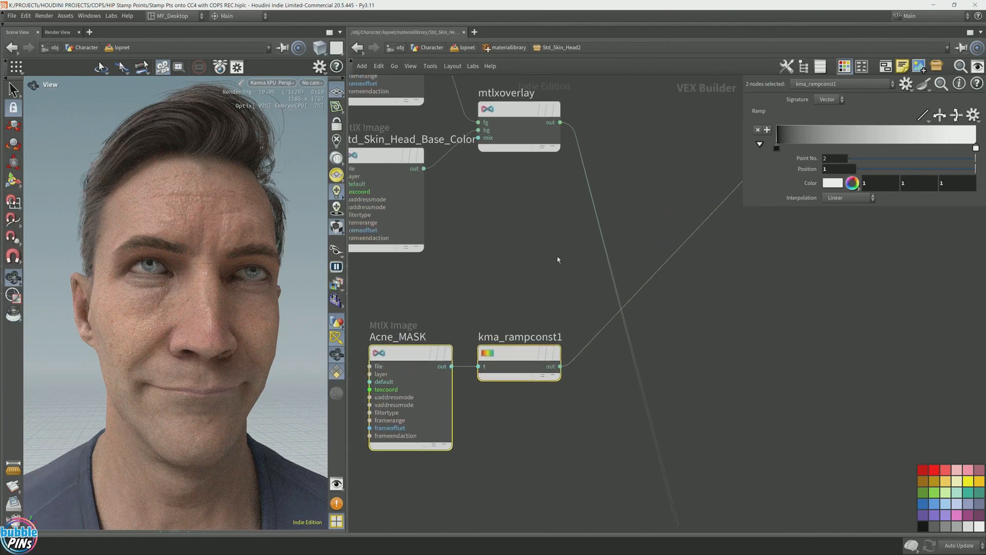
Rewire the mtlxstandard_surface input fed by mtlxoverlay so it takes the acne mask ramp's output instead
{"action": "left_click_drag", "start_coordinate": [557, 258], "coordinate": [638, 205]}
{"action": "left_click_drag", "start_coordinate": [565, 225], "coordinate": [655, 216]}
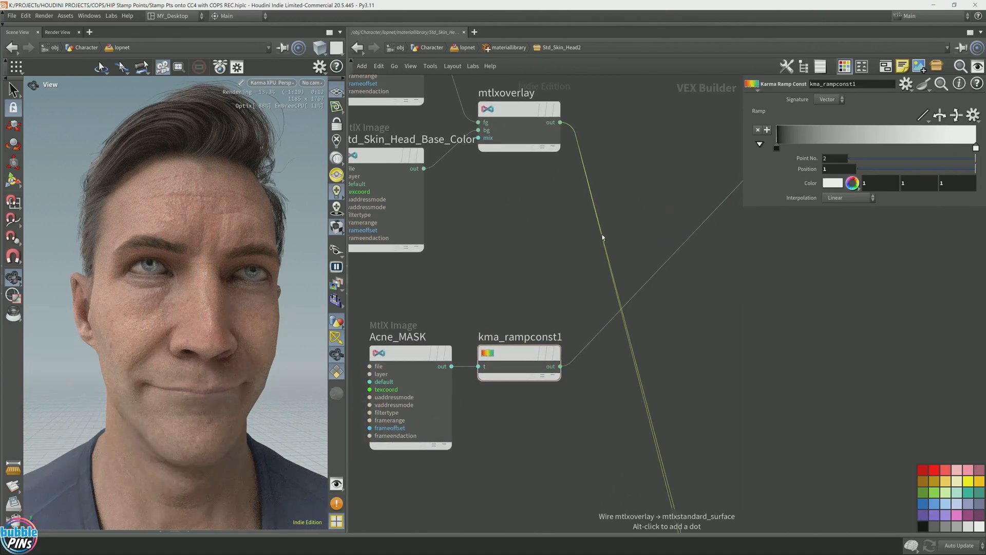
{"action": "left_click", "coordinate": [603, 236]}
{"action": "left_click", "coordinate": [560, 366]}
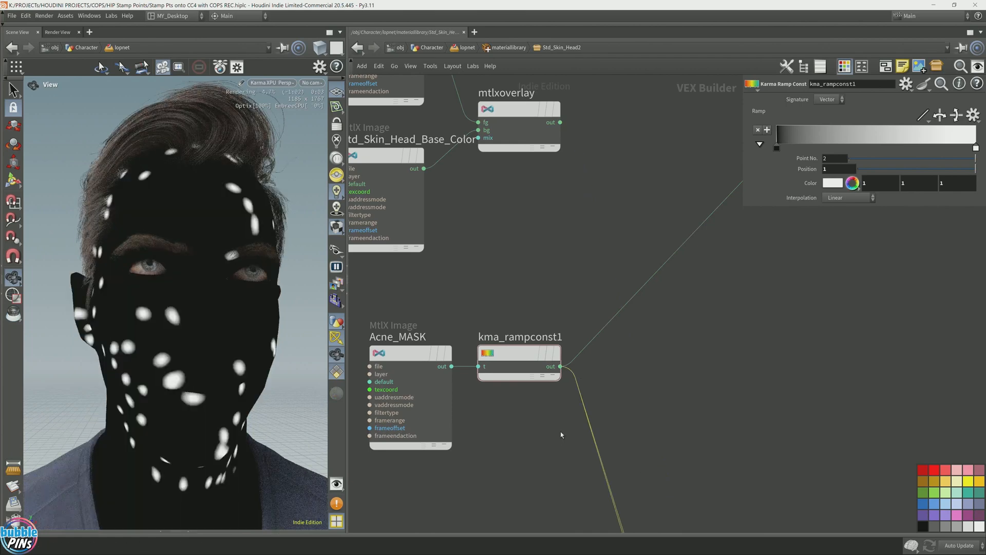
Set the acne ramp's end point, Point No. 2, to pure green (0, 1, 0)
{"action": "left_click", "coordinate": [511, 357]}
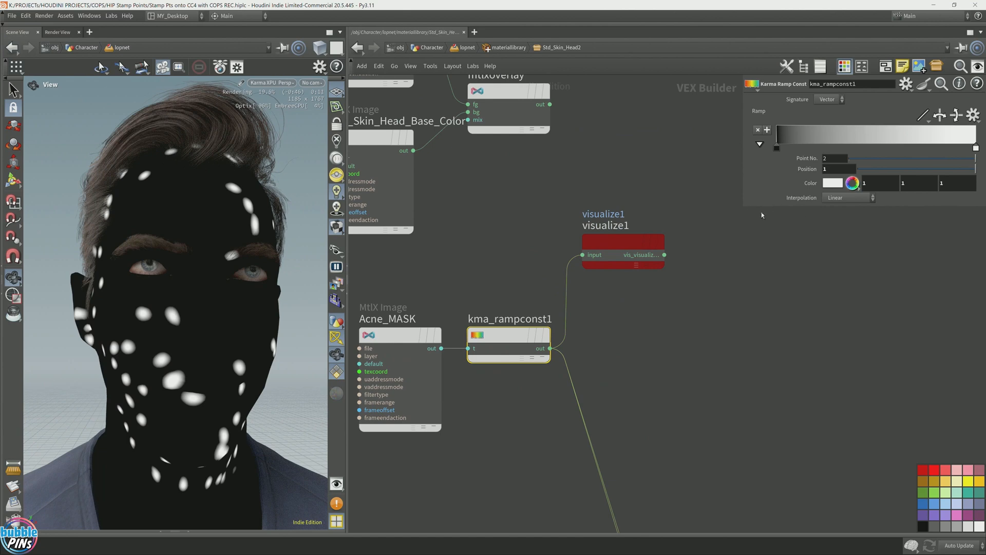
{"action": "left_click_drag", "start_coordinate": [743, 206], "coordinate": [737, 350]}
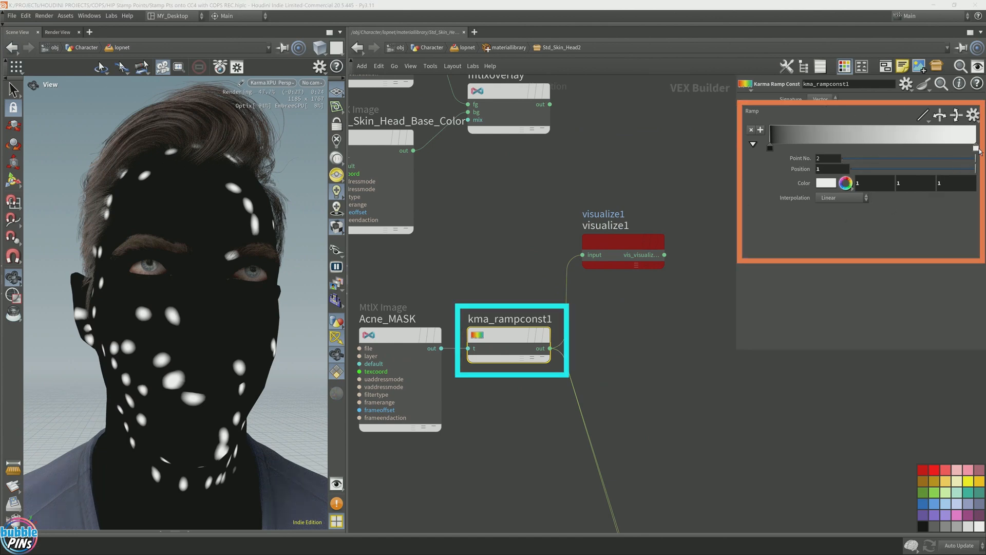
{"action": "left_click", "coordinate": [826, 183]}
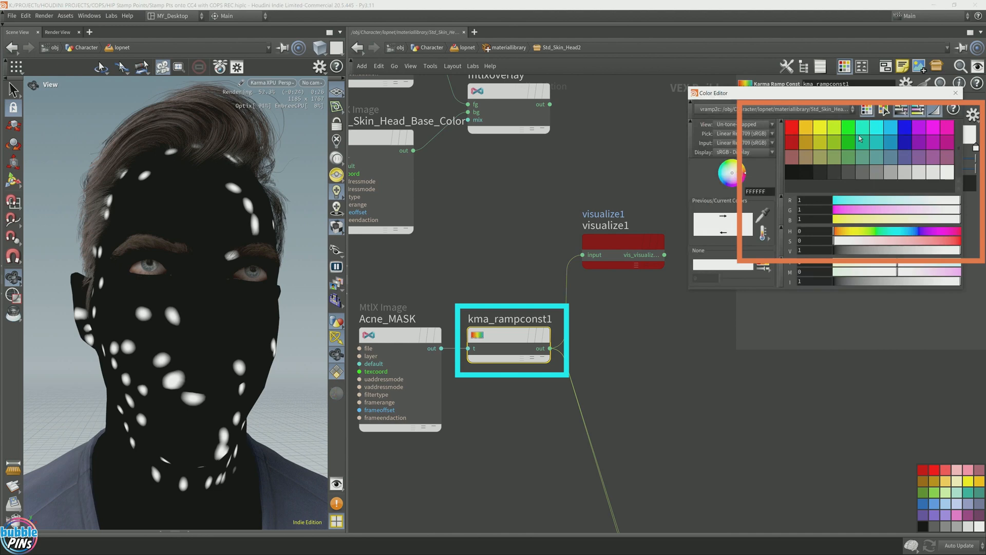
{"action": "left_click_drag", "start_coordinate": [867, 103], "coordinate": [849, 280]}
{"action": "left_click", "coordinate": [830, 306]}
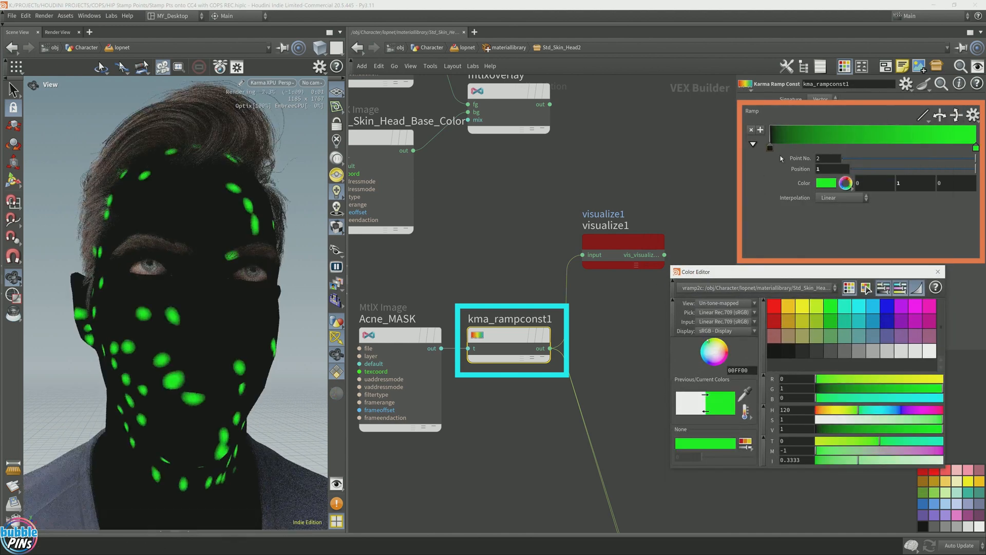
Set the acne ramp's start point, Point No. 1, to pink with the color 0.776, 0.232671, 0.275535
{"action": "left_click", "coordinate": [769, 149]}
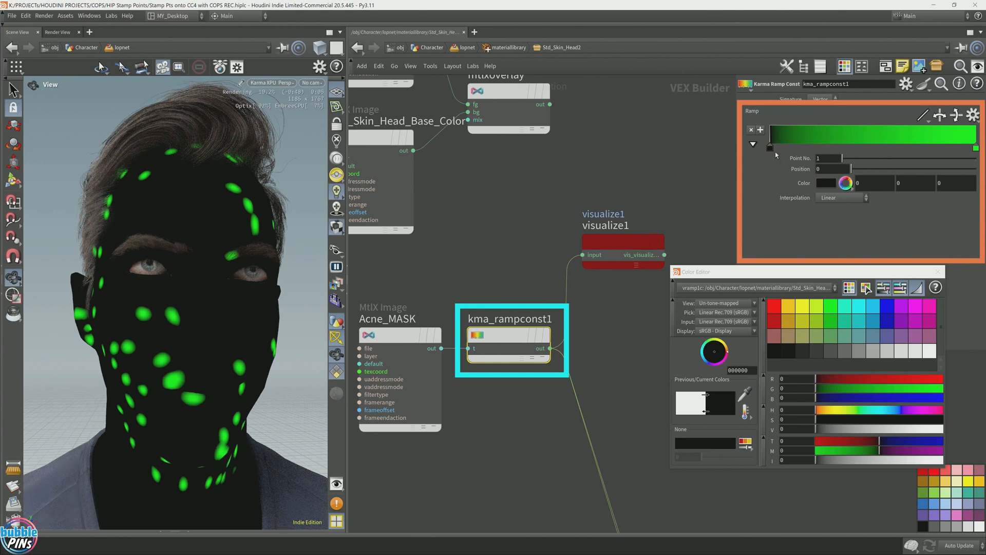
{"action": "left_click", "coordinate": [786, 310]}
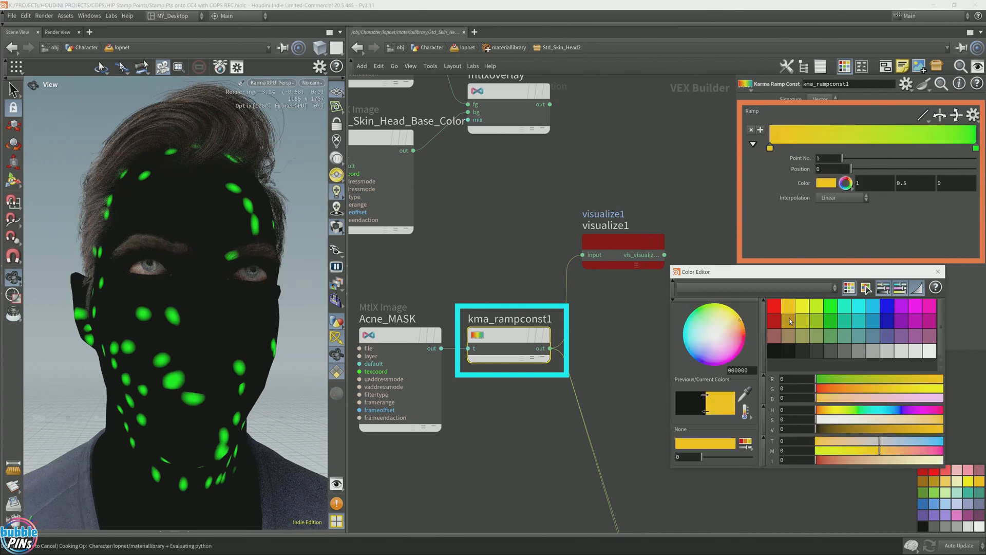
{"action": "left_click", "coordinate": [788, 320]}
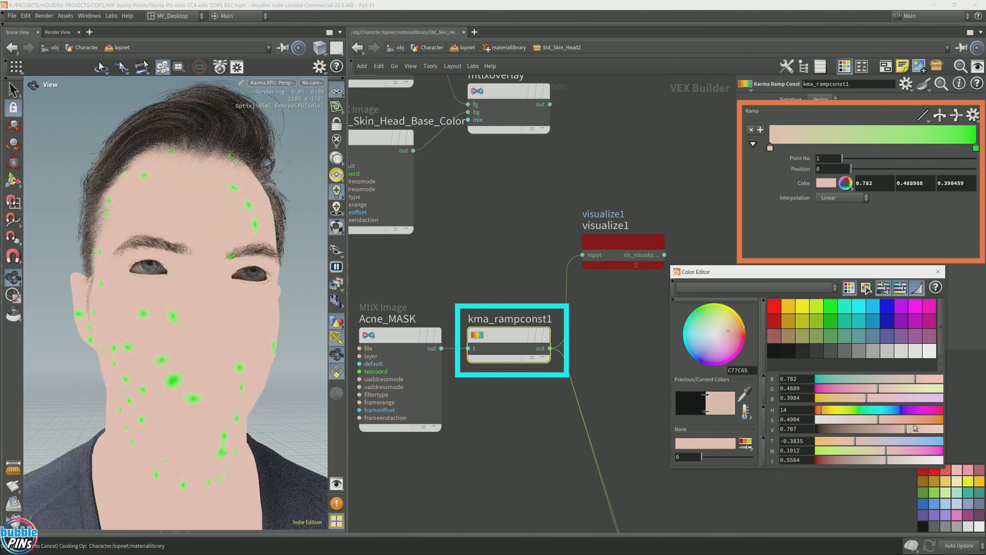
{"action": "left_click", "coordinate": [914, 430]}
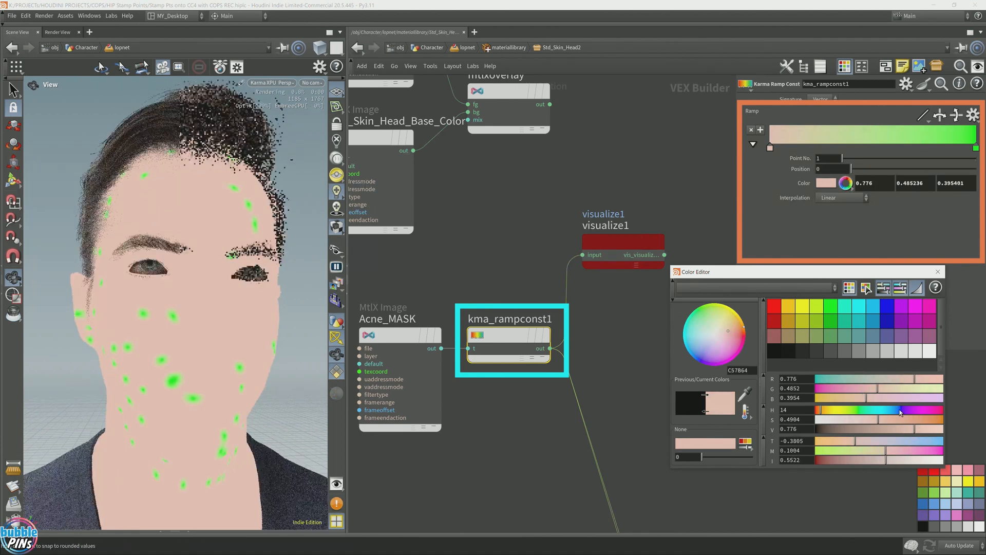
{"action": "left_click", "coordinate": [732, 336]}
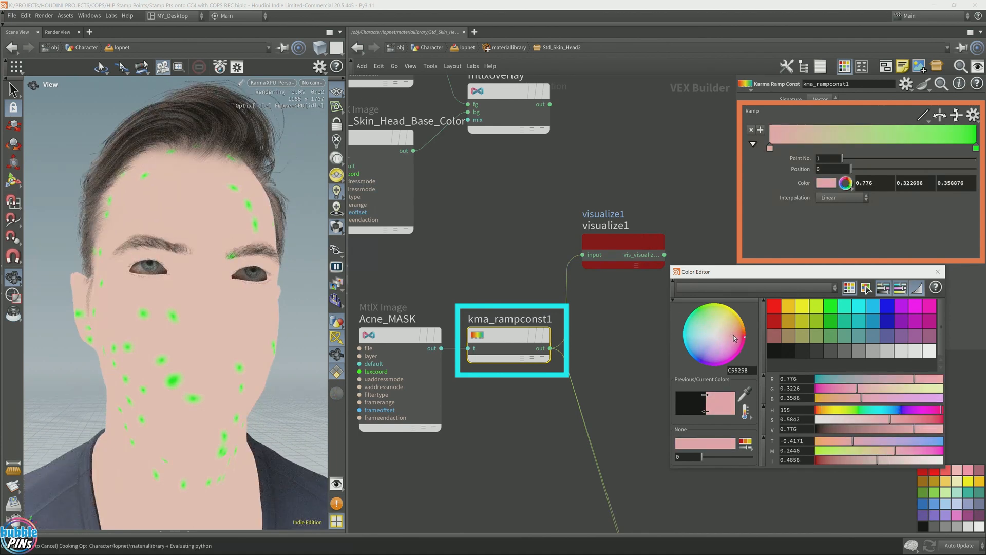
{"action": "left_click", "coordinate": [734, 335]}
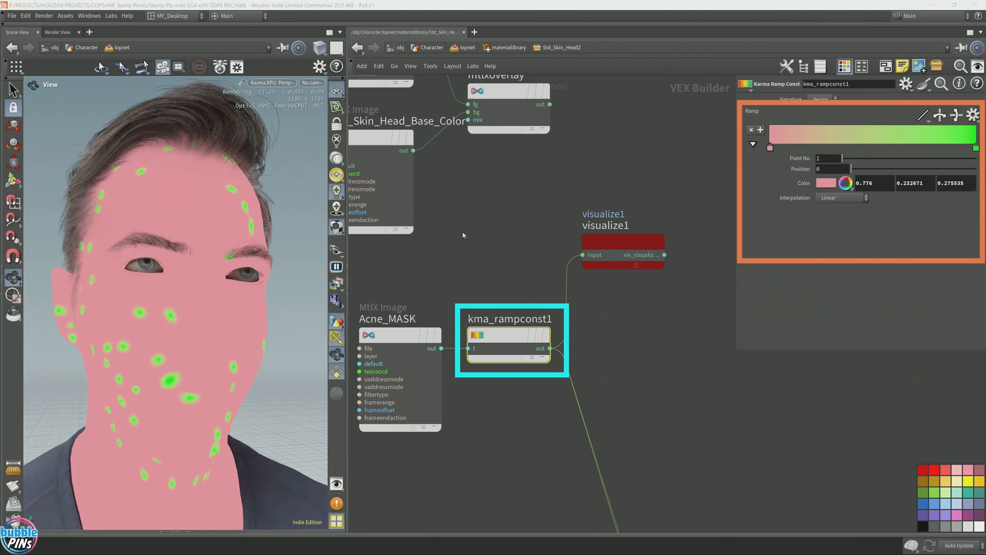
Connect Acne_MASK's output directly to visualize1 and move the visualize node away from the ramp
{"action": "left_click", "coordinate": [411, 336]}
{"action": "left_click", "coordinate": [441, 348]}
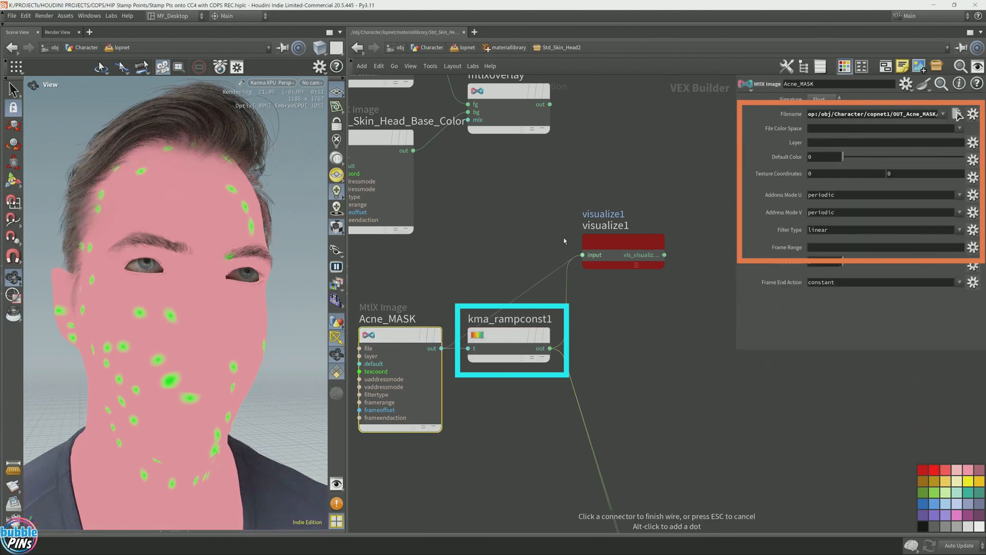
{"action": "left_click", "coordinate": [449, 290]}
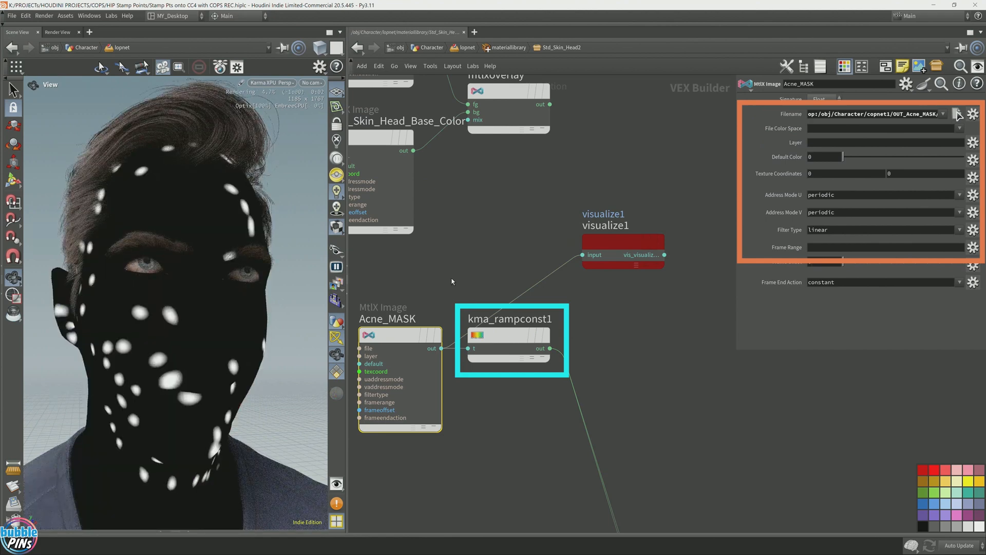
{"action": "scroll", "coordinate": [452, 281], "scroll_direction": "down", "scroll_amount": 3}
{"action": "mouse_move", "coordinate": [646, 360]}
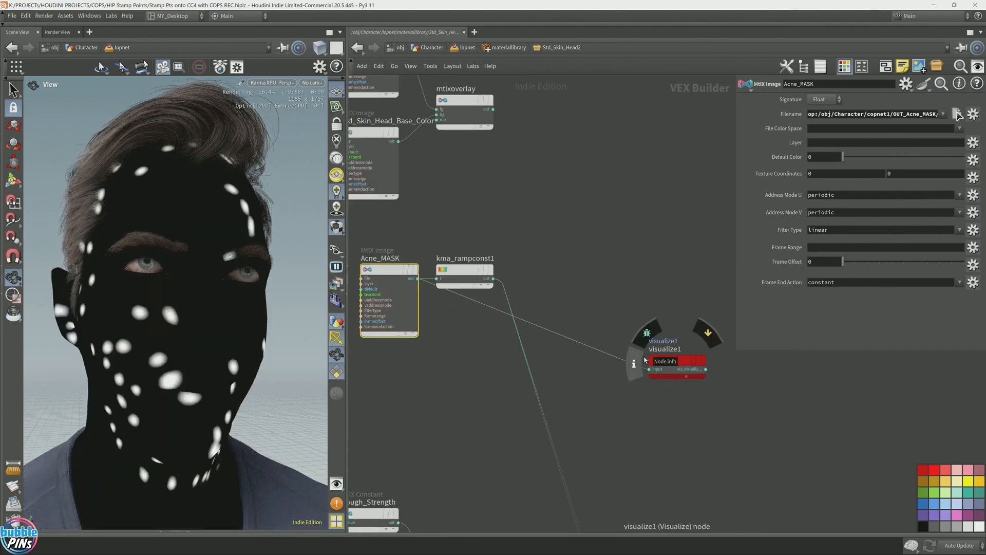
Add a new MtlX Overlay node in the free space between the existing mtlxoverlay and the visualize node
{"action": "middle_click_drag", "start_coordinate": [510, 141], "coordinate": [530, 225]}
{"action": "left_click_drag", "start_coordinate": [530, 226], "coordinate": [483, 145]}
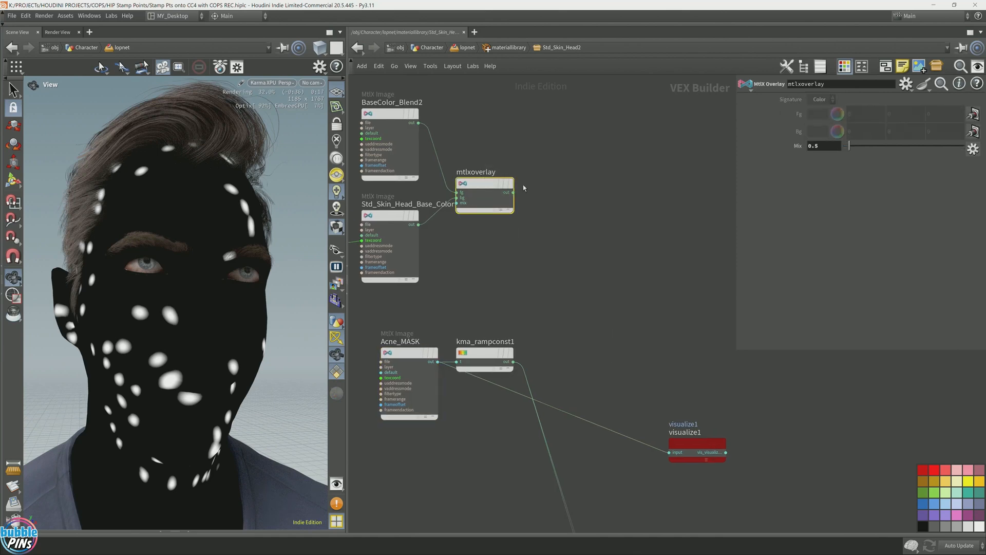
{"action": "left_click", "coordinate": [607, 302]}
{"action": "key", "text": "Tab"}
{"action": "type", "text": "mtlx"}
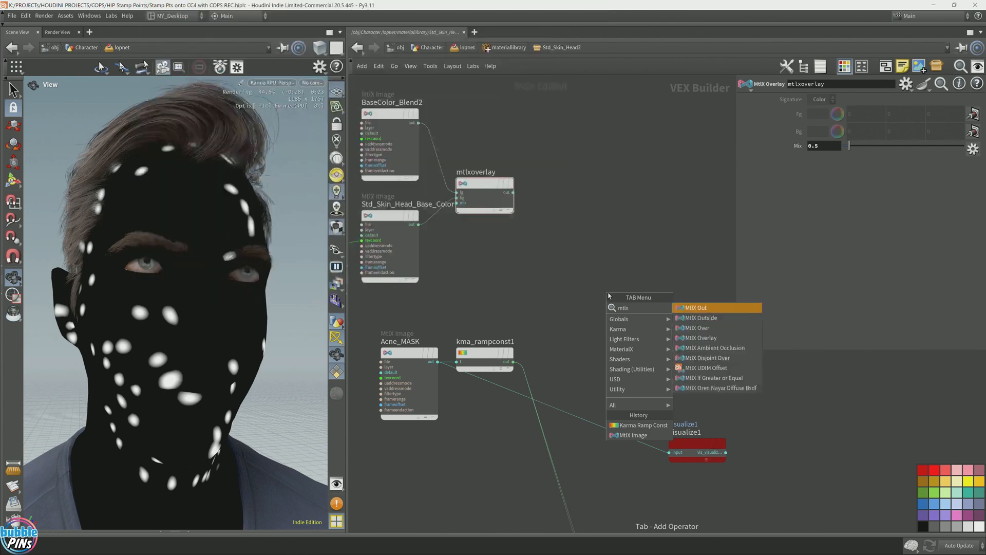
{"action": "type", "text": " over"}
{"action": "key", "text": "Down"}
{"action": "key", "text": "Return"}
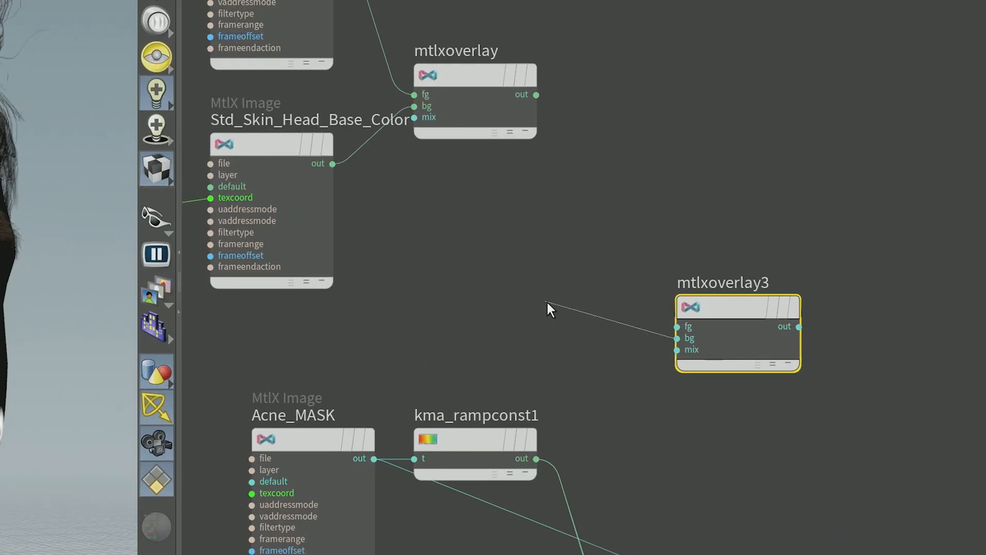
Wire the new overlay with mtlxoverlay's output as bg, the acne ramp's output as fg, and Acne_MASK's output as mix
{"action": "left_click", "coordinate": [536, 95]}
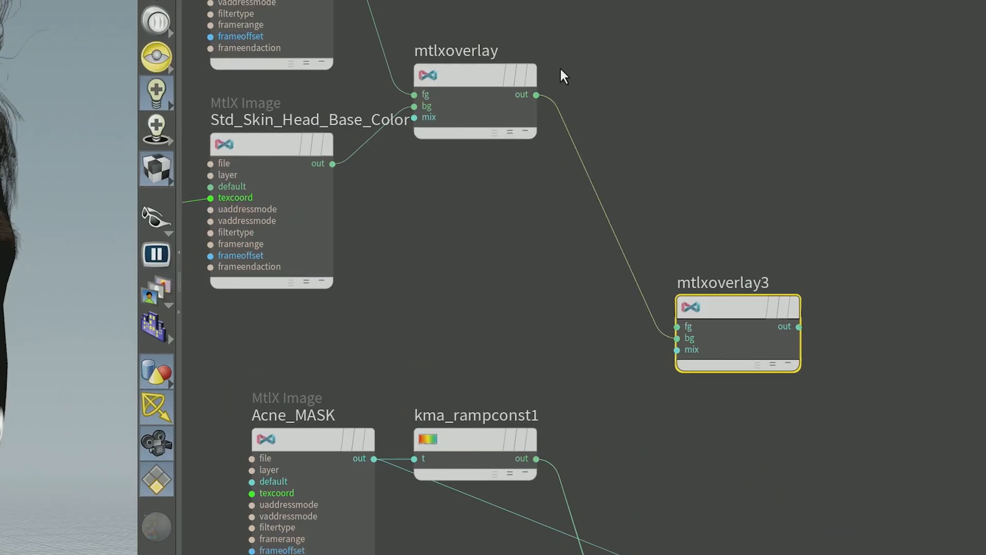
{"action": "left_click", "coordinate": [675, 326]}
{"action": "left_click", "coordinate": [536, 458]}
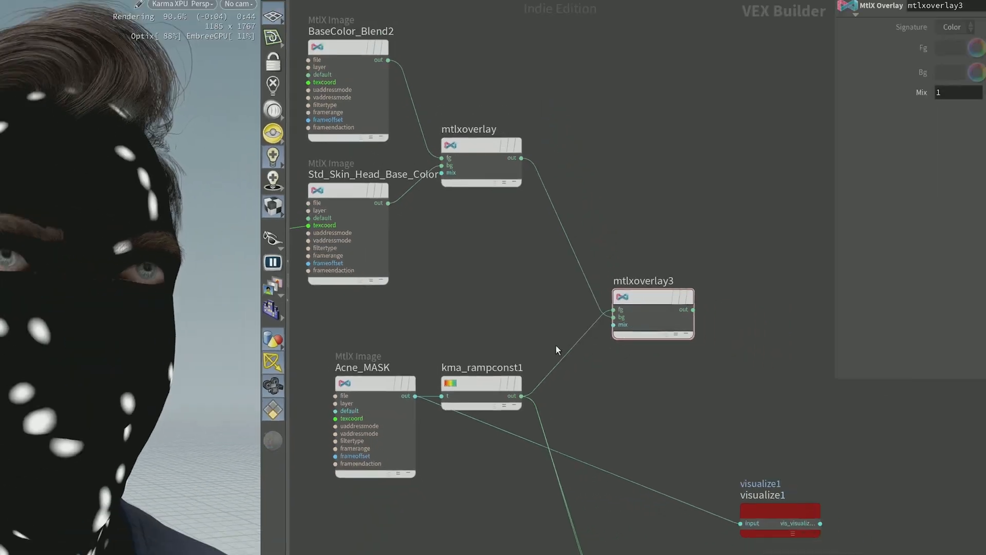
{"action": "left_click_drag", "start_coordinate": [482, 382], "coordinate": [482, 328]}
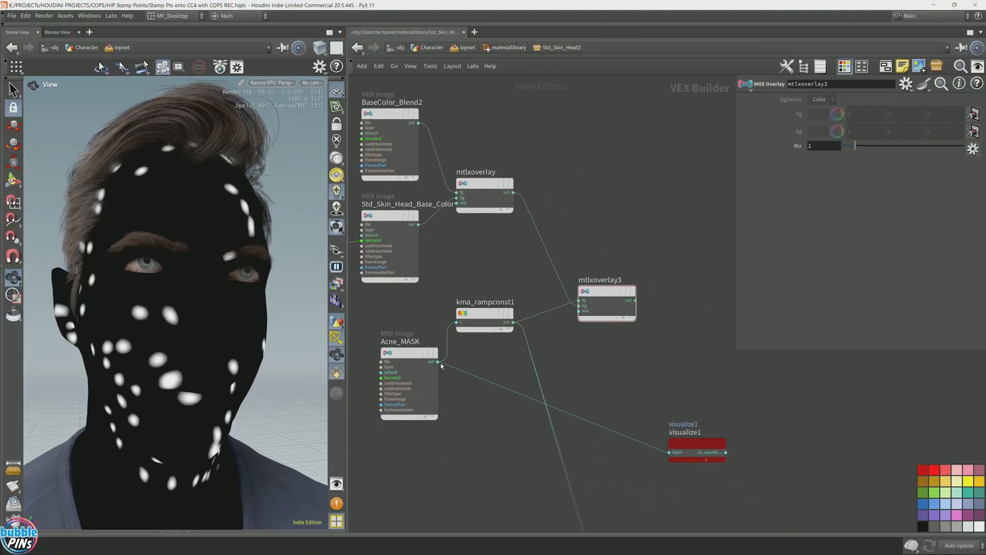
{"action": "left_click", "coordinate": [438, 362]}
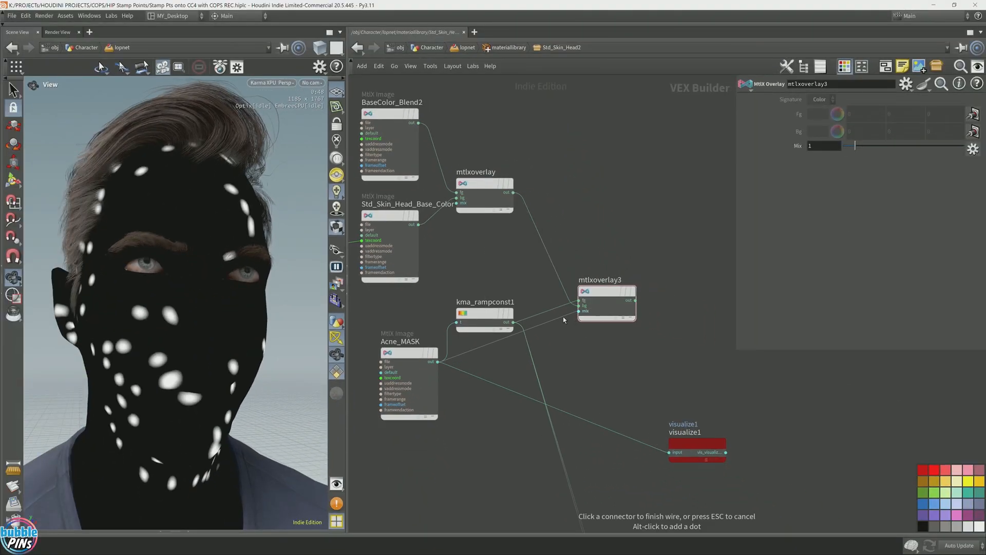
{"action": "left_click", "coordinate": [578, 310]}
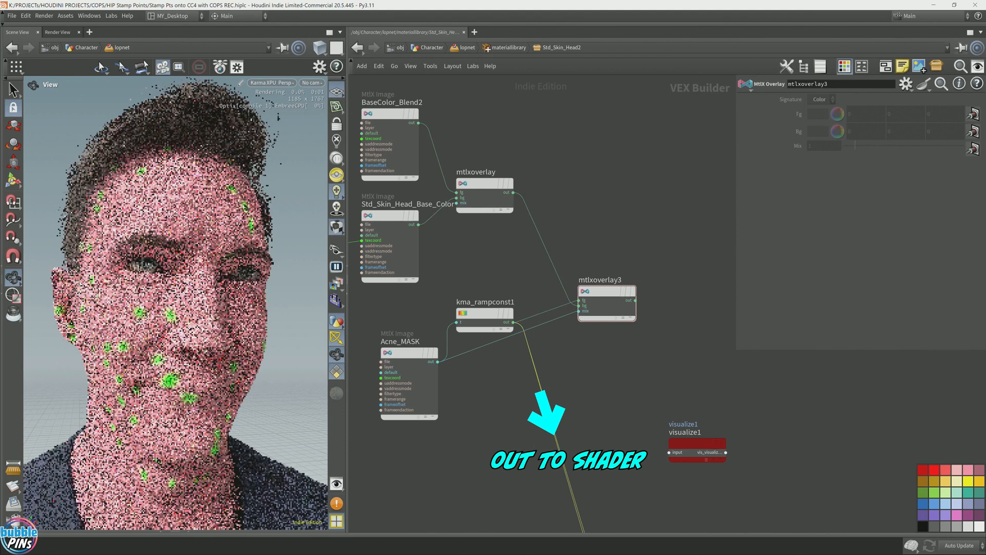
Rewire the shader's input from the ramp to mtlxoverlay3's output, place that overlay beside the ramp, and save the scene
{"action": "left_click_drag", "start_coordinate": [559, 452], "coordinate": [635, 300]}
{"action": "left_click_drag", "start_coordinate": [600, 295], "coordinate": [561, 320]}
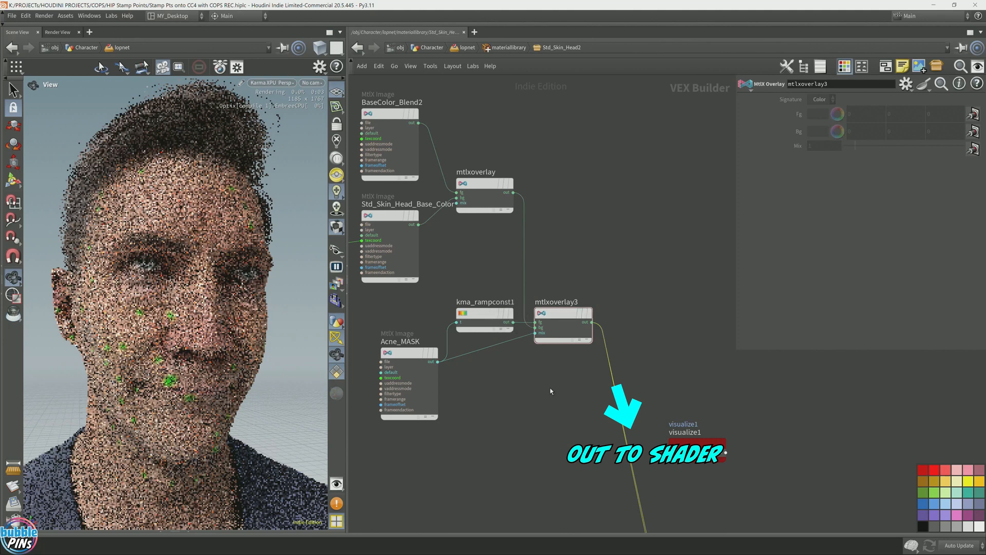
{"action": "key", "text": "ctrl+s"}
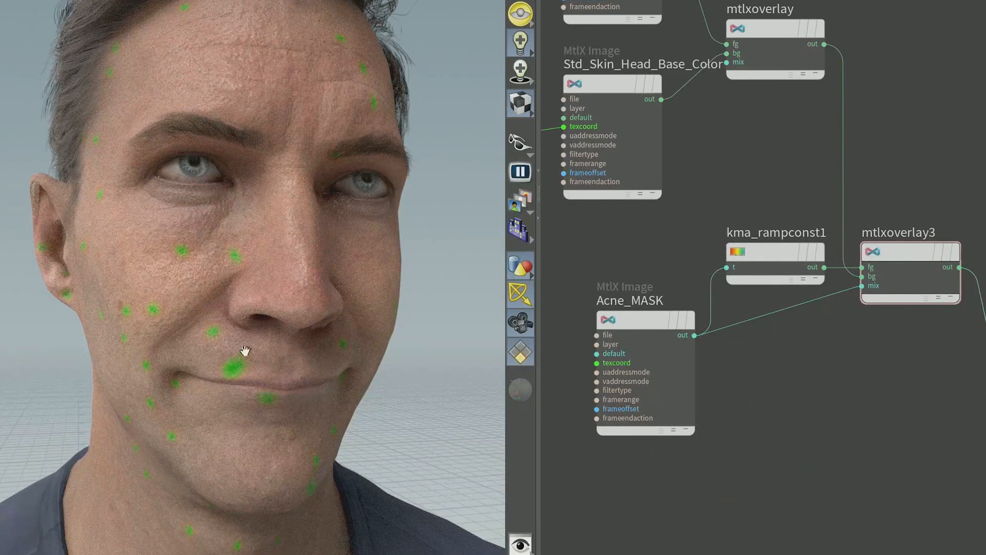
Shift the pink start point of kma_rampconst1 to position 0.435162
{"action": "mouse_move", "coordinate": [658, 323]}
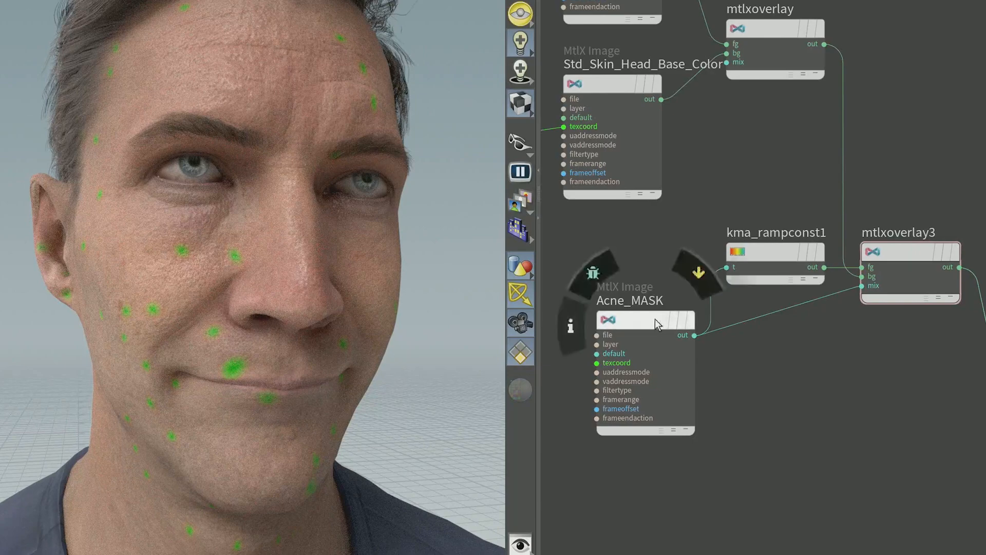
{"action": "left_click", "coordinate": [624, 328]}
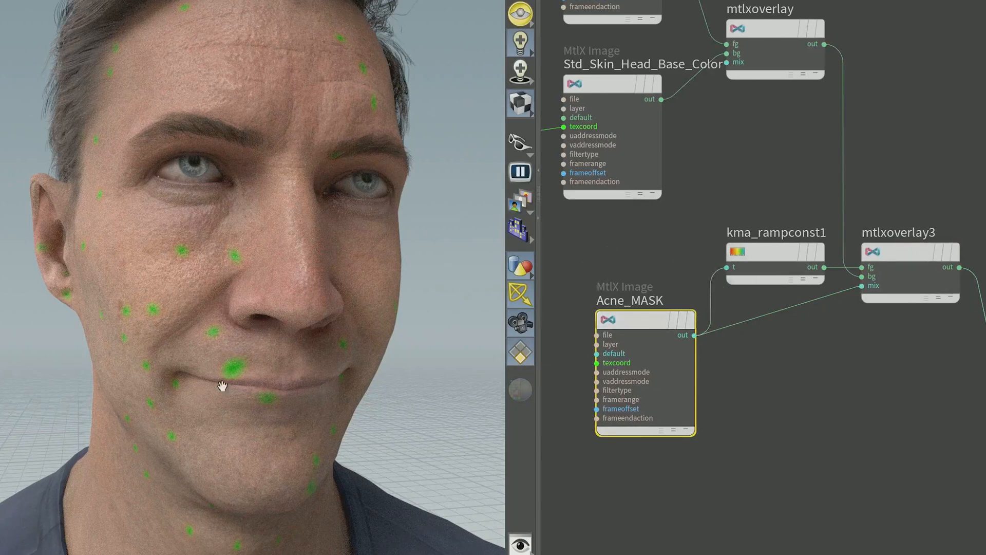
{"action": "left_click", "coordinate": [794, 276]}
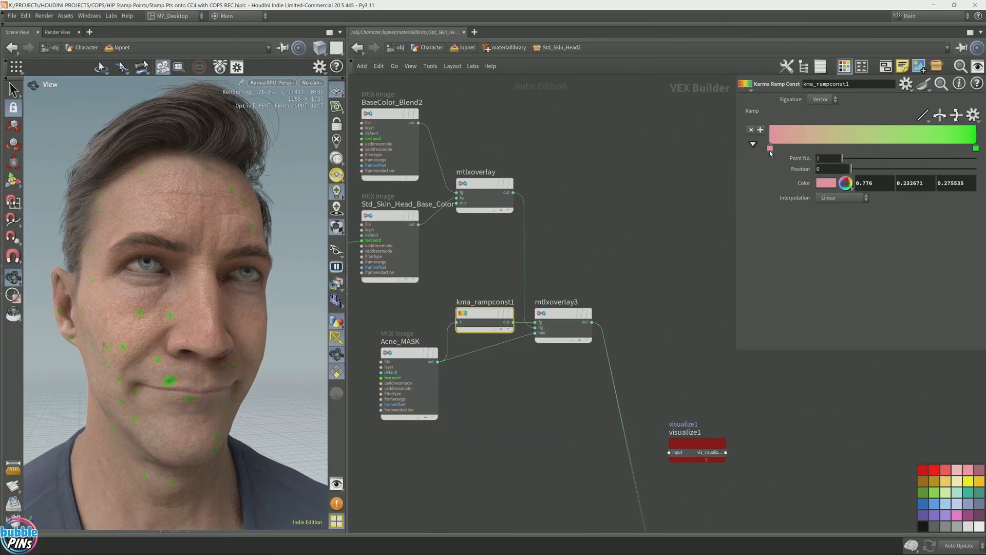
{"action": "mouse_move", "coordinate": [769, 148]}
{"action": "left_mouse_down"}
{"action": "mouse_move", "coordinate": [868, 148]}
{"action": "mouse_move", "coordinate": [859, 149]}
{"action": "left_mouse_up"}
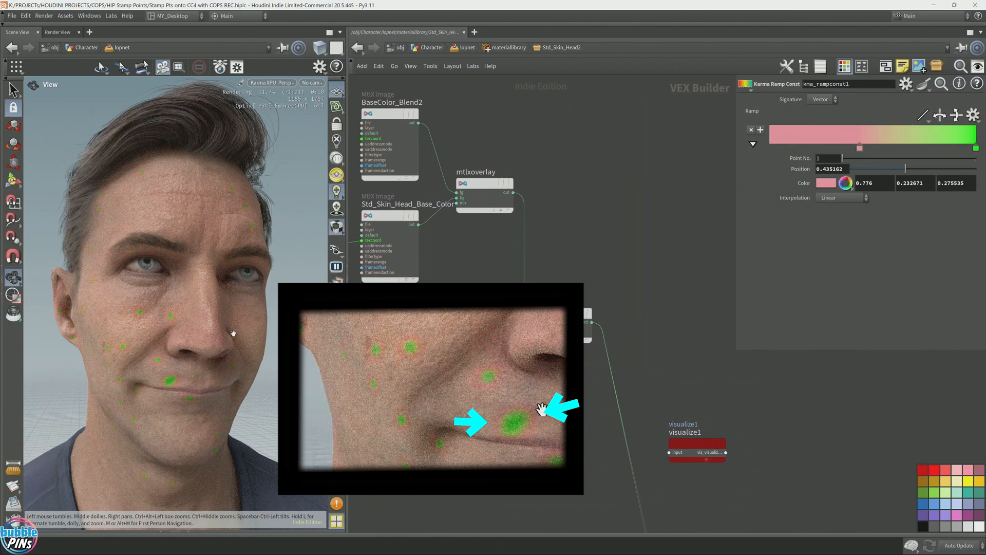
Change the ramp's end point color to a muted olive green of 0.201938, 0.3, 0.101329
{"action": "left_click", "coordinate": [976, 148]}
{"action": "left_click", "coordinate": [826, 183]}
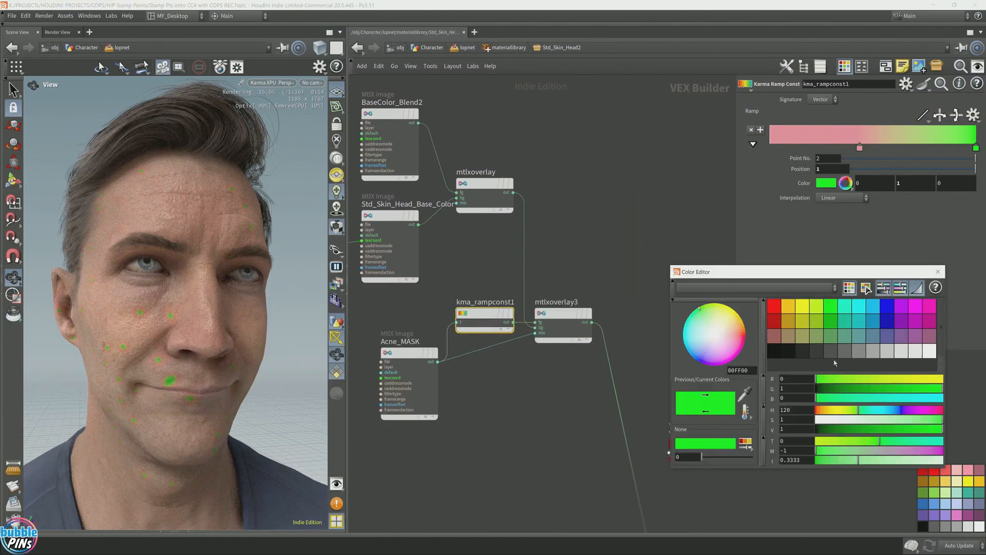
{"action": "left_click", "coordinate": [831, 335]}
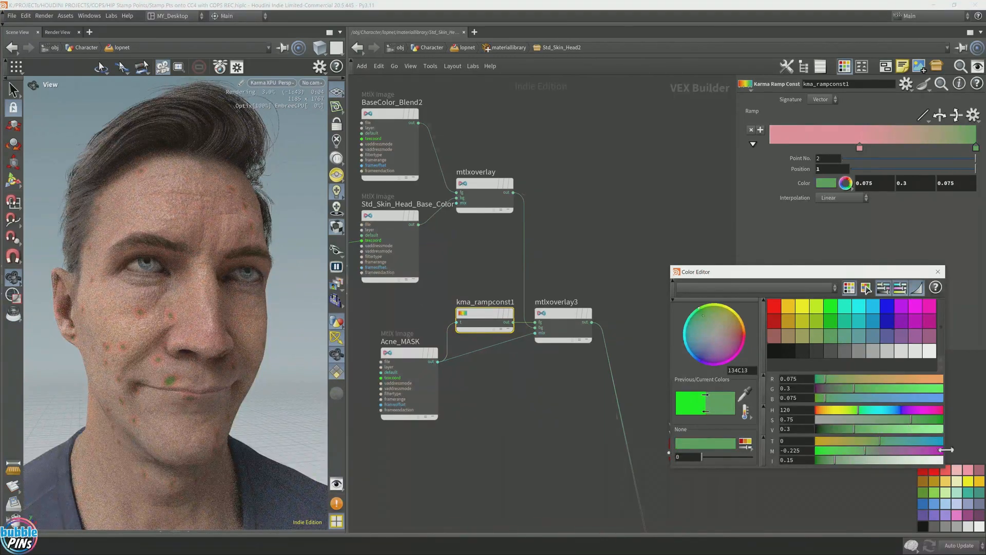
{"action": "left_click", "coordinate": [716, 315]}
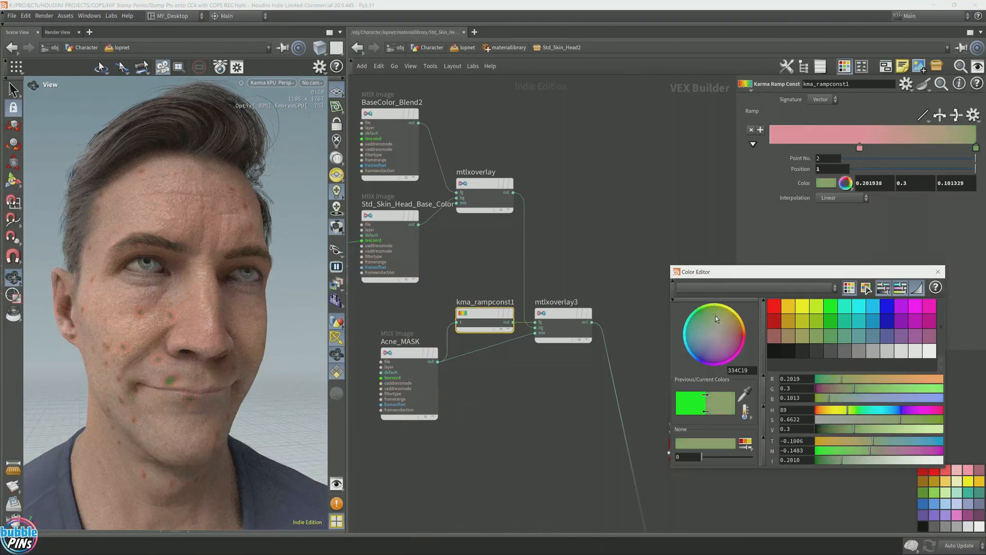
Soften the ramp's pink point to the color 0.776, 0.403349, 0.400055 and close the color editor
{"action": "left_click", "coordinate": [860, 149]}
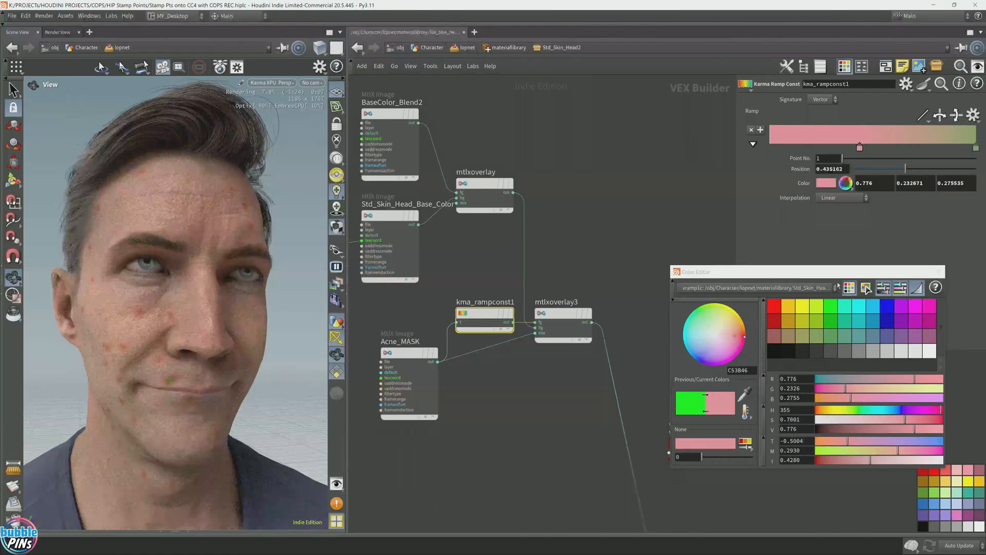
{"action": "left_click", "coordinate": [724, 335]}
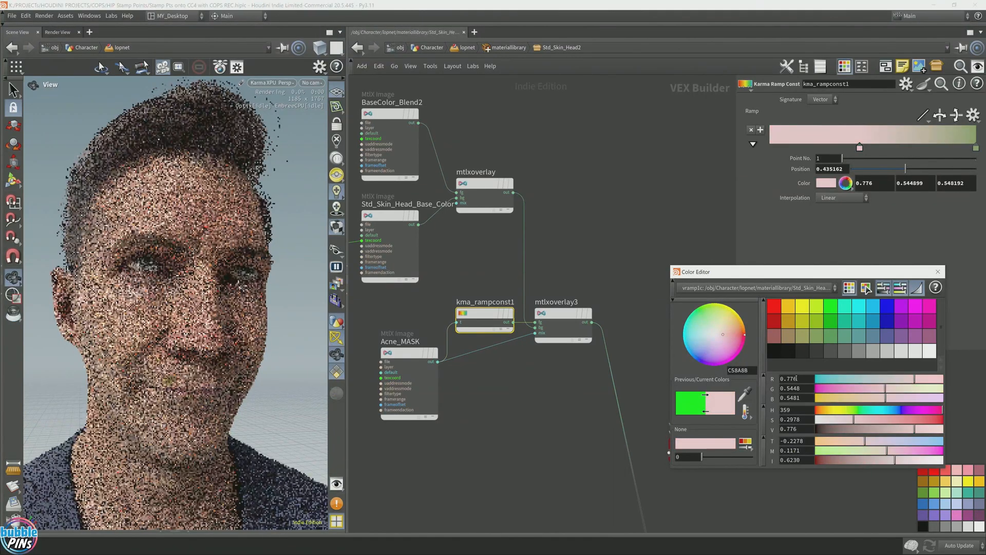
{"action": "left_click", "coordinate": [729, 334]}
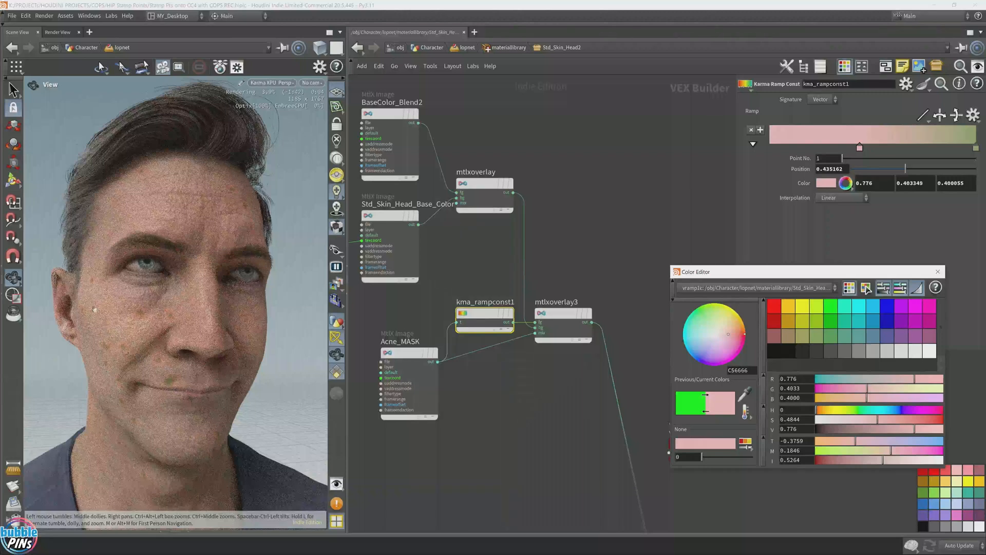
{"action": "left_click", "coordinate": [937, 271]}
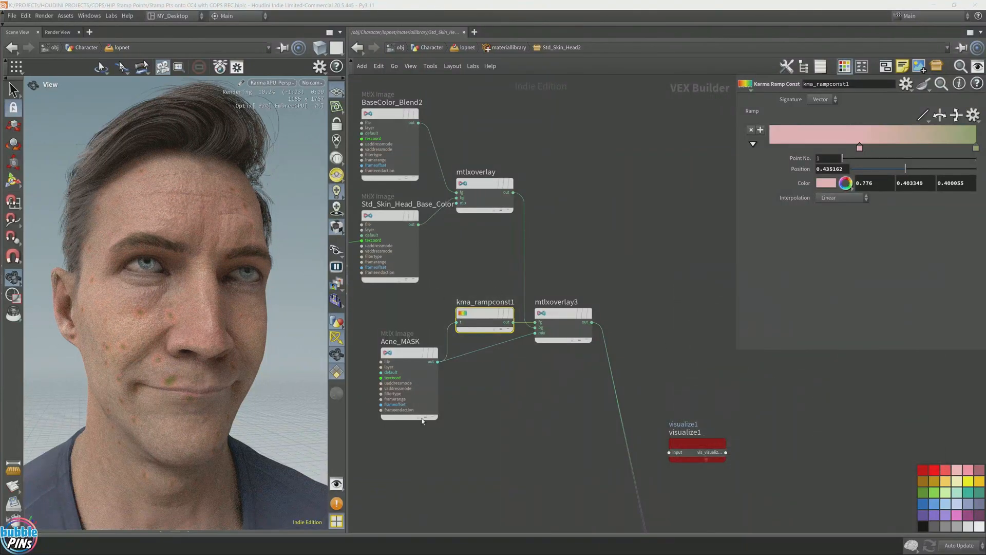
Color the Acne_MASK, kma_rampconst1 and mtlxoverlay3 nodes red
{"action": "left_click_drag", "start_coordinate": [398, 462], "coordinate": [568, 320]}
{"action": "left_click", "coordinate": [935, 470]}
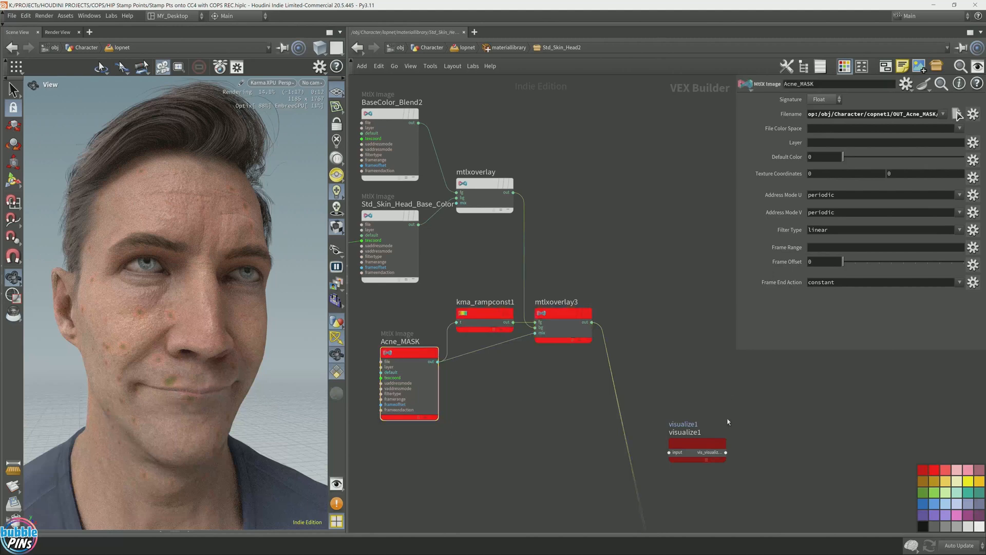
Delete the visualize1 node and save the scene
{"action": "left_click", "coordinate": [698, 447]}
{"action": "key", "text": "ctrl+s"}
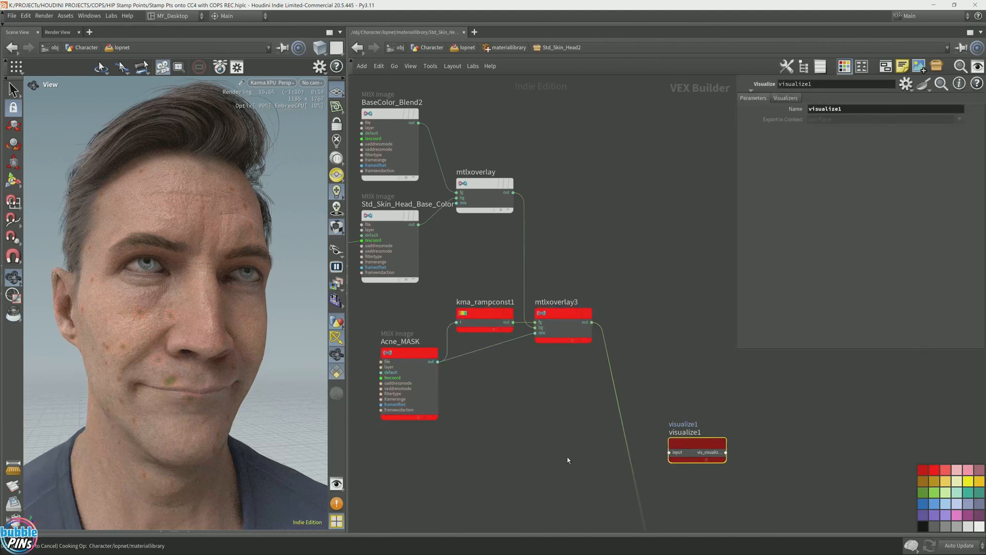
{"action": "key", "text": "Delete"}
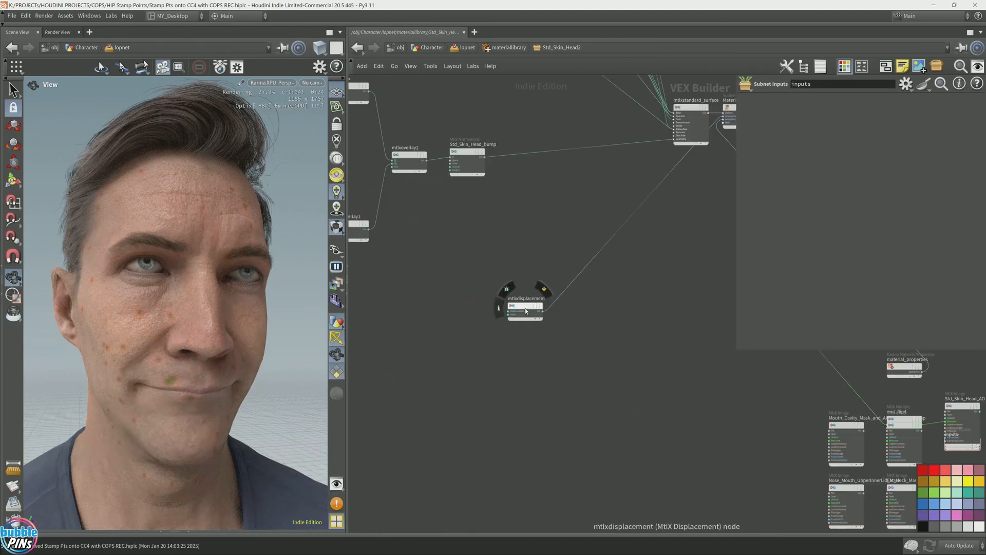
Move mtlxdisplacement into open space and add an MtlX Image node beside it with the Float signature
{"action": "left_click_drag", "start_coordinate": [525, 309], "coordinate": [689, 408]}
{"action": "scroll", "coordinate": [617, 403], "scroll_direction": "up", "scroll_amount": 5}
{"action": "key", "text": "Tab"}
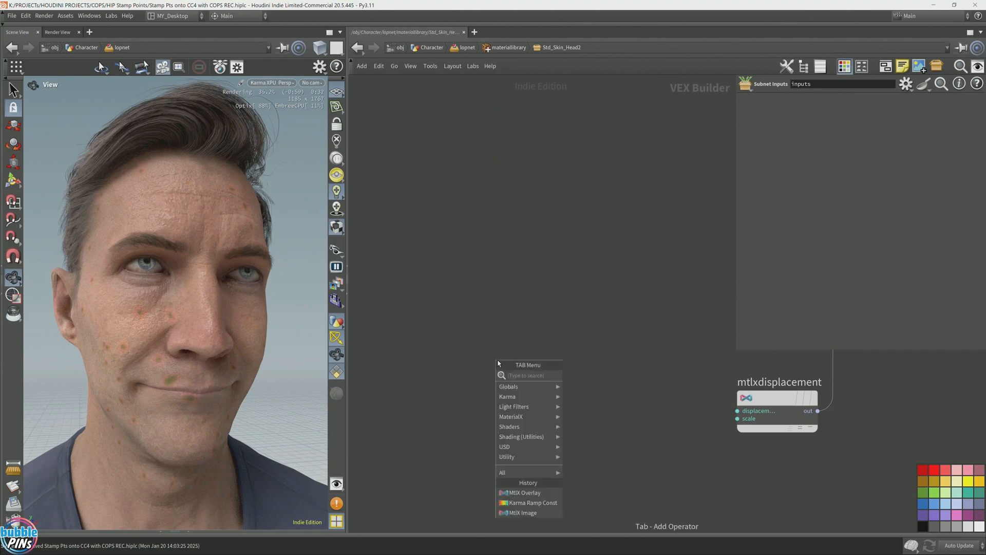
{"action": "type", "text": "mtlx image"}
{"action": "key", "text": "Return"}
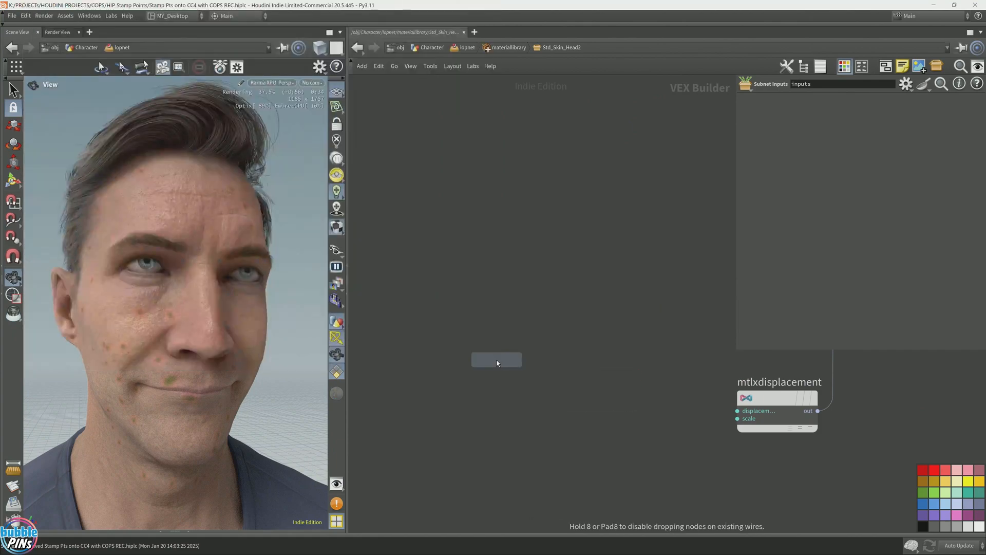
{"action": "left_click", "coordinate": [397, 346]}
{"action": "left_click", "coordinate": [817, 101]}
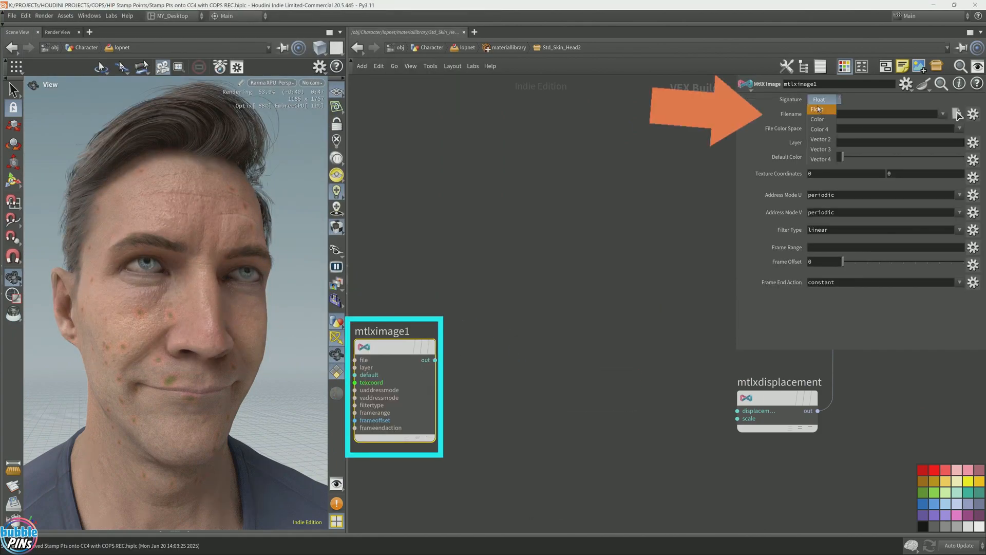
{"action": "left_click", "coordinate": [818, 110]}
Set the new image node's filename to op:/obj/Character/copnet1/OUT_Acne_HEIGHT/
{"action": "left_click", "coordinate": [823, 116]}
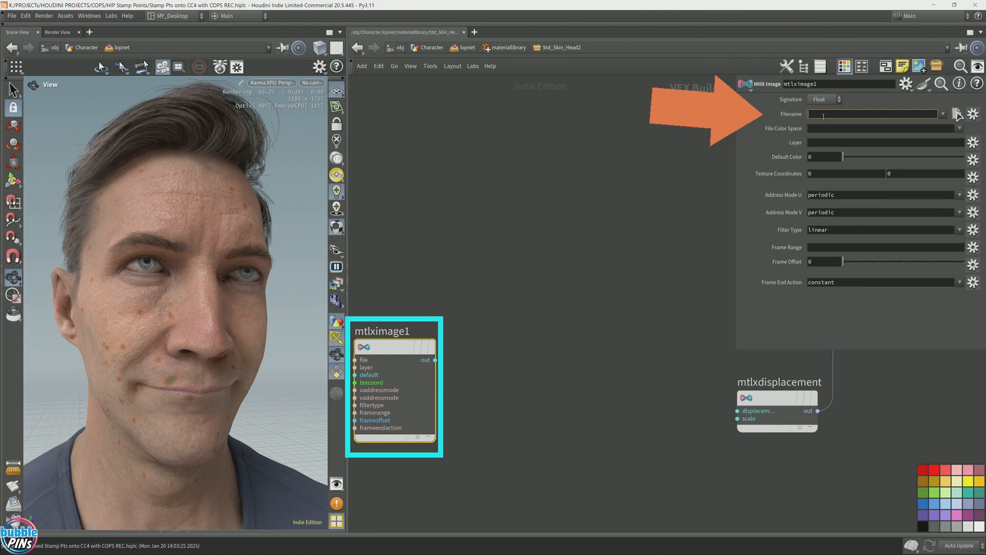
{"action": "type", "text": "op:"}
{"action": "type", "text": "/o"}
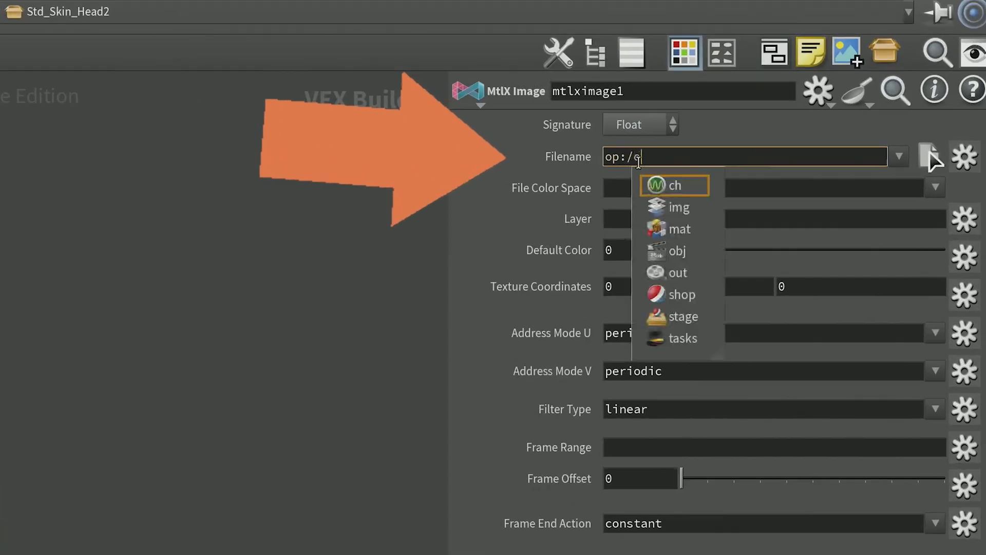
{"action": "type", "text": "bj/"}
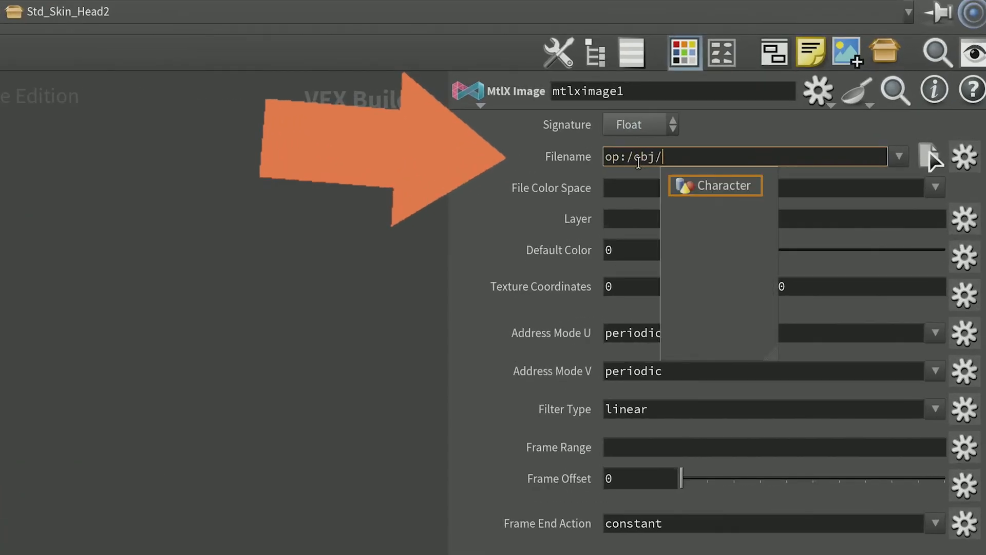
{"action": "type", "text": "Character/cop"}
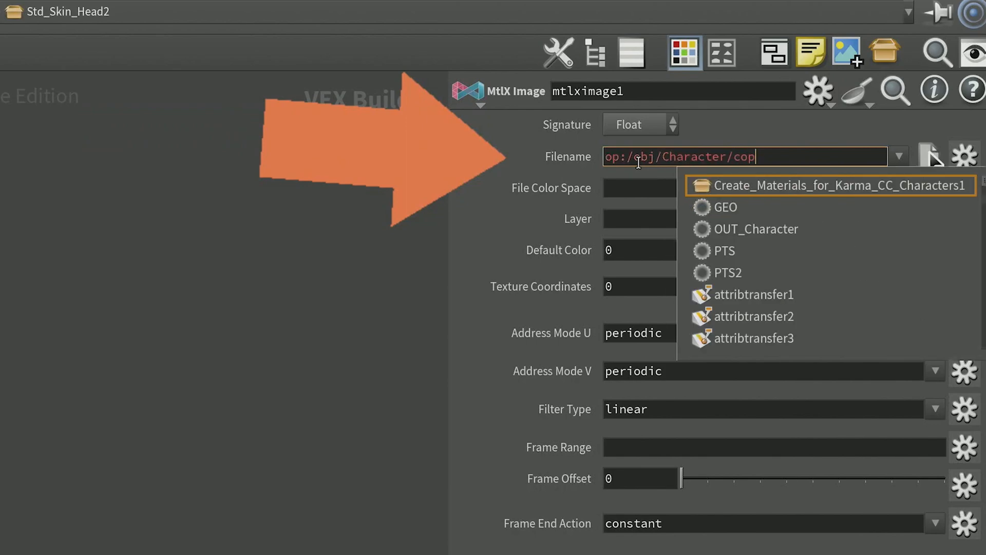
{"action": "type", "text": "net1/OUT"}
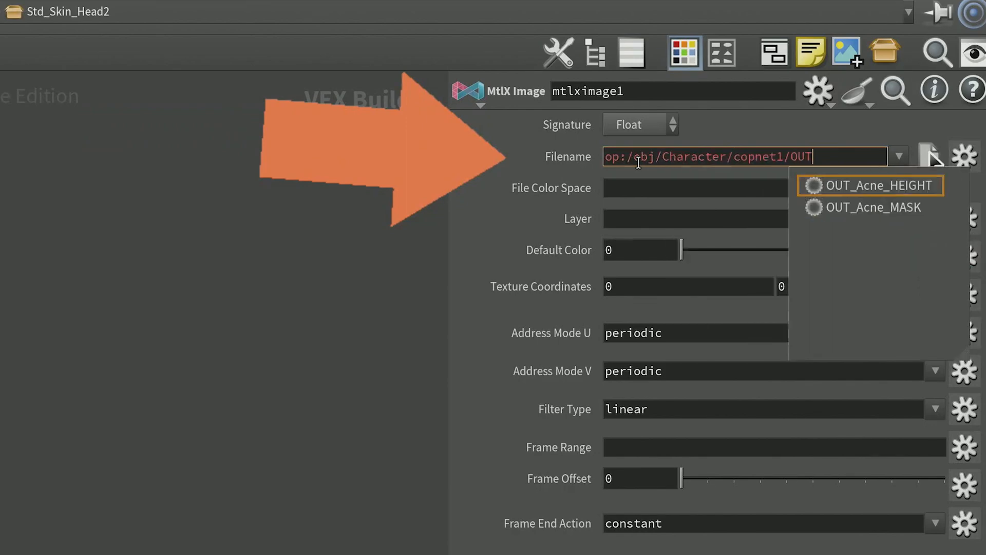
{"action": "type", "text": "_Acne_HEIGHT/"}
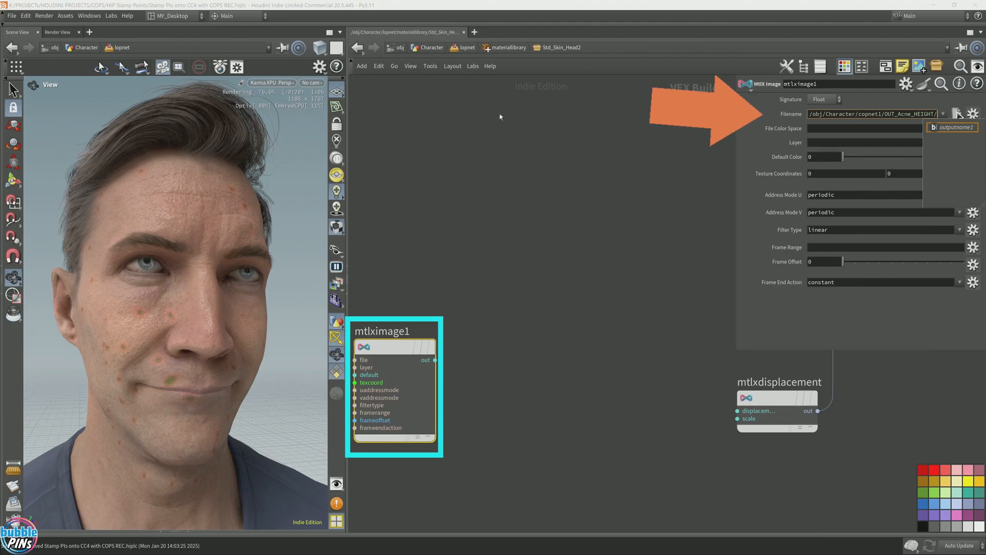
Rename the image node Acne_HEIGHT and connect its output to the displacement input of mtlxdisplacement
{"action": "left_click", "coordinate": [387, 331]}
{"action": "type", "text": "Acne_HEIGHT"}
{"action": "key", "text": "Return"}
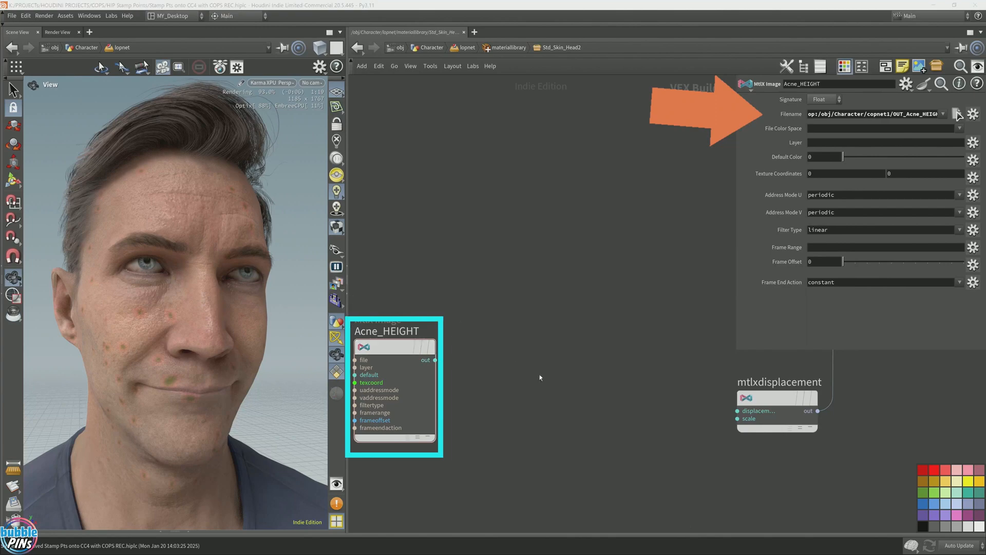
{"action": "left_click_drag", "start_coordinate": [435, 360], "coordinate": [737, 410]}
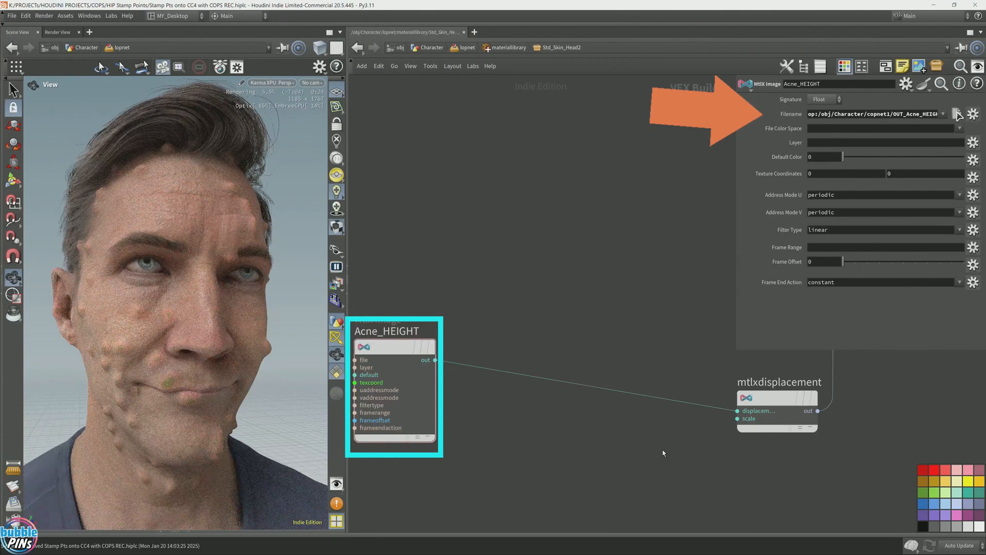
{"action": "left_click_drag", "start_coordinate": [196, 387], "coordinate": [278, 436]}
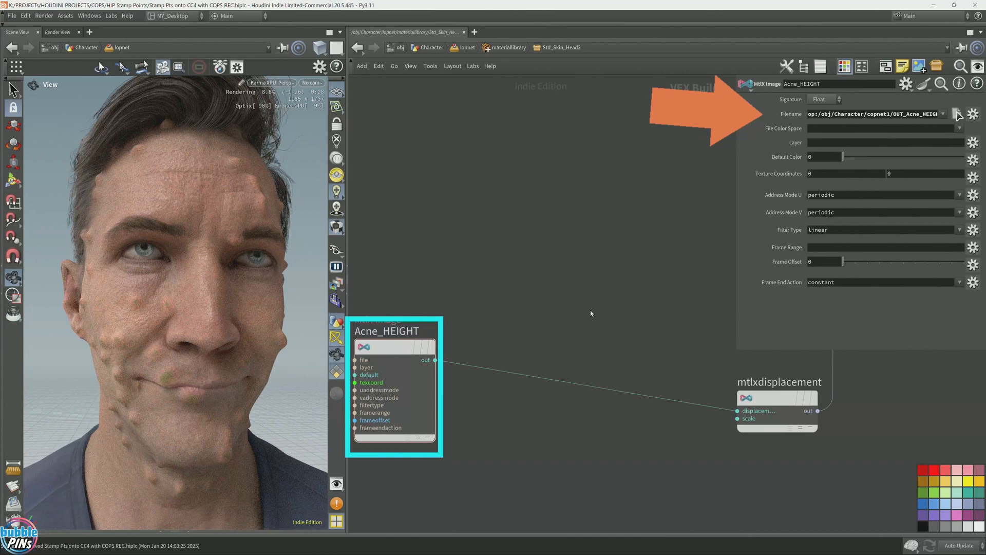
Insert a Karma Ramp Const node between Acne_HEIGHT and mtlxdisplacement and set its signature to Float
{"action": "key", "text": "Tab"}
{"action": "type", "text": "ramp"}
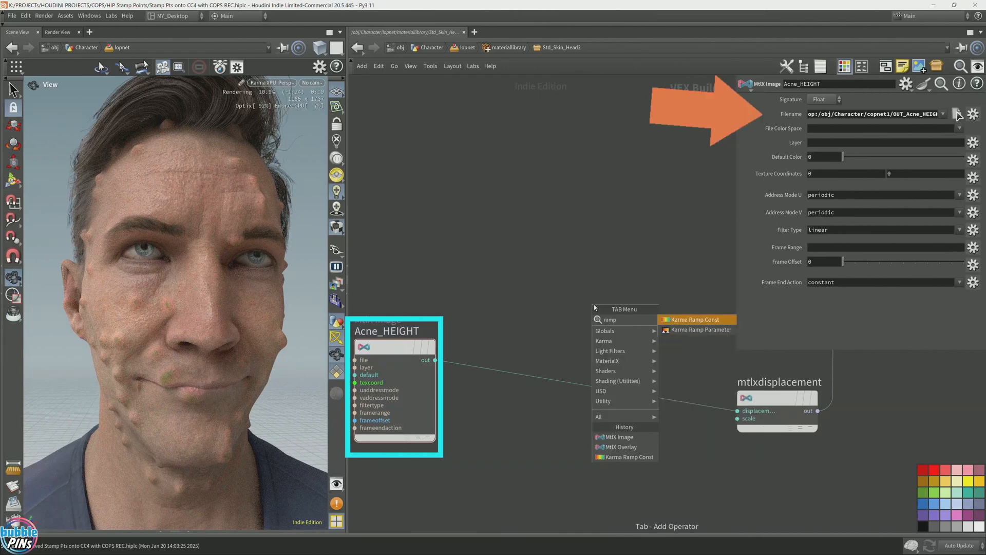
{"action": "key", "text": "Return"}
{"action": "left_click", "coordinate": [591, 302]}
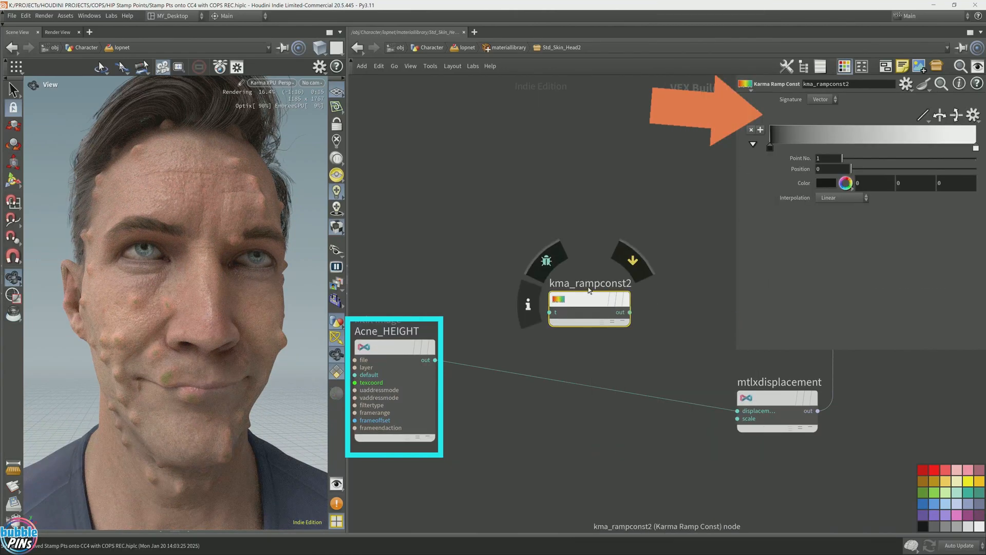
{"action": "left_click_drag", "start_coordinate": [438, 368], "coordinate": [549, 312]}
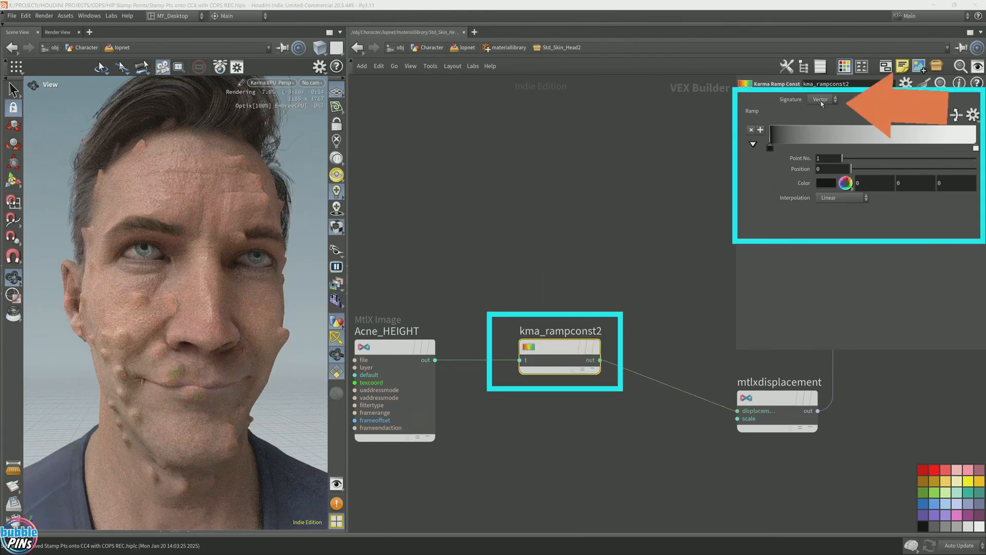
{"action": "left_click", "coordinate": [821, 101]}
{"action": "left_click", "coordinate": [823, 120]}
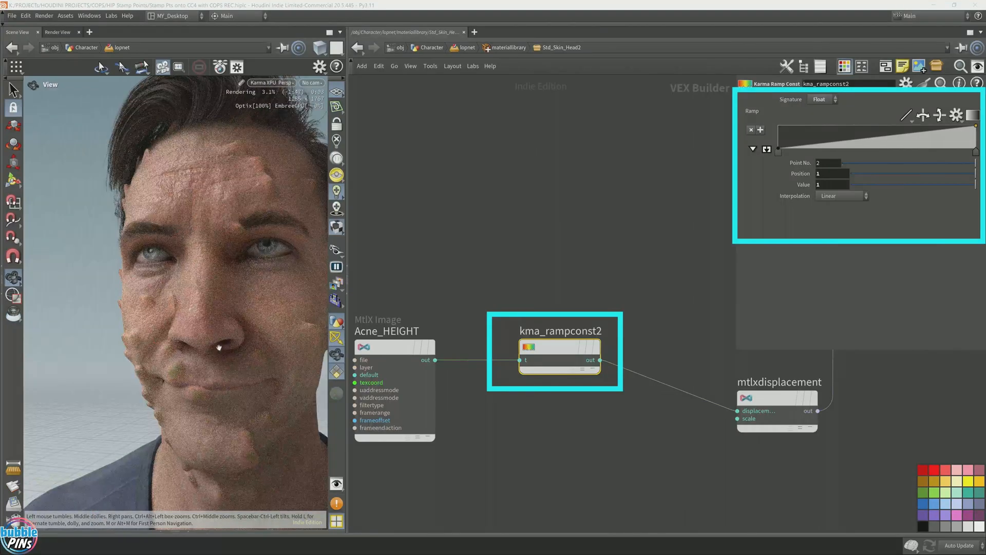
Set the ramp's end point value to 0.7 and use B-Spline interpolation on both the start and end points
{"action": "left_click", "coordinate": [841, 196]}
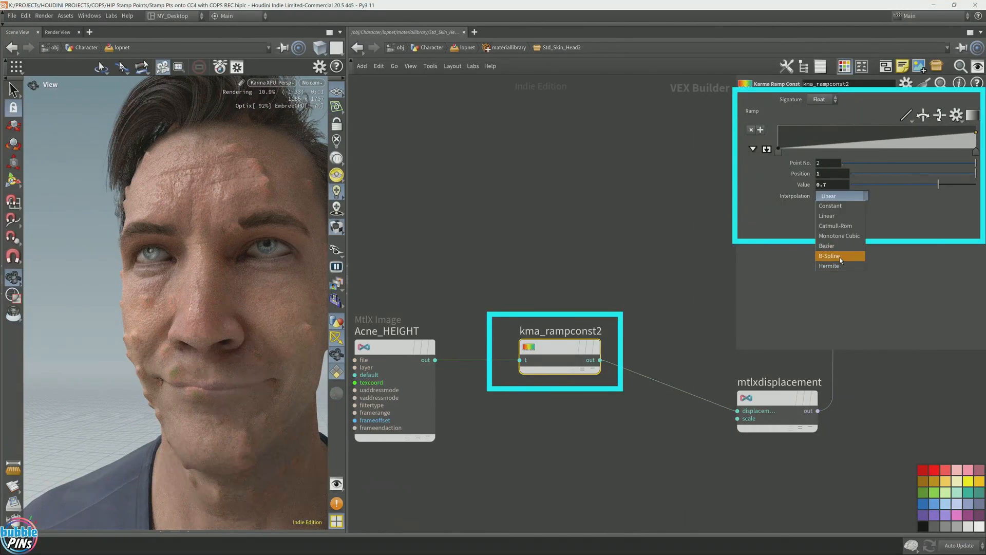
{"action": "left_click", "coordinate": [839, 257]}
{"action": "left_click", "coordinate": [778, 151]}
{"action": "left_click", "coordinate": [849, 198]}
{"action": "left_click", "coordinate": [839, 256]}
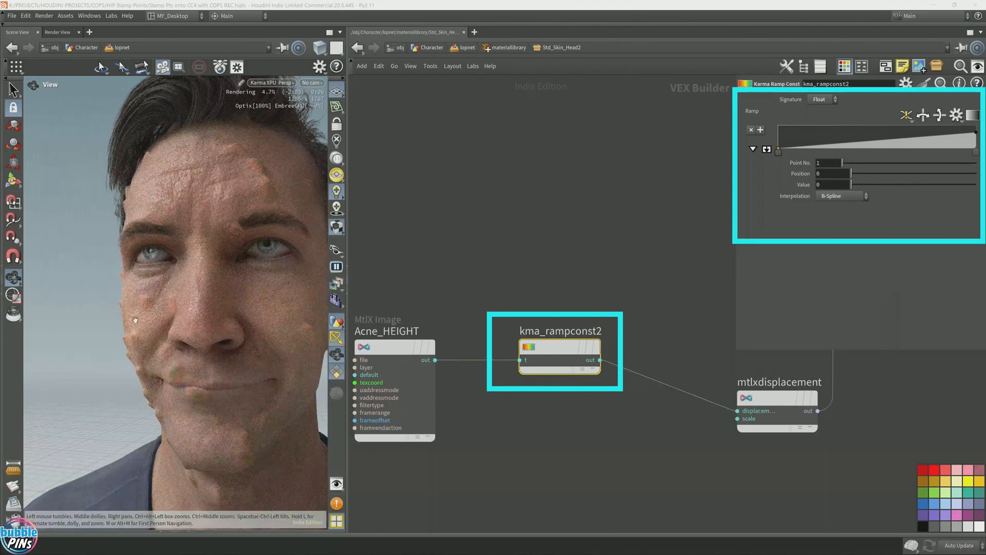
Bypass the kma_rampconst2 node and lay out the displacement nodes in a row
{"action": "left_click_drag", "start_coordinate": [135, 320], "coordinate": [201, 331]}
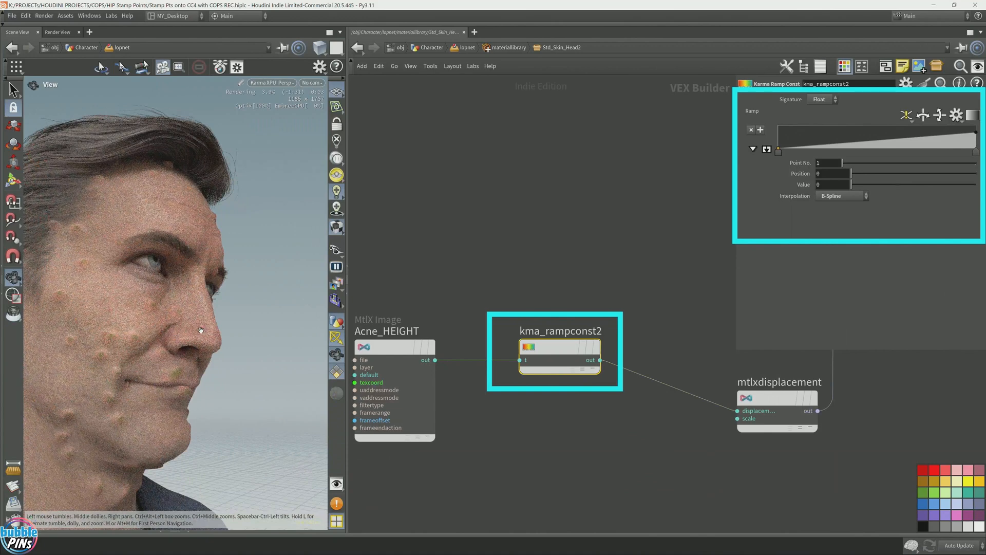
{"action": "left_click_drag", "start_coordinate": [485, 269], "coordinate": [625, 471]}
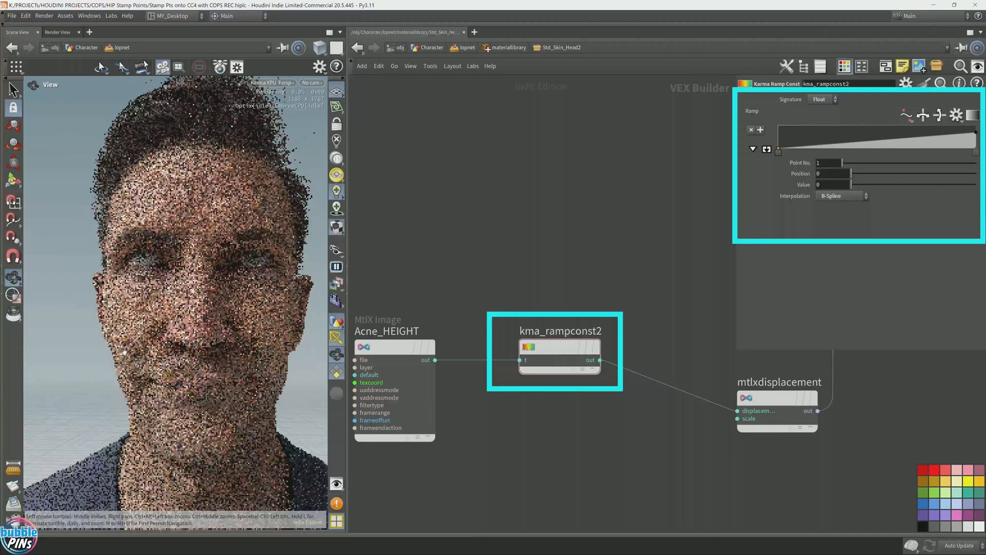
{"action": "left_click_drag", "start_coordinate": [124, 352], "coordinate": [244, 350]}
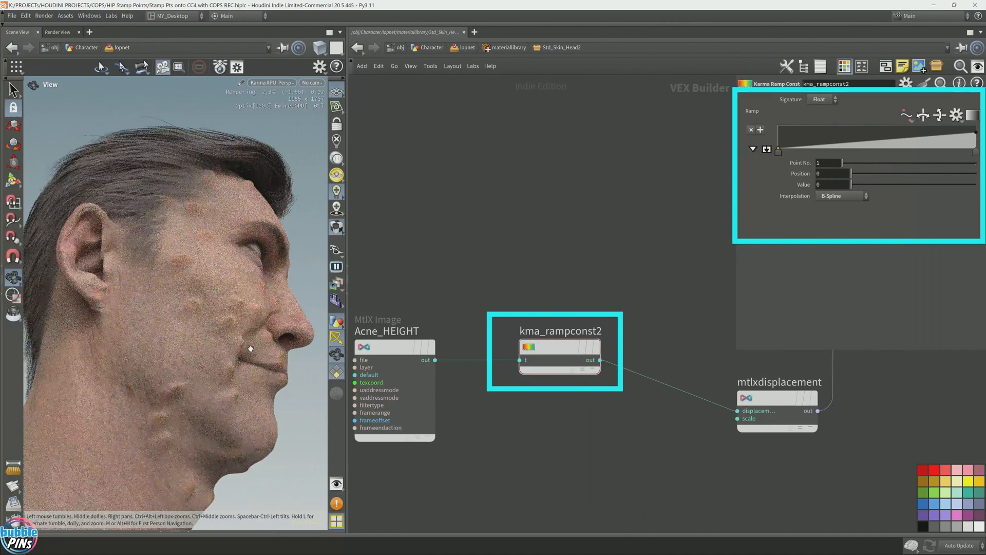
{"action": "left_click_drag", "start_coordinate": [251, 268], "coordinate": [249, 288]}
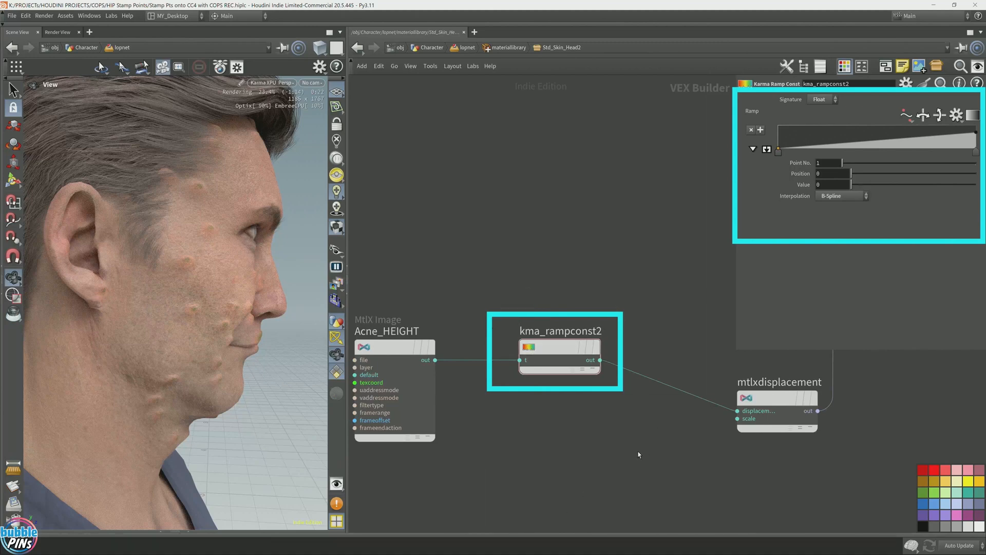
{"action": "mouse_move", "coordinate": [596, 347]}
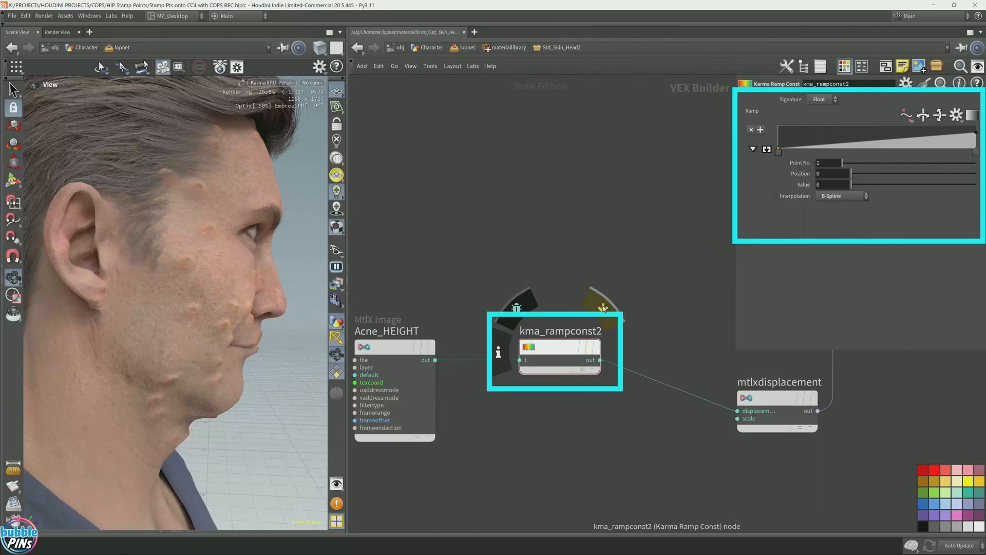
{"action": "left_click", "coordinate": [603, 308]}
{"action": "key", "text": "l"}
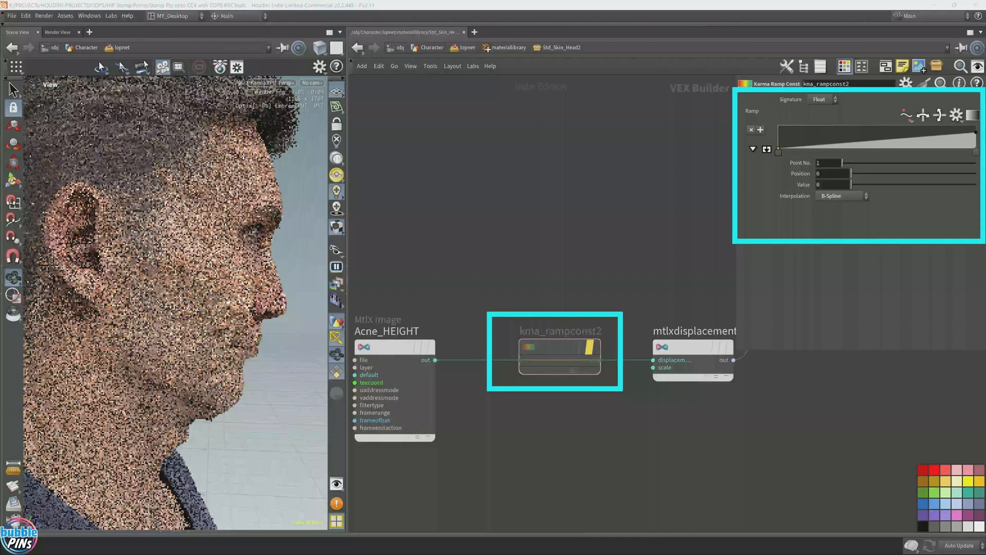
Color the Acne_HEIGHT and kma_rampconst2 nodes red
{"action": "scroll", "coordinate": [563, 311], "scroll_direction": "down", "scroll_amount": 3}
{"action": "left_click_drag", "start_coordinate": [458, 271], "coordinate": [578, 415]}
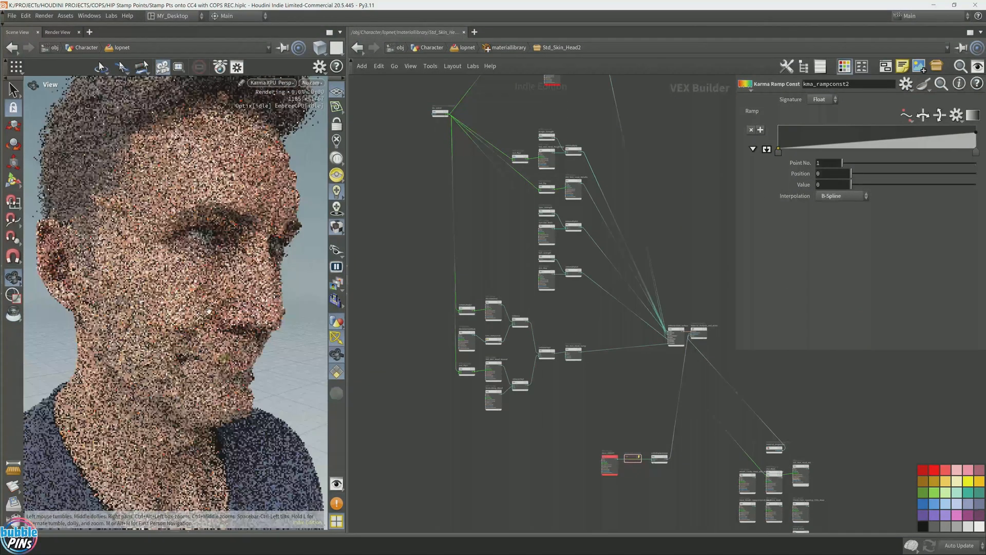
{"action": "left_click_drag", "start_coordinate": [208, 310], "coordinate": [234, 309]}
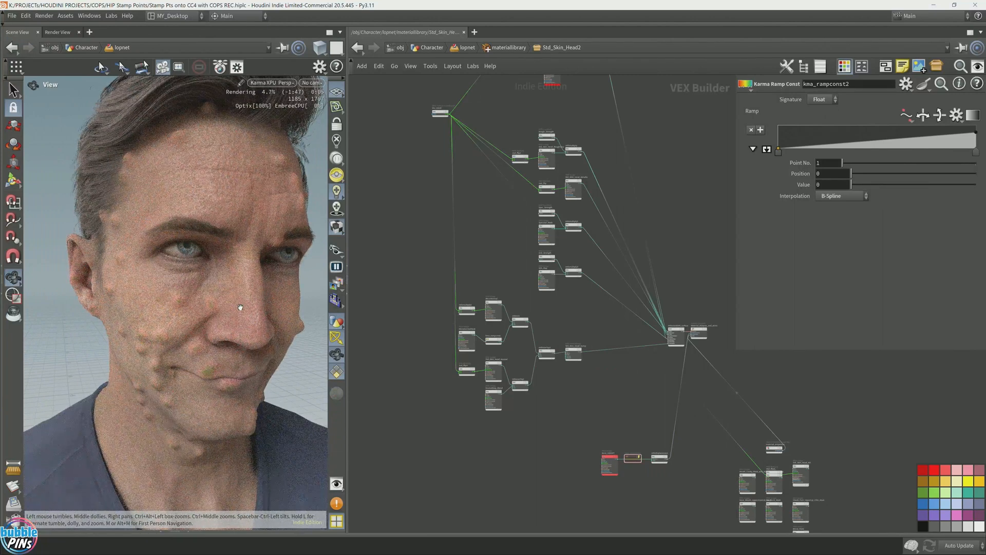
Examine the Std_Skin_Head_bump normal map node's settings and its place relative to the acne displacement nodes
{"action": "scroll", "coordinate": [560, 262], "scroll_direction": "up", "scroll_amount": 8}
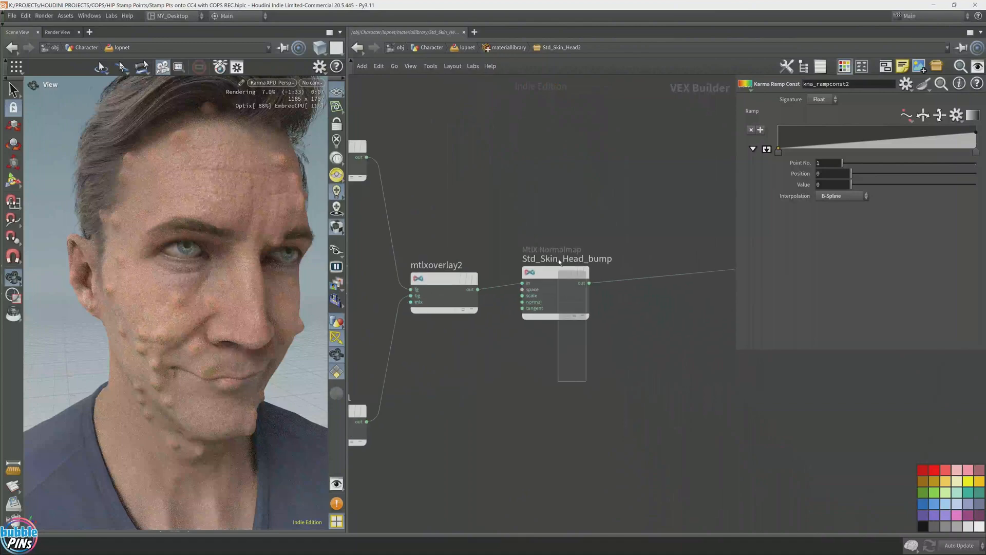
{"action": "left_click_drag", "start_coordinate": [559, 262], "coordinate": [558, 257]}
{"action": "middle_click_drag", "start_coordinate": [561, 449], "coordinate": [503, 450]}
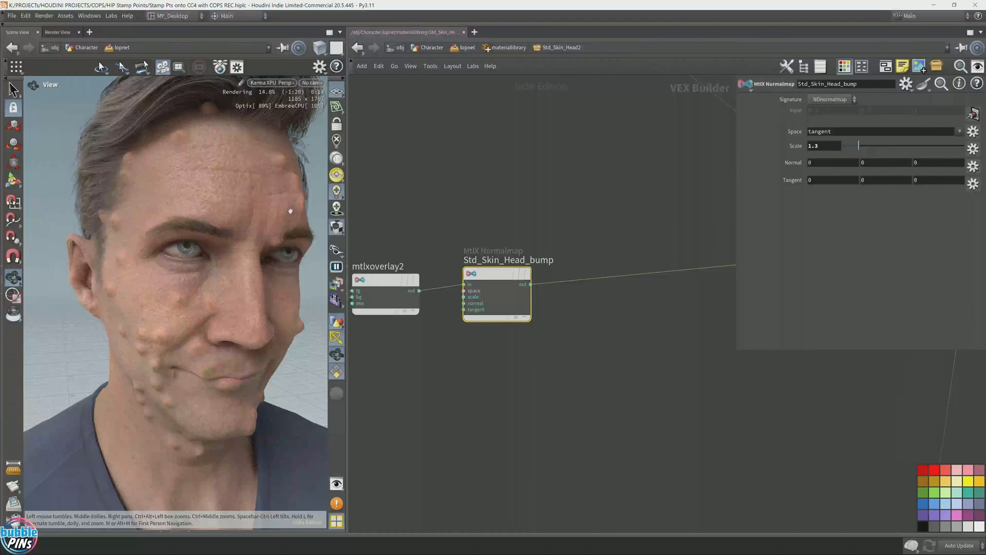
{"action": "mouse_move", "coordinate": [591, 381]}
{"action": "middle_mouse_down"}
{"action": "mouse_move", "coordinate": [584, 365]}
{"action": "mouse_move", "coordinate": [498, 357]}
{"action": "middle_mouse_up"}
{"action": "left_click_drag", "start_coordinate": [467, 357], "coordinate": [382, 186]}
{"action": "scroll", "coordinate": [547, 376], "scroll_direction": "down", "scroll_amount": 2}
{"action": "middle_click_drag", "start_coordinate": [568, 407], "coordinate": [581, 211]}
{"action": "mouse_move", "coordinate": [578, 434]}
{"action": "left_mouse_down"}
{"action": "mouse_move", "coordinate": [518, 414]}
{"action": "mouse_move", "coordinate": [576, 434]}
{"action": "left_mouse_up"}
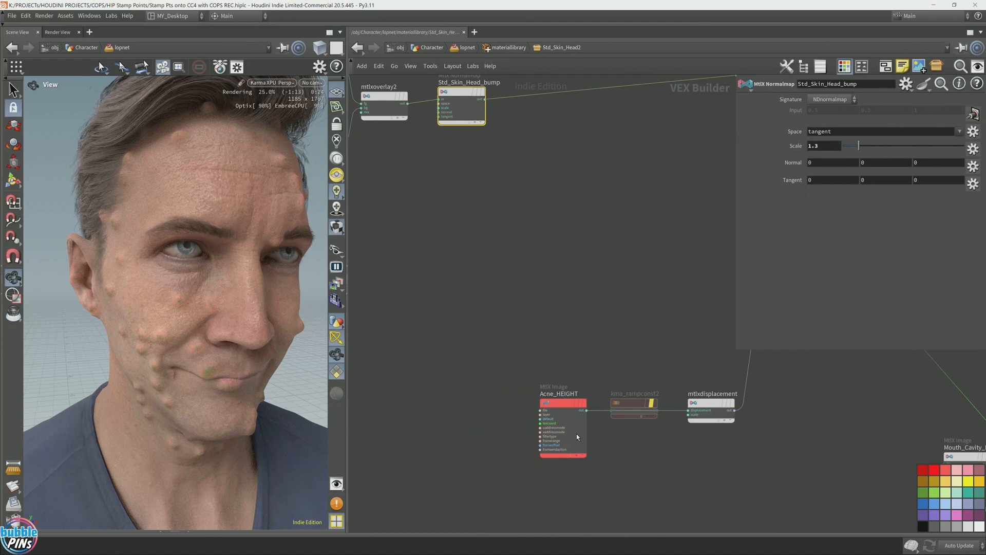
Move Acne_HEIGHT beneath Std_Skin_Head_bump, attach a visualize node to its output, and select that node to show its settings
{"action": "middle_click_drag", "start_coordinate": [577, 433], "coordinate": [526, 497]}
{"action": "left_click_drag", "start_coordinate": [505, 458], "coordinate": [405, 319]}
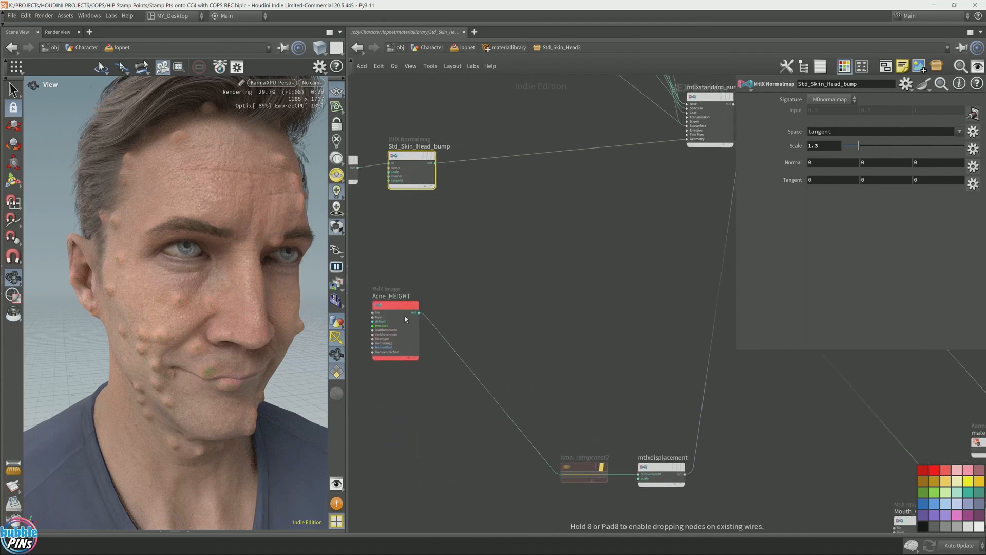
{"action": "left_click", "coordinate": [405, 319]}
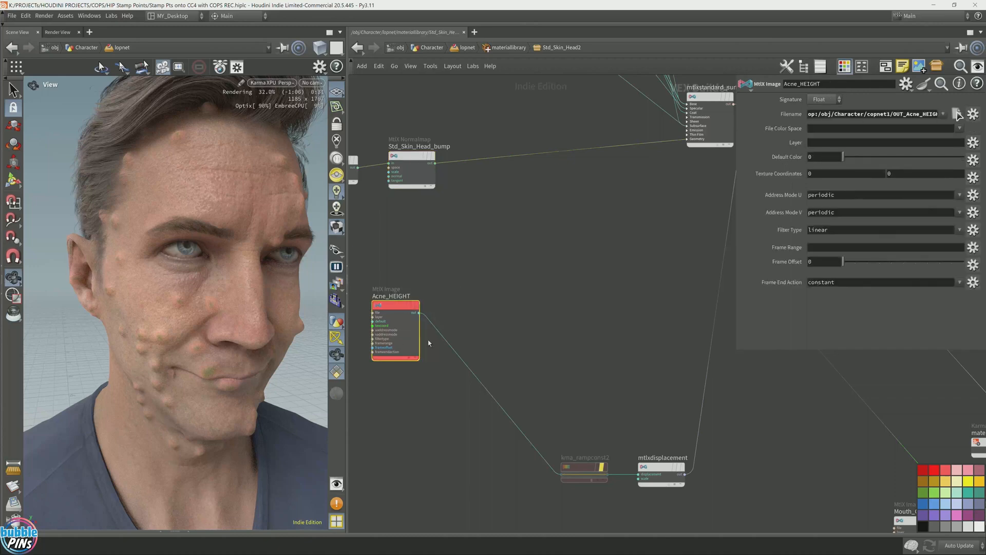
{"action": "key", "text": "x"}
{"action": "left_click_drag", "start_coordinate": [494, 316], "coordinate": [428, 422]}
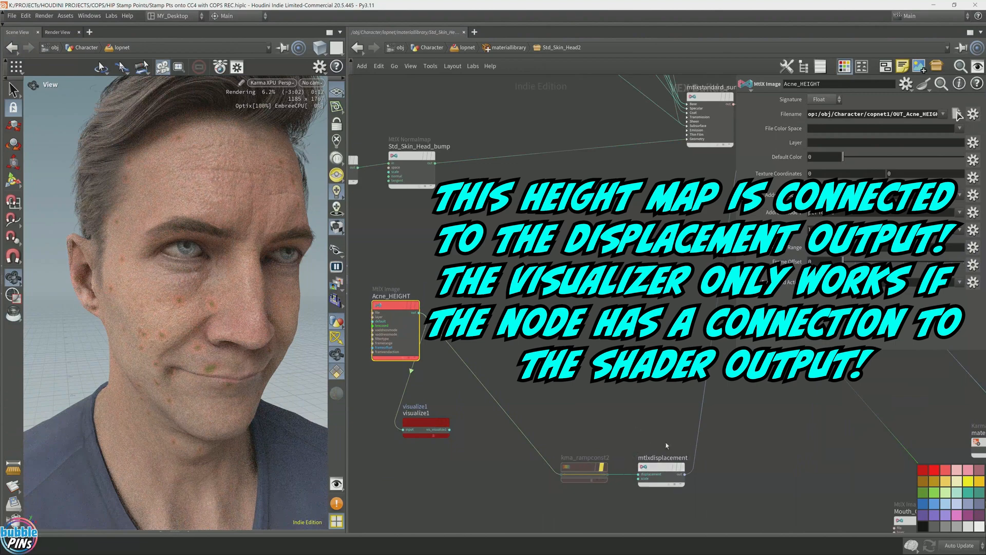
{"action": "middle_click_drag", "start_coordinate": [660, 468], "coordinate": [558, 519]}
{"action": "middle_click_drag", "start_coordinate": [529, 329], "coordinate": [640, 273]}
{"action": "left_click", "coordinate": [449, 421]}
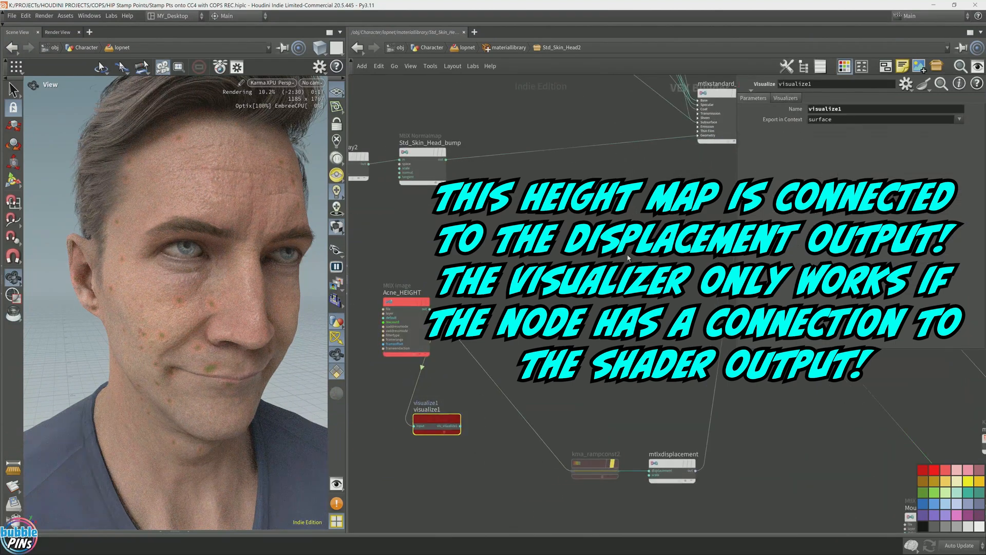
Add a MtlX Height to Normal node beside Acne_HEIGHT and feed it from the Acne_HEIGHT output
{"action": "middle_click_drag", "start_coordinate": [735, 129], "coordinate": [617, 261]}
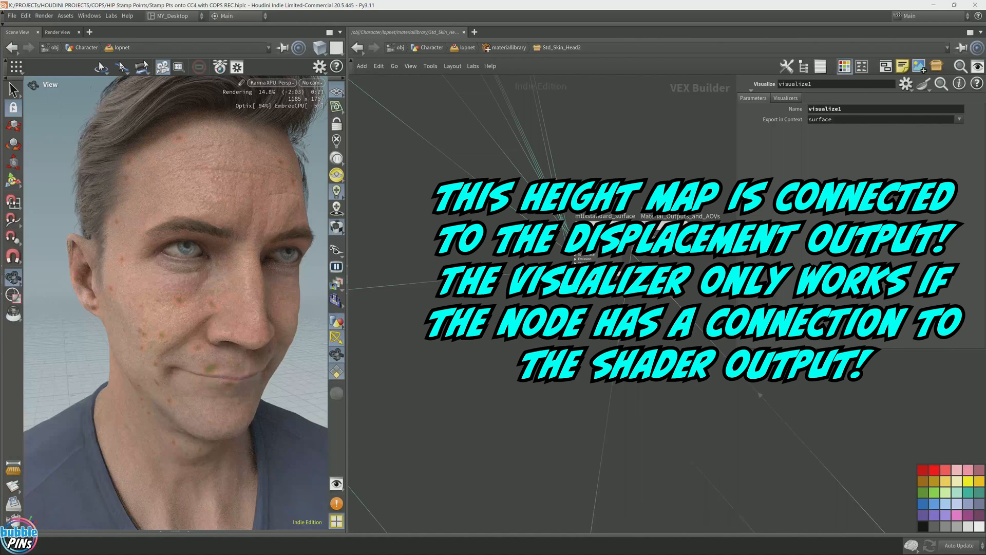
{"action": "middle_click_drag", "start_coordinate": [560, 333], "coordinate": [708, 236]}
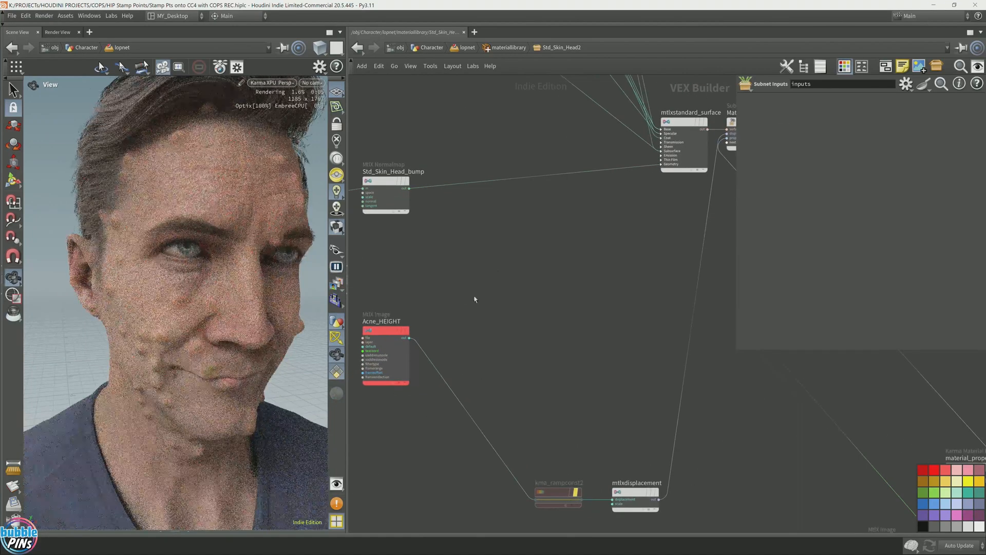
{"action": "left_click", "coordinate": [390, 383]}
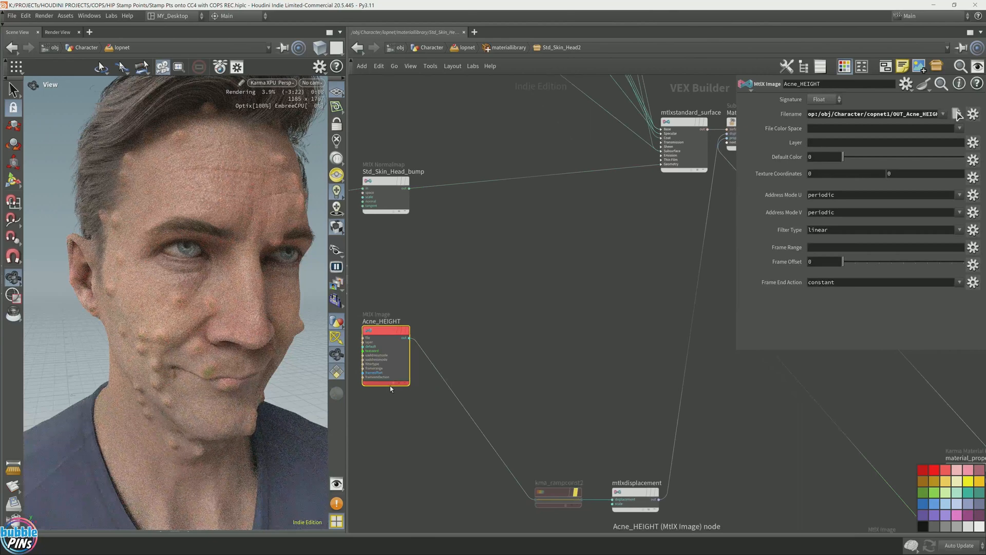
{"action": "key", "text": "Tab"}
{"action": "key", "text": "Tab"}
{"action": "type", "text": "height"}
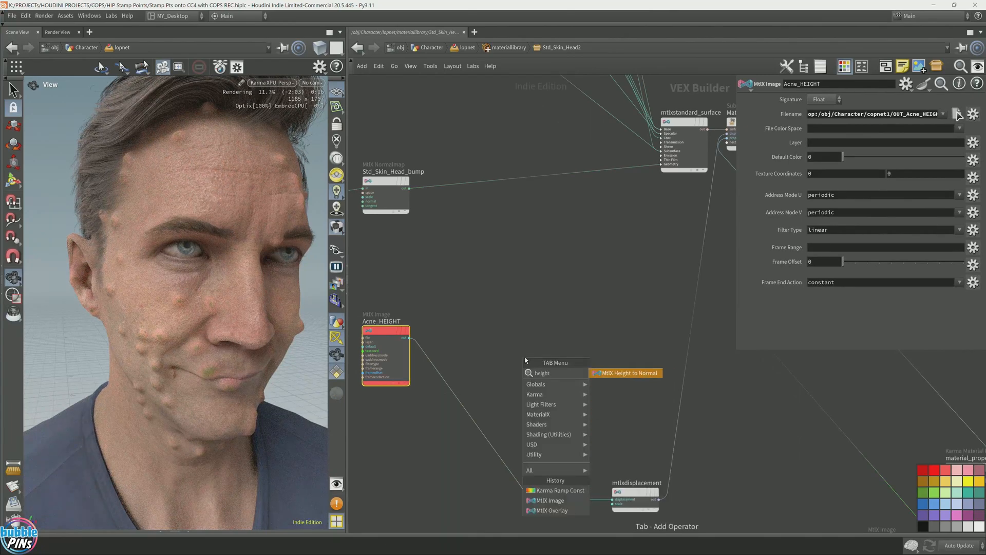
{"action": "key", "text": "Return"}
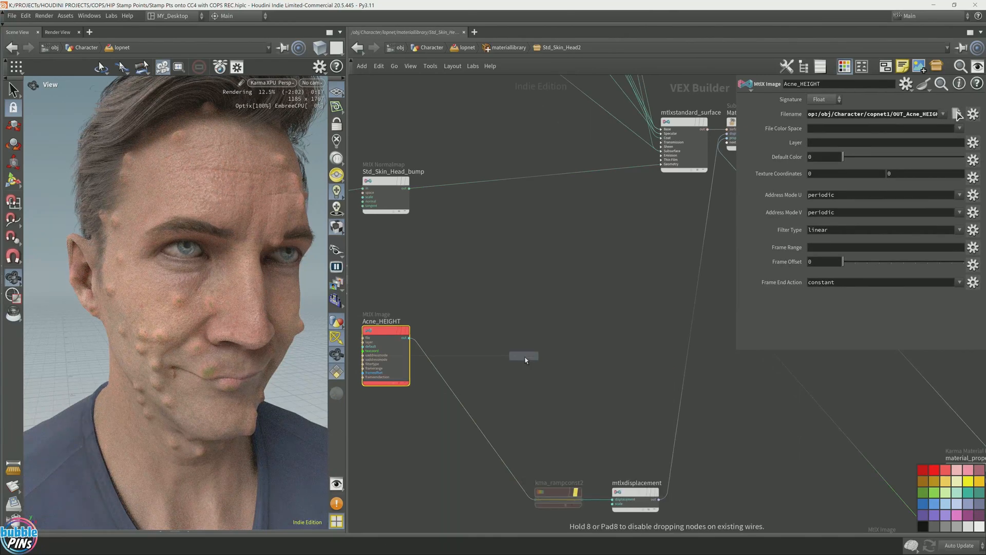
{"action": "left_click", "coordinate": [523, 354]}
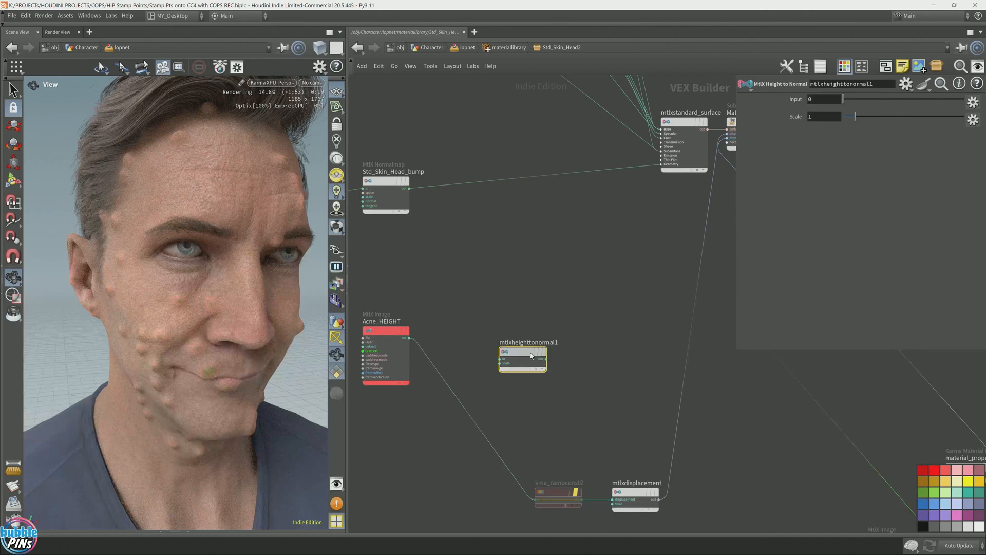
{"action": "left_click_drag", "start_coordinate": [531, 355], "coordinate": [481, 338]}
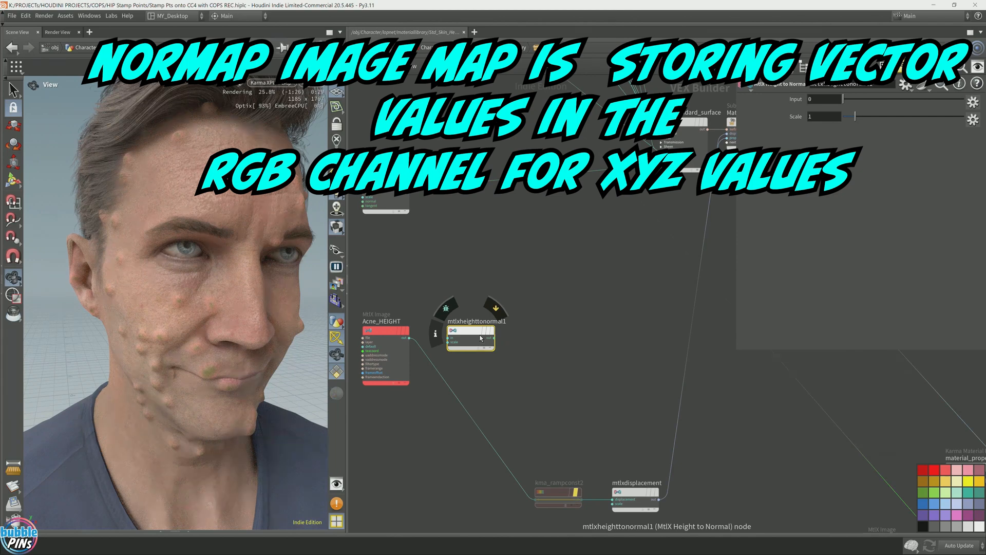
{"action": "scroll", "coordinate": [480, 338], "scroll_direction": "up", "scroll_amount": 3}
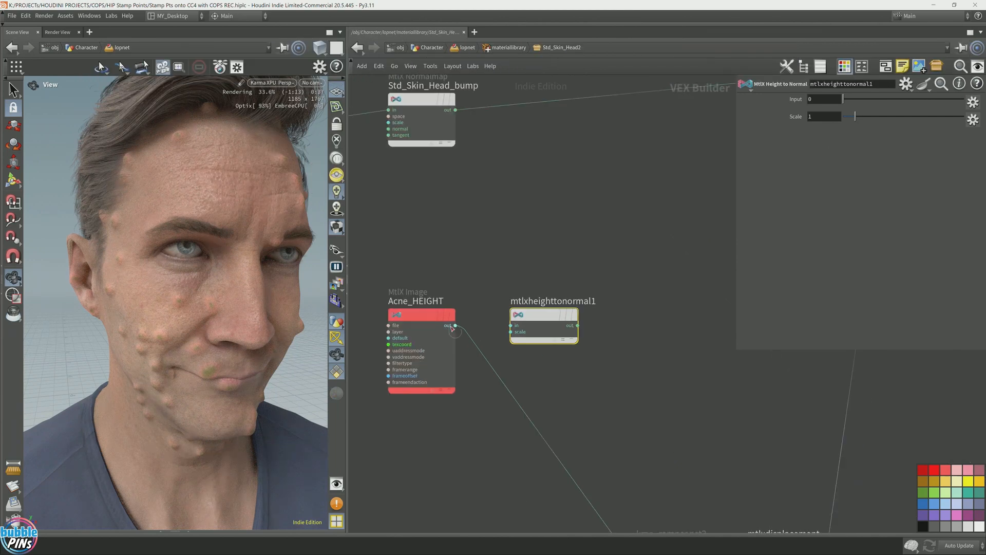
{"action": "left_click_drag", "start_coordinate": [455, 325], "coordinate": [493, 325]}
Rearrange the normal-map branch, moving Std_Skin_Head_bump toward mtlxstandard_surface to leave room after mtlxoverlay2 and mtlxheighttonormal1
{"action": "middle_click_drag", "start_coordinate": [632, 324], "coordinate": [602, 363]}
{"action": "scroll", "coordinate": [602, 363], "scroll_direction": "down", "scroll_amount": 4}
{"action": "left_click_drag", "start_coordinate": [489, 249], "coordinate": [667, 247]}
{"action": "left_click_drag", "start_coordinate": [416, 243], "coordinate": [554, 246]}
{"action": "left_click_drag", "start_coordinate": [434, 216], "coordinate": [590, 433]}
{"action": "left_click_drag", "start_coordinate": [552, 360], "coordinate": [473, 363]}
{"action": "scroll", "coordinate": [644, 251], "scroll_direction": "up", "scroll_amount": 3}
{"action": "left_click_drag", "start_coordinate": [674, 243], "coordinate": [611, 248]}
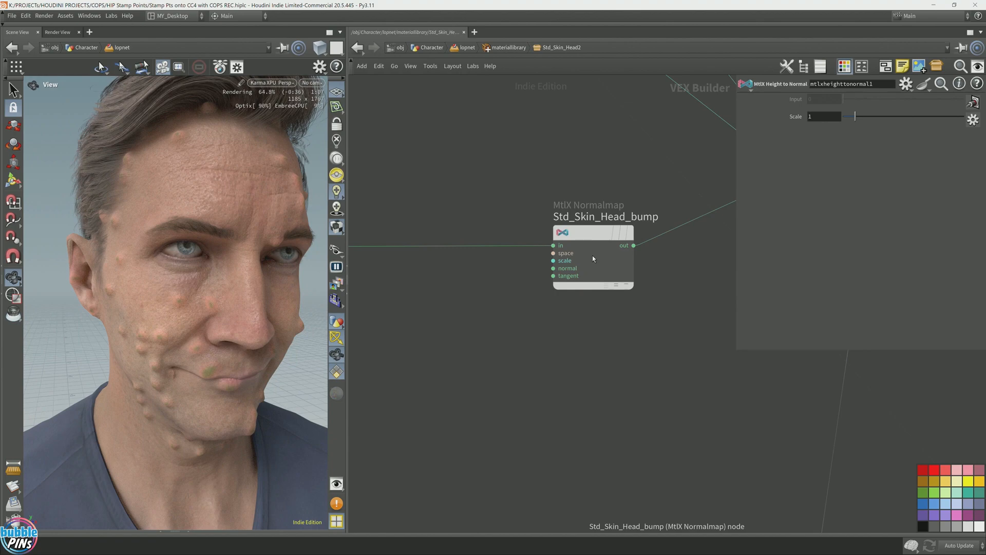
{"action": "scroll", "coordinate": [593, 254], "scroll_direction": "down", "scroll_amount": 2}
{"action": "left_click_drag", "start_coordinate": [607, 245], "coordinate": [633, 253]}
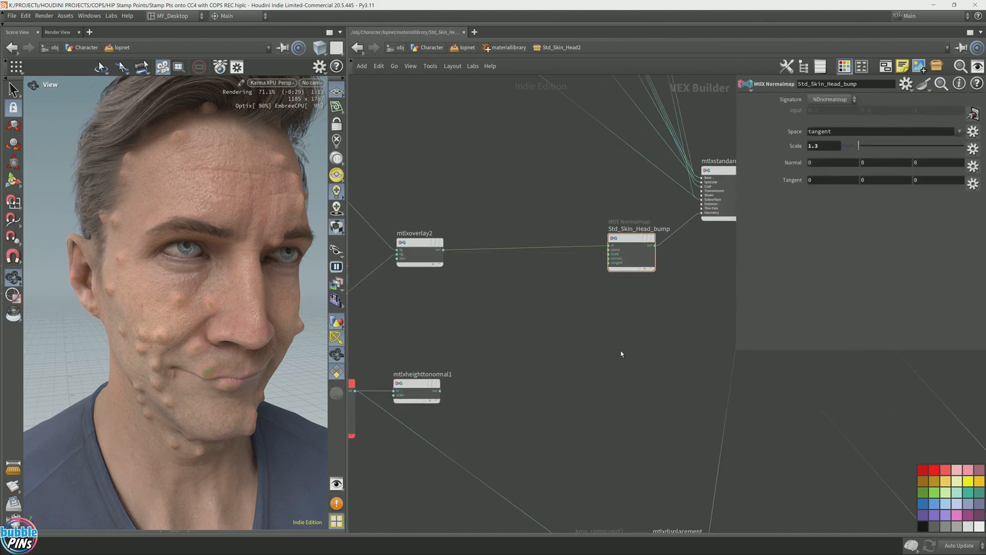
{"action": "key", "text": "Tab"}
{"action": "type", "text": "mtl"}
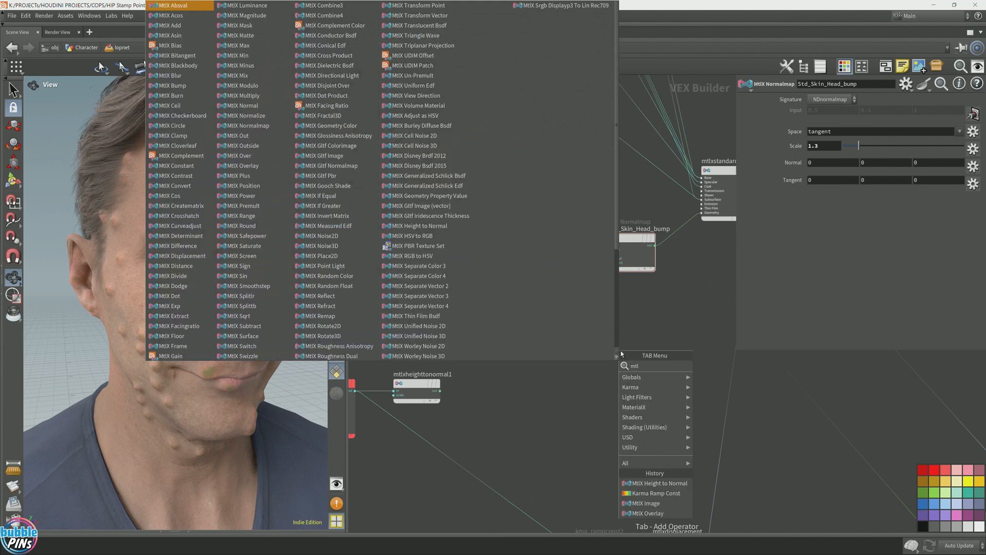
{"action": "type", "text": "normal"}
{"action": "key", "text": "Down"}
{"action": "key", "text": "Down"}
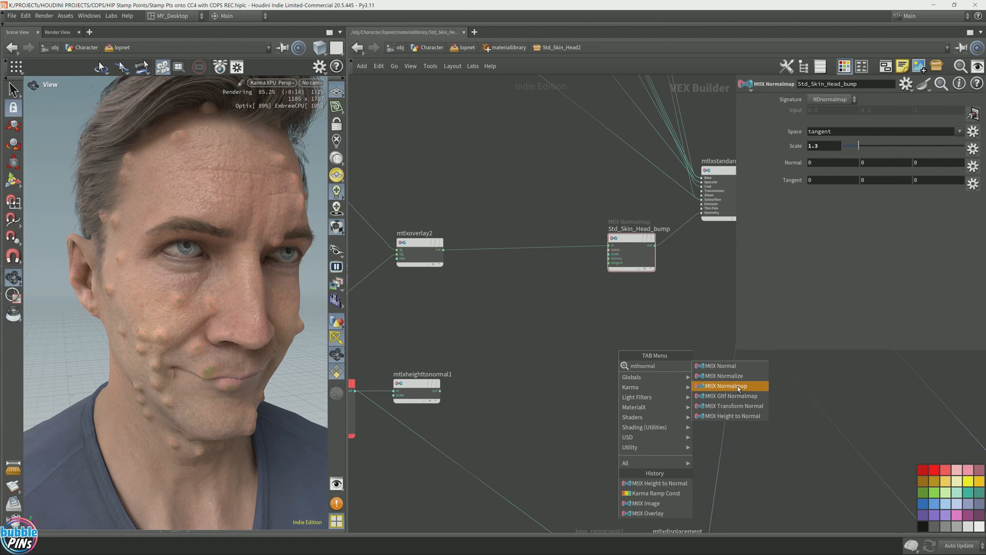
{"action": "left_click", "coordinate": [691, 291]}
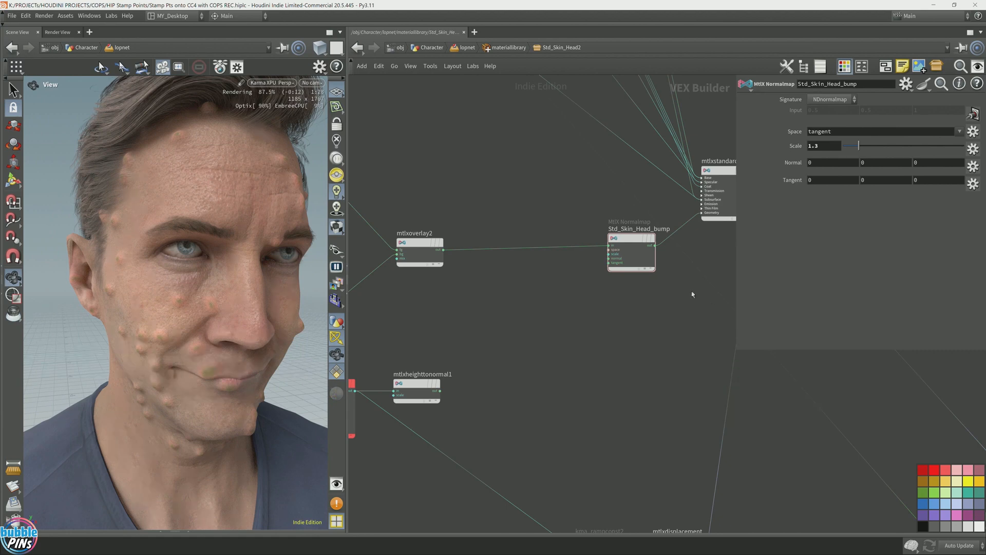
Align mtlxstandard_surface so its normal input sits level with the output of Std_Skin_Head_bump
{"action": "scroll", "coordinate": [691, 290], "scroll_direction": "up", "scroll_amount": 4}
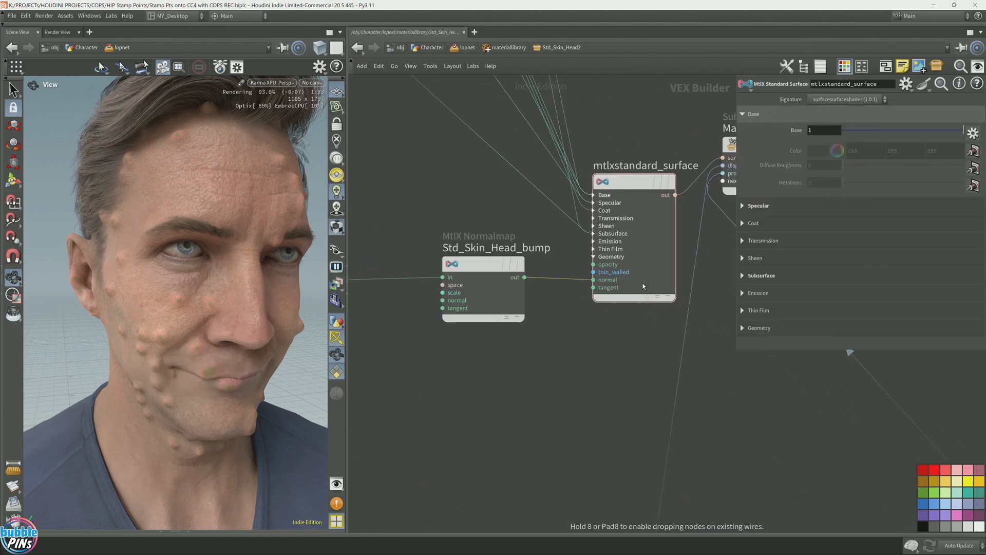
{"action": "left_click_drag", "start_coordinate": [643, 286], "coordinate": [643, 283]}
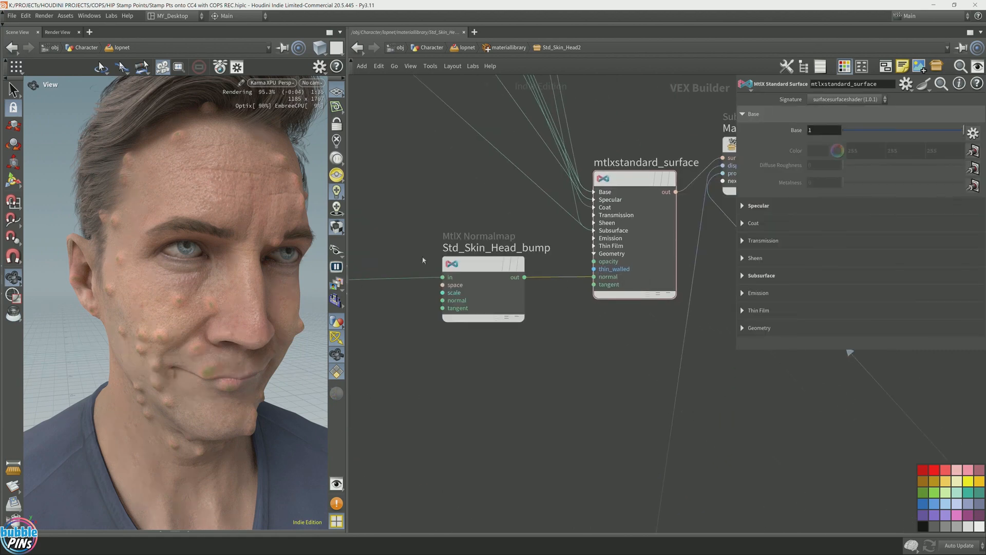
{"action": "middle_click_drag", "start_coordinate": [490, 378], "coordinate": [641, 356]}
{"action": "scroll", "coordinate": [499, 370], "scroll_direction": "down", "scroll_amount": 1}
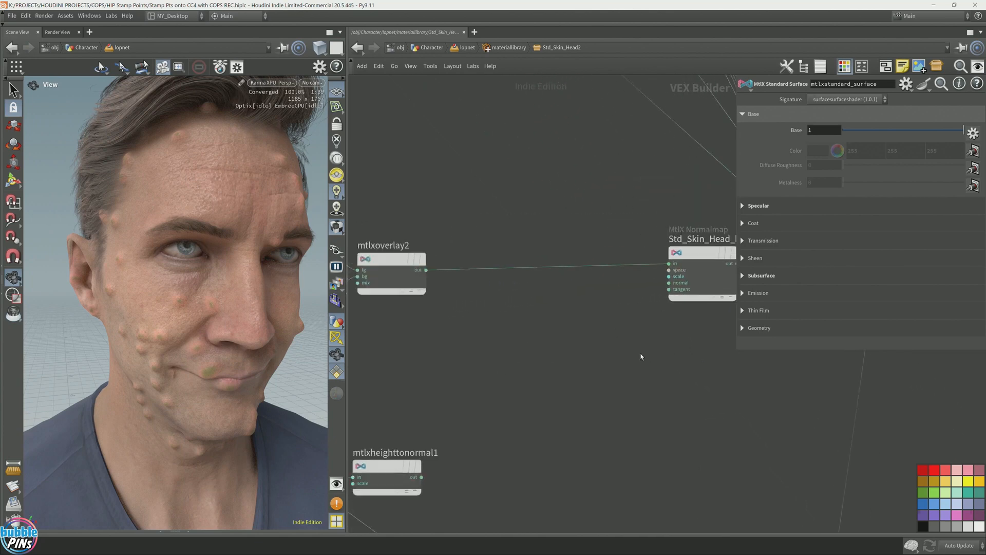
Add a MtlX Overlay node between the mtlxoverlay2 and mtlxheighttonormal1 outputs and the Std_Skin_Head_bump node
{"action": "middle_click_drag", "start_coordinate": [590, 386], "coordinate": [728, 346]}
{"action": "left_click_drag", "start_coordinate": [600, 287], "coordinate": [420, 147]}
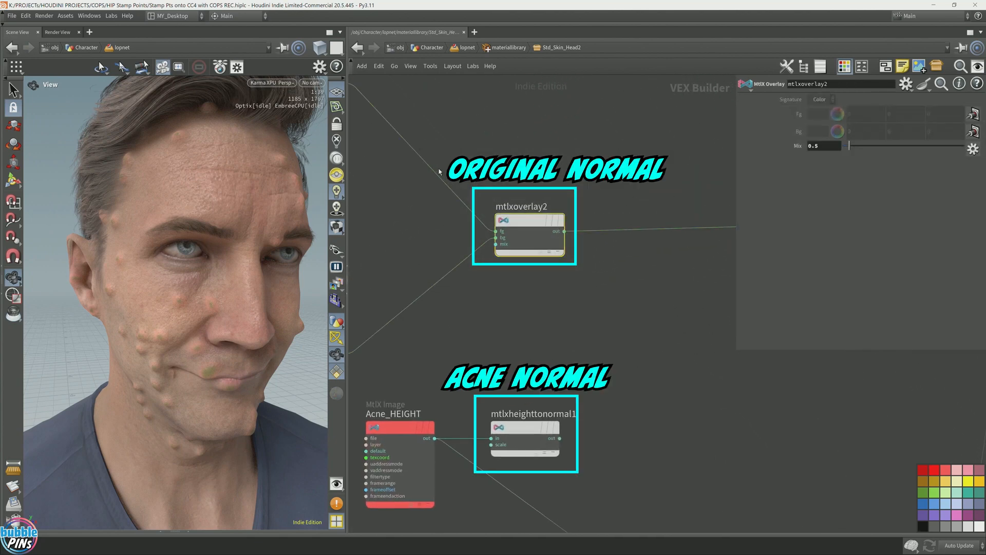
{"action": "left_click", "coordinate": [532, 442]}
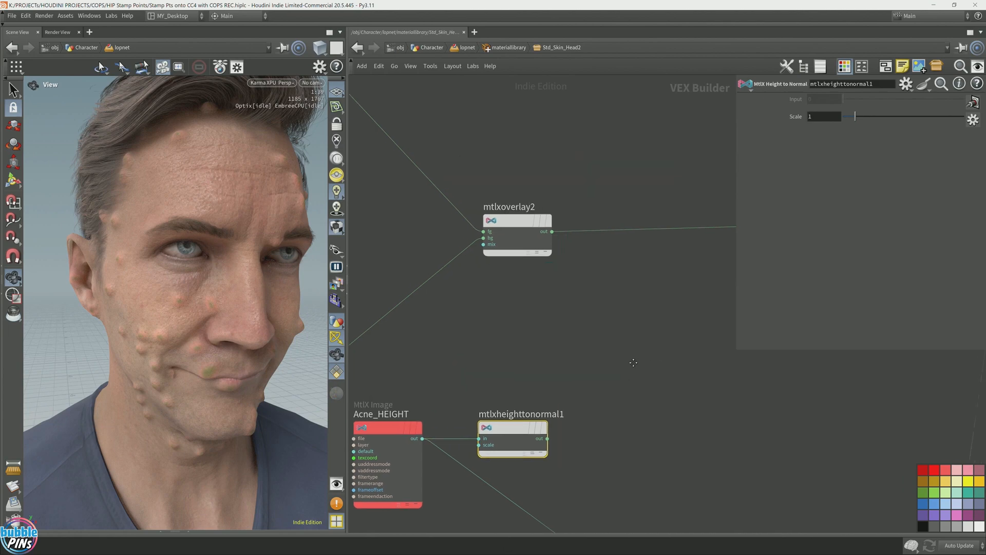
{"action": "middle_click_drag", "start_coordinate": [633, 359], "coordinate": [614, 362]}
{"action": "key", "text": "Tab"}
{"action": "type", "text": "mtl"}
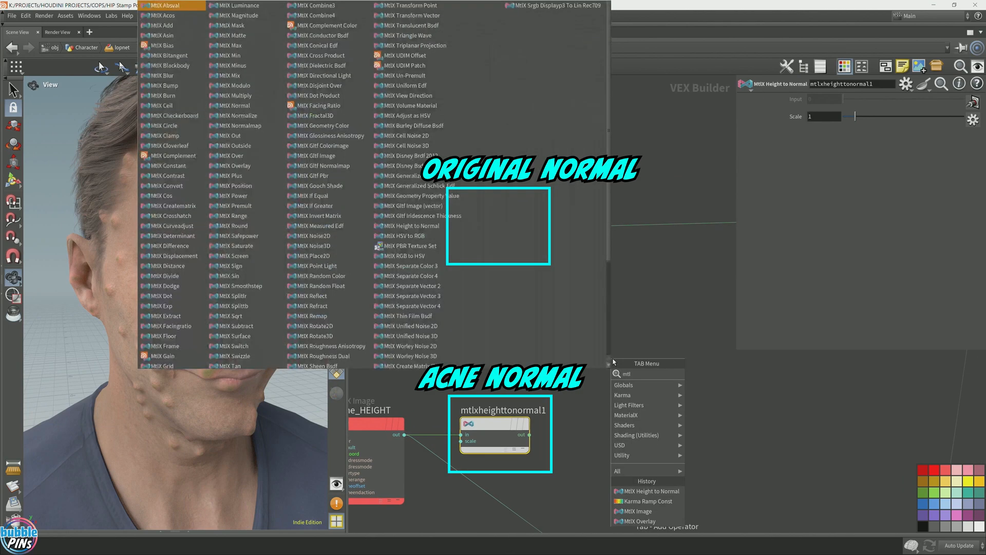
{"action": "type", "text": " ov"}
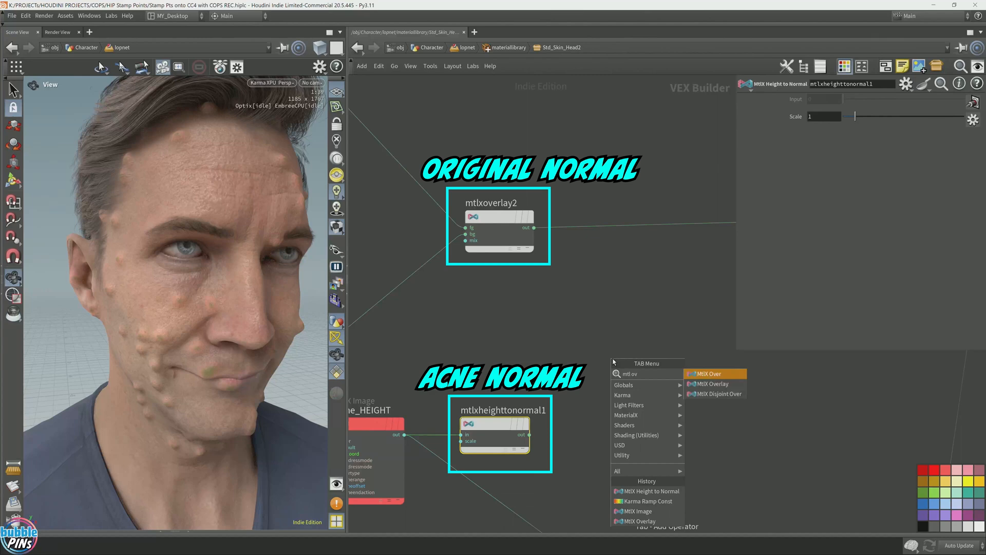
{"action": "key", "text": "Return"}
{"action": "left_click", "coordinate": [628, 337]}
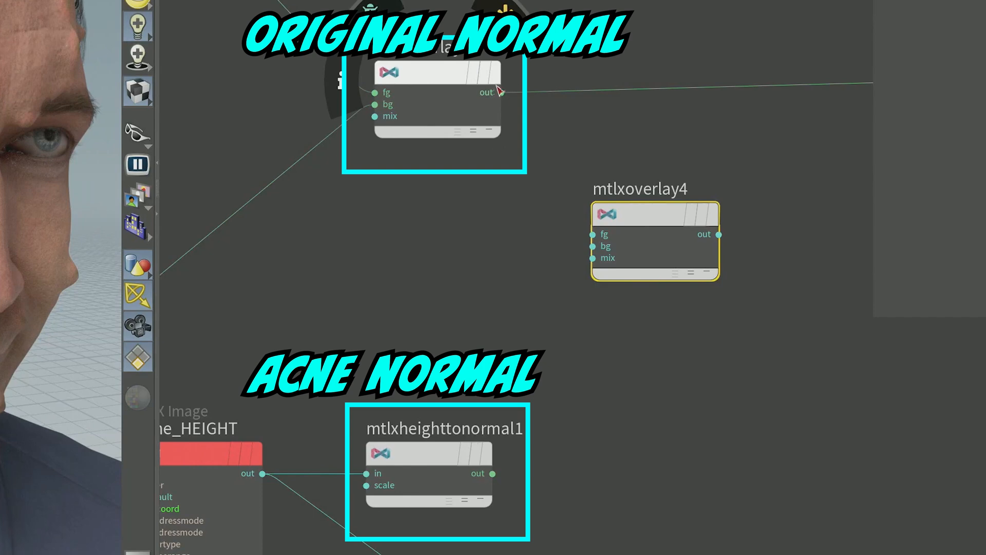
Connect mtlxheighttonormal1 to the new overlay's fg and mtlxoverlay2 to its bg, and move Acne_HEIGHT closer to mtlxheighttonormal1
{"action": "left_click_drag", "start_coordinate": [499, 92], "coordinate": [492, 473]}
{"action": "left_click_drag", "start_coordinate": [422, 456], "coordinate": [431, 456]}
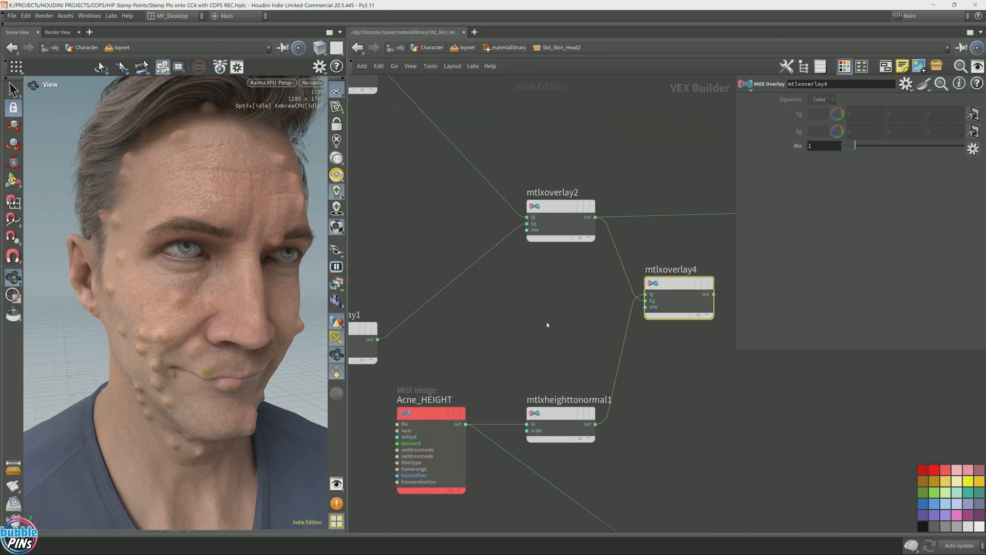
{"action": "middle_click_drag", "start_coordinate": [547, 322], "coordinate": [551, 329]}
{"action": "left_click_drag", "start_coordinate": [446, 418], "coordinate": [474, 414]}
Copy the Acne_MASK image node from the base color branch for reuse in the normal branch
{"action": "key", "text": "Tab"}
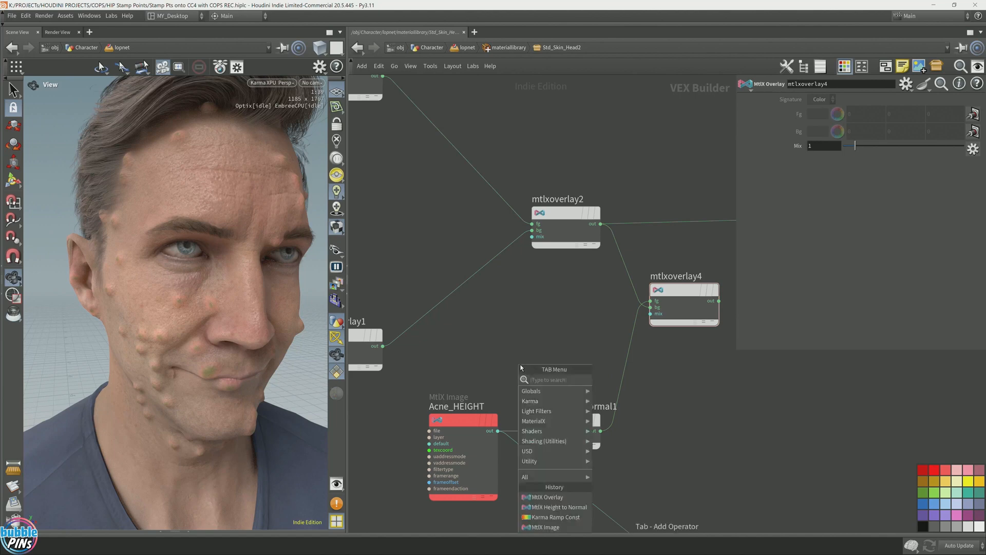
{"action": "key", "text": "Escape"}
{"action": "scroll", "coordinate": [528, 335], "scroll_direction": "down", "scroll_amount": 7}
{"action": "scroll", "coordinate": [585, 236], "scroll_direction": "up", "scroll_amount": 8}
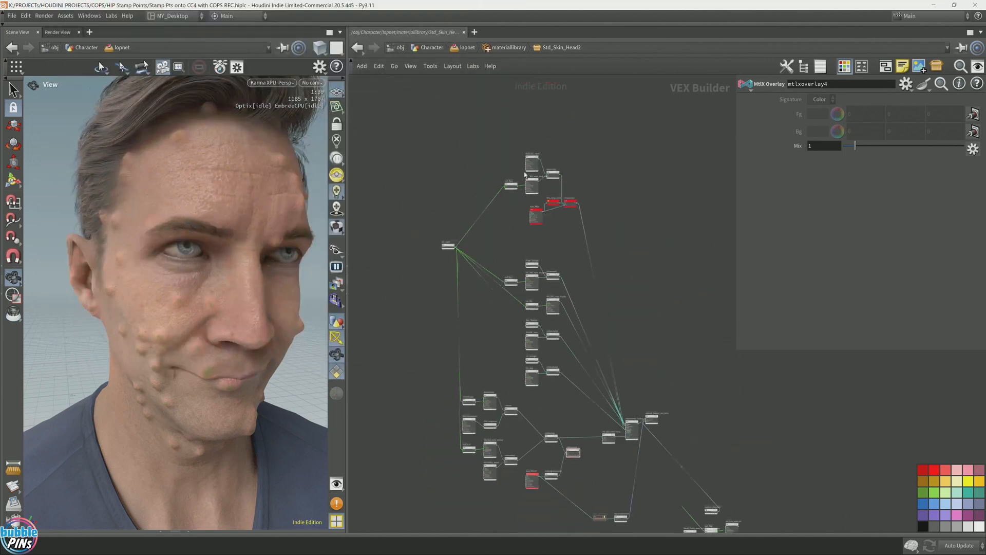
{"action": "left_click", "coordinate": [557, 349]}
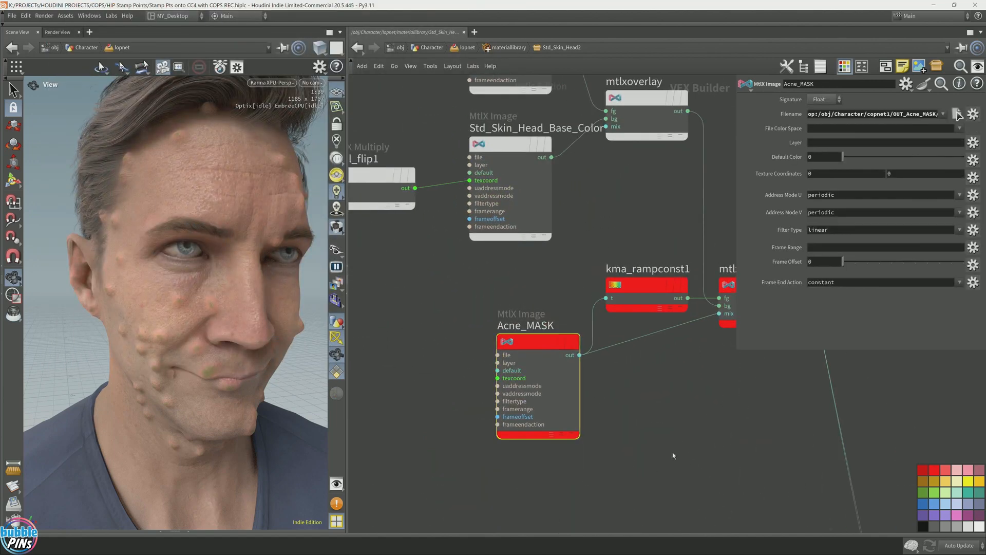
{"action": "scroll", "coordinate": [473, 377], "scroll_direction": "up", "scroll_amount": 2}
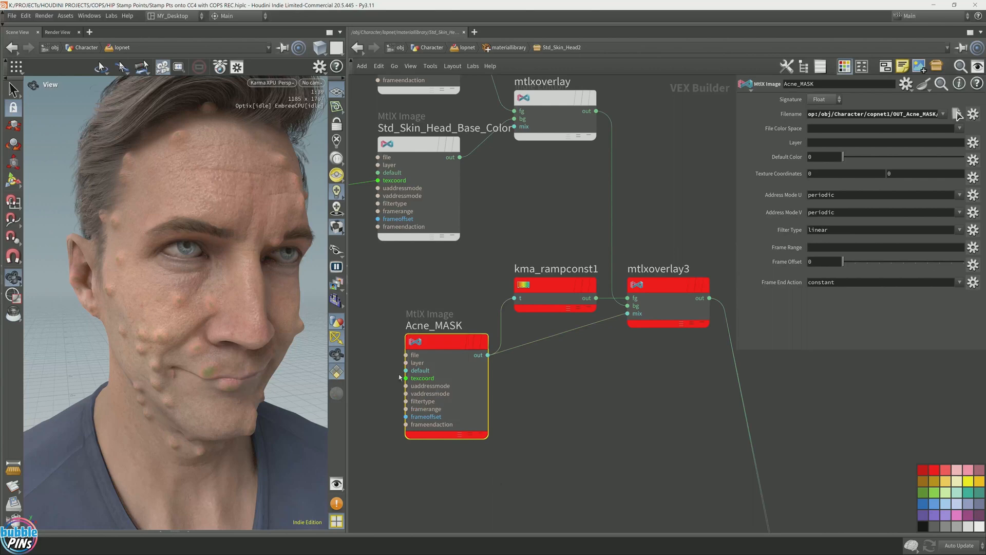
{"action": "scroll", "coordinate": [450, 393], "scroll_direction": "down", "scroll_amount": 4}
{"action": "middle_click_drag", "start_coordinate": [452, 392], "coordinate": [467, 210]}
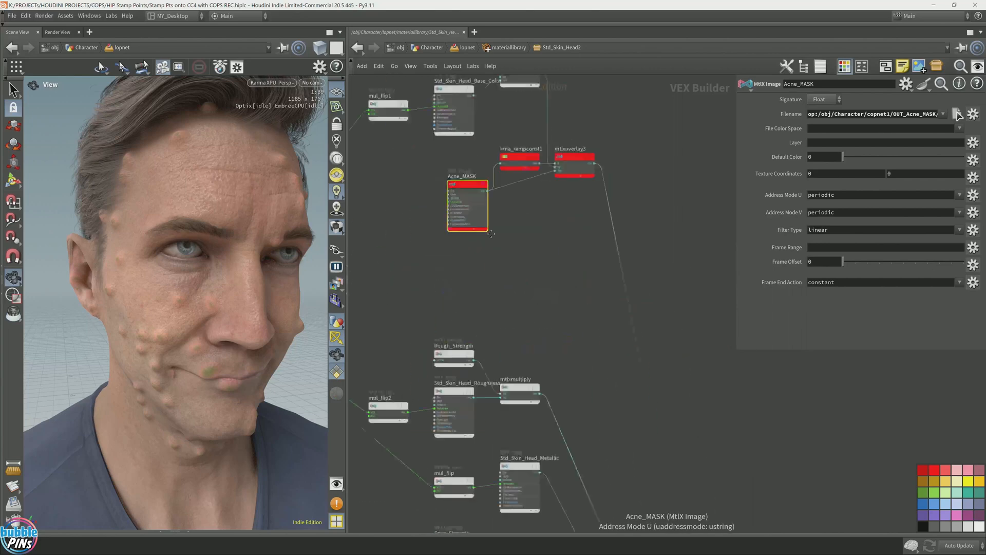
{"action": "middle_click_drag", "start_coordinate": [537, 404], "coordinate": [547, 170]}
{"action": "middle_click_drag", "start_coordinate": [507, 414], "coordinate": [521, 163]}
{"action": "middle_click_drag", "start_coordinate": [514, 441], "coordinate": [517, 294]}
{"action": "scroll", "coordinate": [517, 294], "scroll_direction": "up", "scroll_amount": 3}
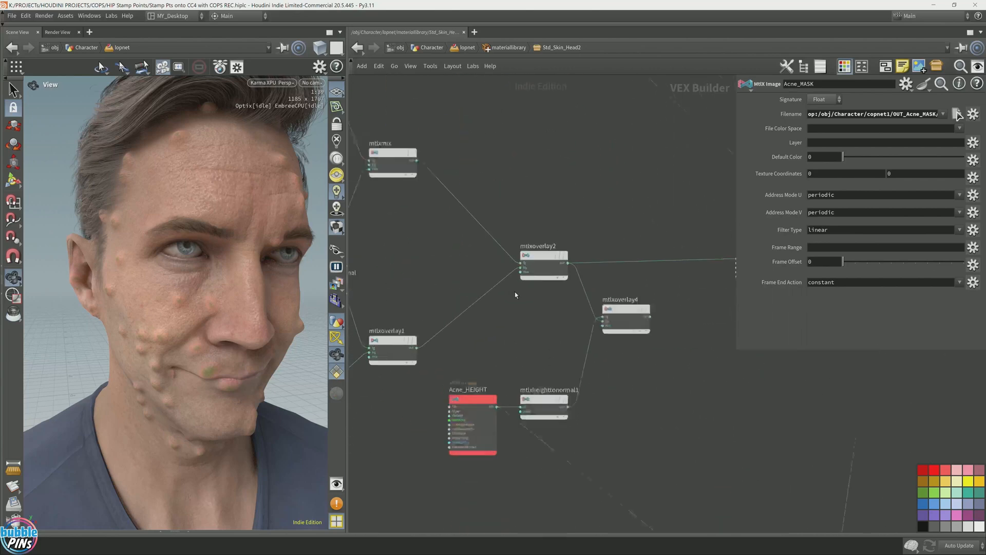
Move Acne_HEIGHT and mtlxheighttonormal1 up together so they sit beside mtlxoverlay4
{"action": "middle_click_drag", "start_coordinate": [517, 396], "coordinate": [497, 283]}
{"action": "left_click_drag", "start_coordinate": [389, 290], "coordinate": [557, 406]}
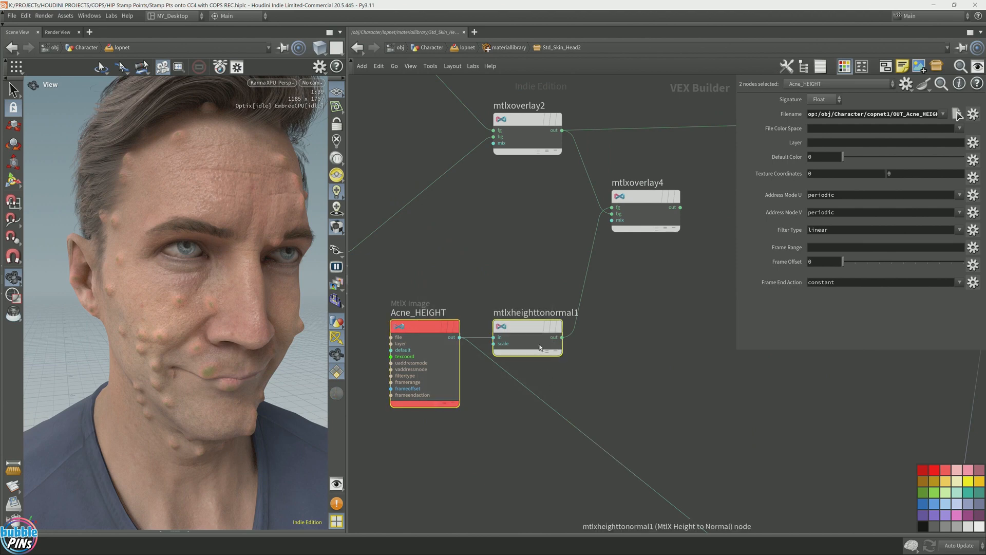
{"action": "left_click_drag", "start_coordinate": [540, 344], "coordinate": [540, 227]}
Paste the Acne_MASK copy, wire it to mtlxoverlay4's mix, and connect mtlxoverlay4 to the in input of Std_Skin_Head_bump
{"action": "key", "text": "ctrl+v"}
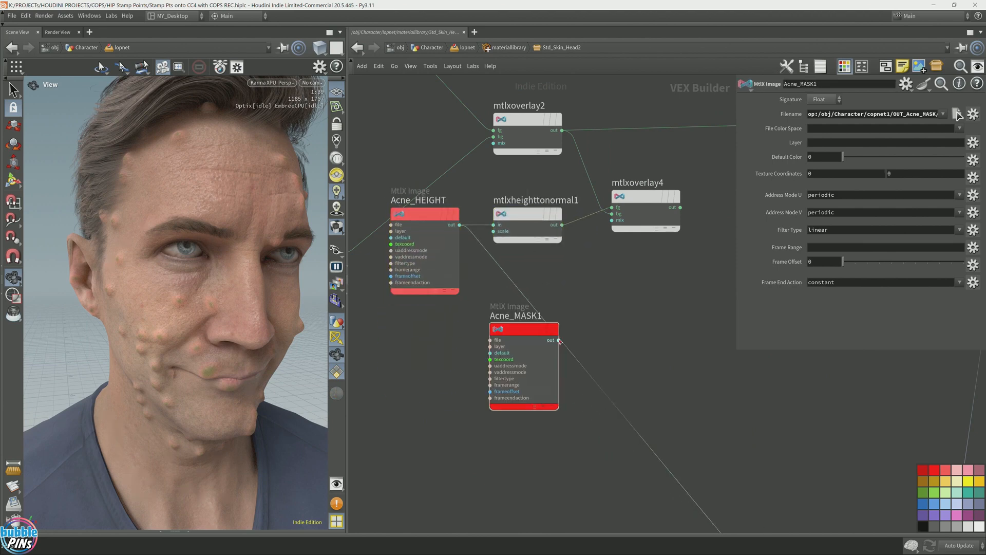
{"action": "left_click_drag", "start_coordinate": [559, 339], "coordinate": [603, 238]}
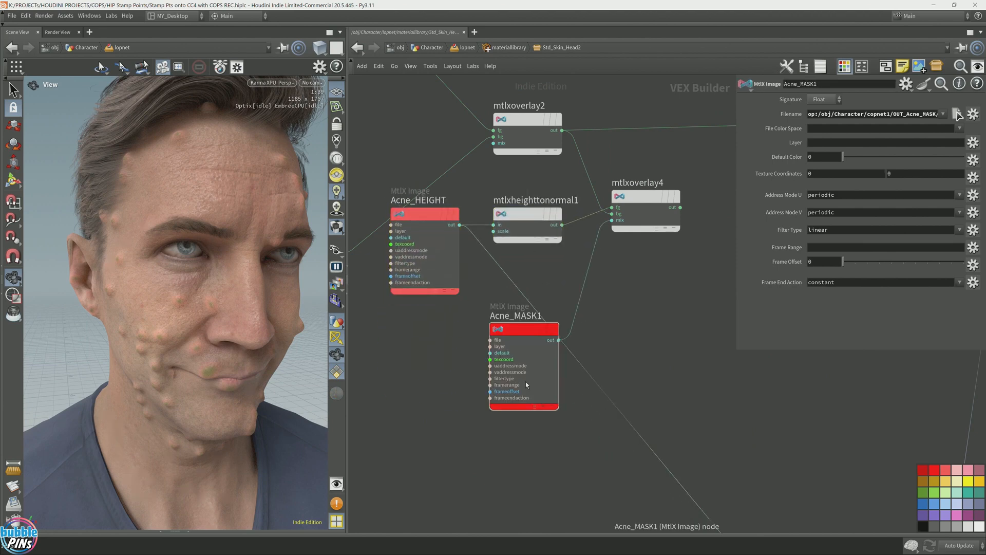
{"action": "middle_click_drag", "start_coordinate": [720, 184], "coordinate": [643, 372]}
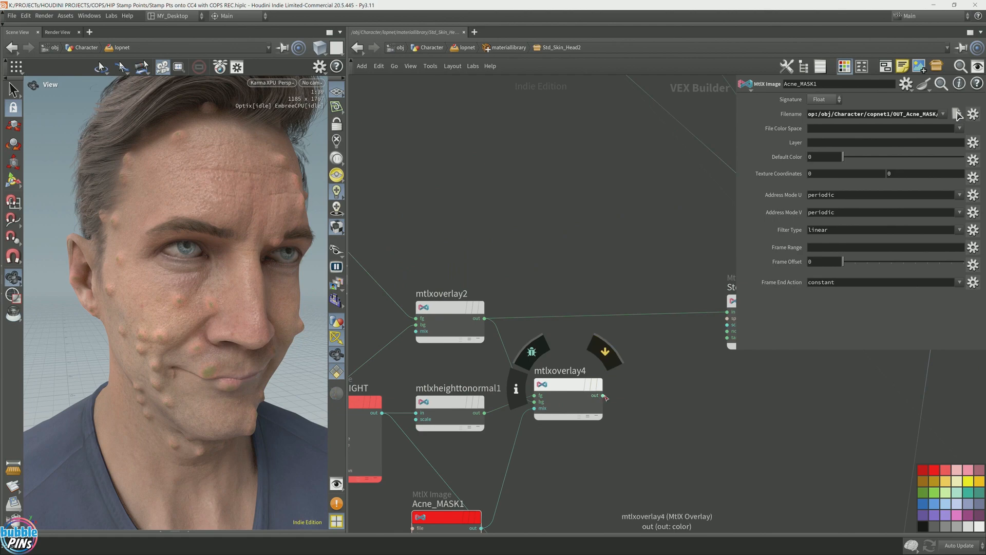
{"action": "left_click_drag", "start_coordinate": [604, 395], "coordinate": [727, 312]}
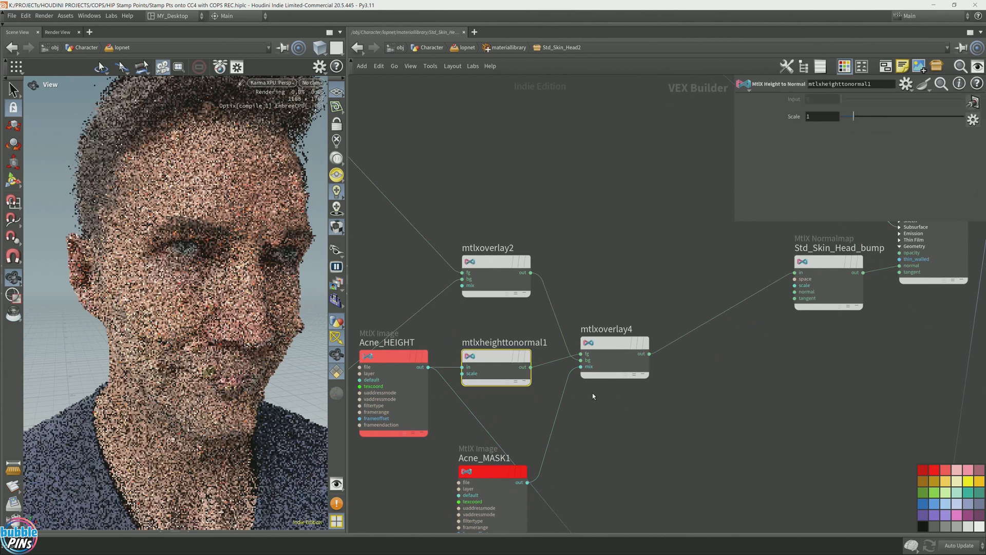
Color mtlxheighttonormal1 light red and mtlxoverlay4 bright red
{"action": "left_click", "coordinate": [946, 469]}
{"action": "left_click", "coordinate": [629, 369]}
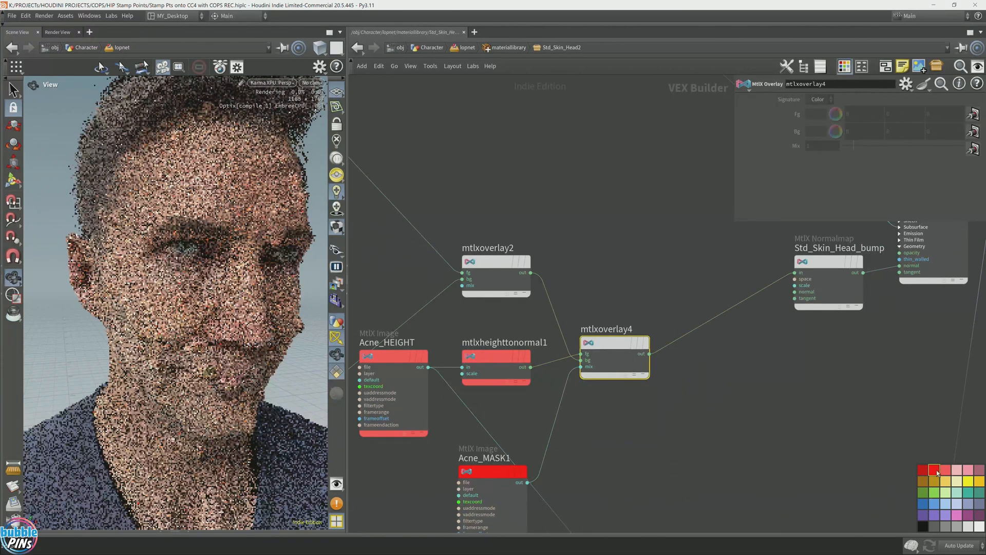
{"action": "left_click", "coordinate": [935, 470]}
Move mtlxoverlay2 further above the acne nodes and rename it ORIGINAL_NORMALS
{"action": "middle_click_drag", "start_coordinate": [664, 448], "coordinate": [677, 404]}
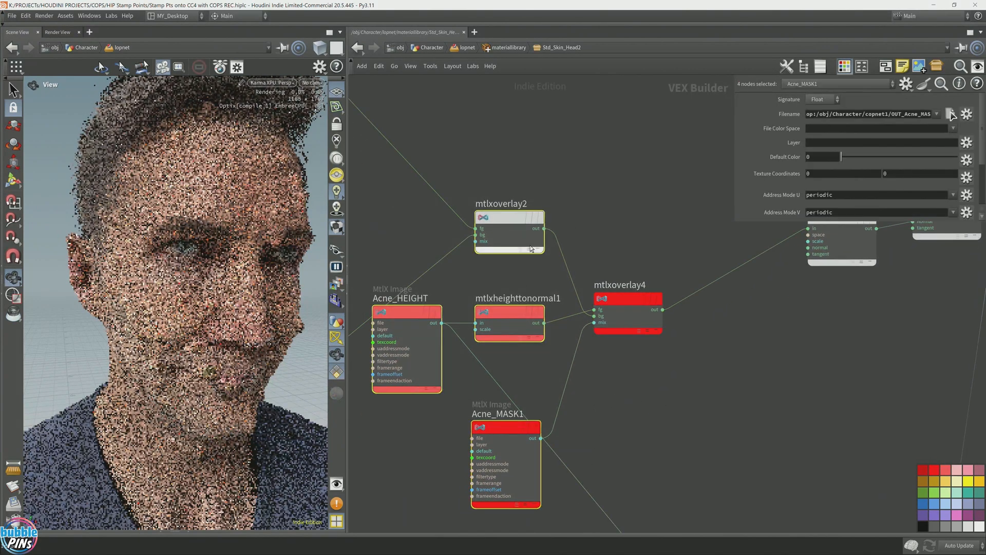
{"action": "left_click_drag", "start_coordinate": [507, 225], "coordinate": [506, 166]}
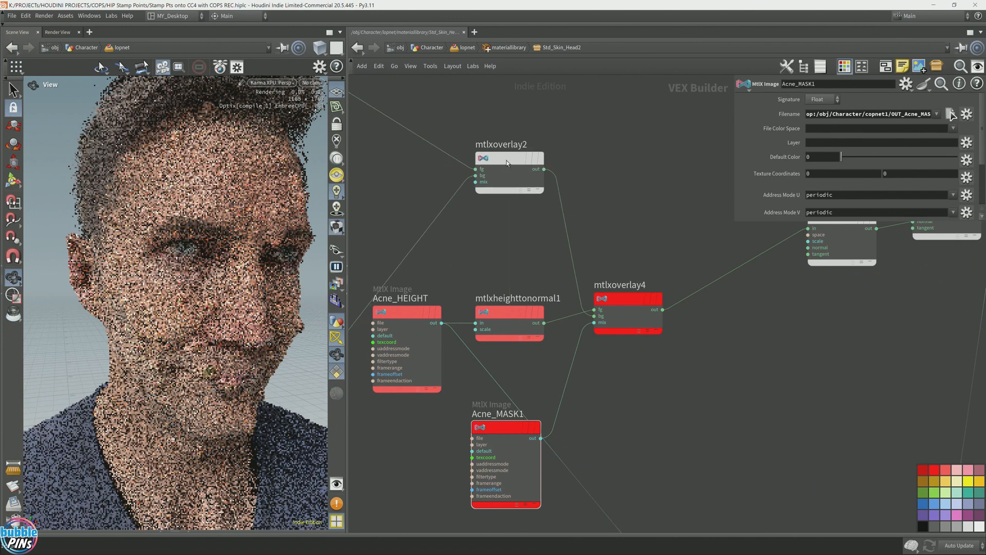
{"action": "double_click", "coordinate": [505, 146]}
{"action": "type", "text": "ORIGINAL_NORMALS"}
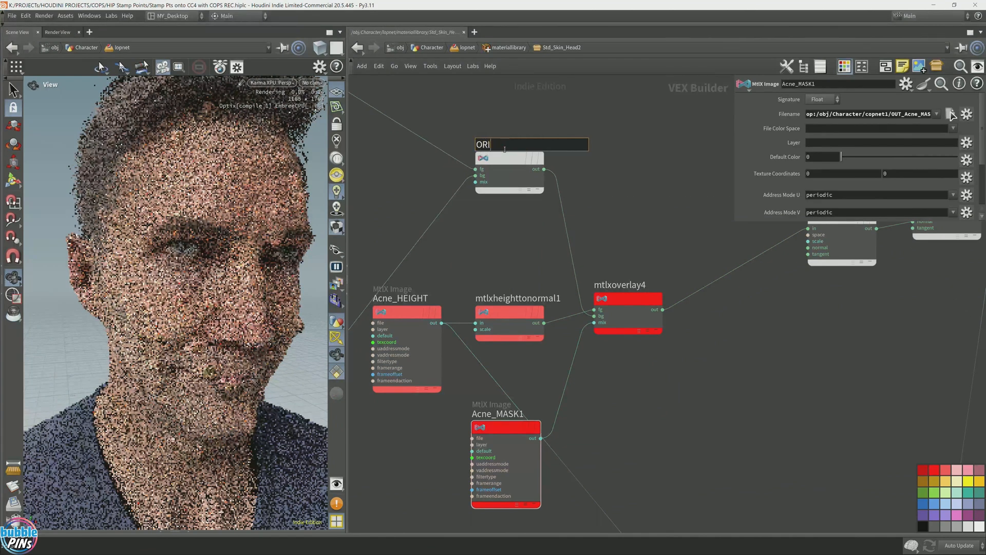
{"action": "key", "text": "Return"}
Move the four red acne normal nodes together, closer to Std_Skin_Head_bump
{"action": "left_click_drag", "start_coordinate": [497, 391], "coordinate": [640, 465]}
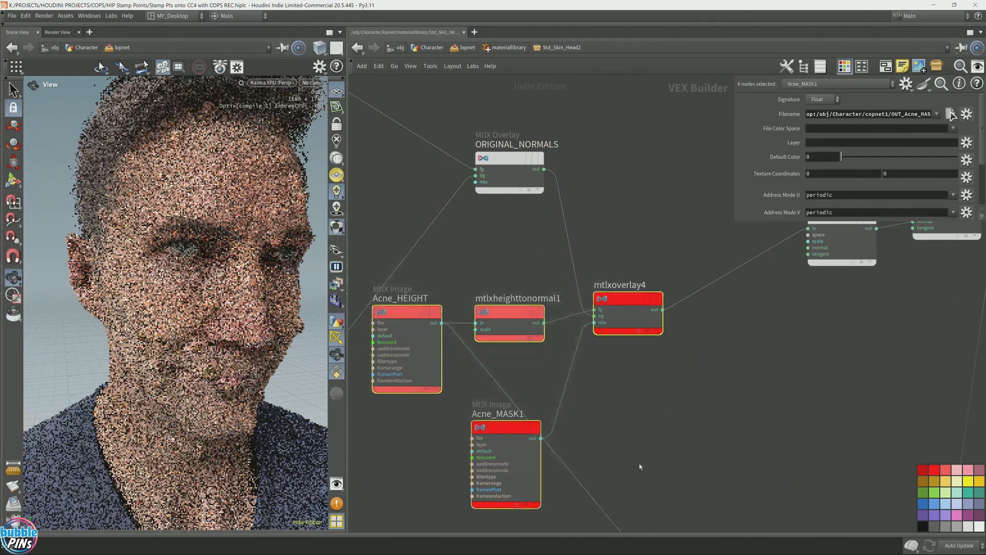
{"action": "left_click_drag", "start_coordinate": [627, 307], "coordinate": [728, 256]}
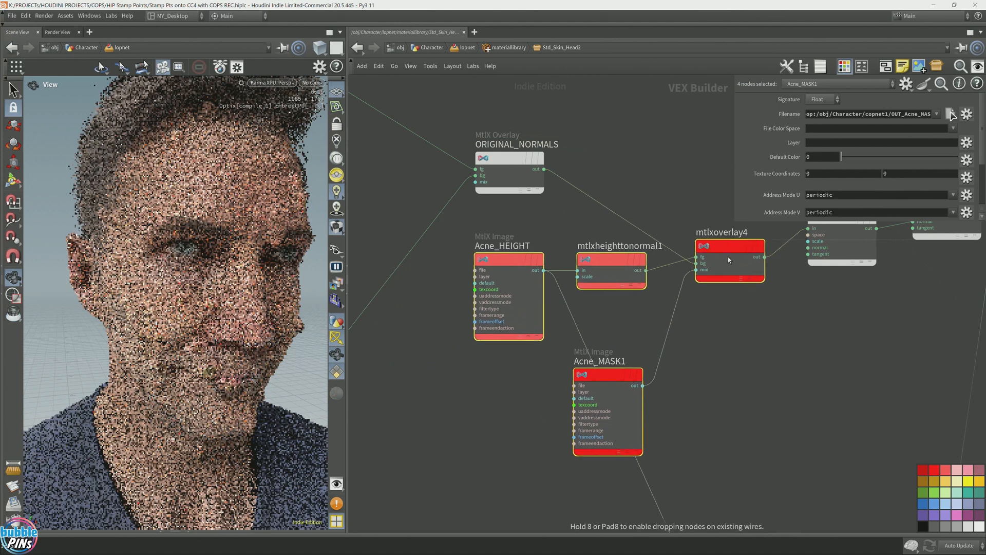
{"action": "left_click", "coordinate": [822, 365]}
{"action": "middle_click_drag", "start_coordinate": [821, 365], "coordinate": [723, 448]}
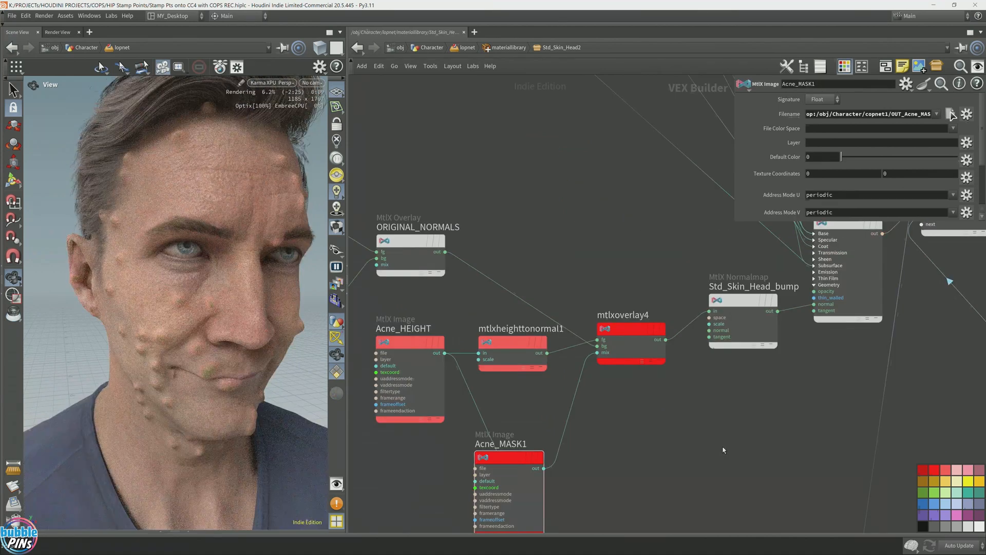